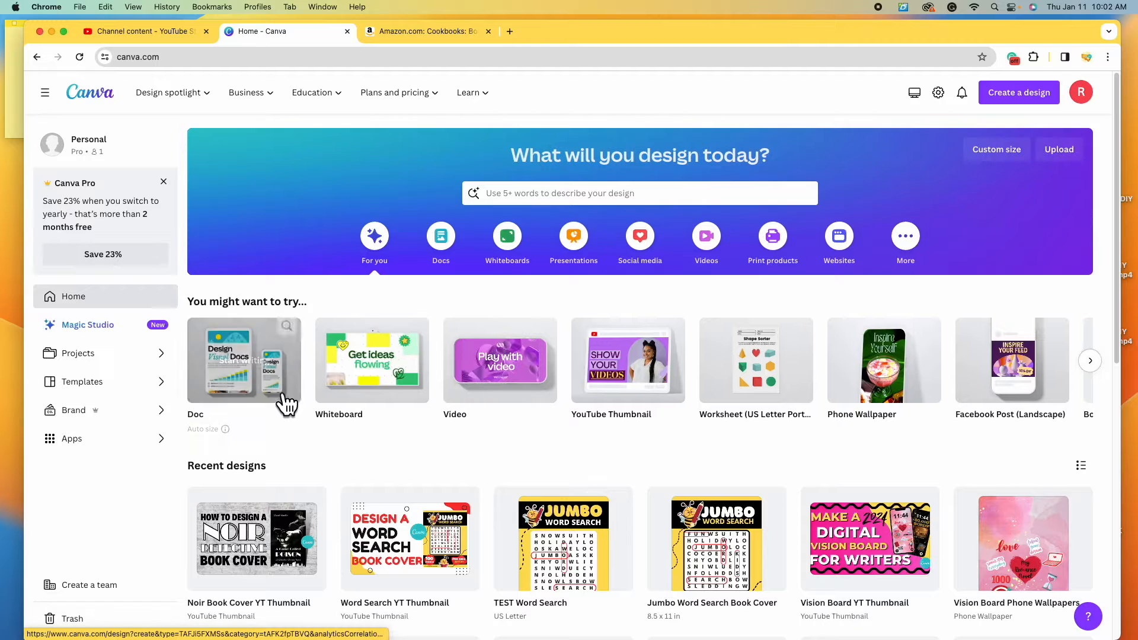
# - Search Canva for 'book cover' and browse the 4,661 Book Cover templates
pyautogui.click(1090, 360)
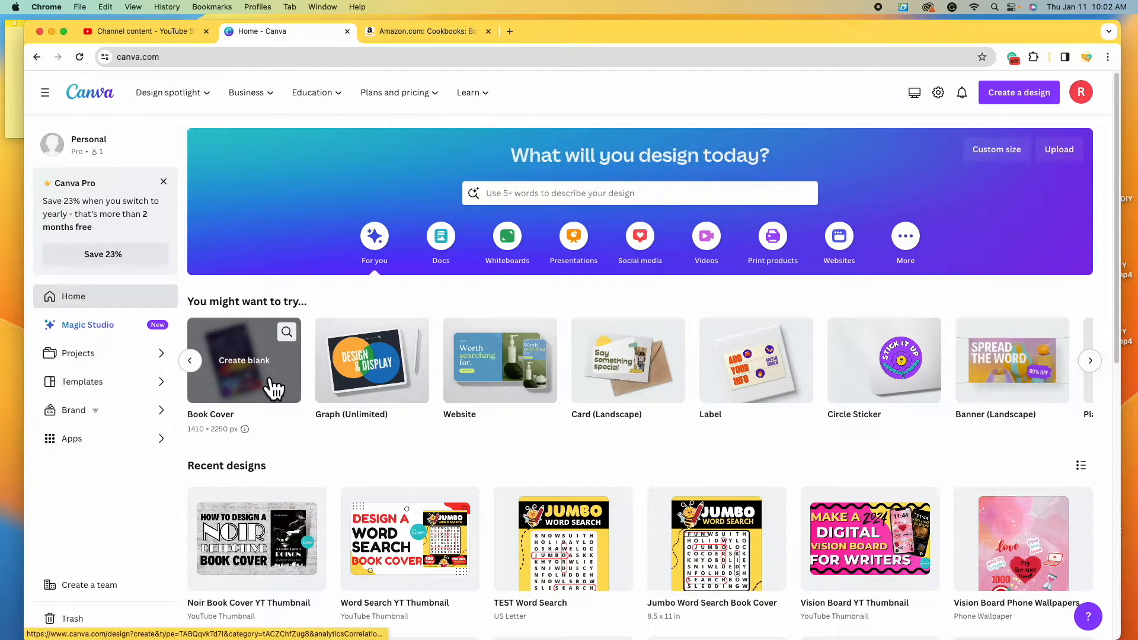
pyautogui.click(608, 199)
pyautogui.write('book cover')
pyautogui.press('Return')
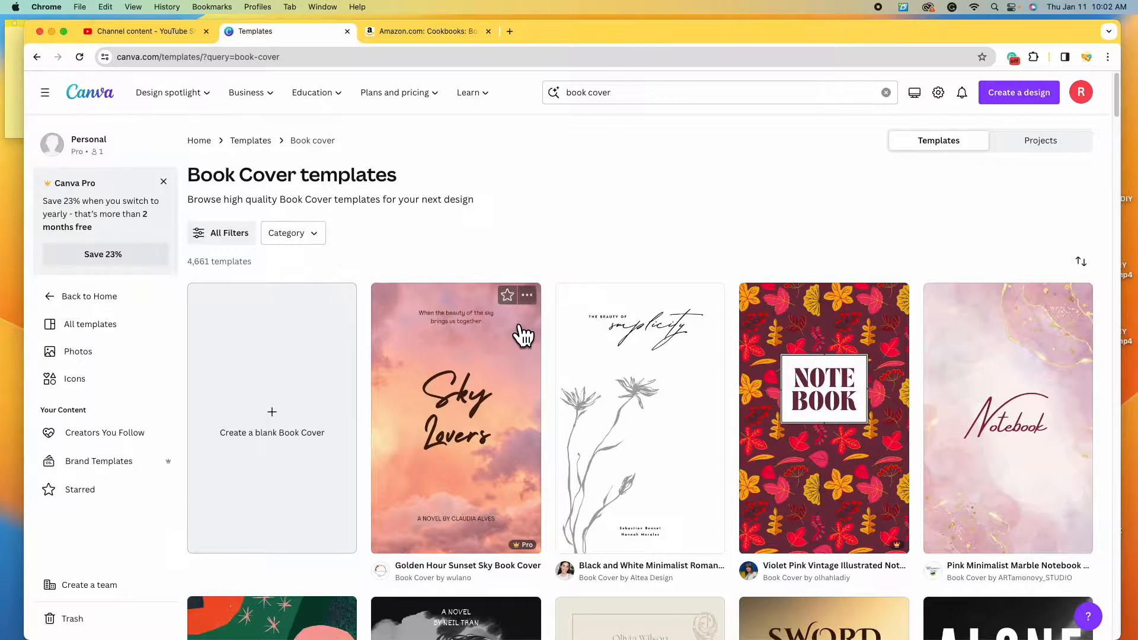
pyautogui.scroll(-4, 557, 376)
pyautogui.scroll(-8, 556, 368)
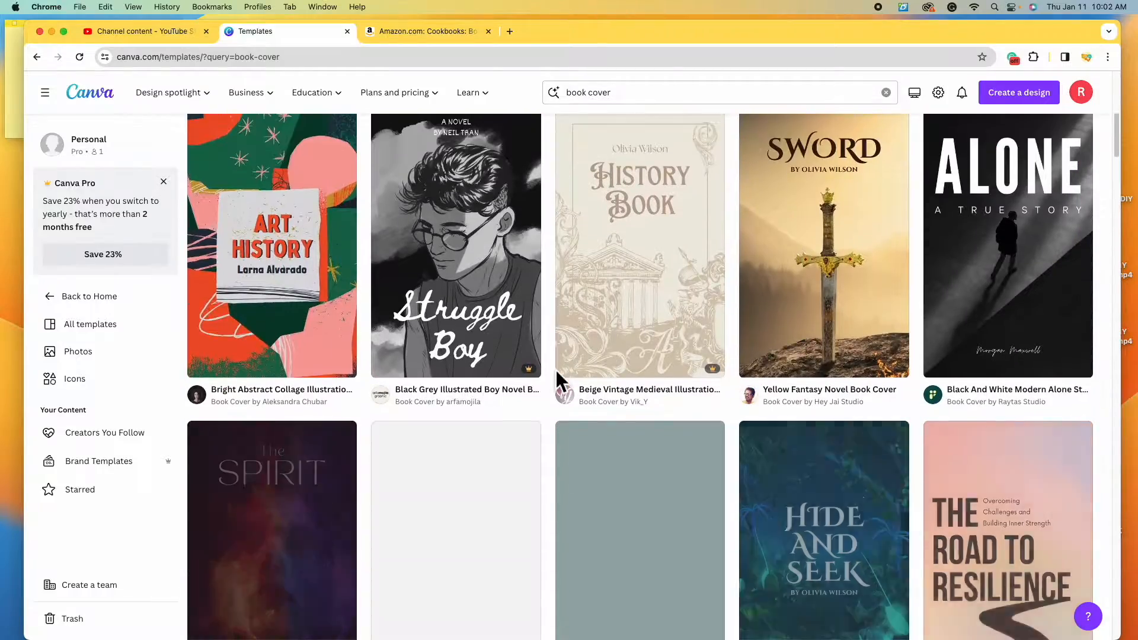
pyautogui.scroll(-7, 554, 369)
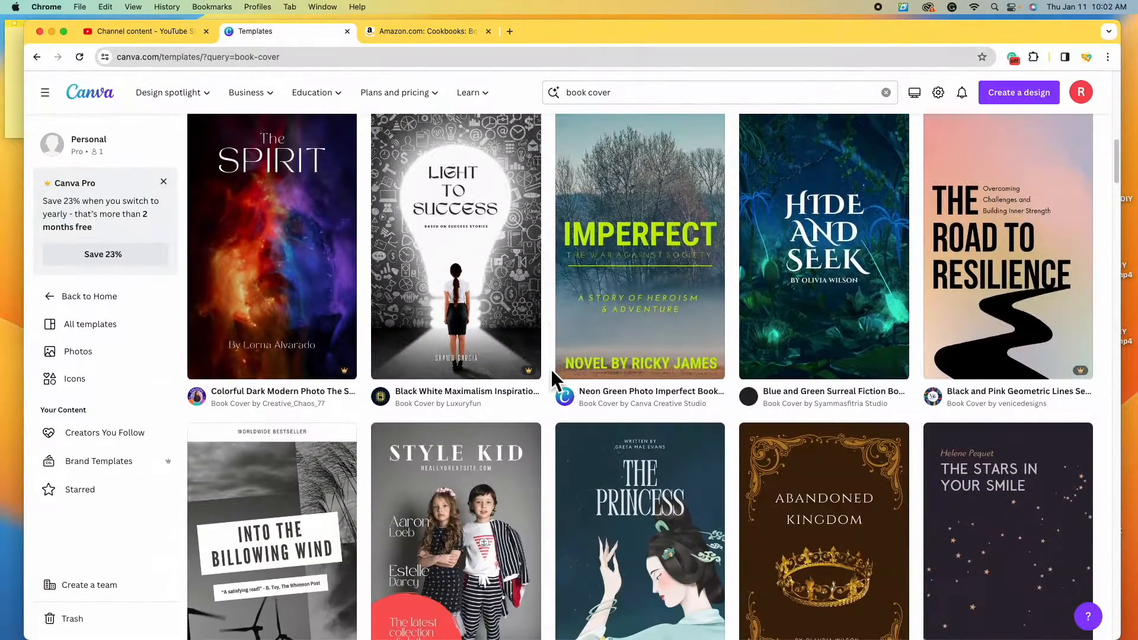
pyautogui.scroll(20, 549, 367)
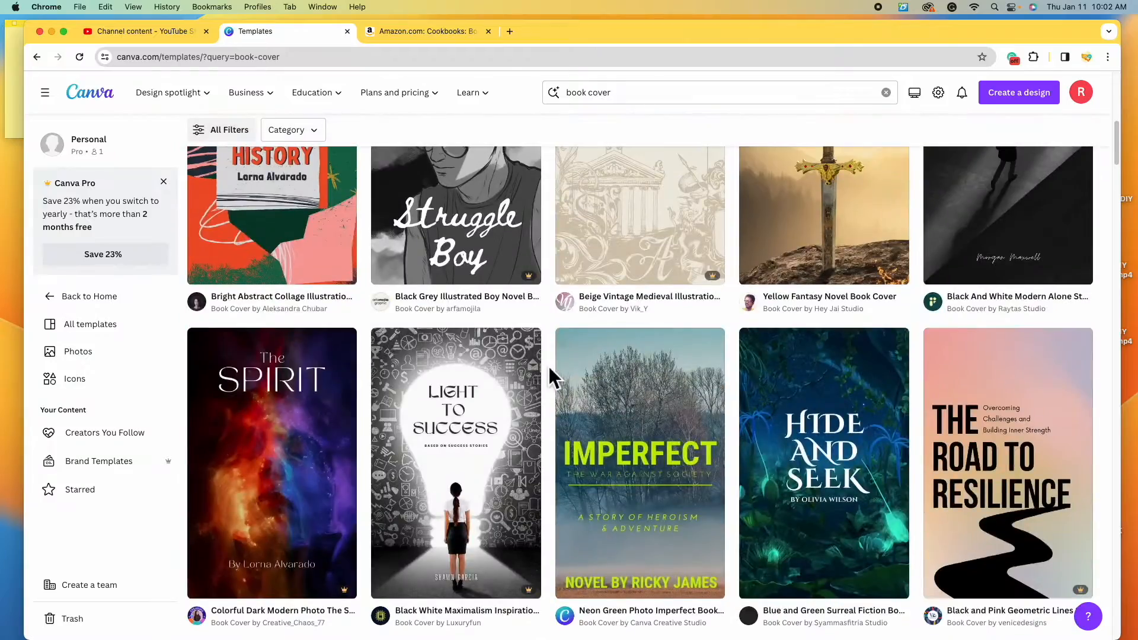
pyautogui.click(228, 233)
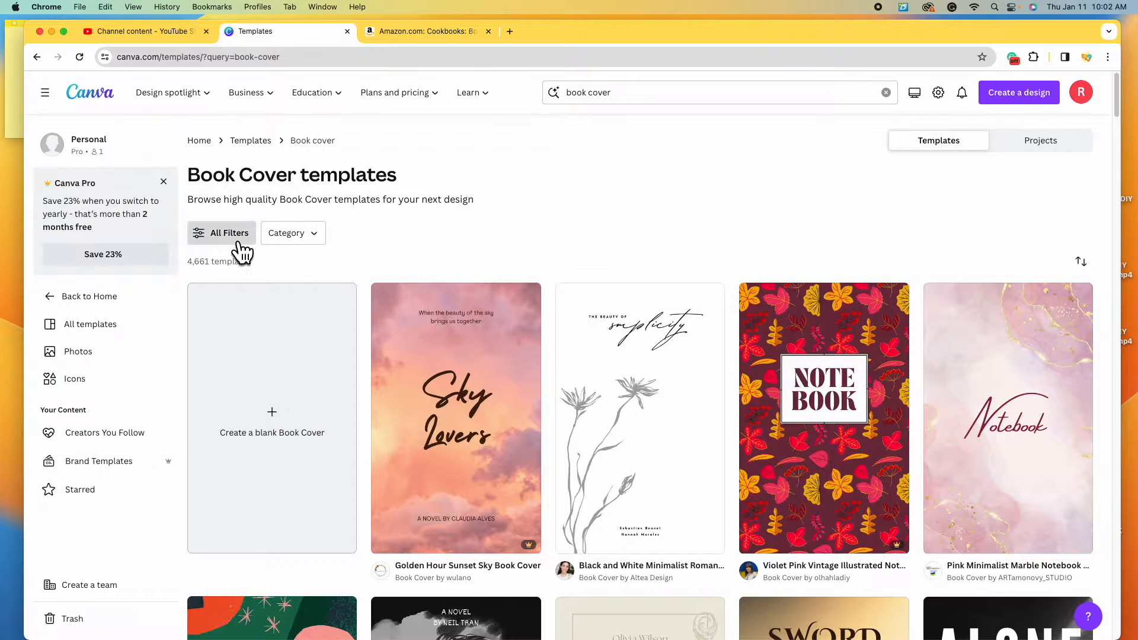
# - Apply the Cookbook theme filter and scroll through the 82 cookbook cover templates
pyautogui.scroll(-5, 159, 249)
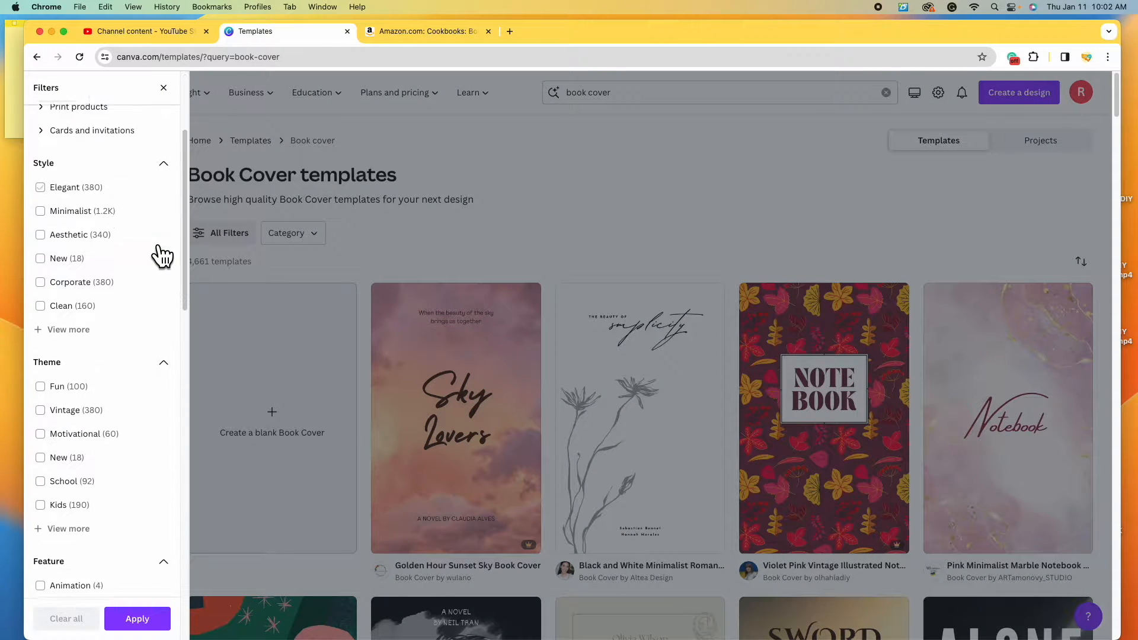
pyautogui.click(89, 434)
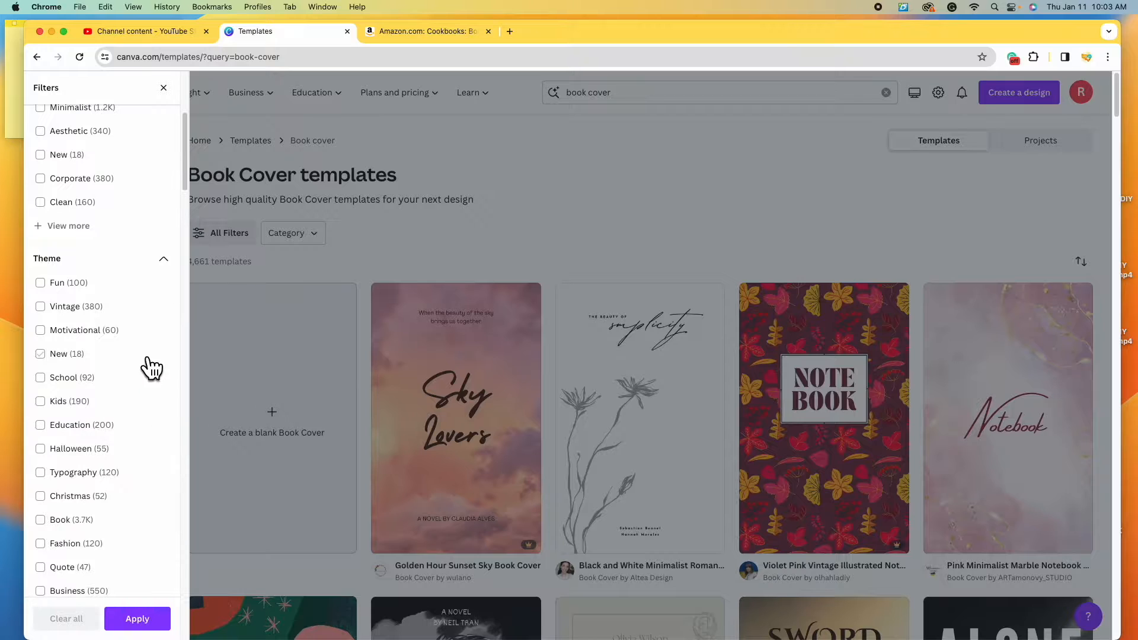
pyautogui.scroll(-8, 168, 445)
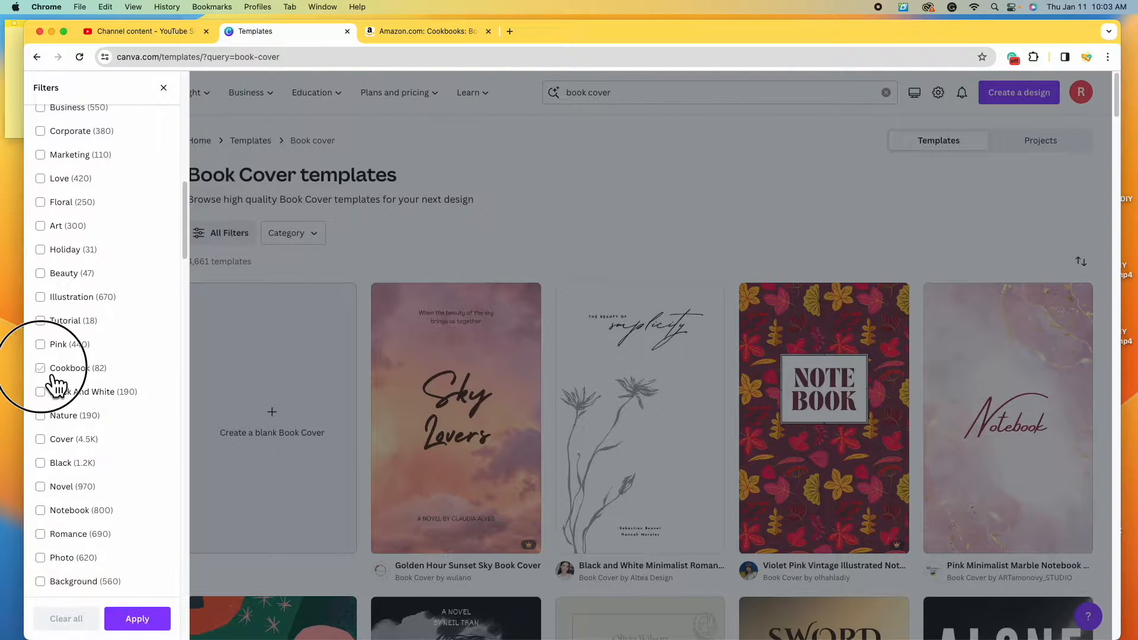
pyautogui.click(47, 370)
pyautogui.click(137, 618)
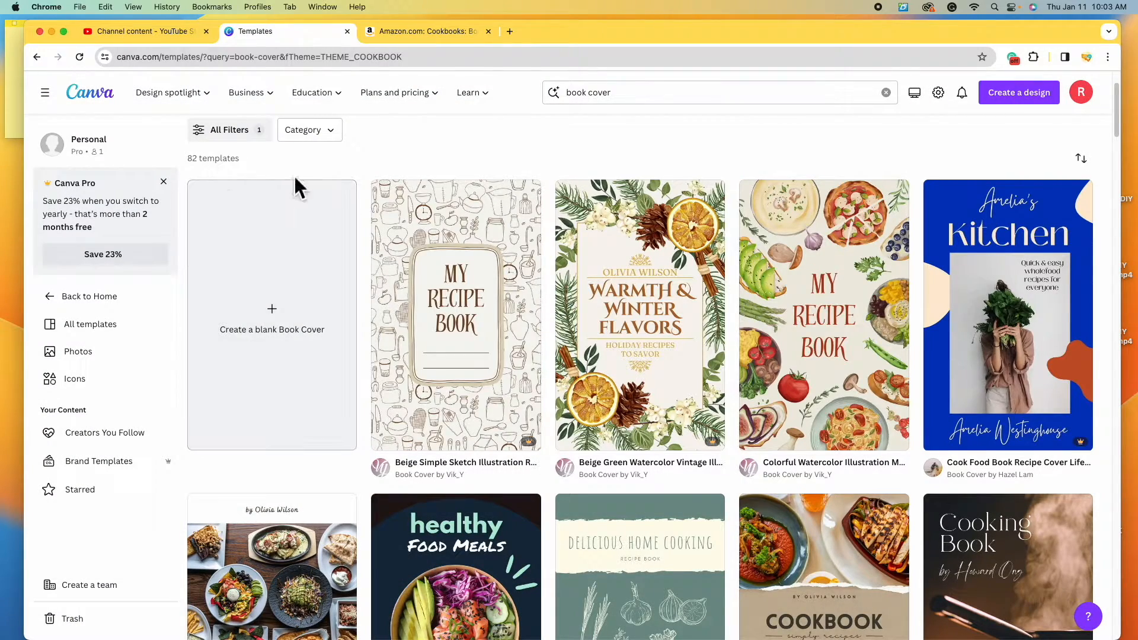
pyautogui.scroll(-5, 984, 432)
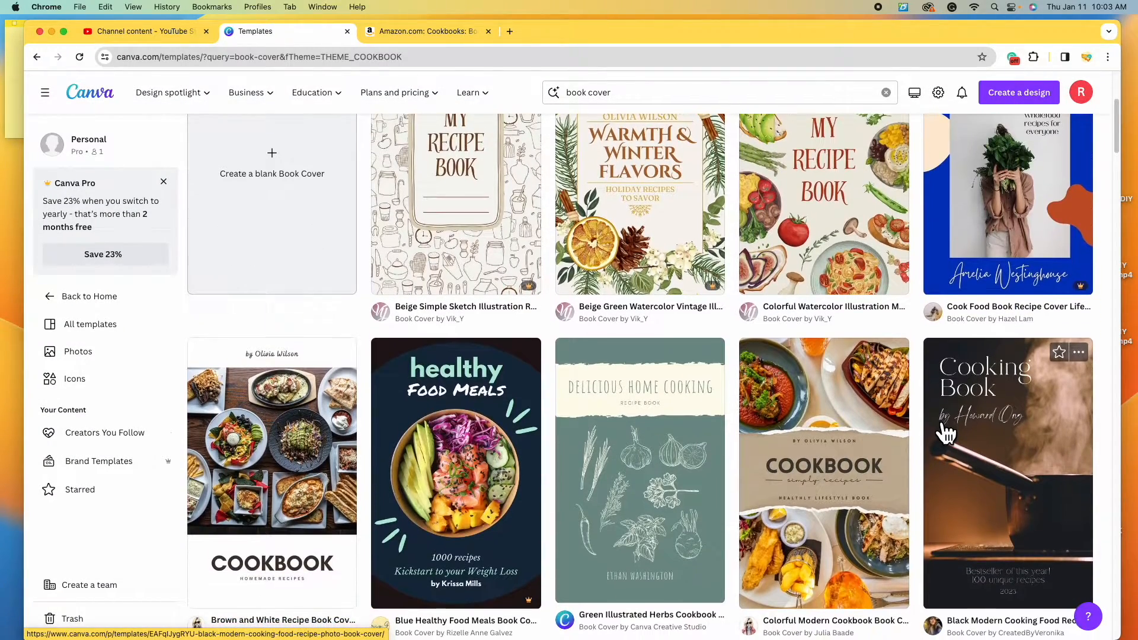
pyautogui.scroll(-15, 946, 434)
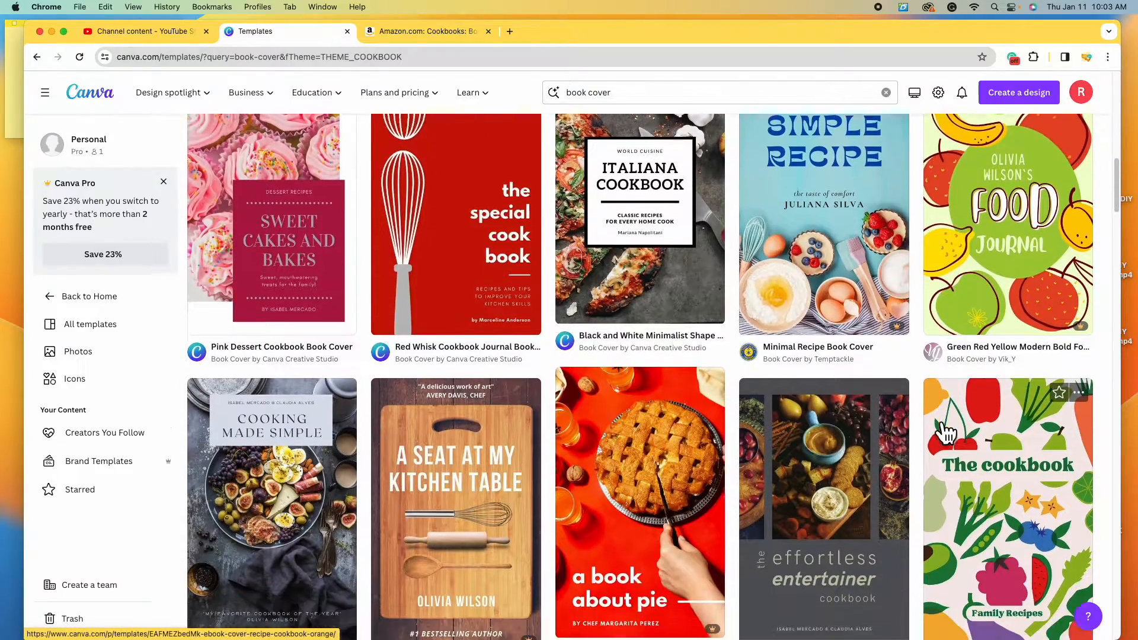
pyautogui.scroll(-5, 946, 435)
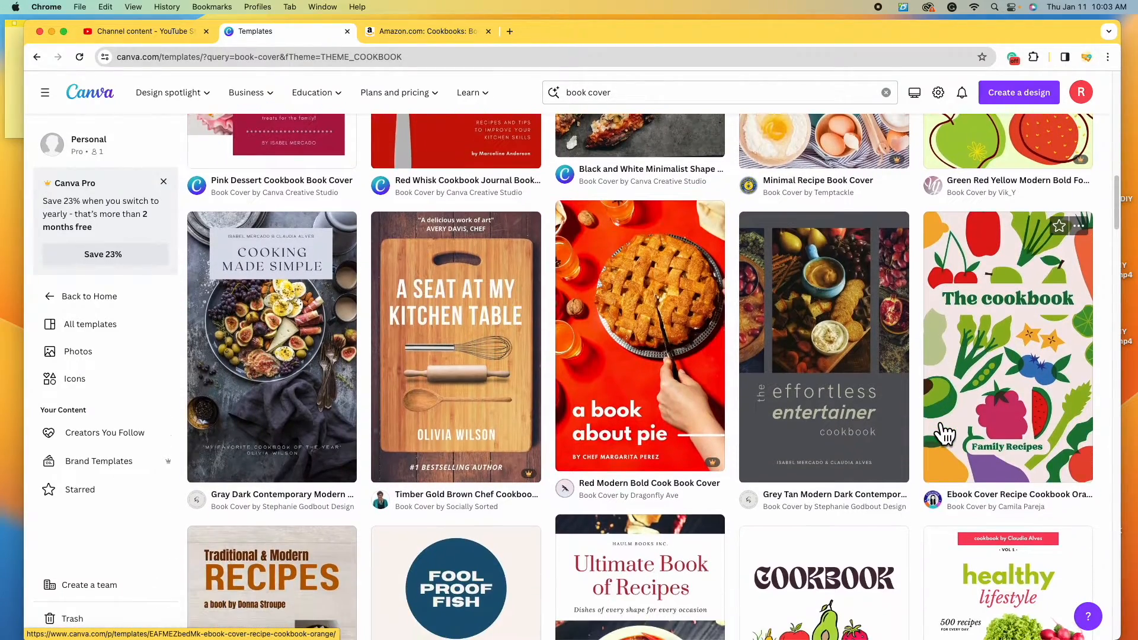
pyautogui.scroll(20, 944, 435)
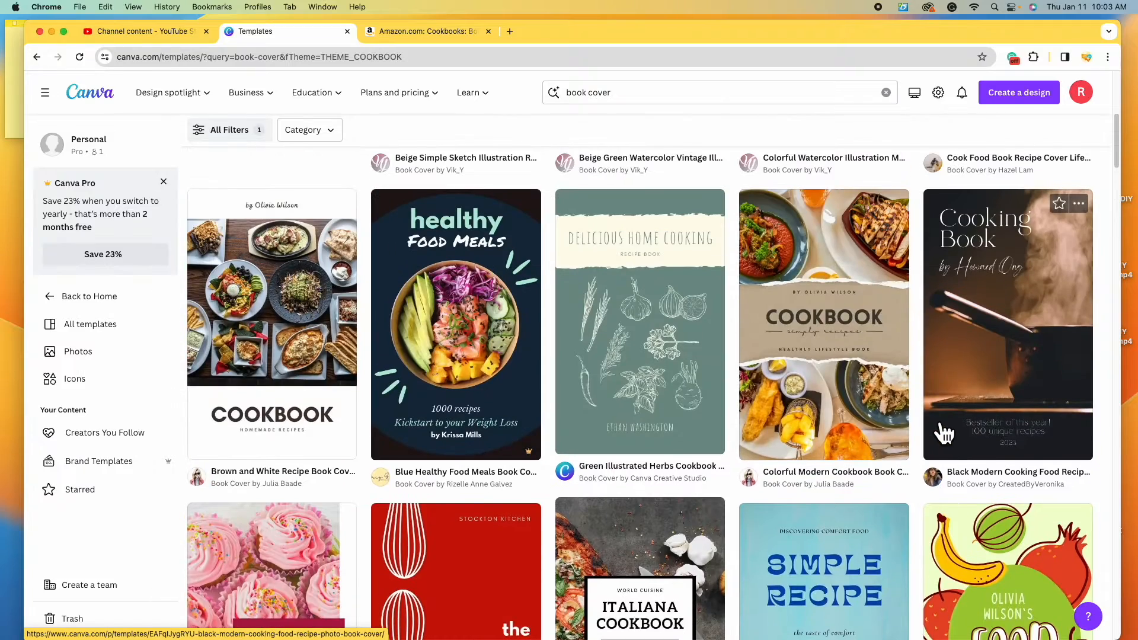
pyautogui.scroll(3, 942, 433)
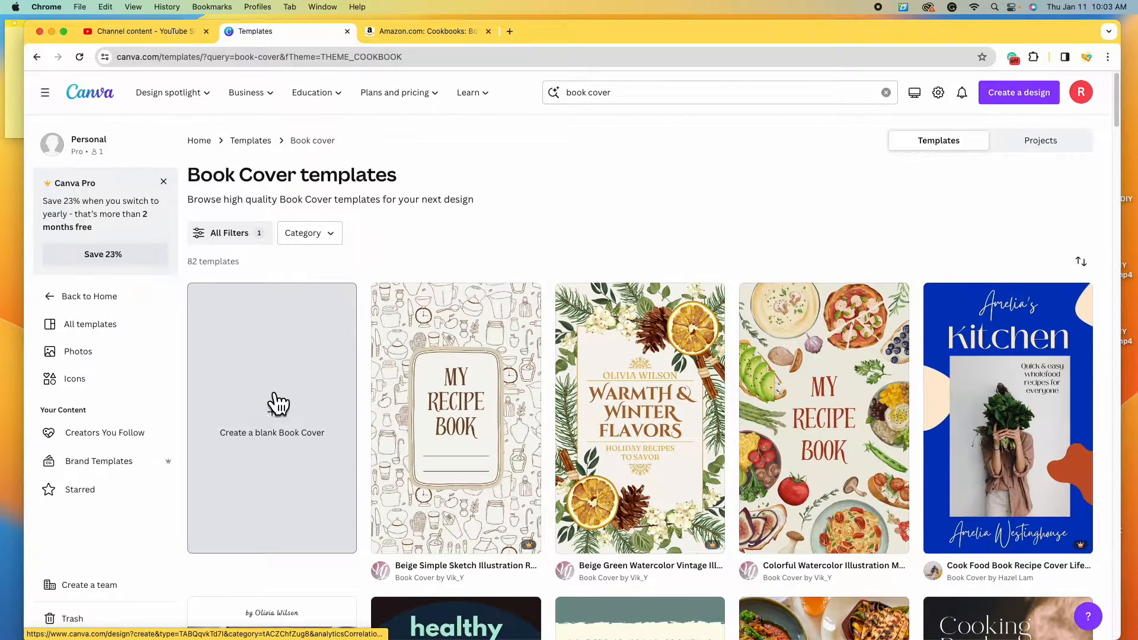
# - Create a blank Book Cover design, then go to the Amazon cookbook results tab
pyautogui.click(302, 356)
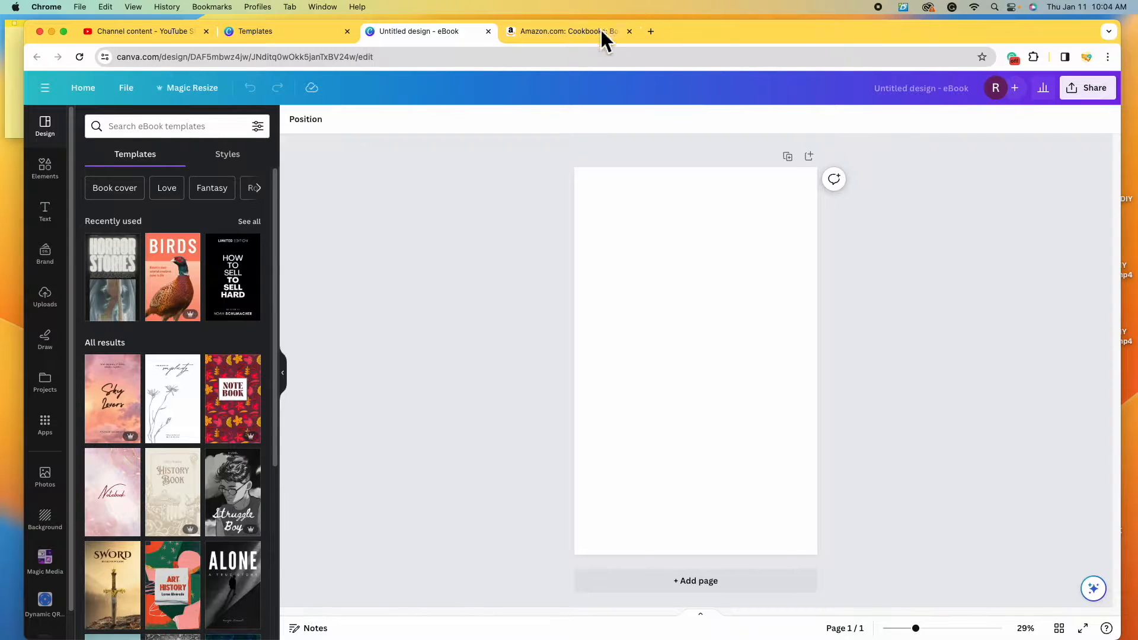
pyautogui.click(569, 31)
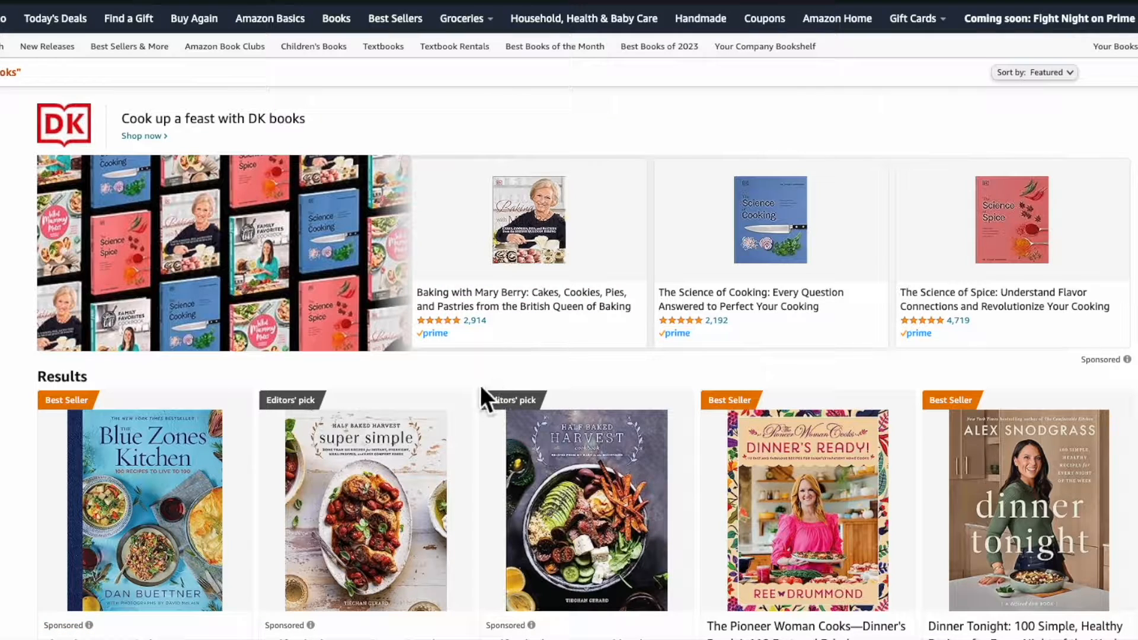
# - Scroll through the first page of Amazon cookbook covers, then go to results page 2
pyautogui.scroll(-5, 478, 355)
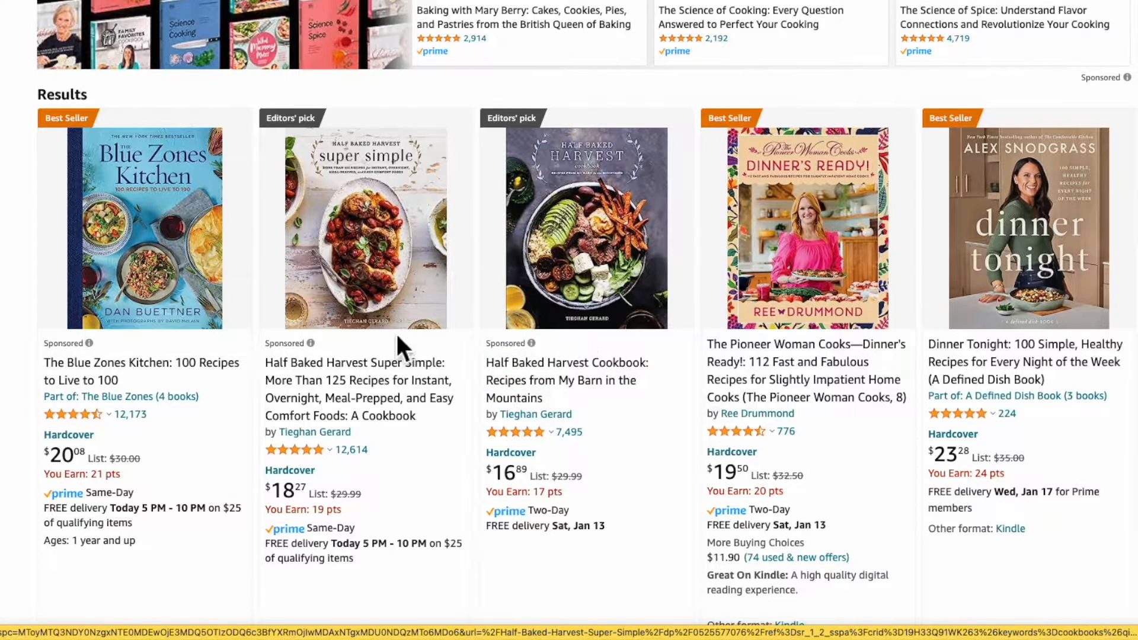
pyautogui.scroll(-8, 398, 314)
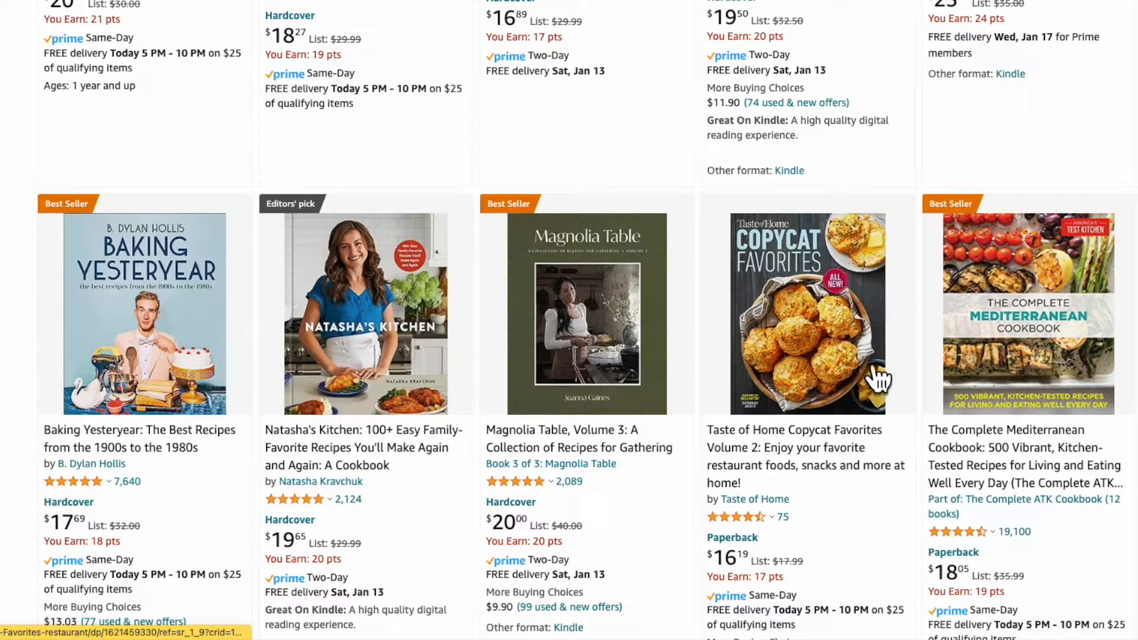
pyautogui.scroll(-10, 632, 437)
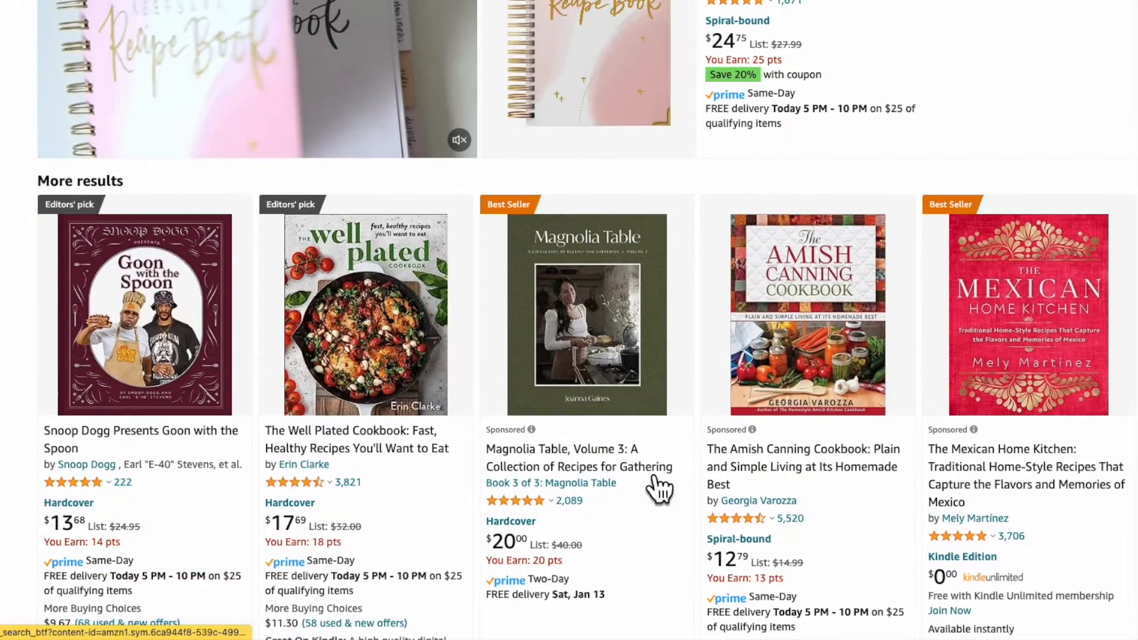
pyautogui.scroll(-15, 414, 401)
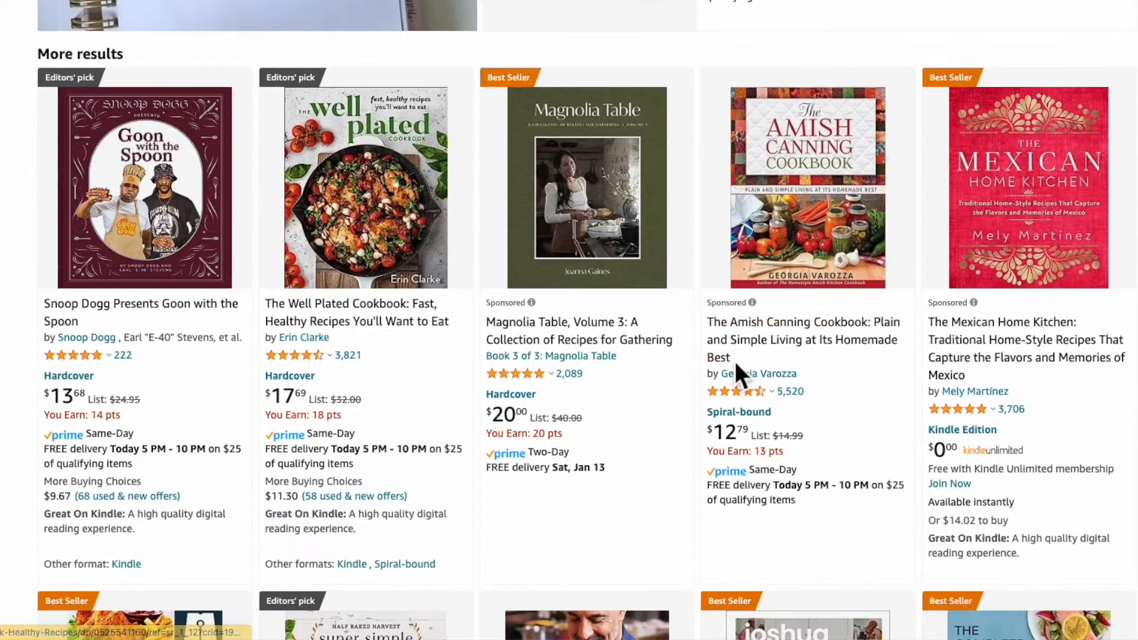
pyautogui.scroll(-3, 369, 335)
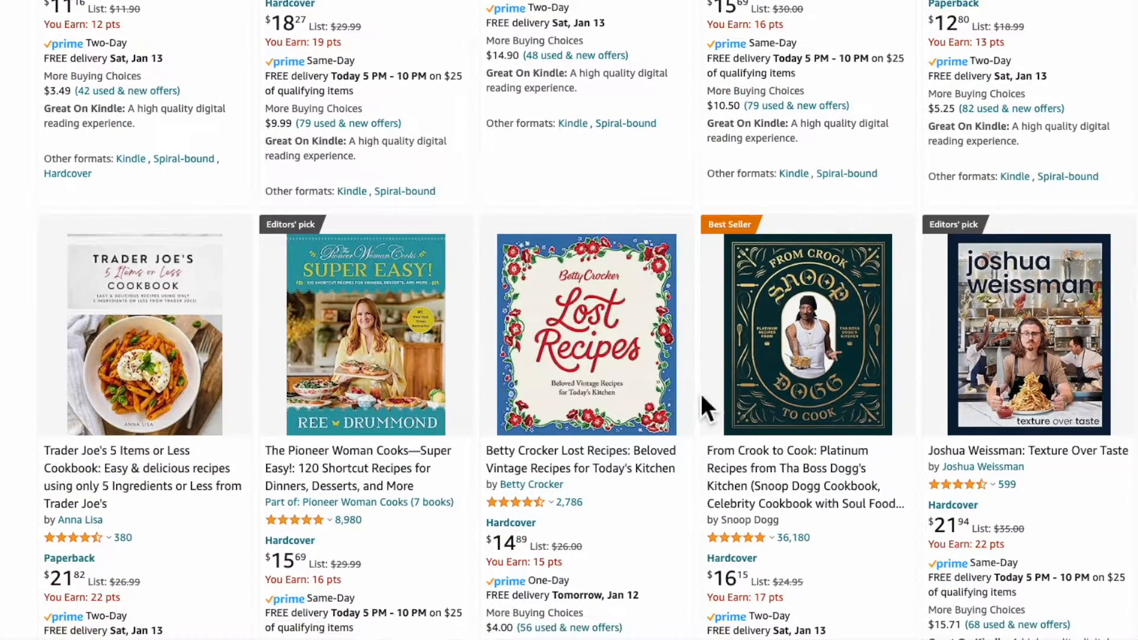
pyautogui.scroll(-9, 246, 411)
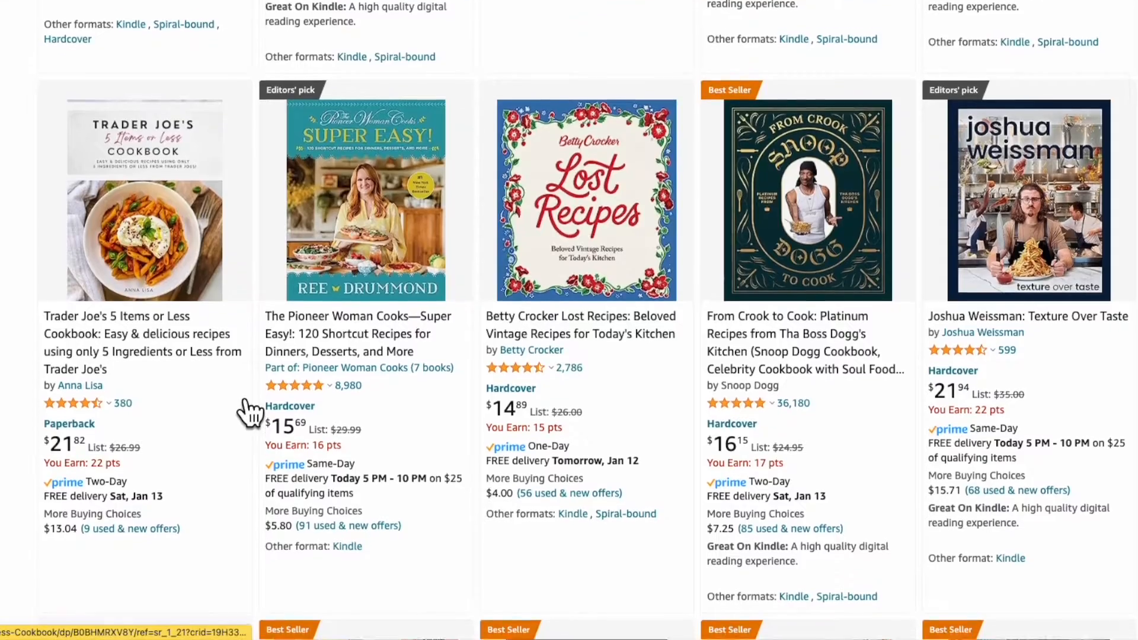
pyautogui.scroll(20, 262, 391)
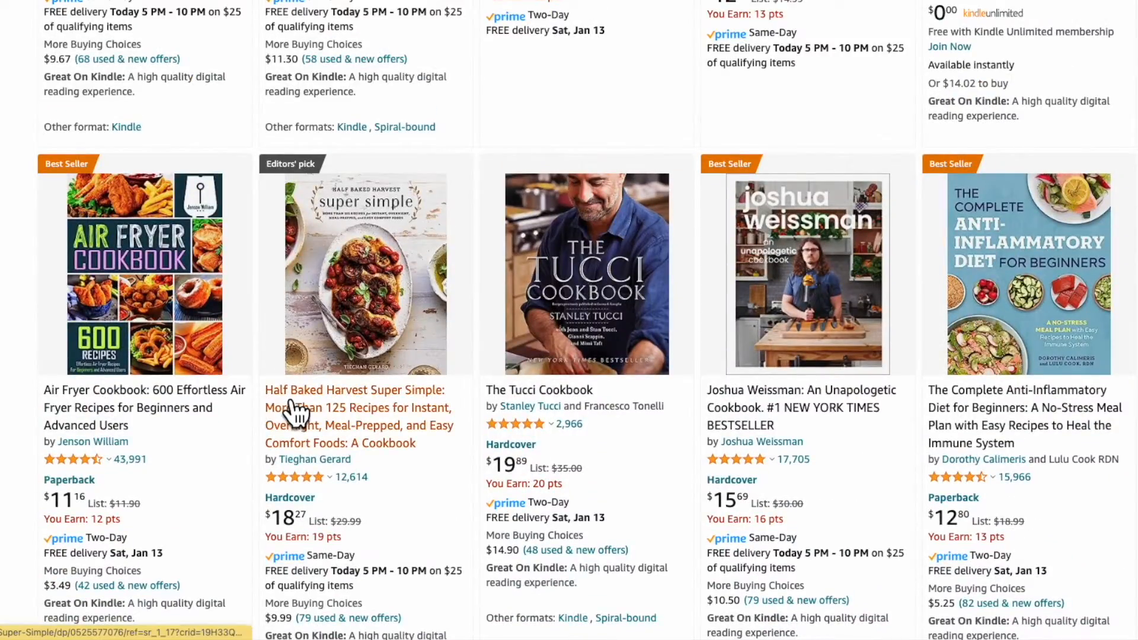
pyautogui.scroll(12, 294, 413)
pyautogui.scroll(20, 298, 413)
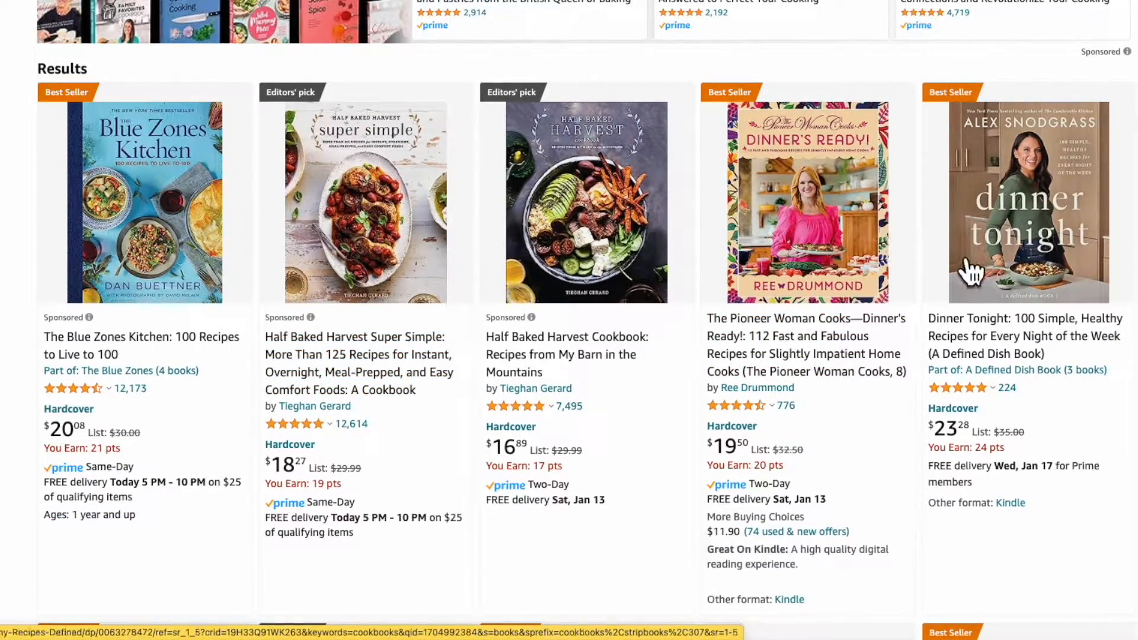
pyautogui.scroll(-10, 967, 267)
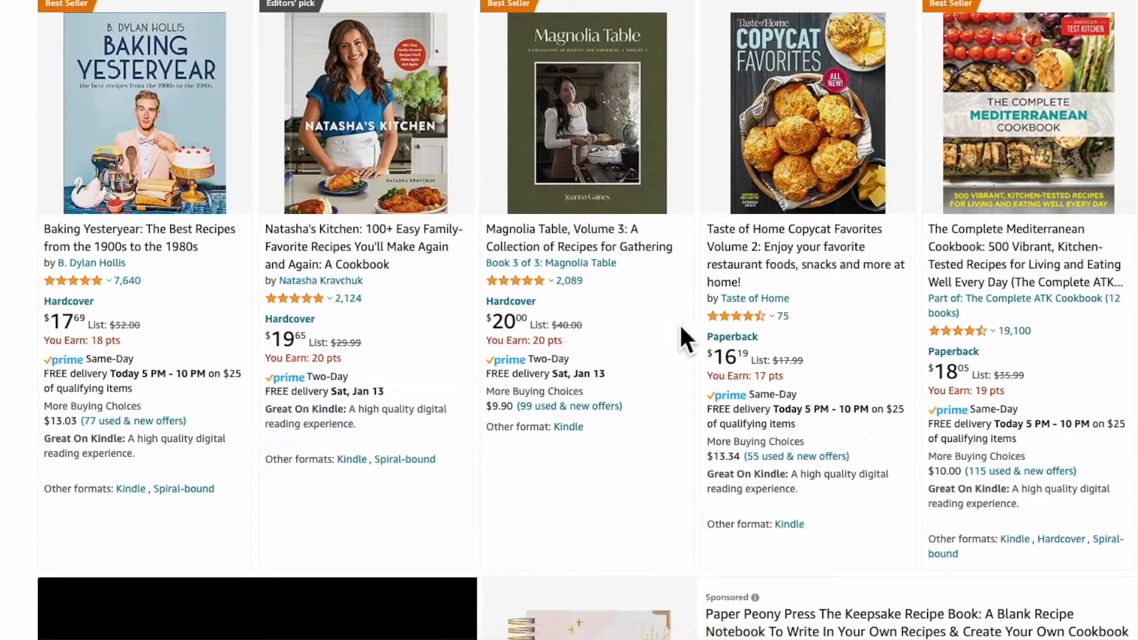
pyautogui.scroll(-10, 680, 328)
pyautogui.scroll(-5, 694, 349)
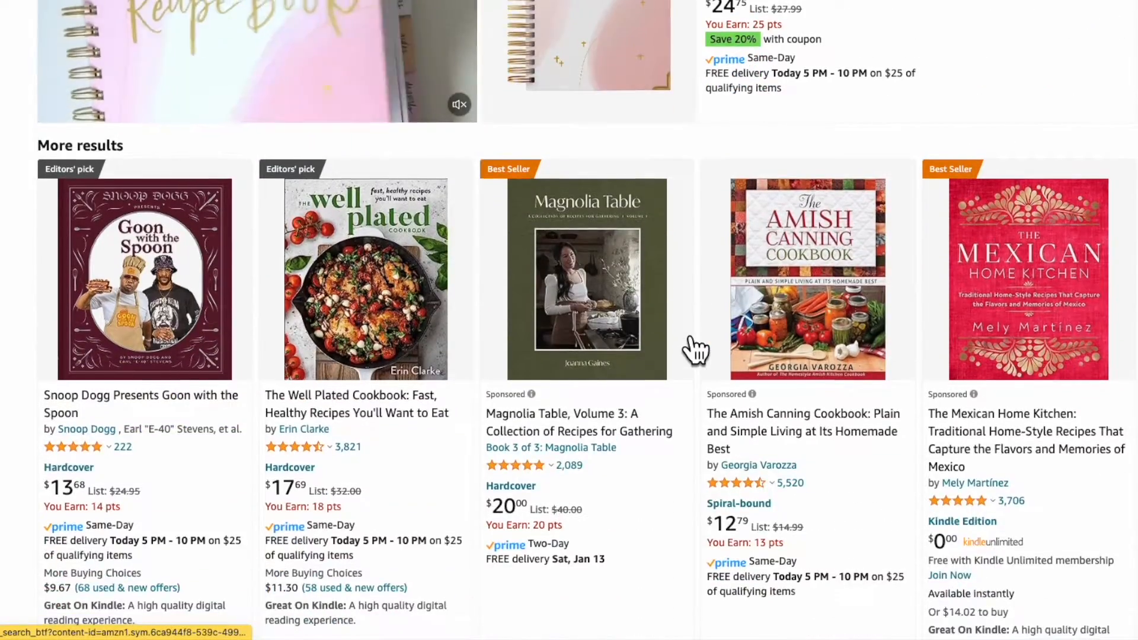
pyautogui.scroll(-20, 676, 425)
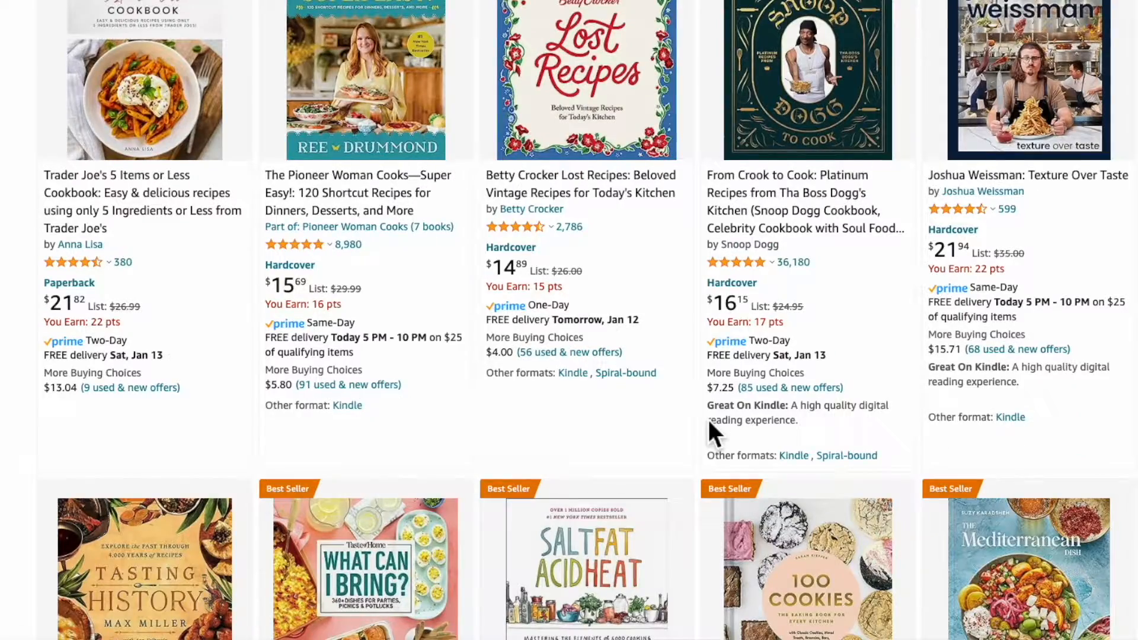
pyautogui.scroll(-3, 710, 433)
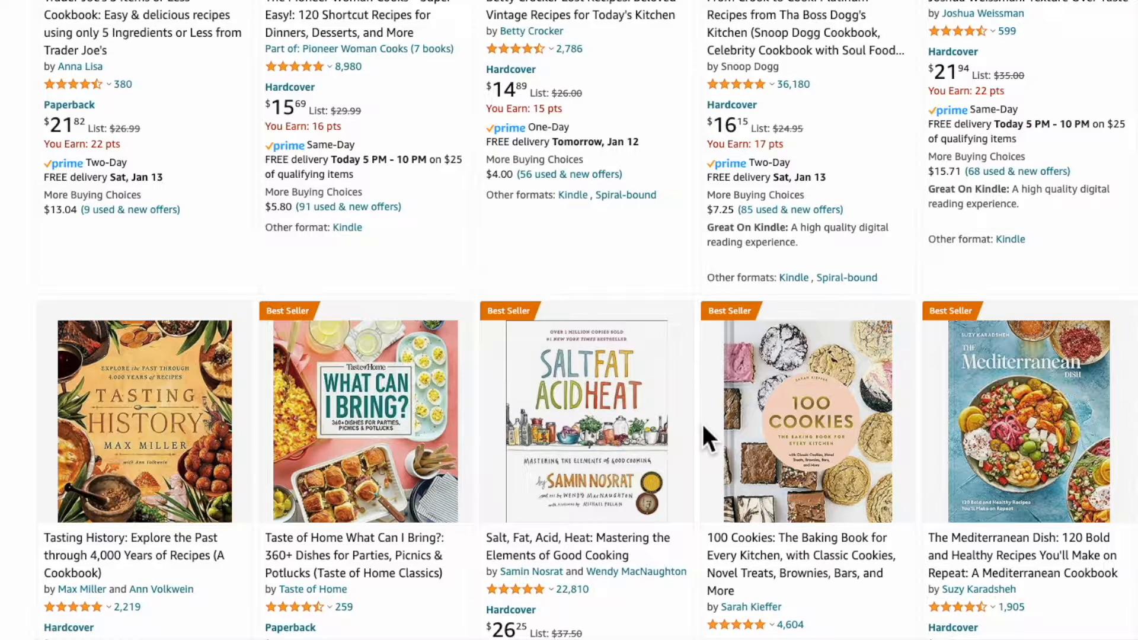
pyautogui.scroll(-1, 701, 422)
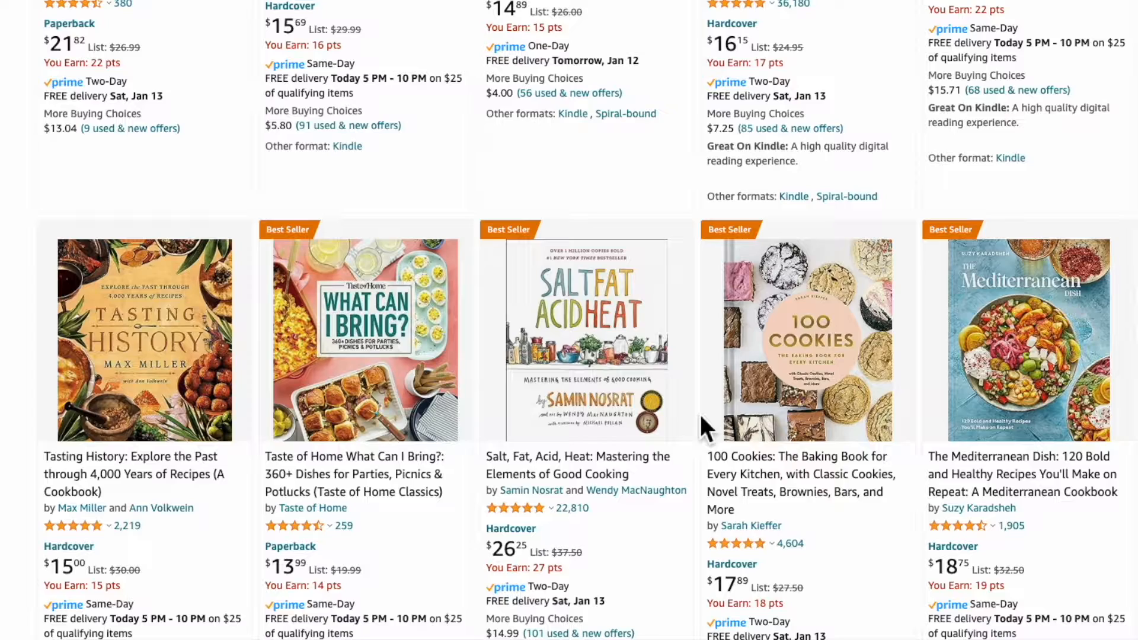
pyautogui.scroll(-4, 698, 411)
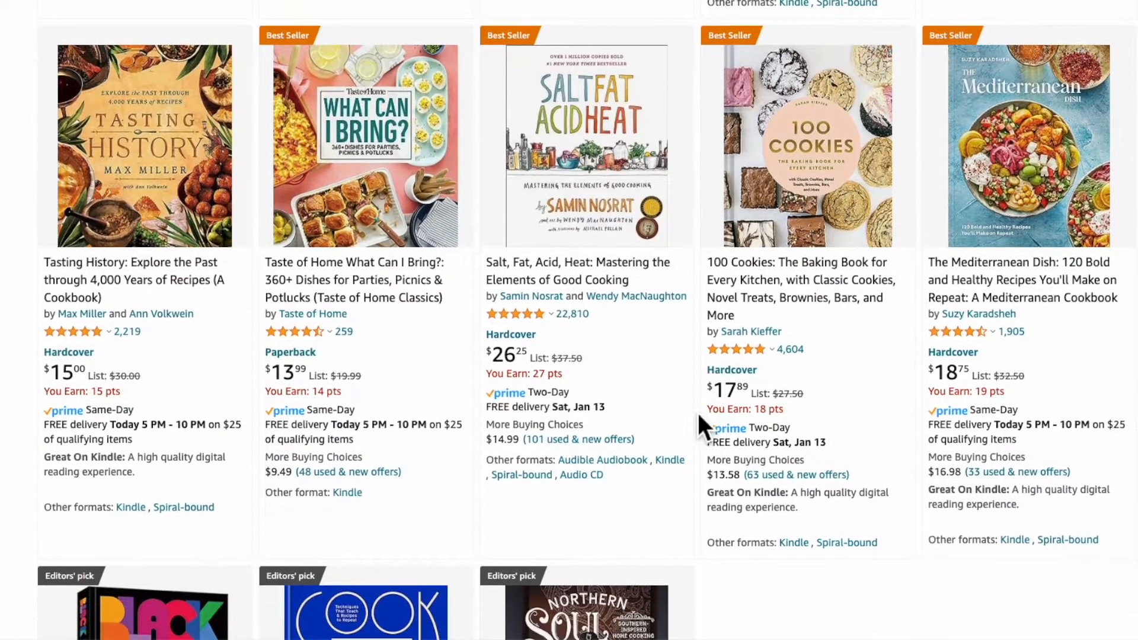
pyautogui.scroll(-3, 696, 415)
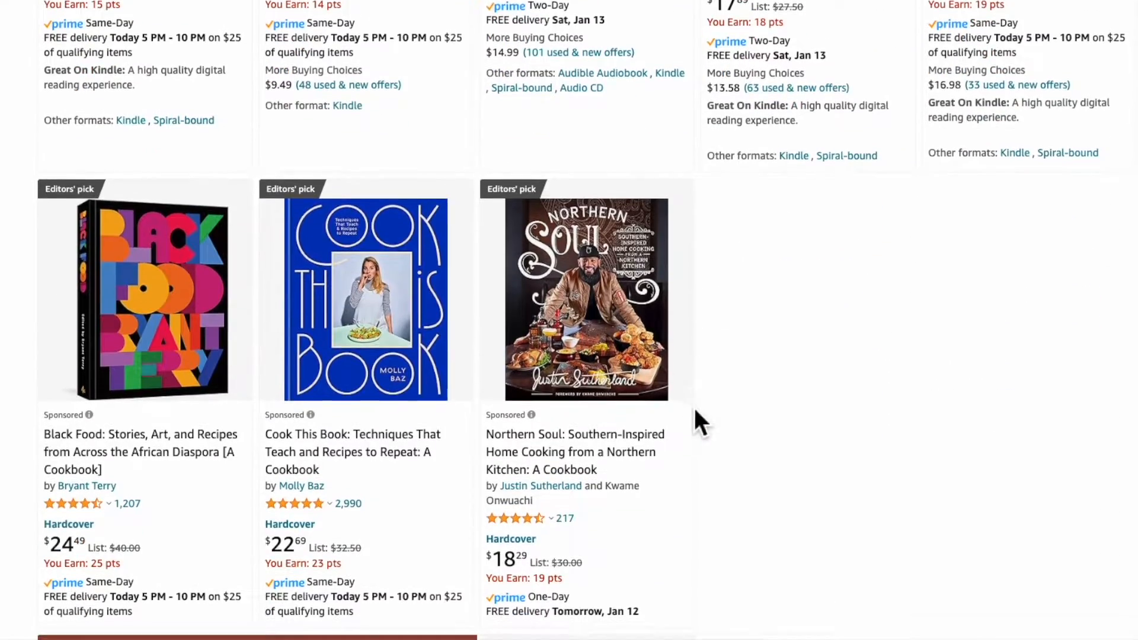
pyautogui.scroll(-4, 697, 415)
pyautogui.scroll(-2, 697, 412)
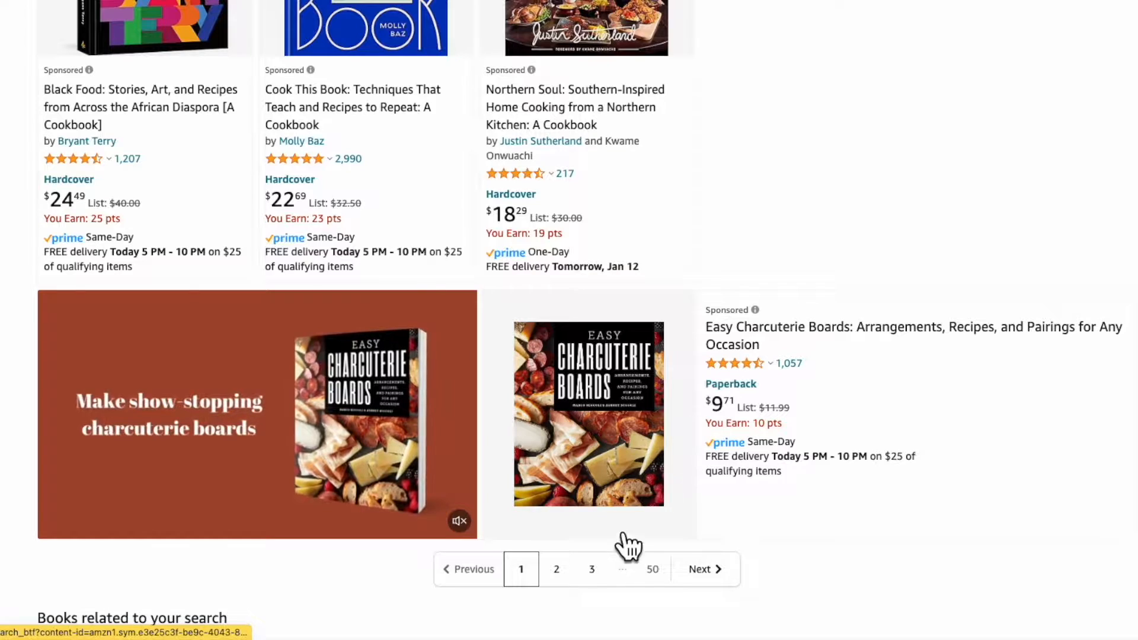
pyautogui.click(571, 590)
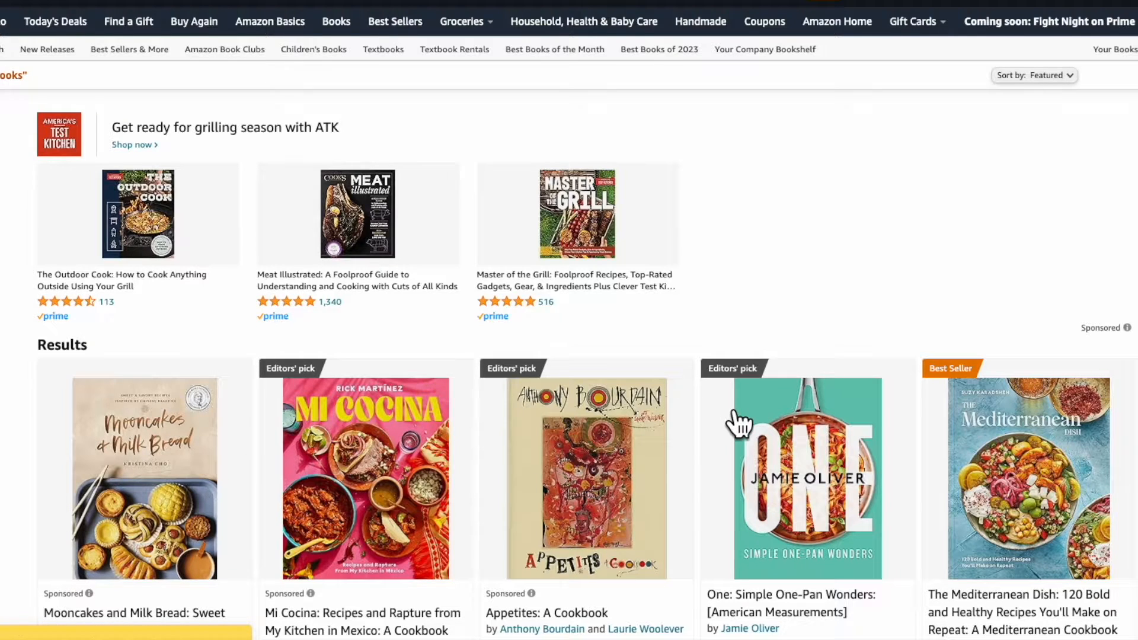
# - Browse cookbook covers on Amazon results pages 2 and 3, then return to the Canva eBook tab
pyautogui.scroll(-3, 737, 420)
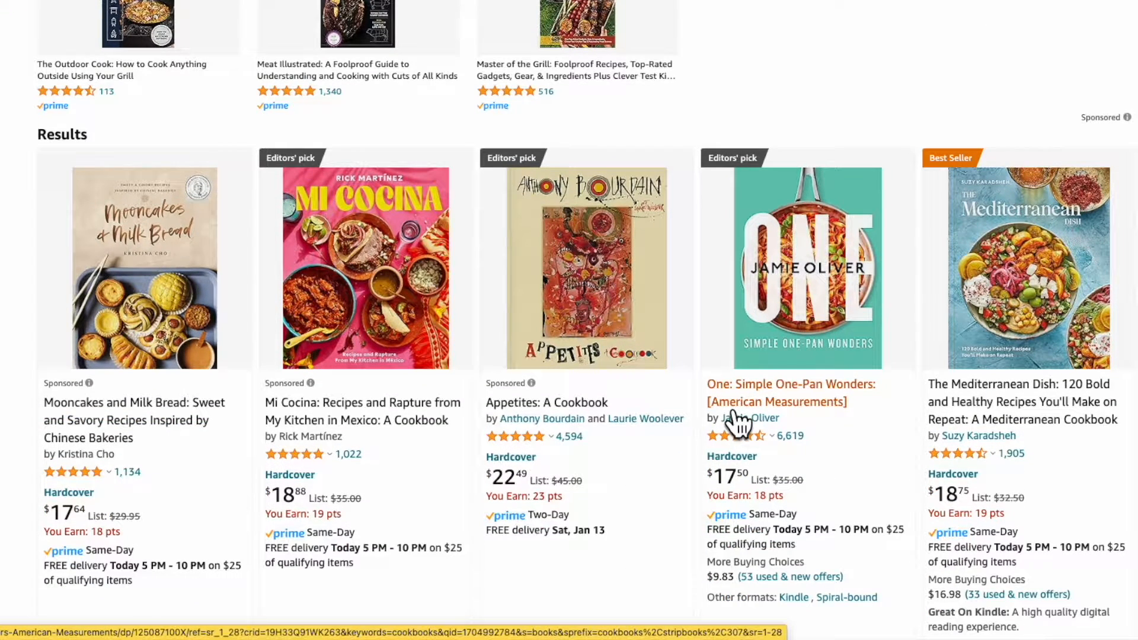
pyautogui.scroll(-1, 736, 424)
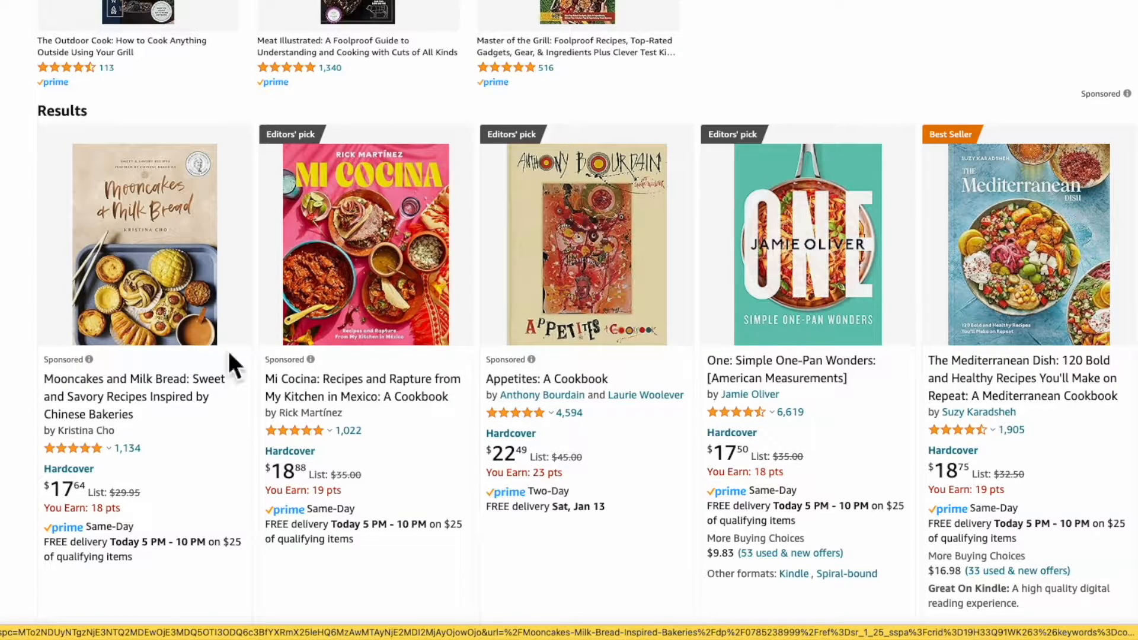
pyautogui.scroll(-15, 528, 436)
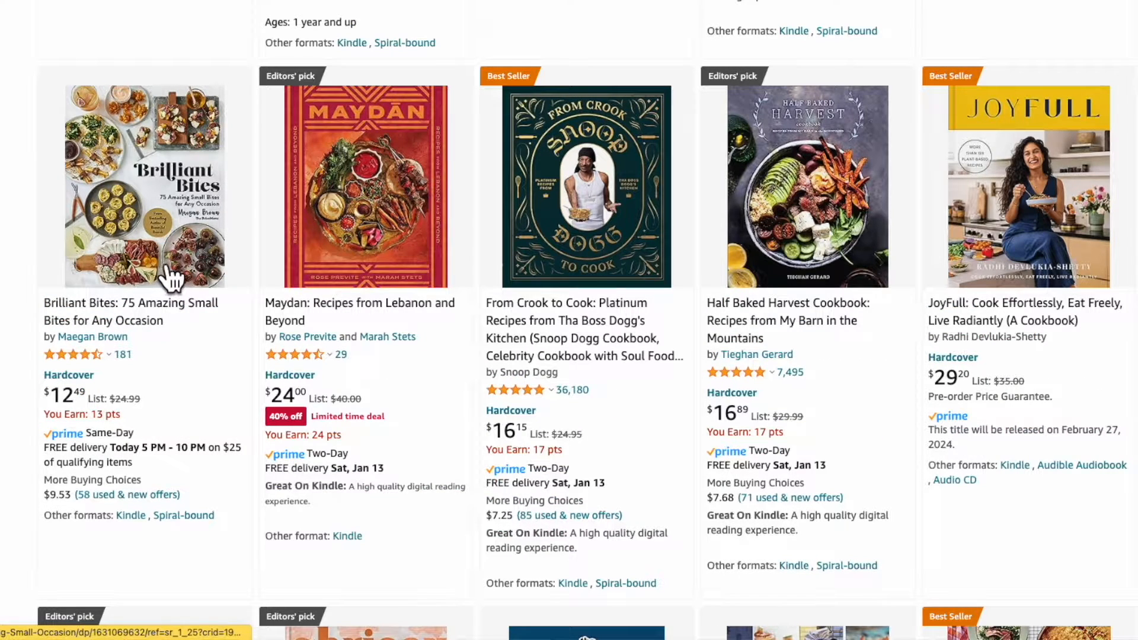
pyautogui.scroll(-15, 168, 258)
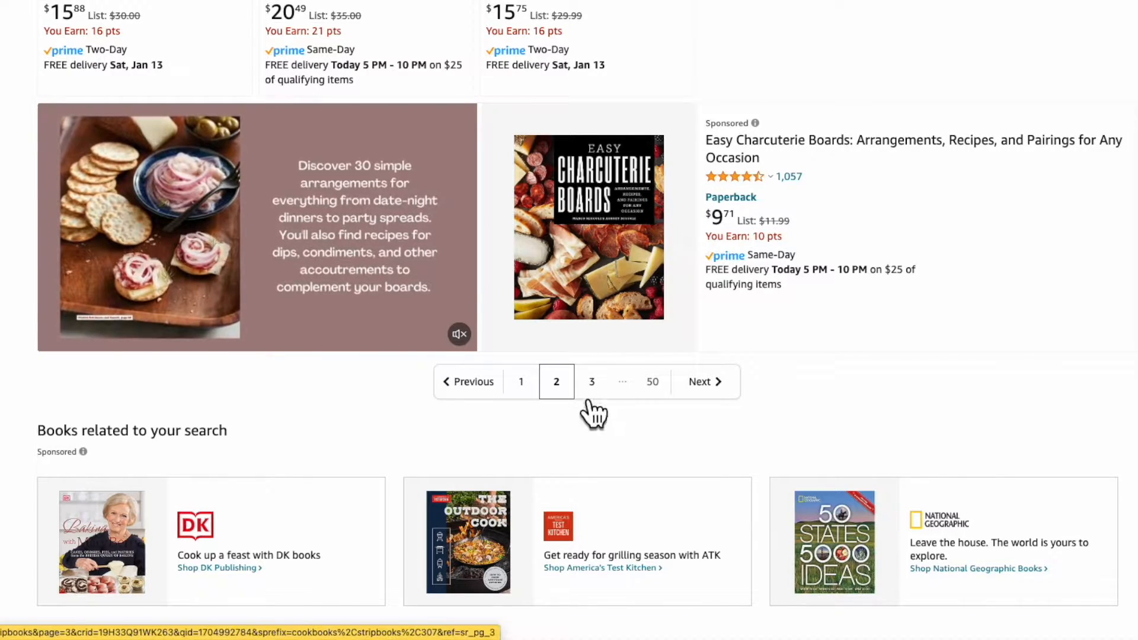
pyautogui.click(588, 384)
pyautogui.scroll(3, 534, 207)
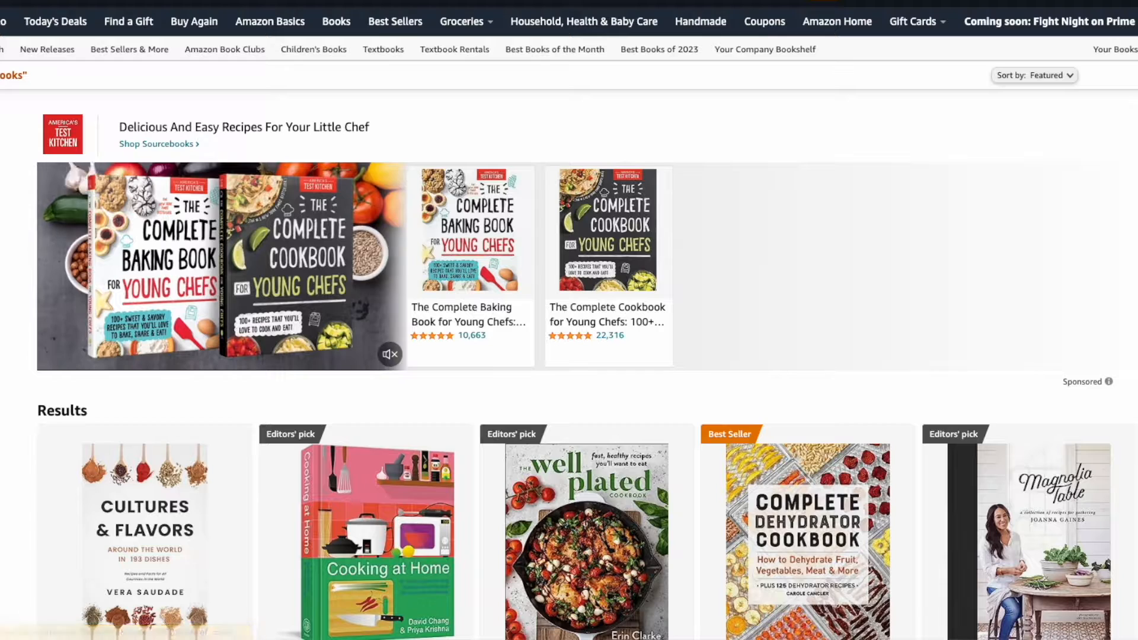
pyautogui.click(419, 33)
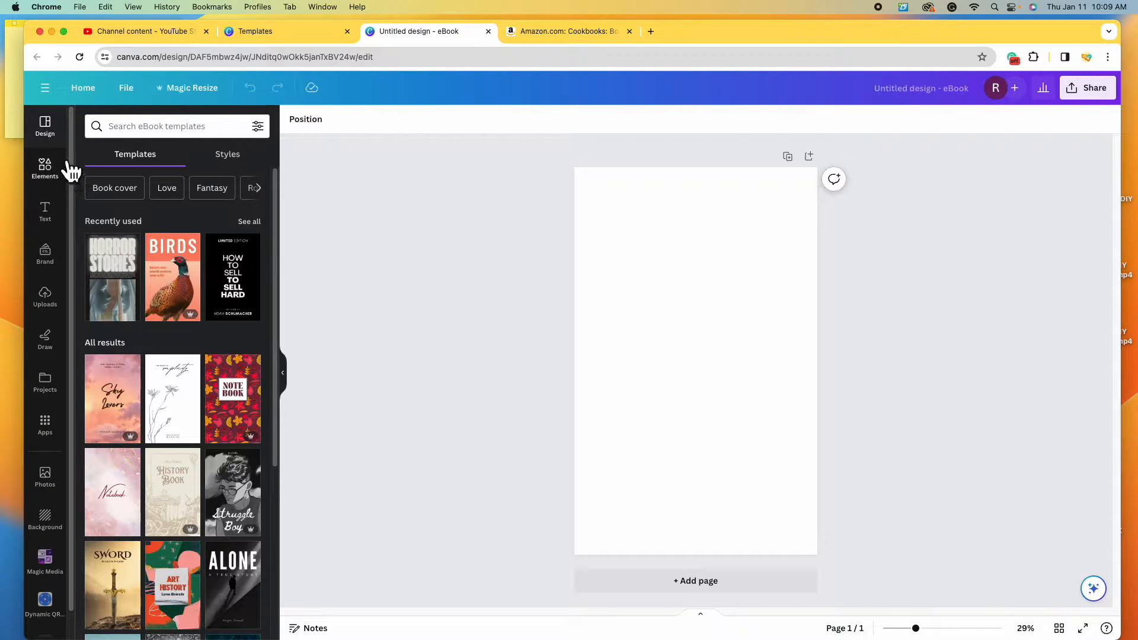
# - Open the Photos panel, then switch to Uploads to list previously uploaded images
pyautogui.click(60, 489)
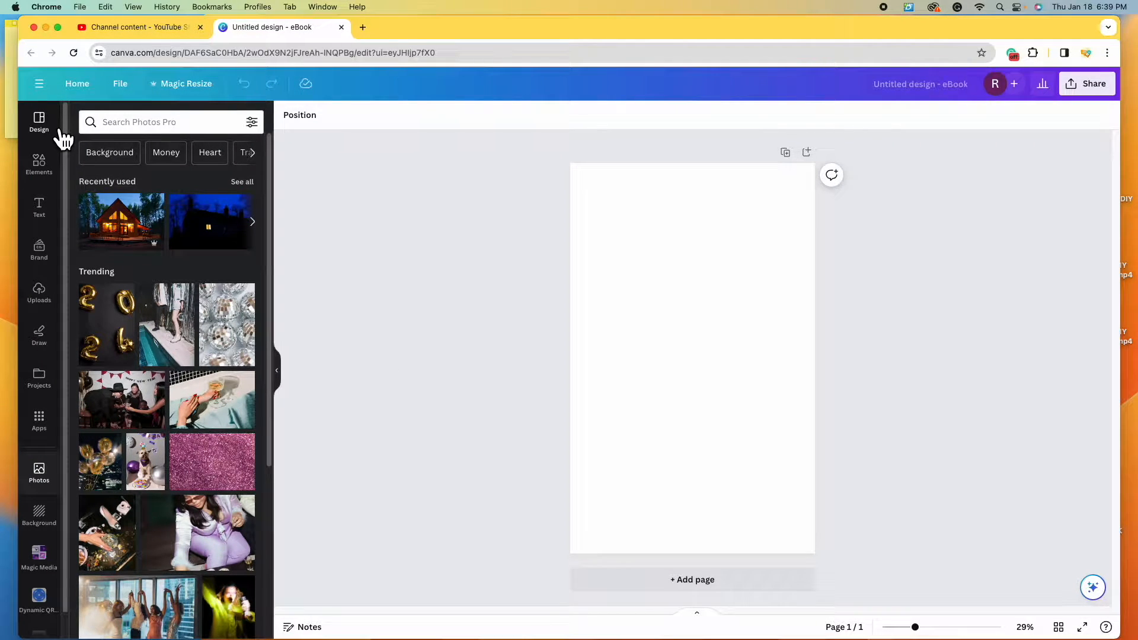
pyautogui.click(51, 310)
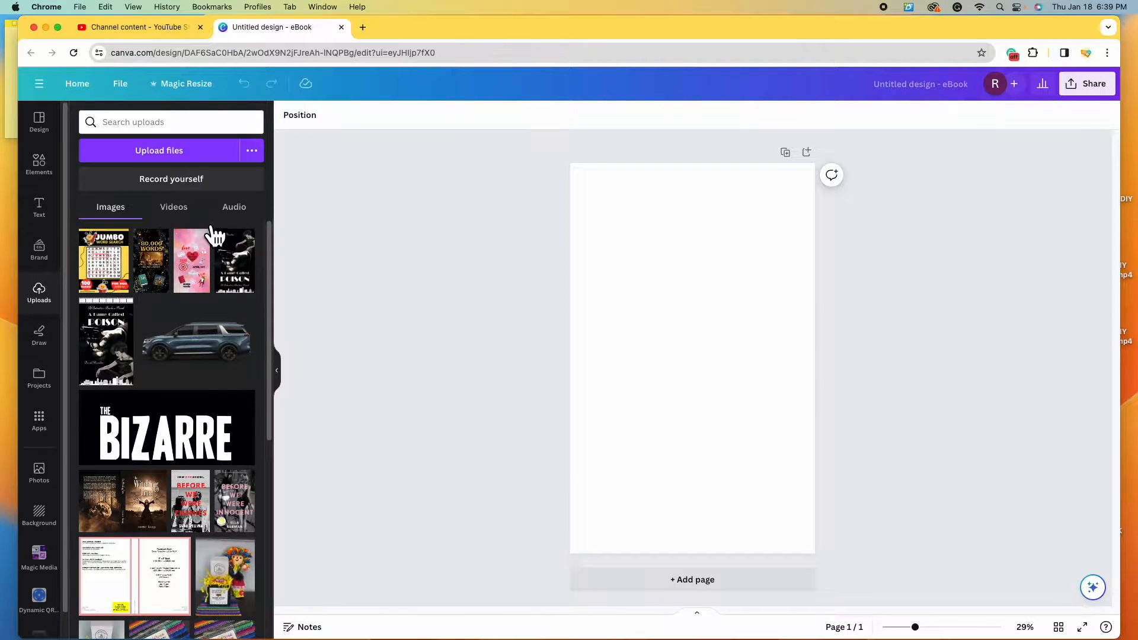
# - Upload IMG_1290.jpeg from the Desktop folder into Canva
pyautogui.click(174, 163)
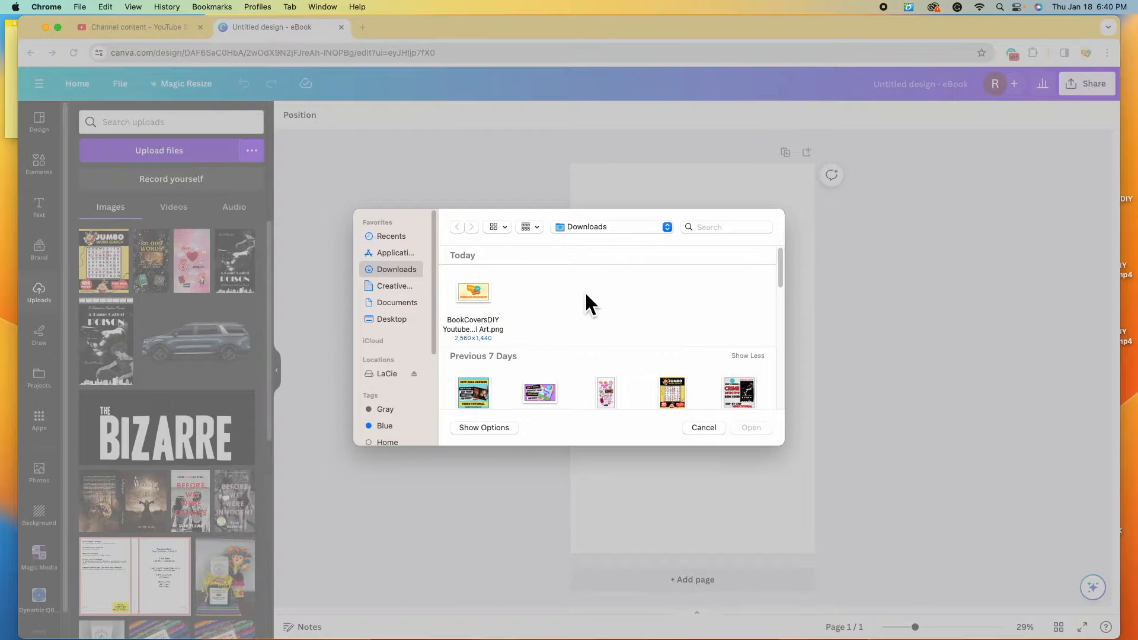
pyautogui.click(398, 322)
pyautogui.click(478, 297)
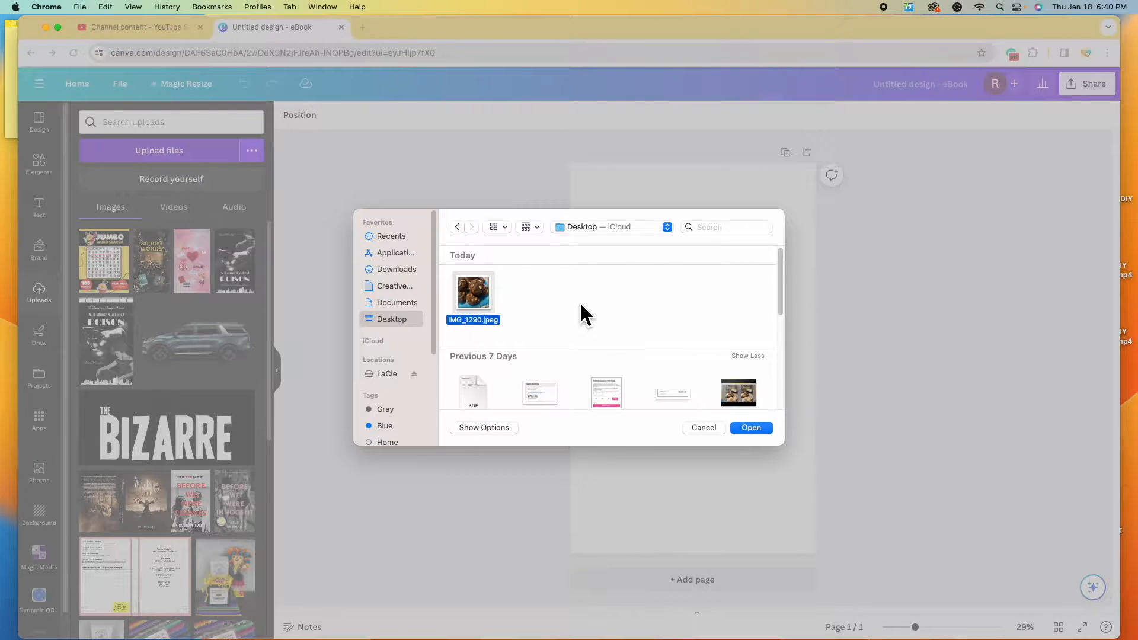
pyautogui.click(761, 433)
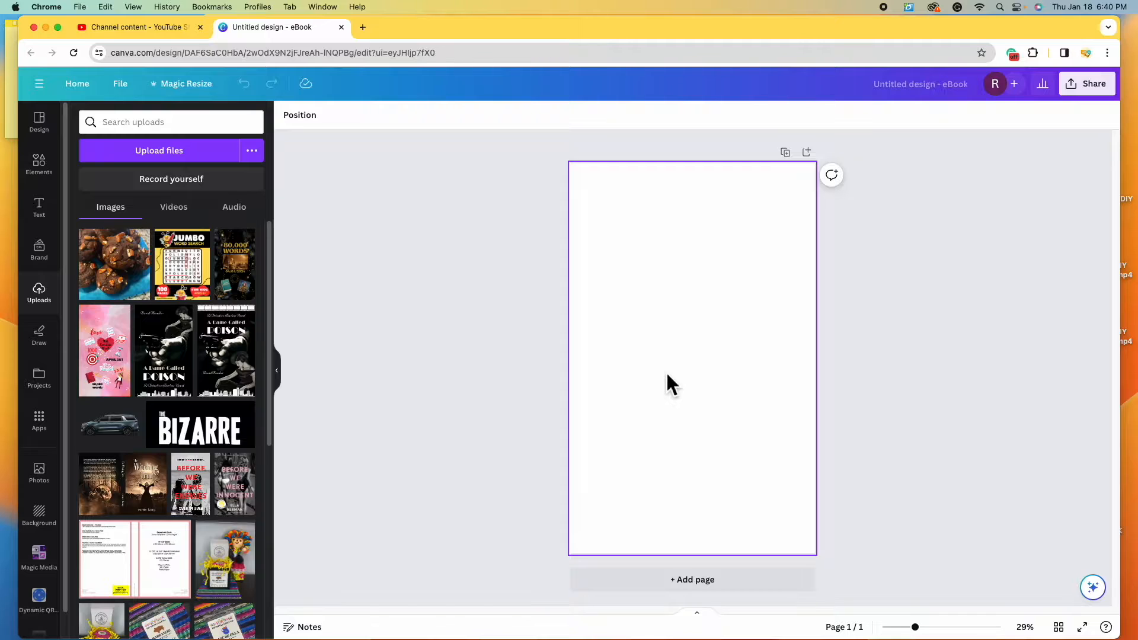
# - Add the cookie photo to the eBook page and enlarge it to fill the whole page
pyautogui.click(130, 291)
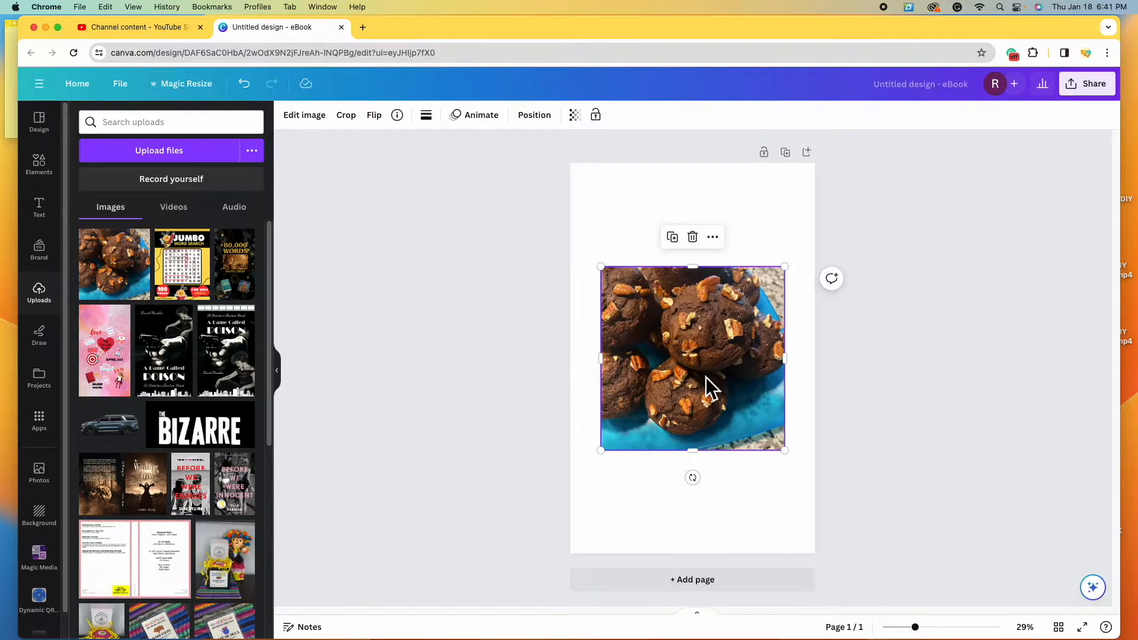
pyautogui.moveTo(724, 394); pyautogui.dragTo(701, 299)
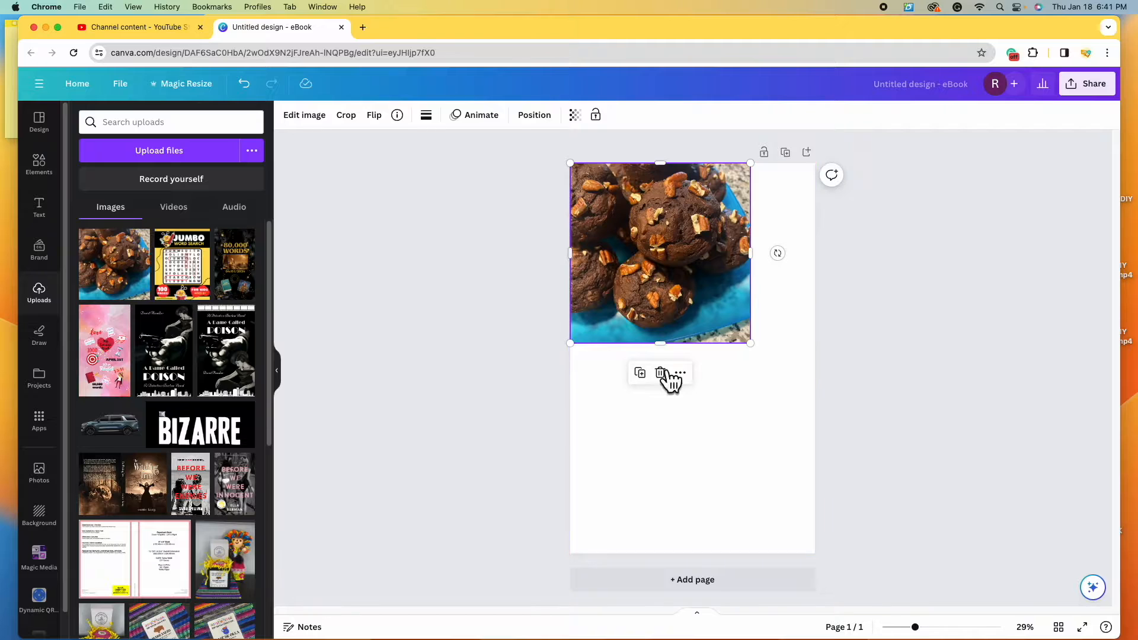
pyautogui.moveTo(752, 344); pyautogui.dragTo(987, 550)
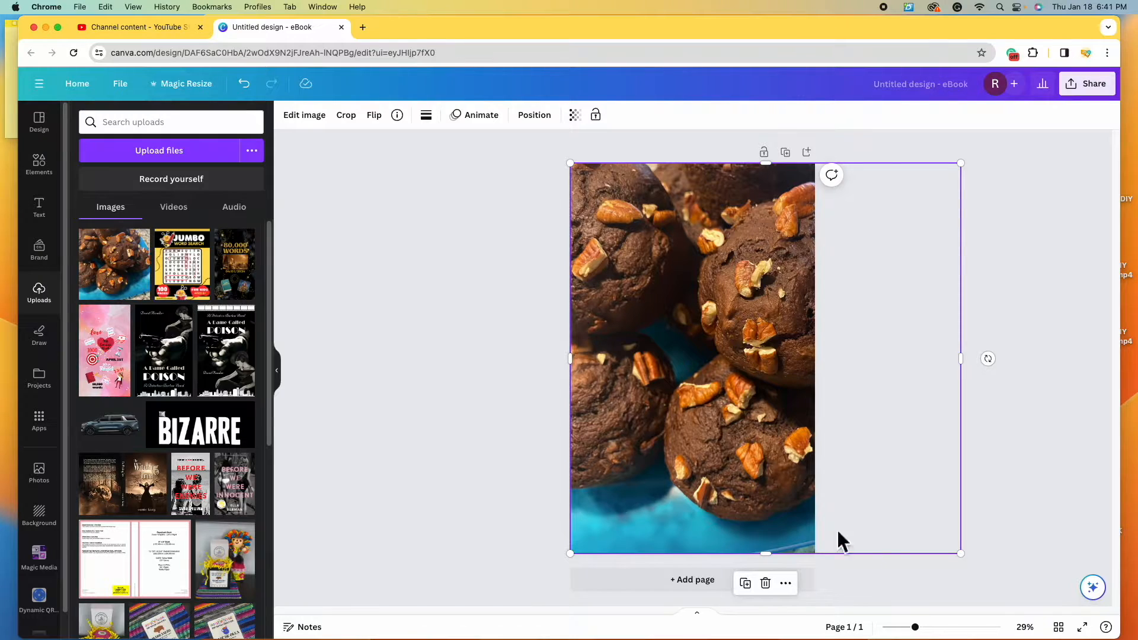
pyautogui.moveTo(738, 354); pyautogui.dragTo(751, 411)
pyautogui.click(976, 437)
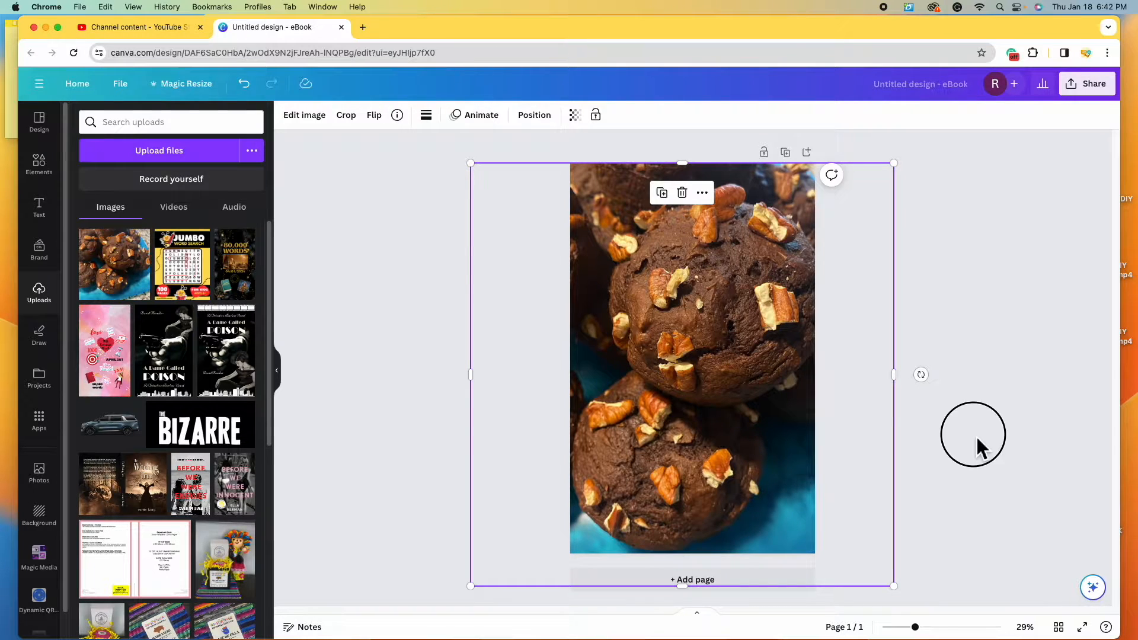
pyautogui.click(713, 319)
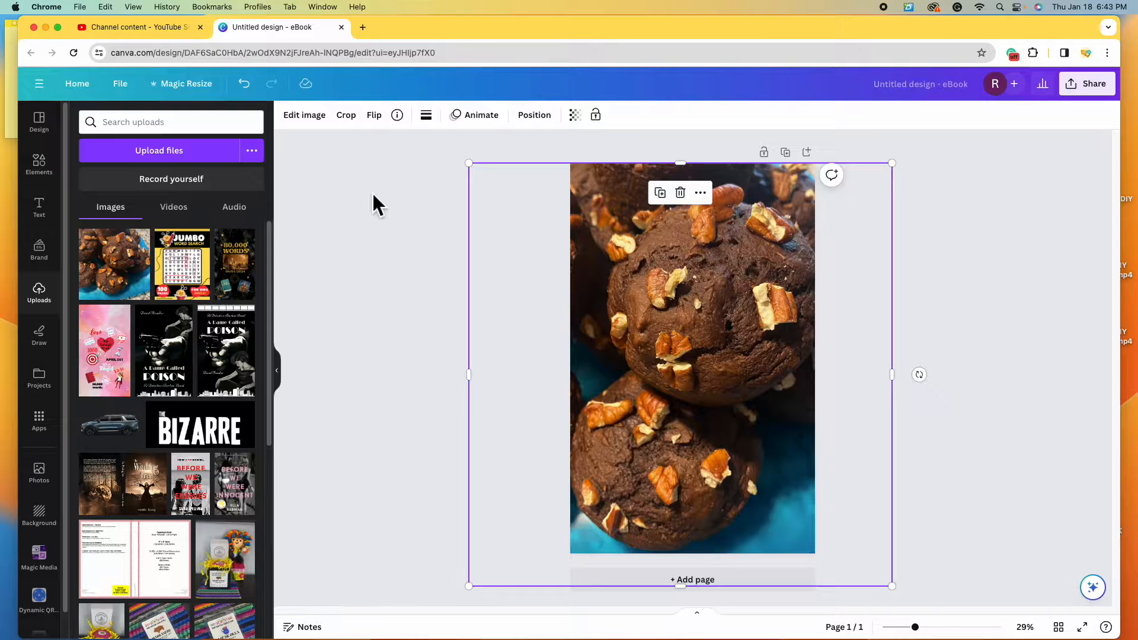
pyautogui.click(347, 116)
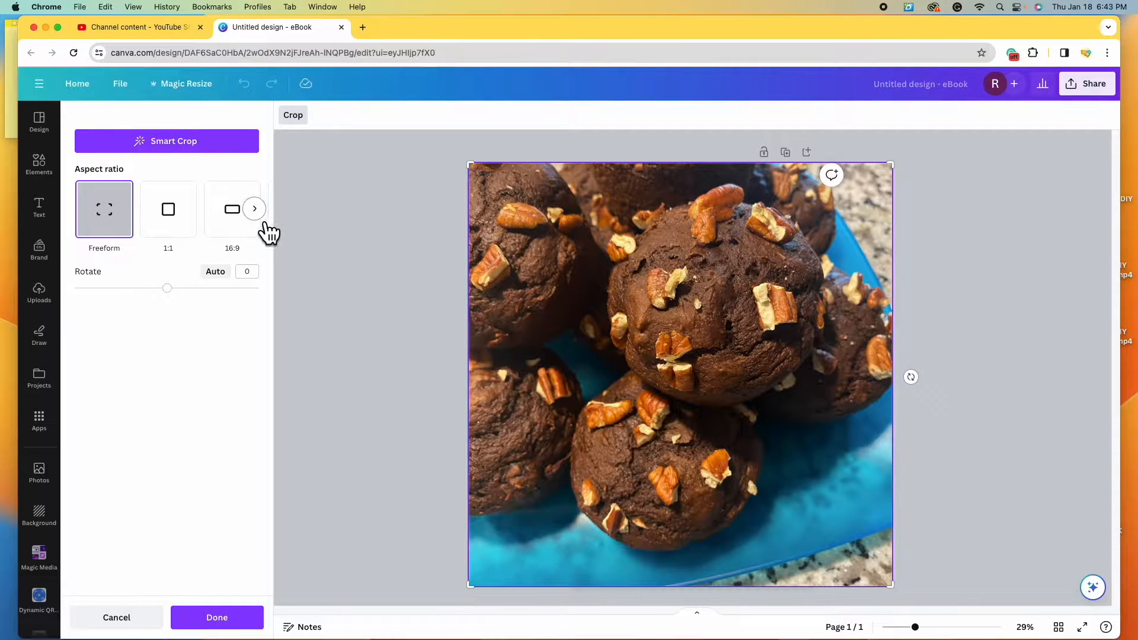
pyautogui.click(263, 218)
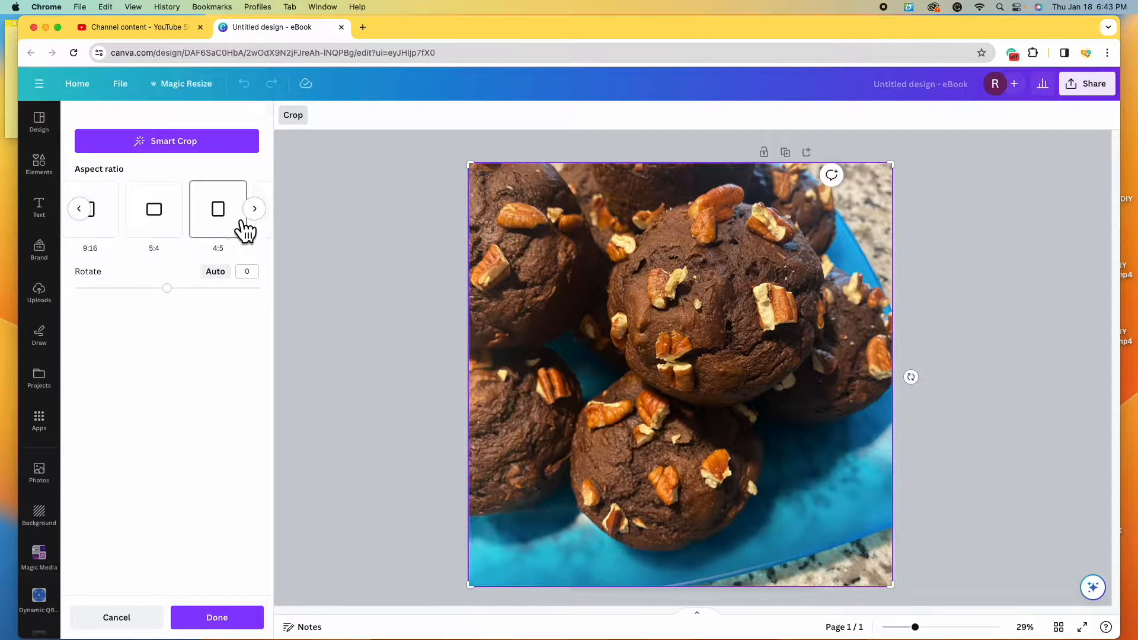
pyautogui.click(255, 210)
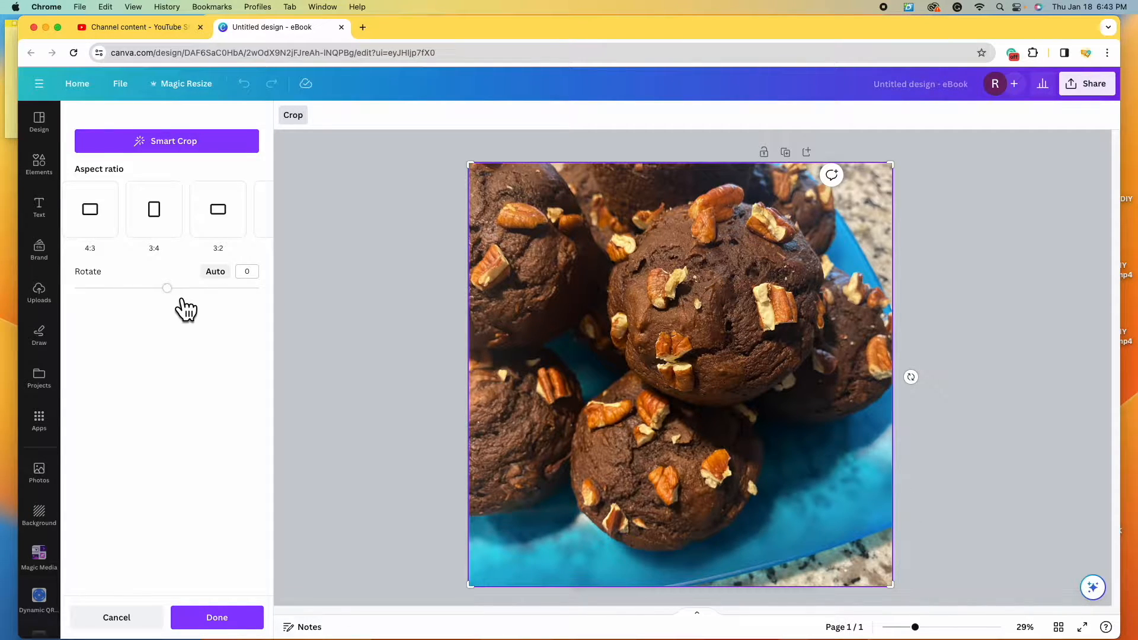
pyautogui.click(157, 213)
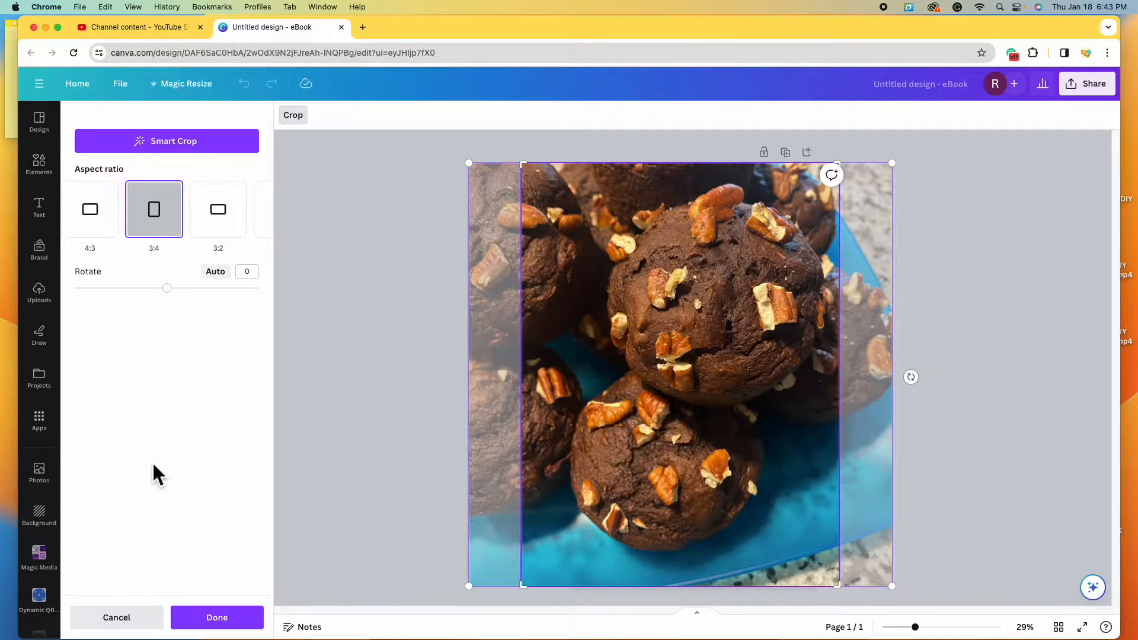
pyautogui.click(145, 631)
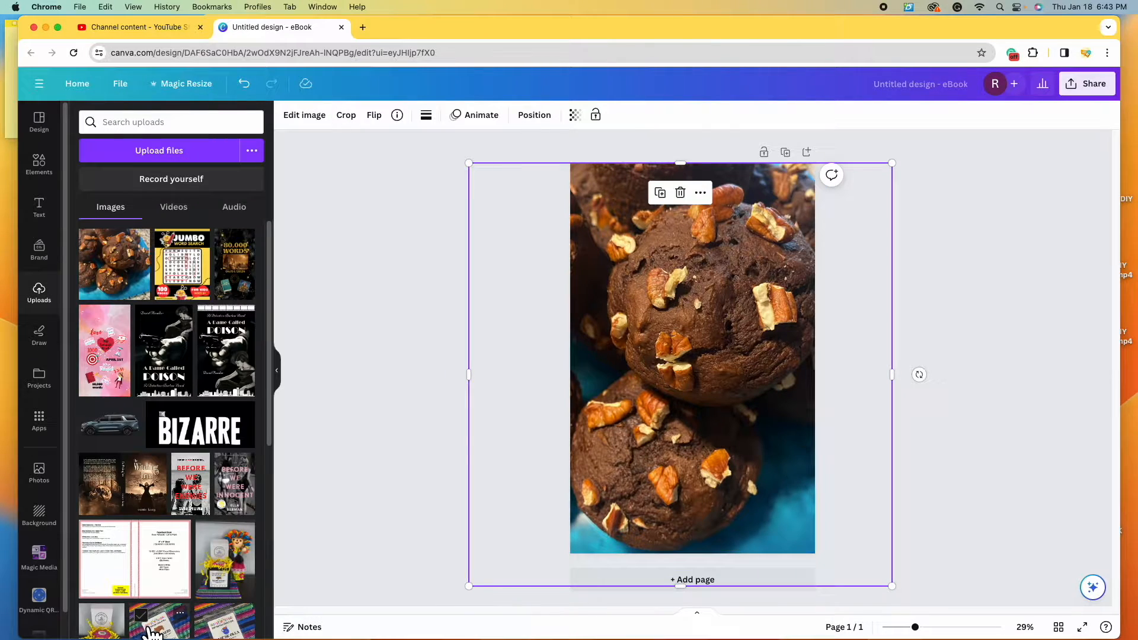
# - Adjust the cookie photo's width and position on the page, then delete it
pyautogui.moveTo(892, 374); pyautogui.dragTo(816, 375)
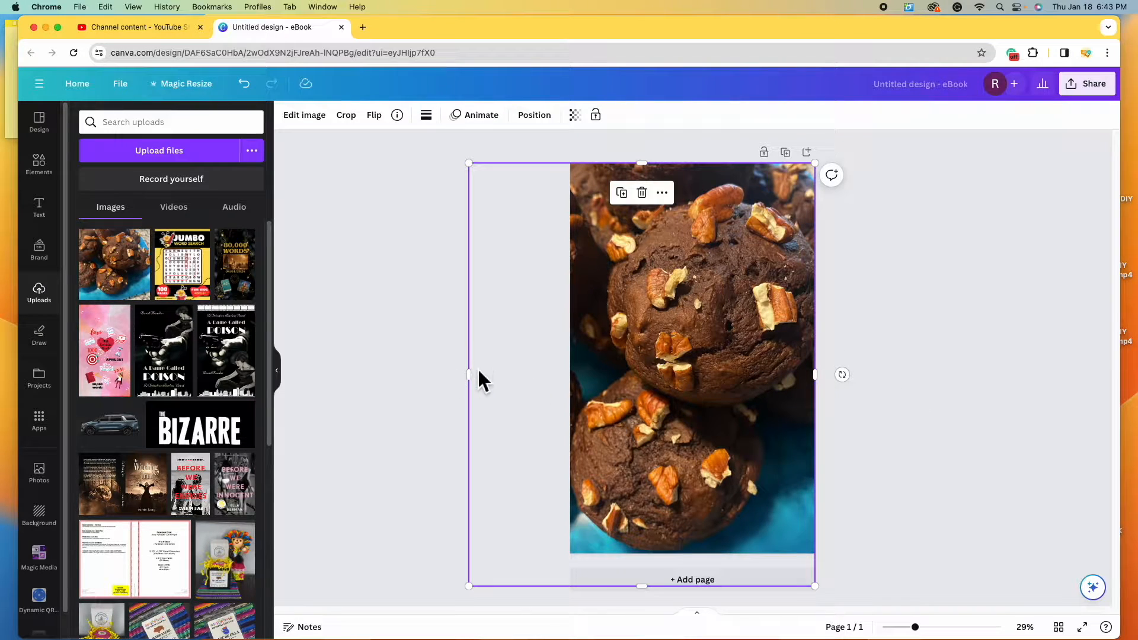
pyautogui.moveTo(470, 373); pyautogui.dragTo(529, 378)
pyautogui.moveTo(815, 374); pyautogui.dragTo(895, 376)
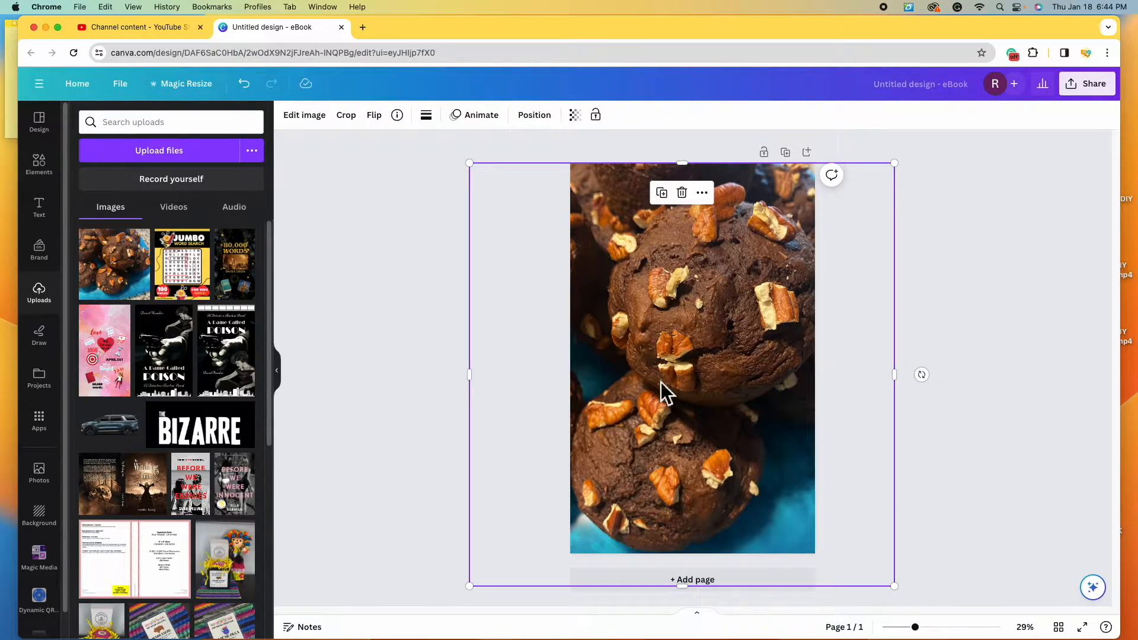
pyautogui.moveTo(698, 393); pyautogui.dragTo(645, 399)
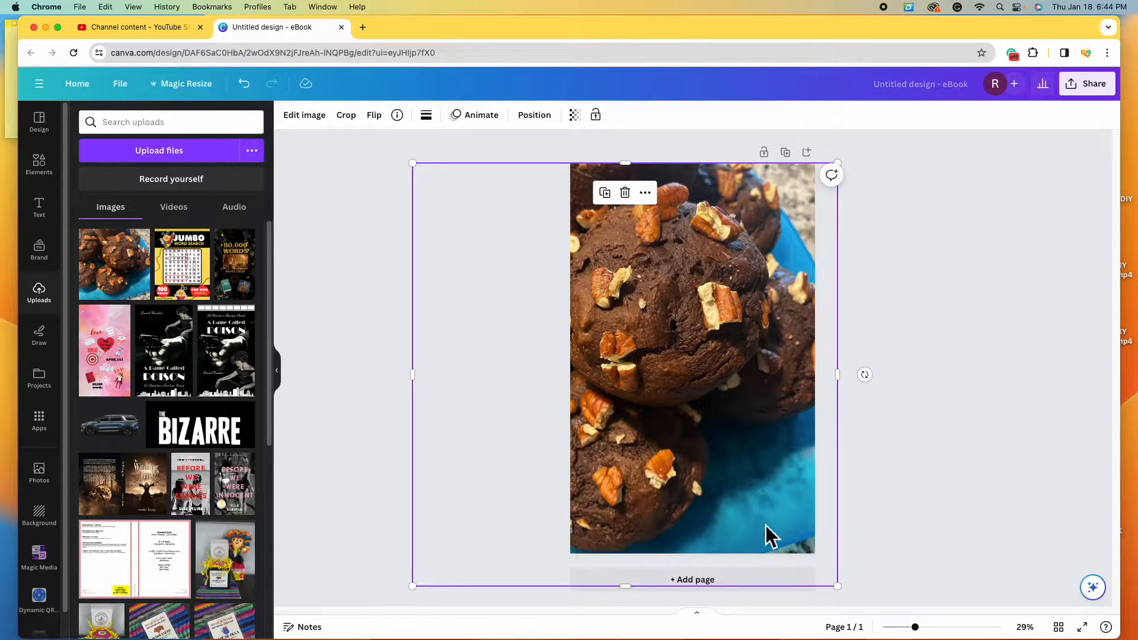
pyautogui.moveTo(697, 434); pyautogui.dragTo(678, 435)
pyautogui.moveTo(666, 353); pyautogui.dragTo(790, 399)
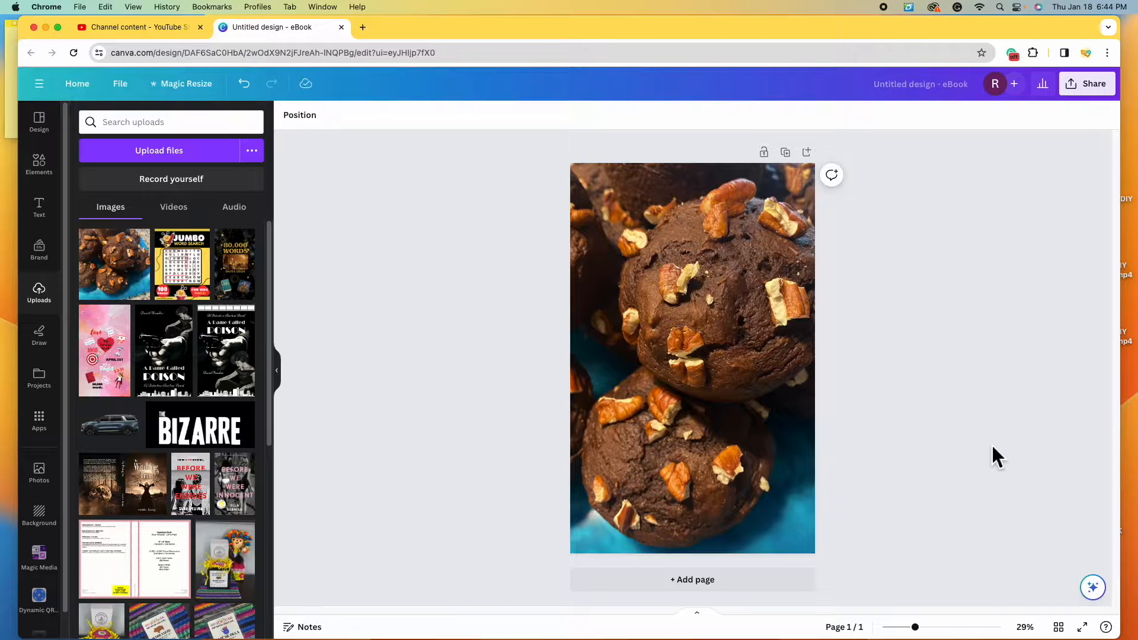
pyautogui.click(718, 361)
pyautogui.click(693, 188)
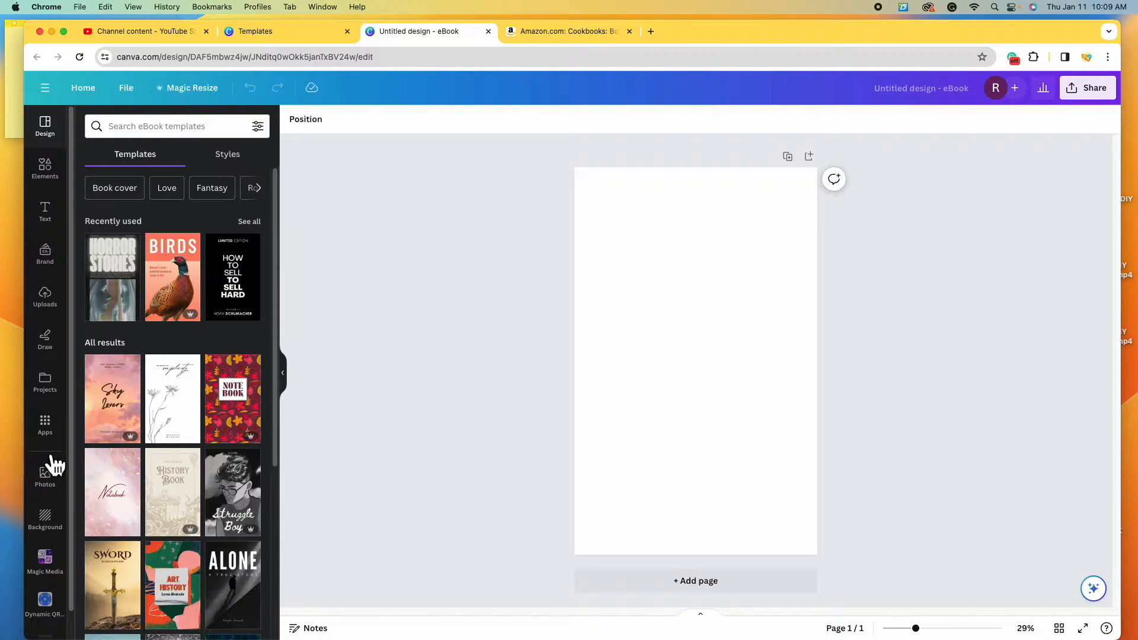
# - Search stock photos for 'pasta' and add the chef grating cheese over a pasta pan
pyautogui.click(61, 491)
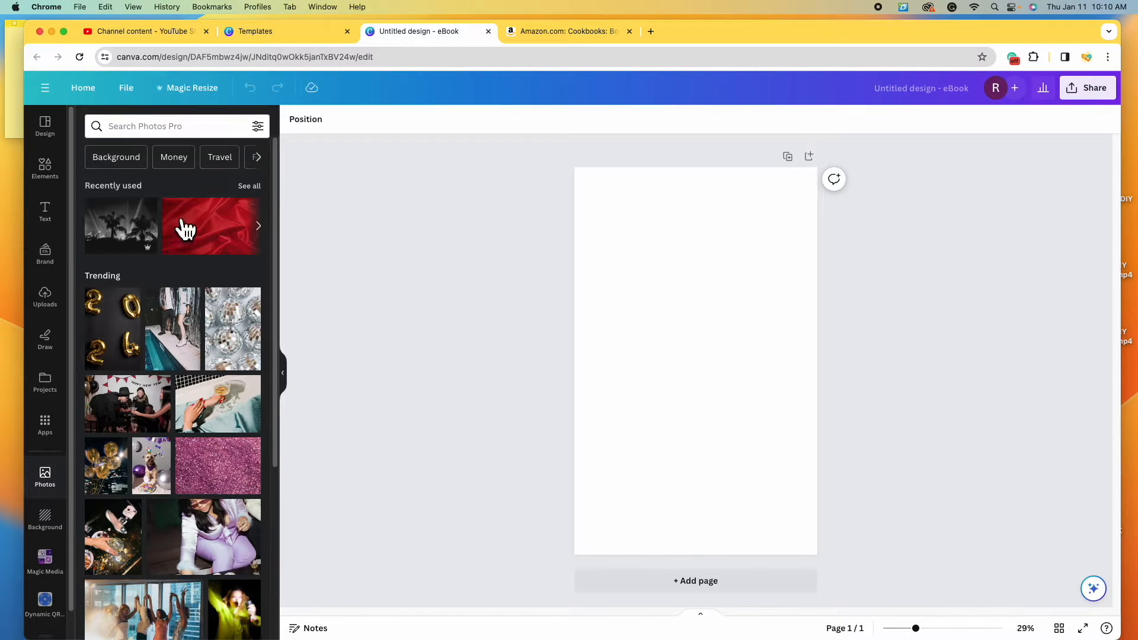
pyautogui.click(189, 127)
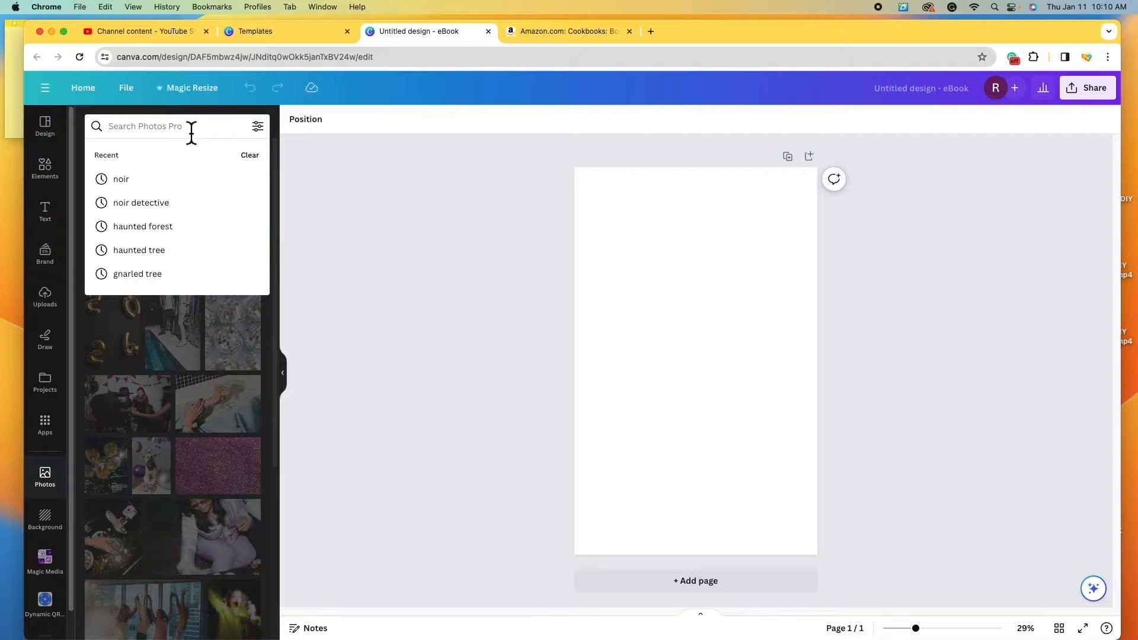
pyautogui.write('pasta')
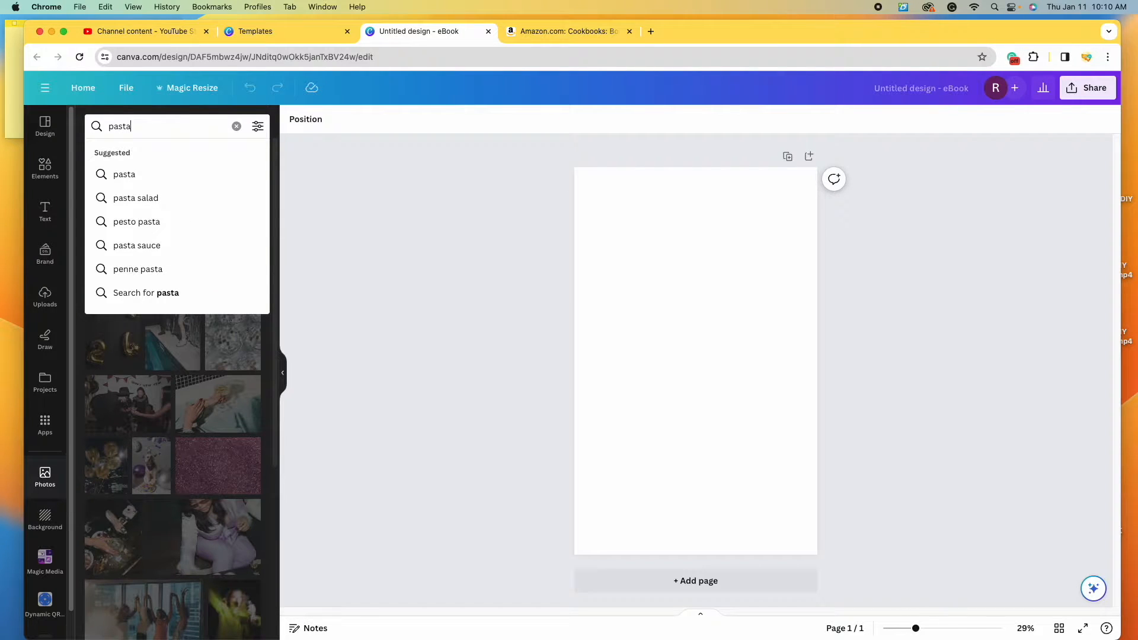
pyautogui.press('Return')
pyautogui.scroll(-5, 109, 309)
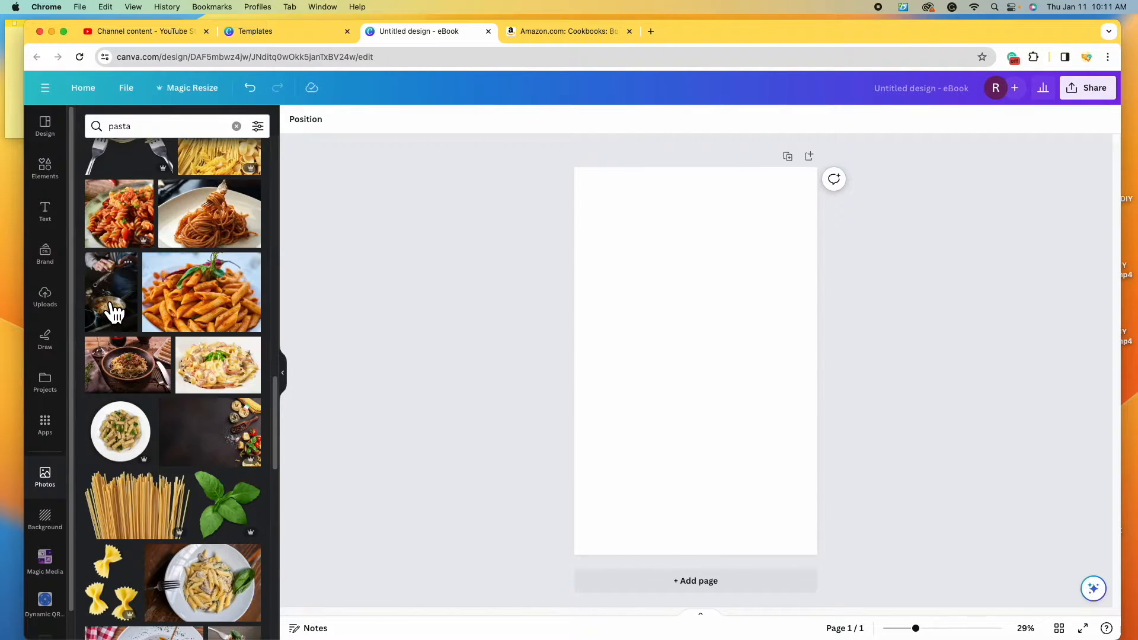
pyautogui.click(123, 306)
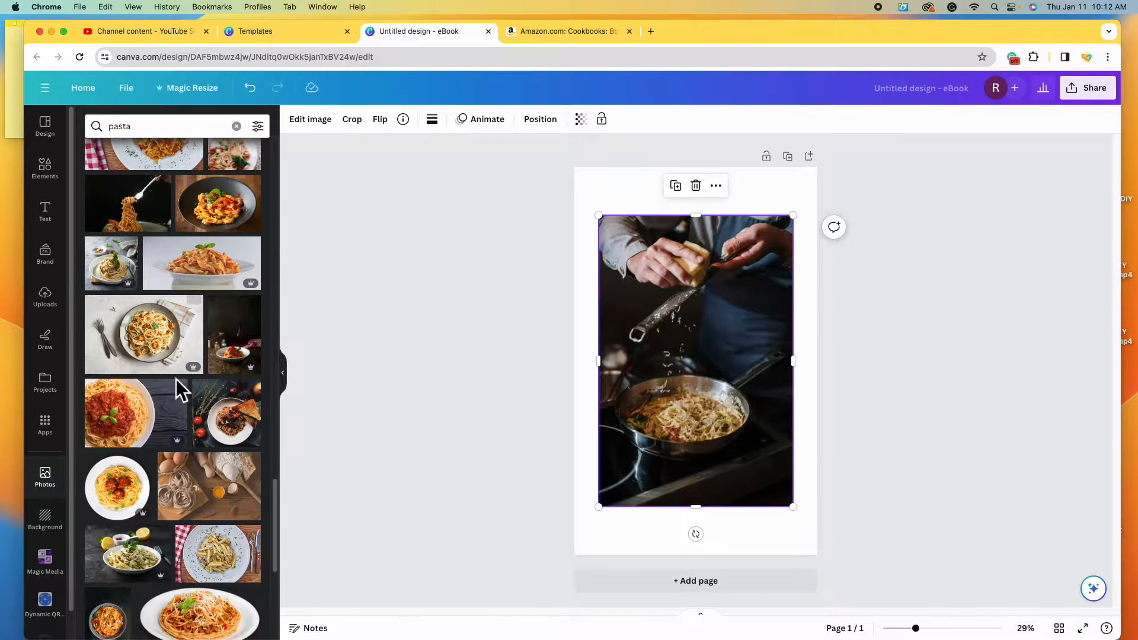
# - Filter the pasta photo search results to show Free images only
pyautogui.scroll(2, 178, 389)
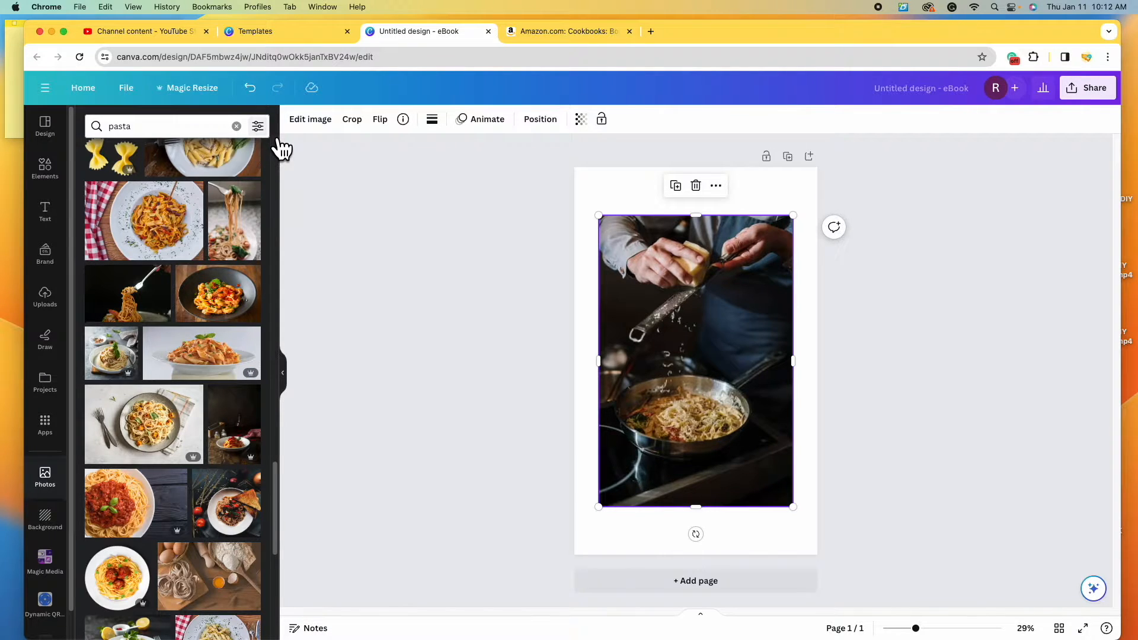
pyautogui.click(258, 126)
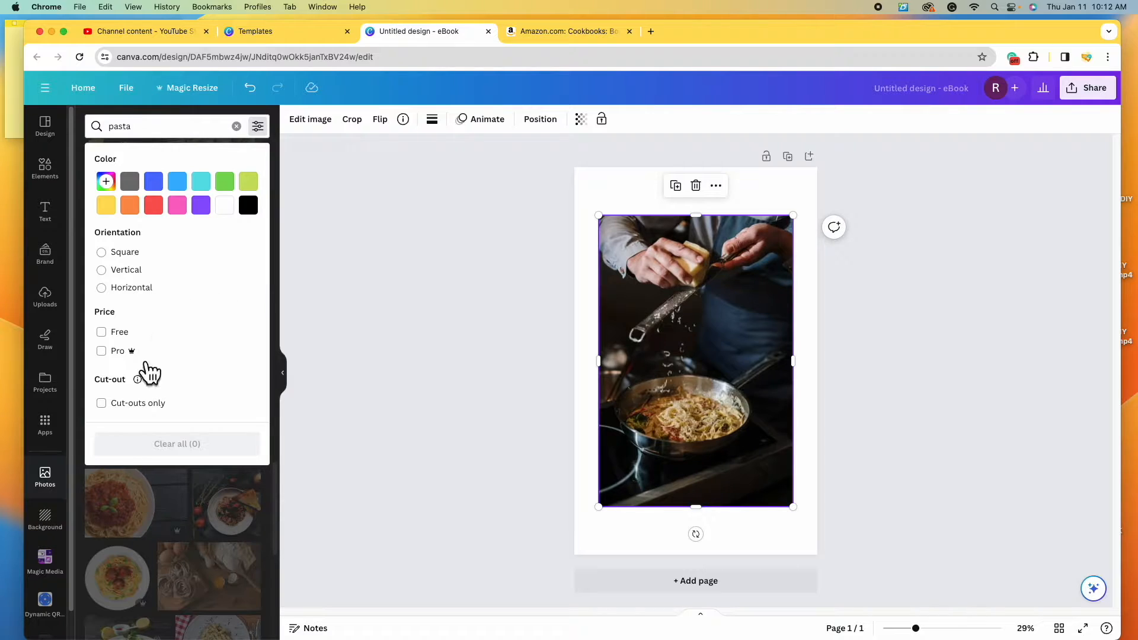
pyautogui.click(113, 332)
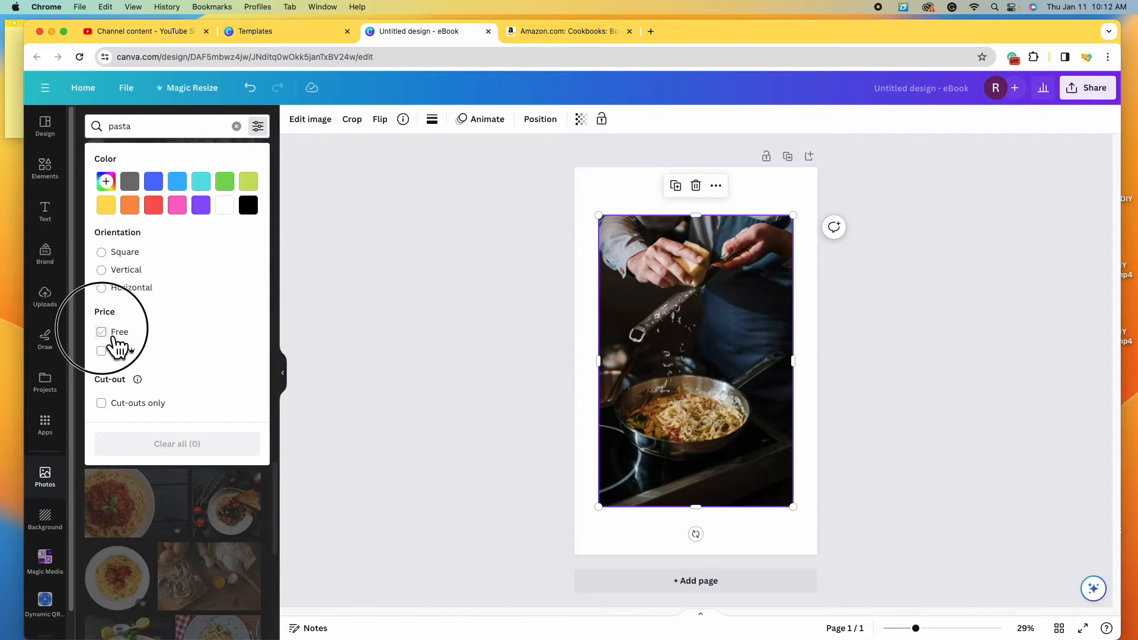
pyautogui.click(469, 455)
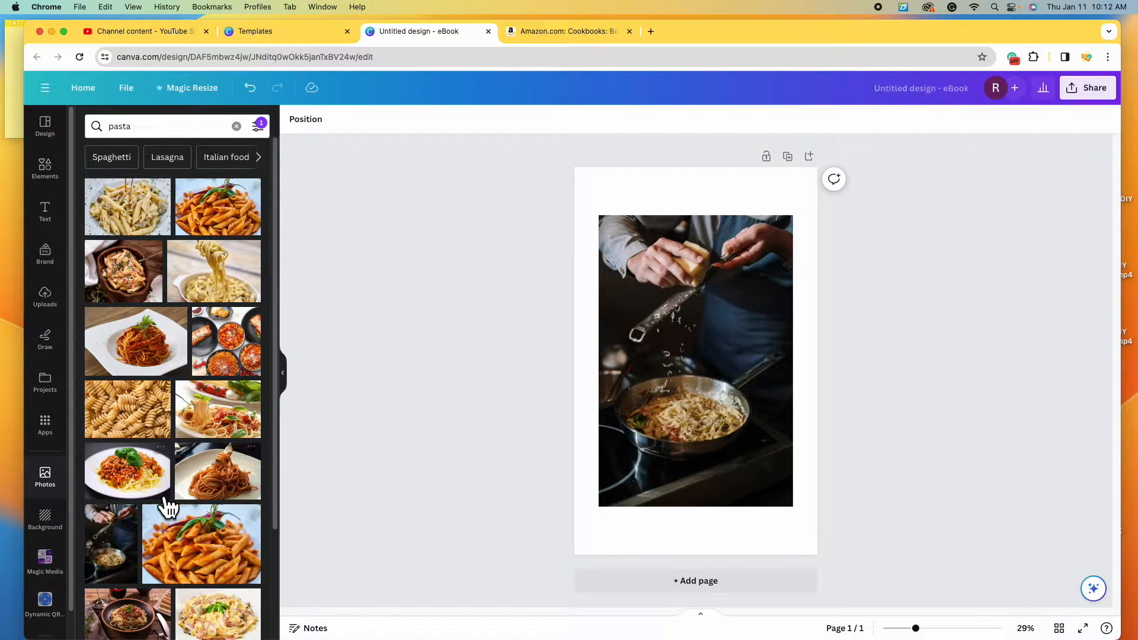
# - Add the pasta assortment photo to the cover, enlarge it and move it into place
pyautogui.scroll(-1, 250, 548)
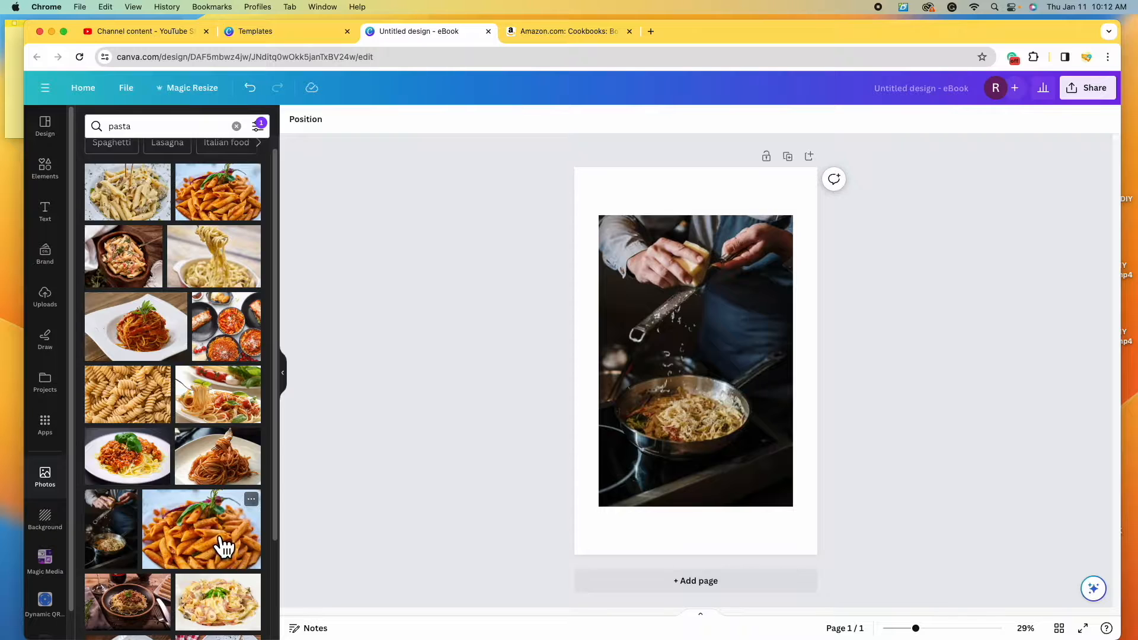
pyautogui.scroll(-5, 225, 546)
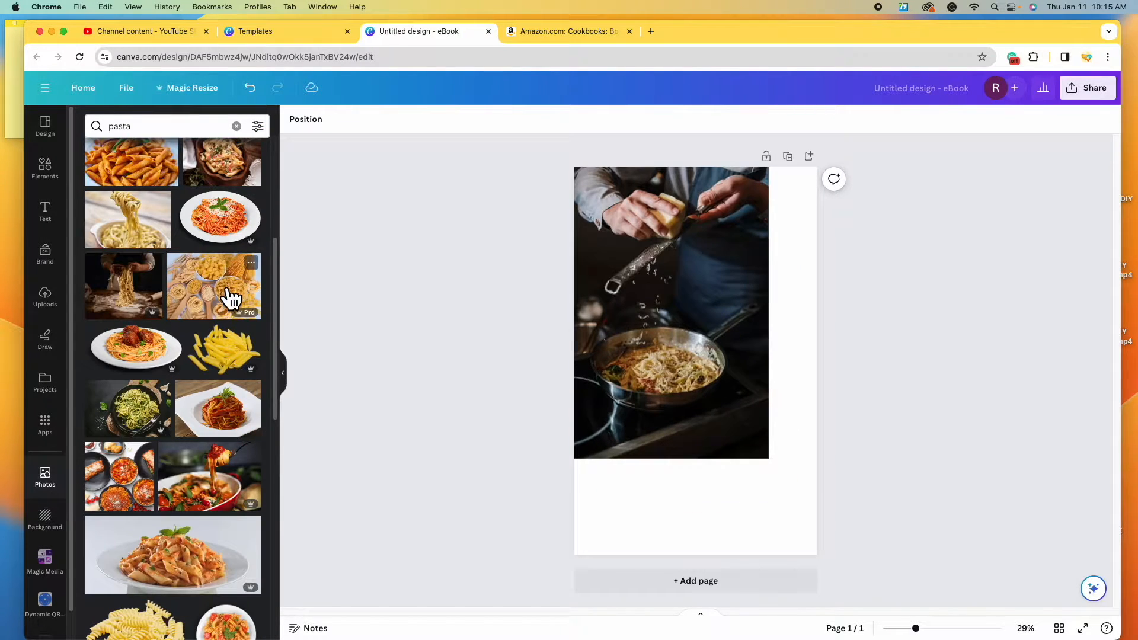
pyautogui.click(233, 297)
pyautogui.moveTo(754, 415); pyautogui.dragTo(918, 569)
pyautogui.moveTo(785, 483); pyautogui.dragTo(721, 483)
# - Add and position the fresh pasta photo, then append a blank second page
pyautogui.scroll(-8, 215, 368)
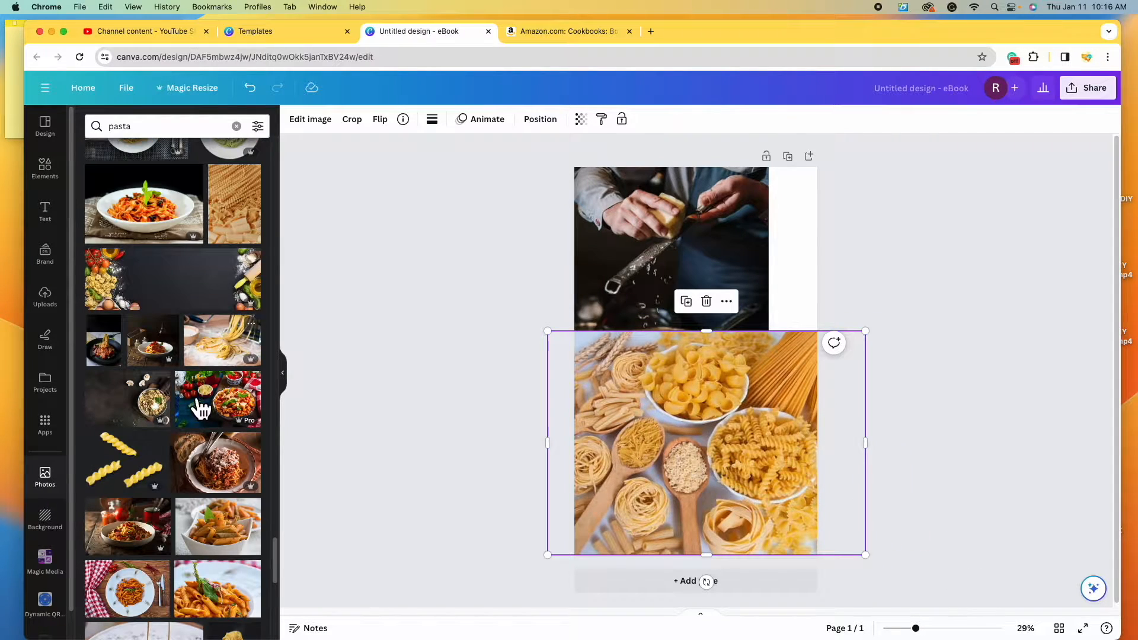
pyautogui.scroll(1, 199, 412)
pyautogui.click(222, 391)
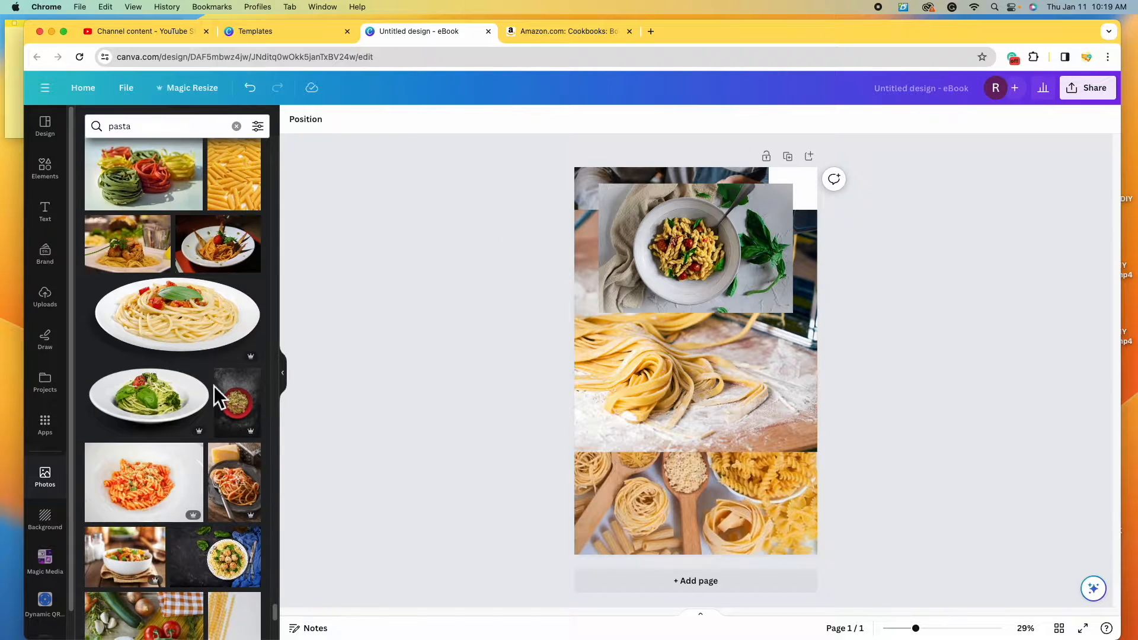
pyautogui.scroll(-3, 214, 386)
pyautogui.moveTo(724, 302); pyautogui.dragTo(737, 432)
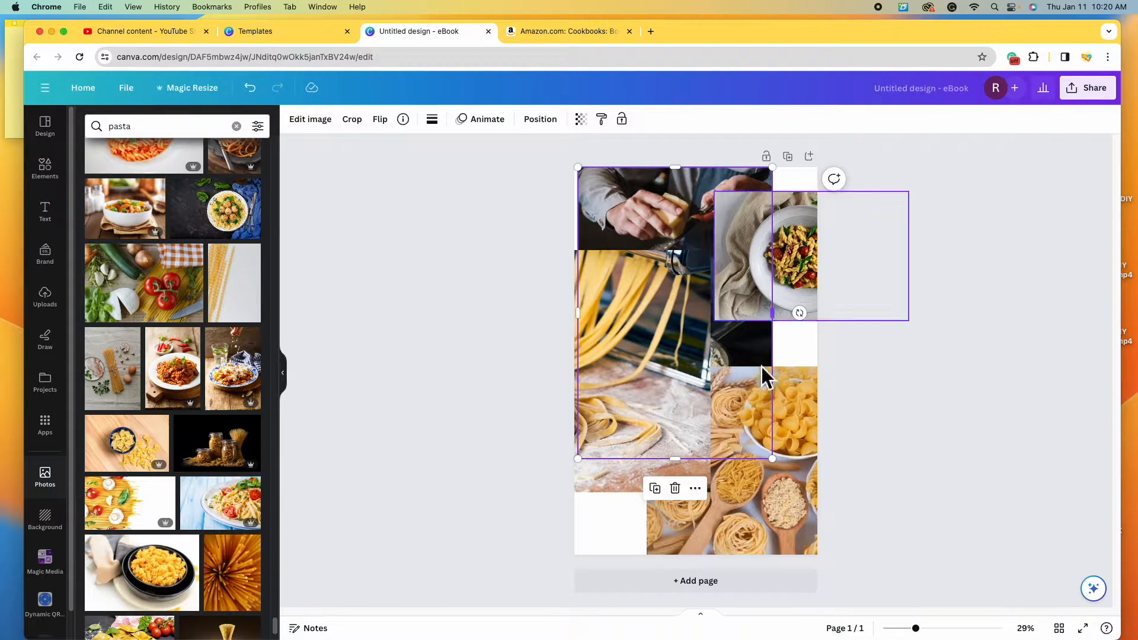
pyautogui.click(689, 601)
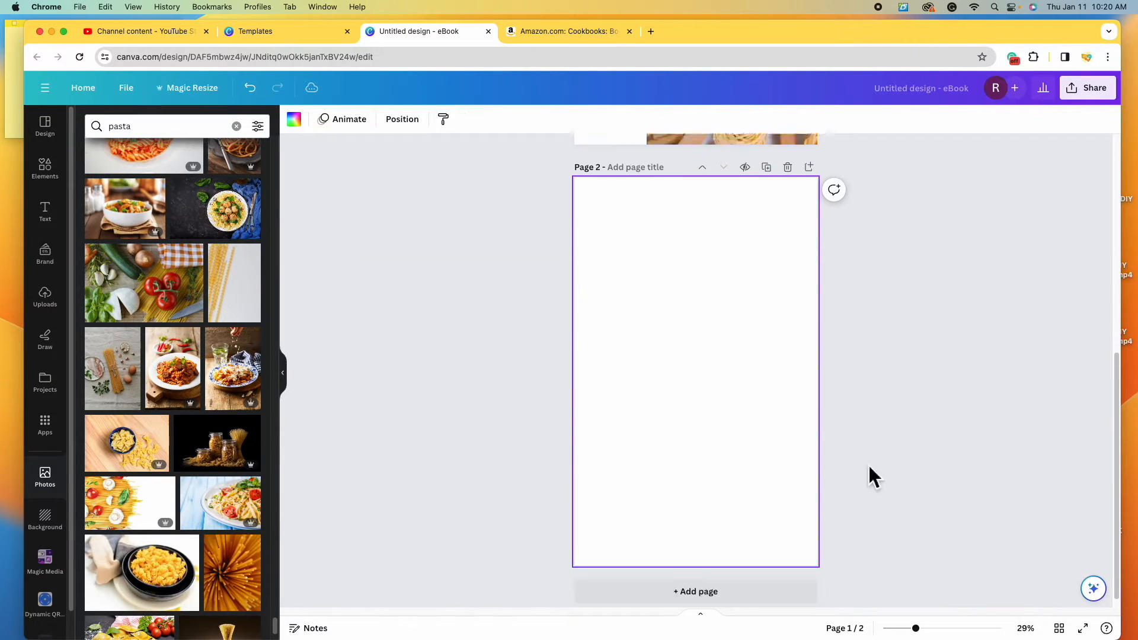
# - Delete the blank second page and make a first copy of the collage page
pyautogui.click(799, 166)
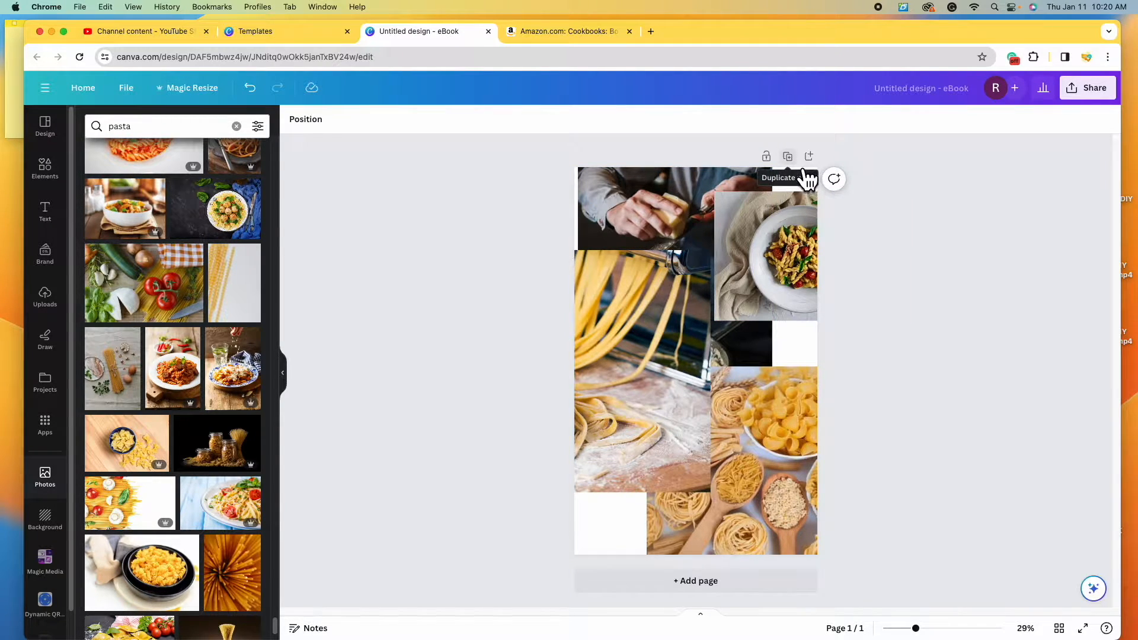
pyautogui.click(802, 168)
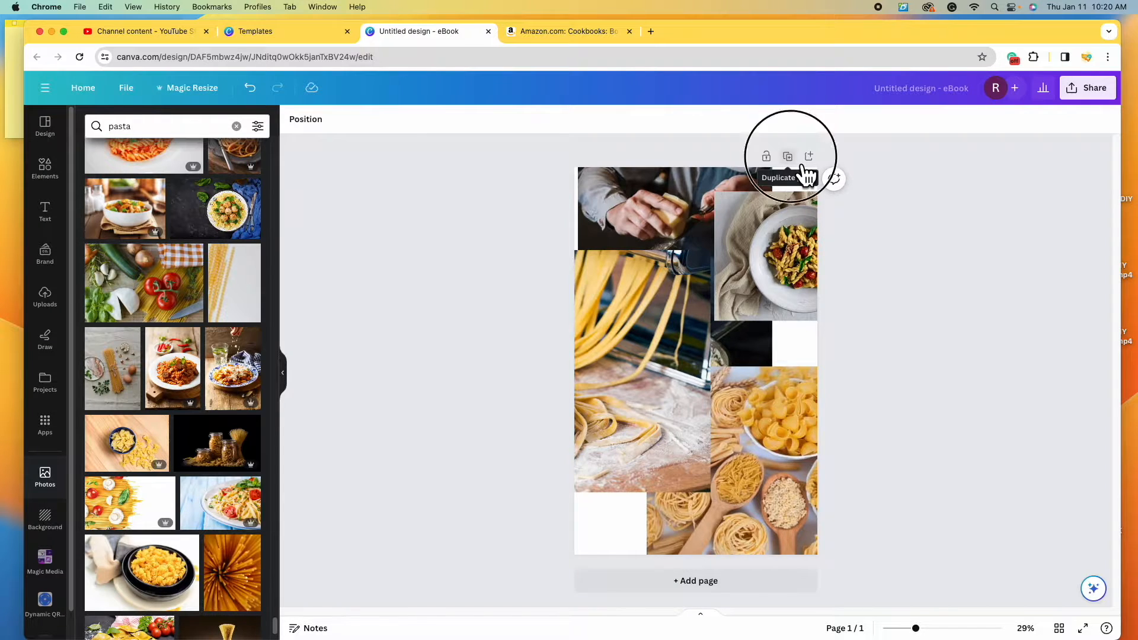
pyautogui.scroll(5, 762, 446)
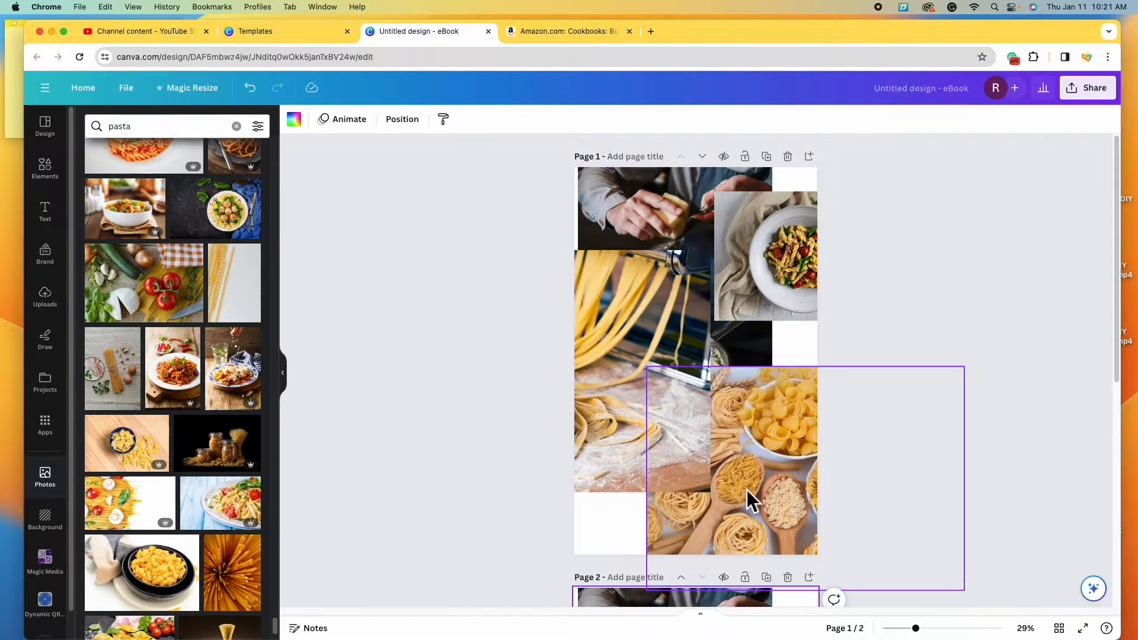
pyautogui.scroll(-3, 763, 471)
pyautogui.scroll(3, 764, 471)
# - Duplicate the collage page twice more so the eBook has four pages
pyautogui.click(770, 156)
pyautogui.scroll(3, 652, 460)
pyautogui.scroll(-2, 656, 468)
pyautogui.scroll(-1, 666, 479)
pyautogui.click(766, 155)
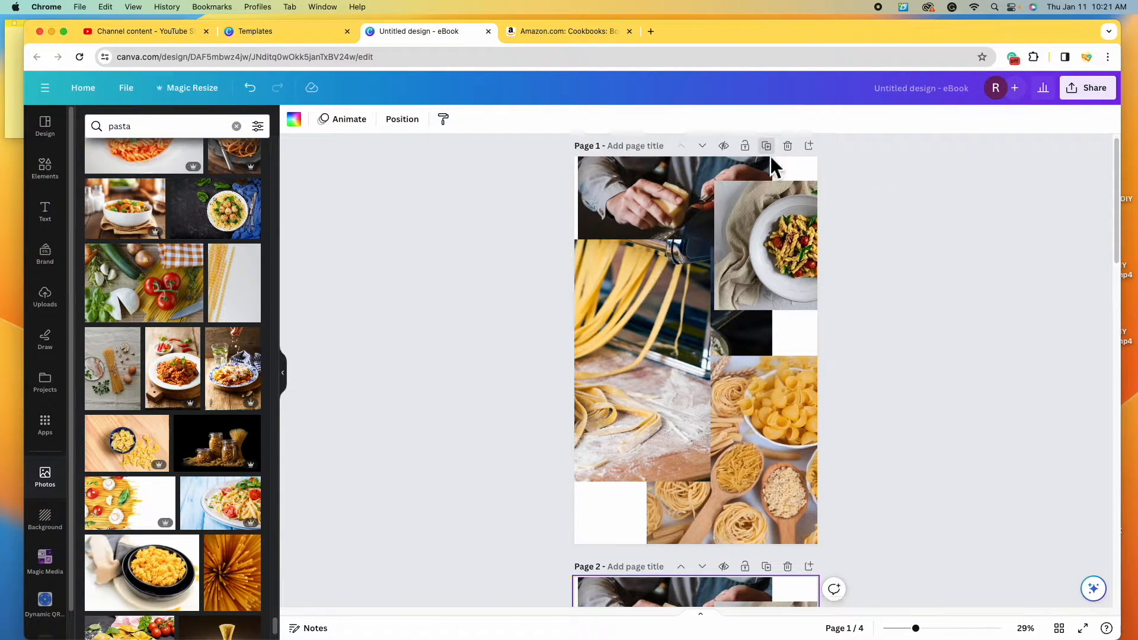
pyautogui.scroll(-5, 795, 376)
pyautogui.scroll(3, 793, 375)
pyautogui.scroll(-2, 794, 376)
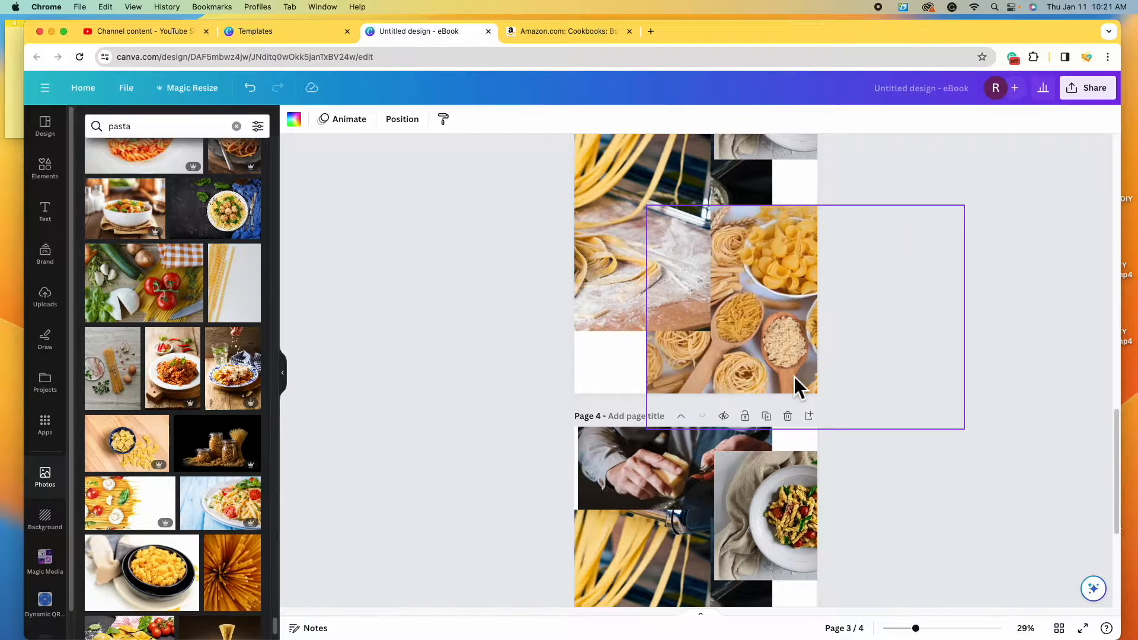
pyautogui.scroll(10, 794, 377)
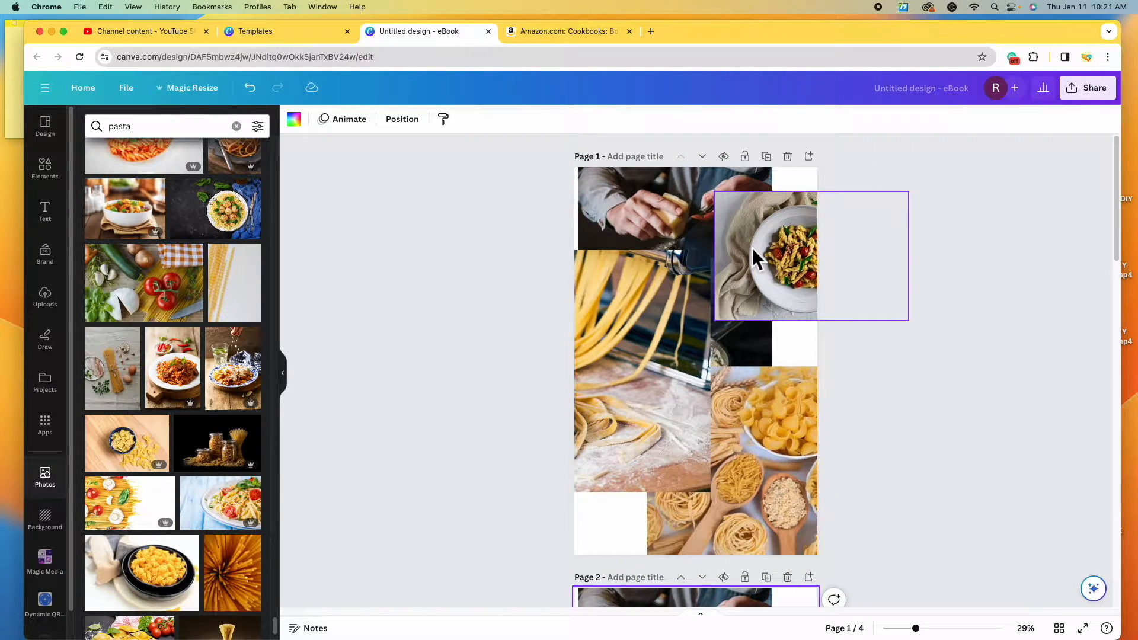
# - Remove the pasta plate, fresh pasta and pasta nests photos from page 1
pyautogui.click(791, 240)
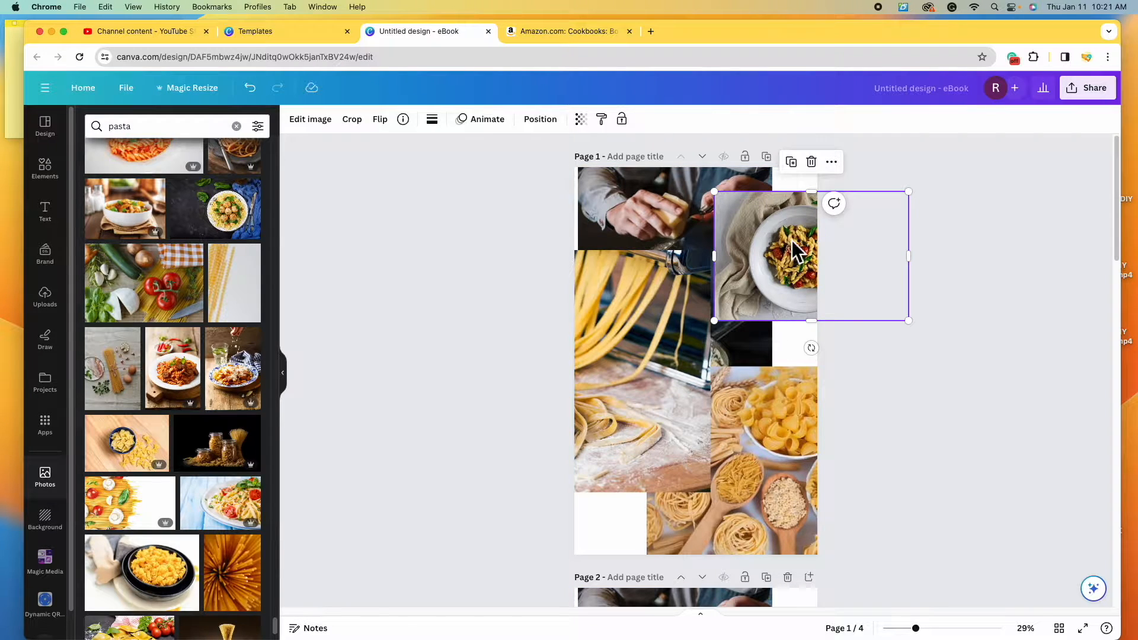
pyautogui.moveTo(805, 249); pyautogui.dragTo(765, 276)
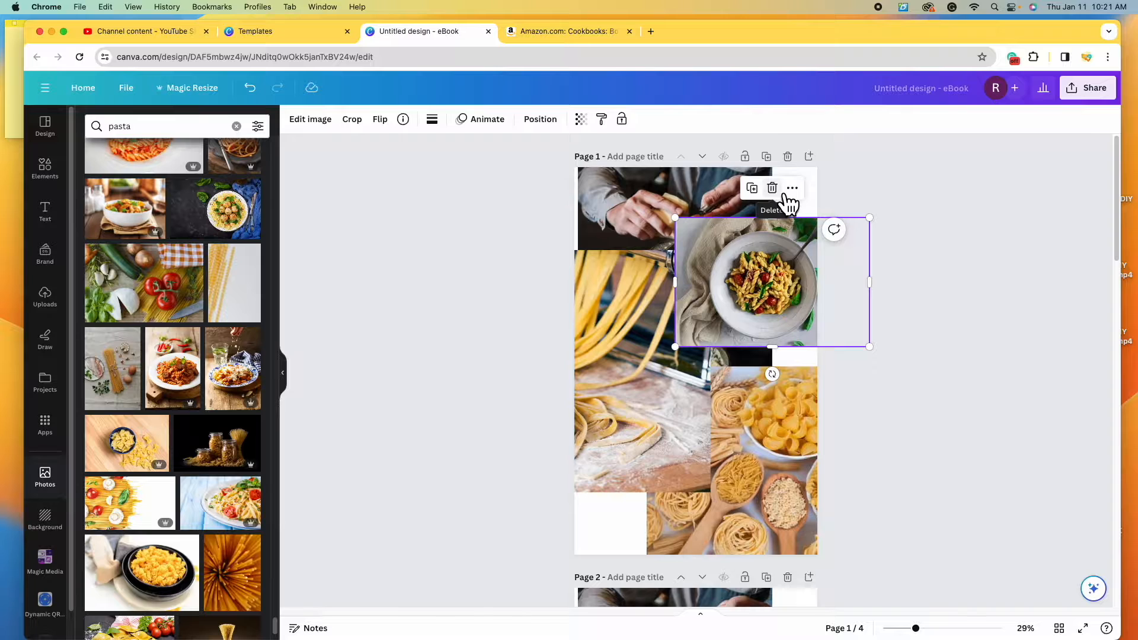
pyautogui.click(778, 190)
pyautogui.click(615, 425)
pyautogui.moveTo(614, 424); pyautogui.dragTo(737, 419)
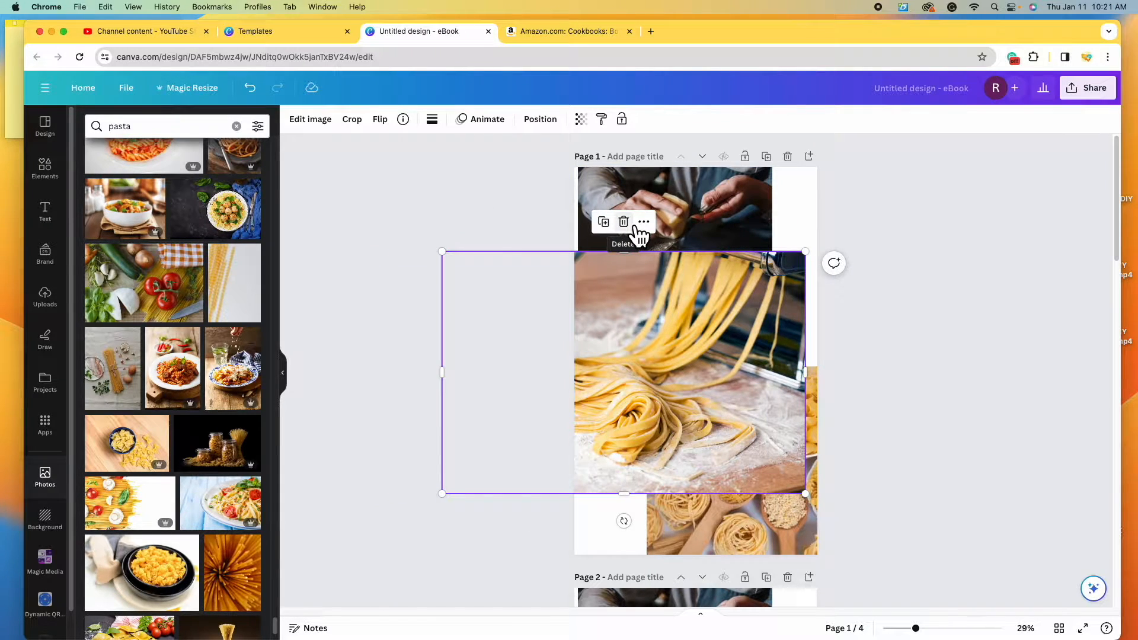
pyautogui.click(634, 226)
pyautogui.click(737, 482)
pyautogui.moveTo(738, 481); pyautogui.dragTo(699, 458)
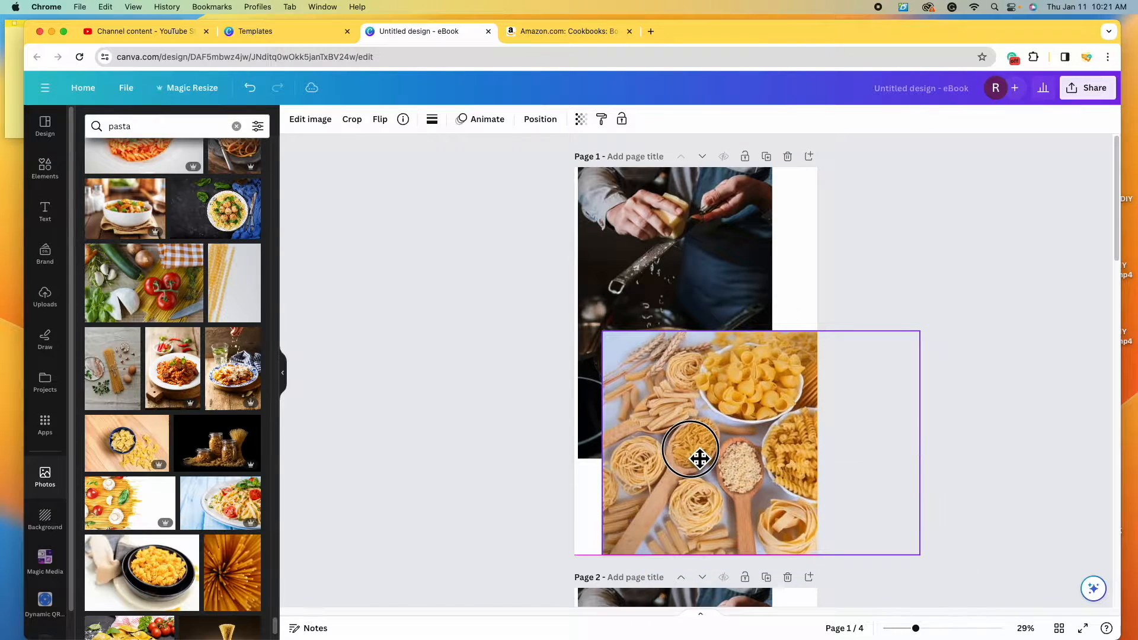
pyautogui.click(761, 301)
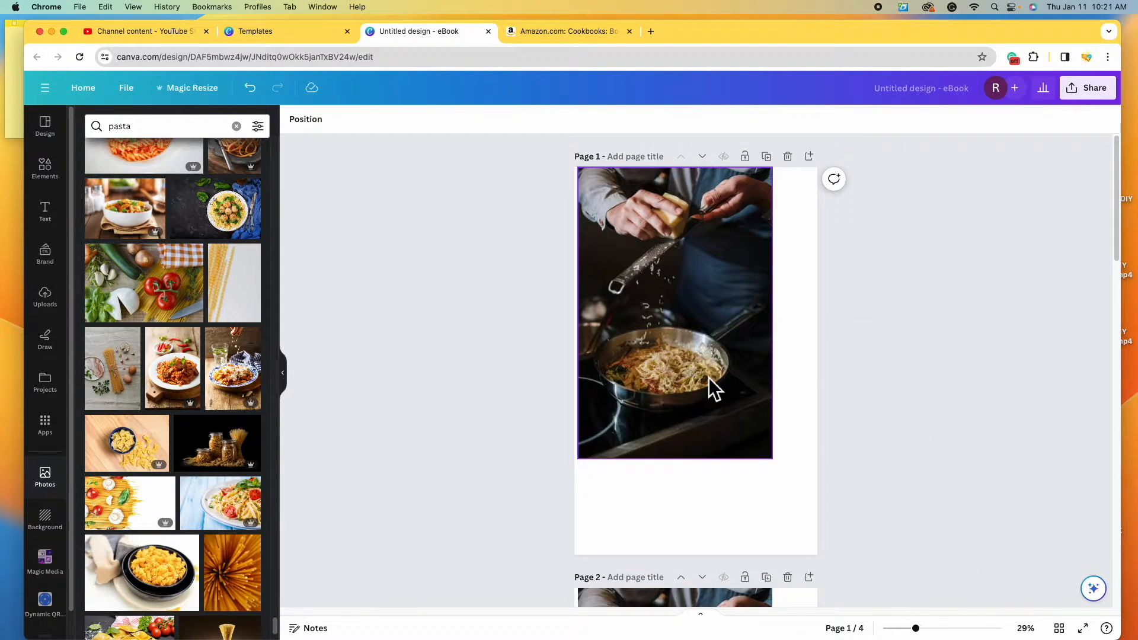
# - On page 2, delete the cheese-grater, pasta-machine and plate photos, and move pasta-varieties to the top
pyautogui.scroll(-5, 682, 436)
pyautogui.scroll(-6, 683, 439)
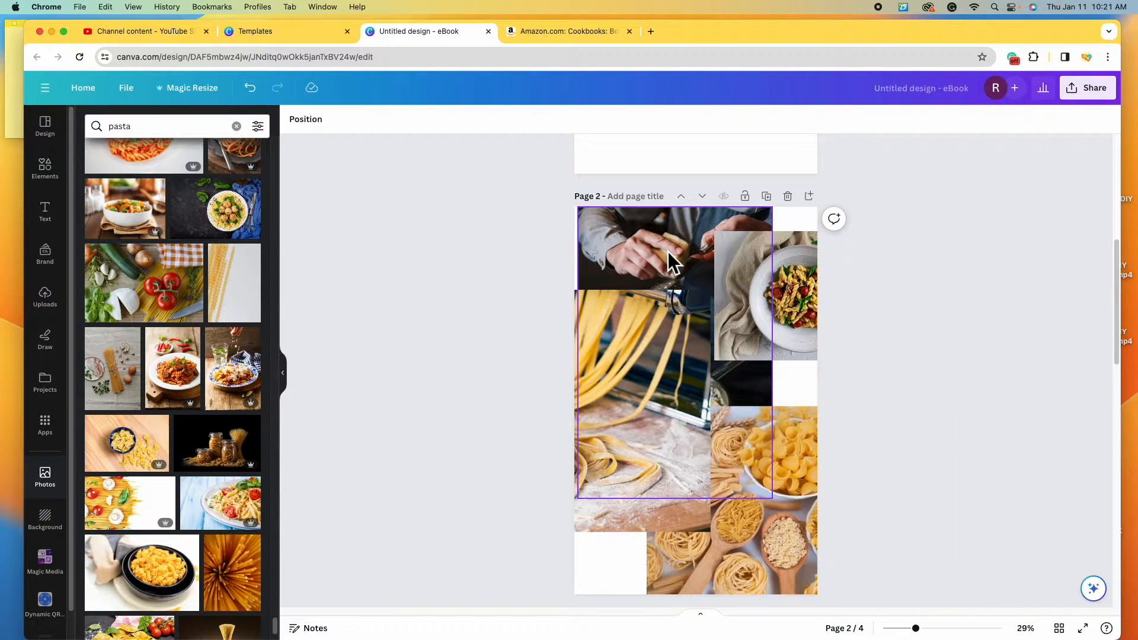
pyautogui.click(664, 260)
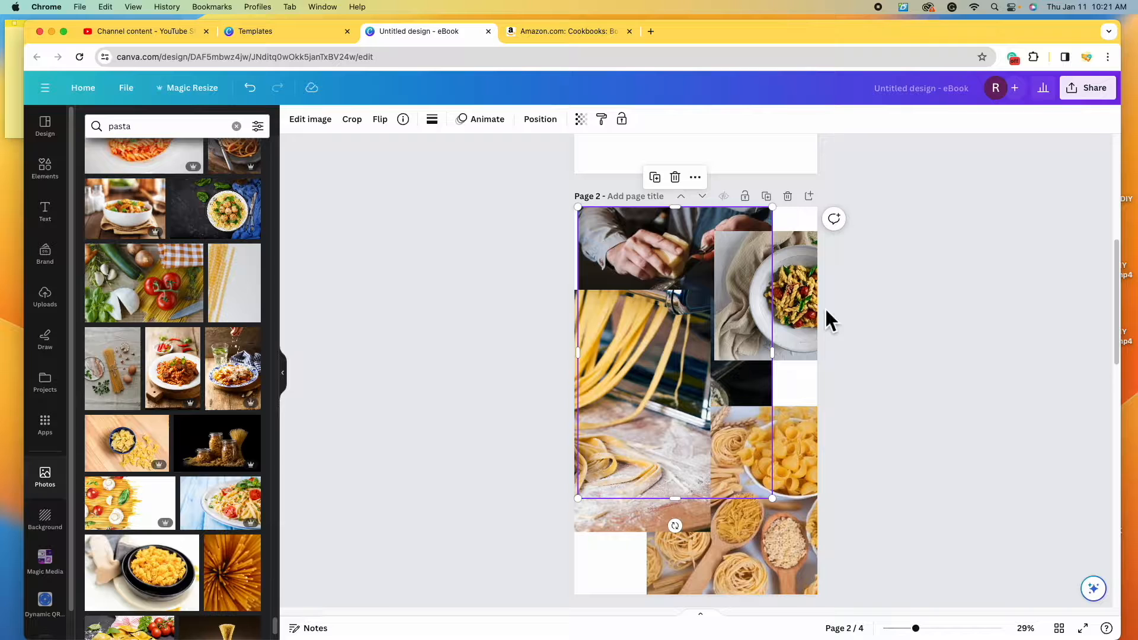
pyautogui.click(675, 177)
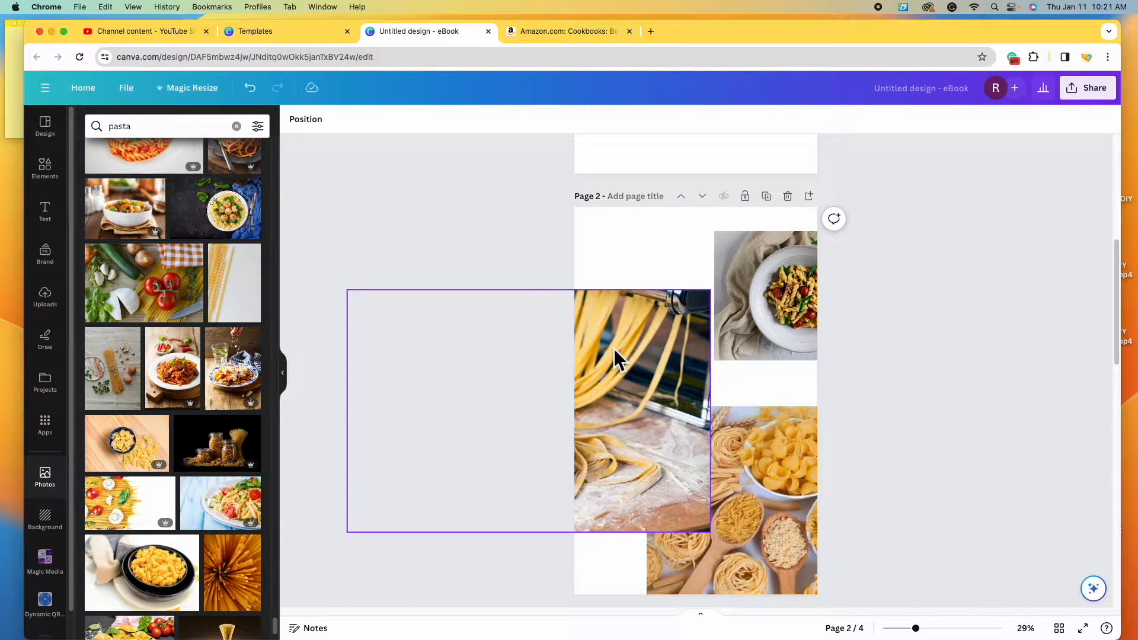
pyautogui.click(566, 311)
pyautogui.click(529, 261)
pyautogui.click(783, 297)
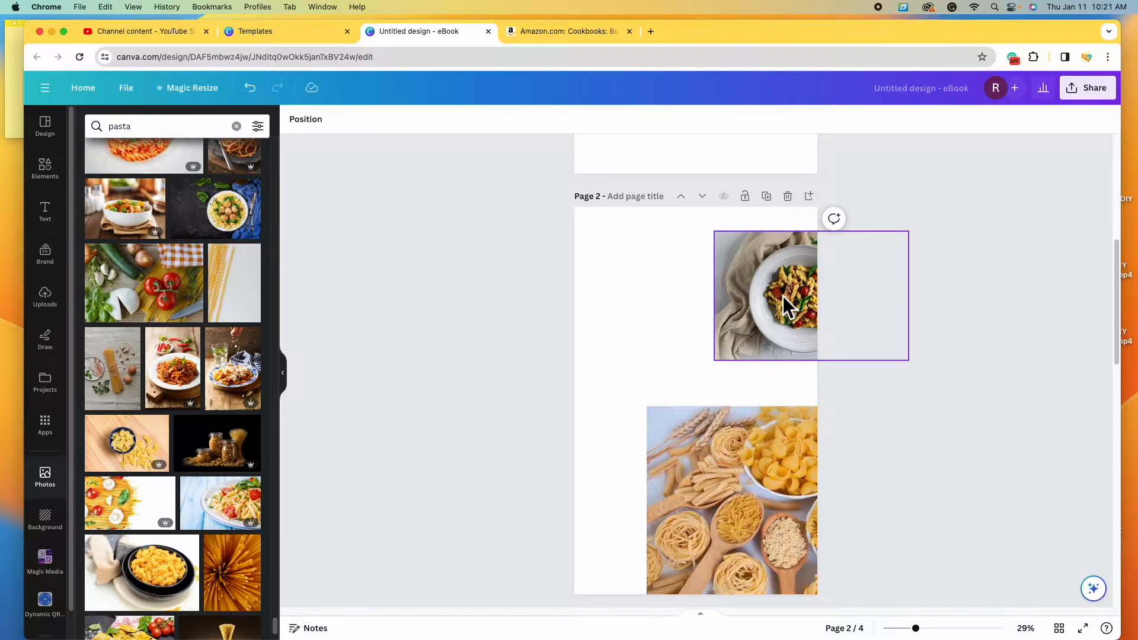
pyautogui.click(811, 201)
pyautogui.moveTo(715, 460); pyautogui.dragTo(633, 316)
# - On page 3, delete the pasta-varieties, pasta-maker and frying-pan photos, then move and enlarge the pasta bowl
pyautogui.scroll(5, 773, 449)
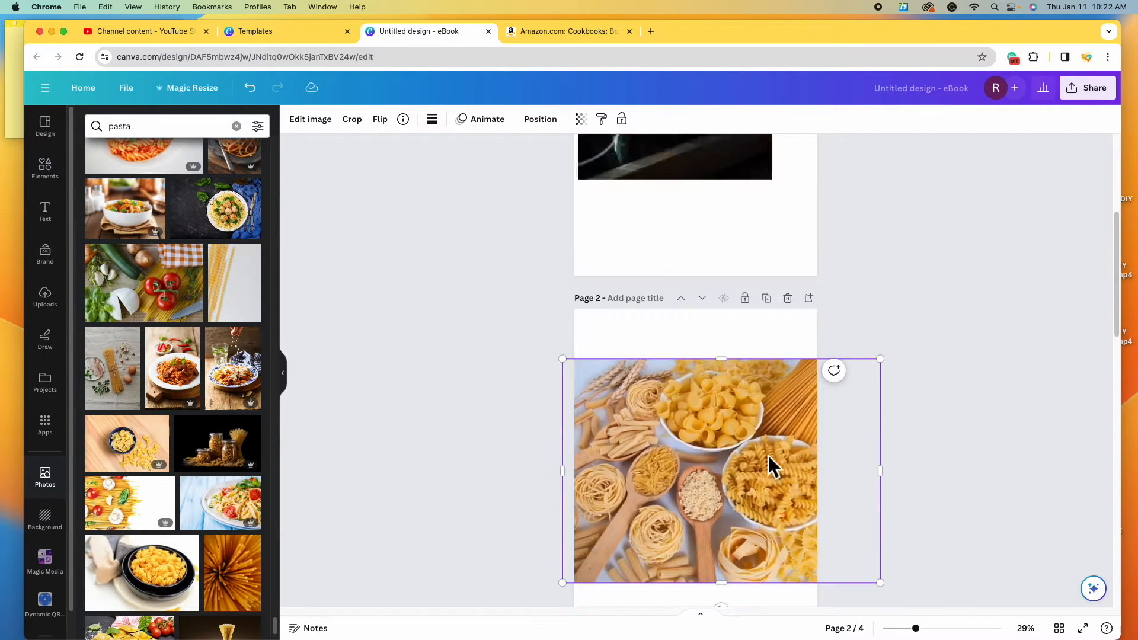
pyautogui.scroll(-6, 766, 456)
pyautogui.scroll(-5, 766, 454)
pyautogui.click(777, 439)
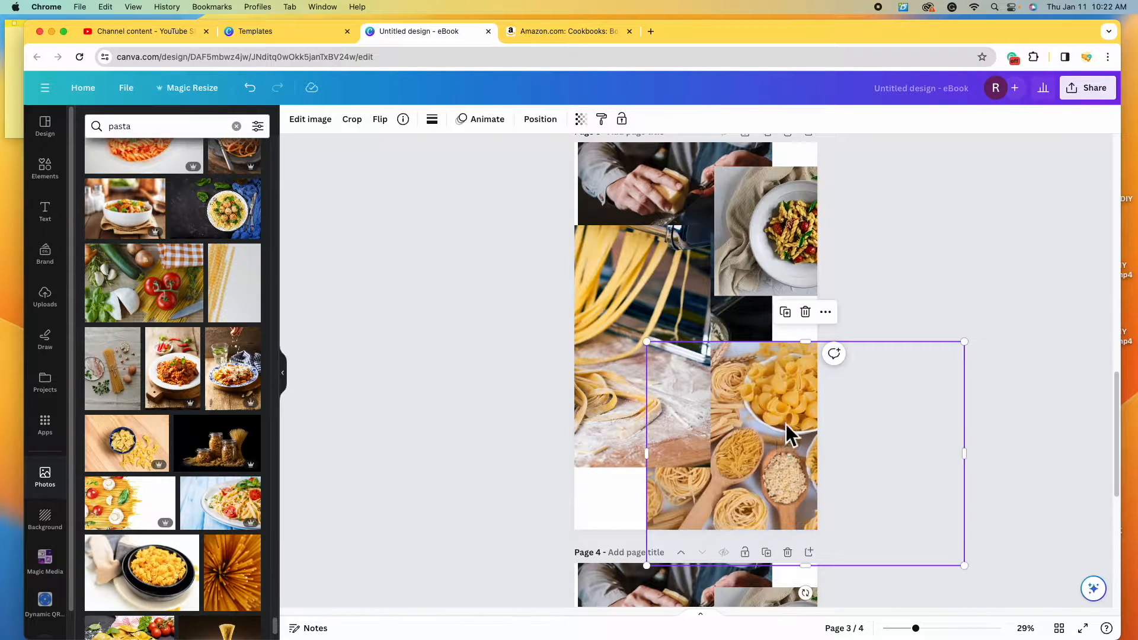
pyautogui.click(805, 312)
pyautogui.click(663, 356)
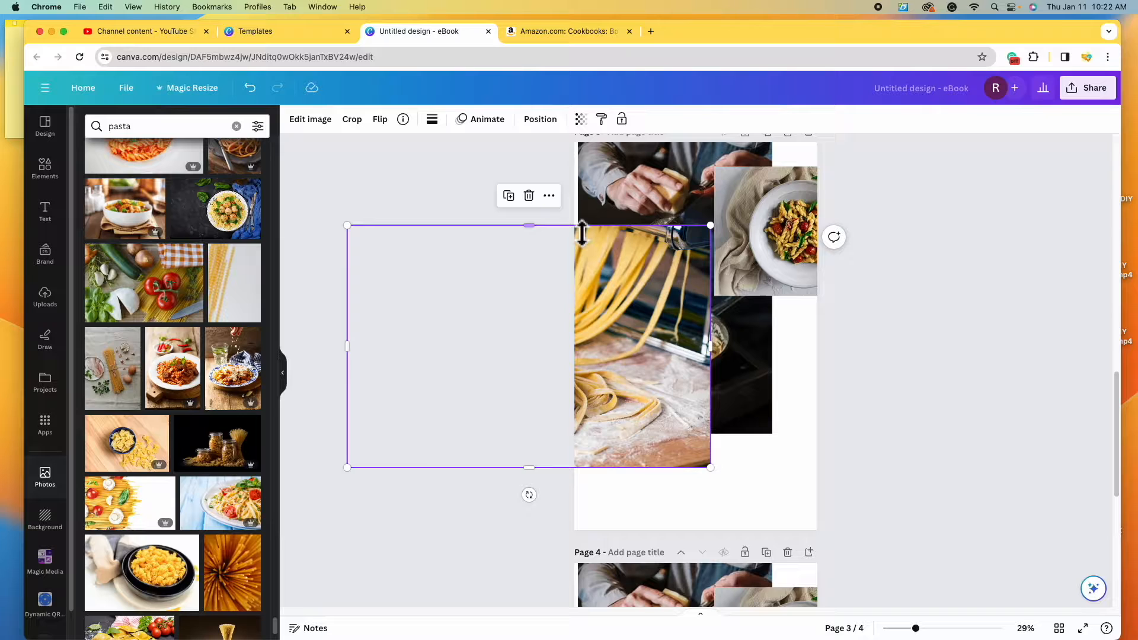
pyautogui.click(529, 196)
pyautogui.click(642, 212)
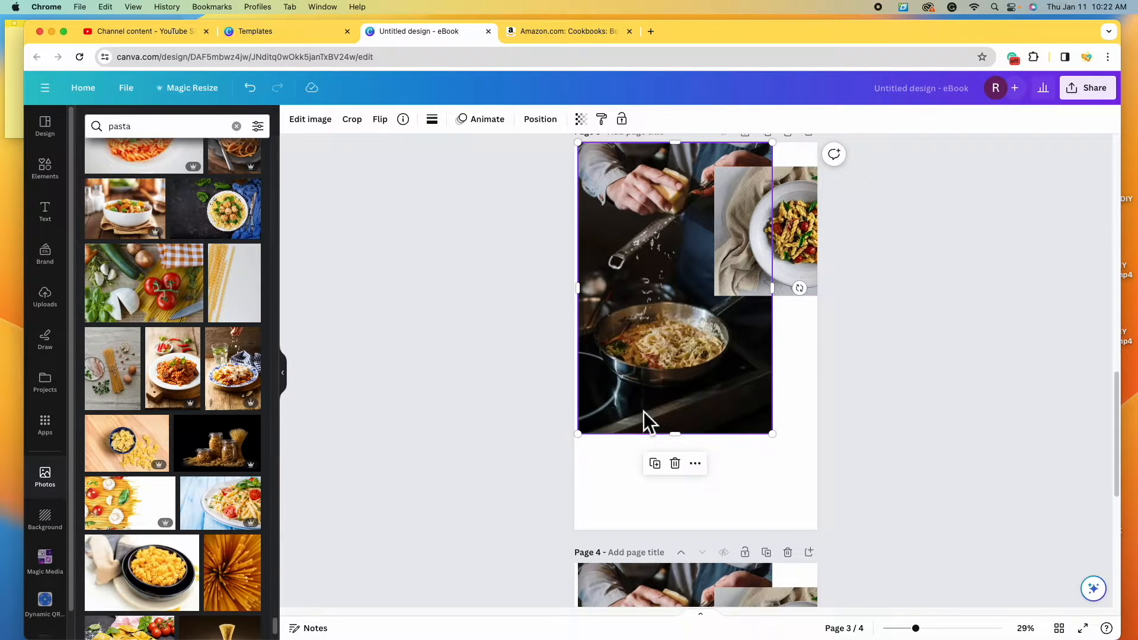
pyautogui.scroll(1, 682, 468)
pyautogui.click(675, 491)
pyautogui.moveTo(771, 309); pyautogui.dragTo(610, 283)
pyautogui.moveTo(751, 300); pyautogui.dragTo(948, 574)
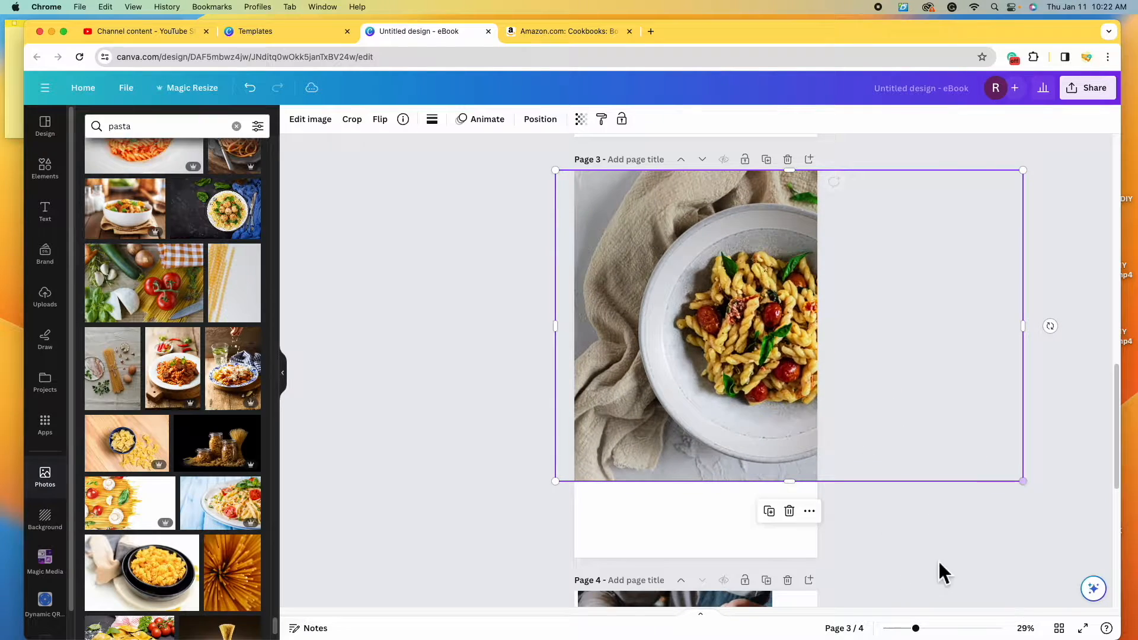
# - On page 4, delete the pasta-bowl, bottom-right pasta and hands photos, and nudge the pasta-machine photo
pyautogui.scroll(6, 872, 504)
pyautogui.scroll(5, 869, 495)
pyautogui.scroll(-8, 869, 497)
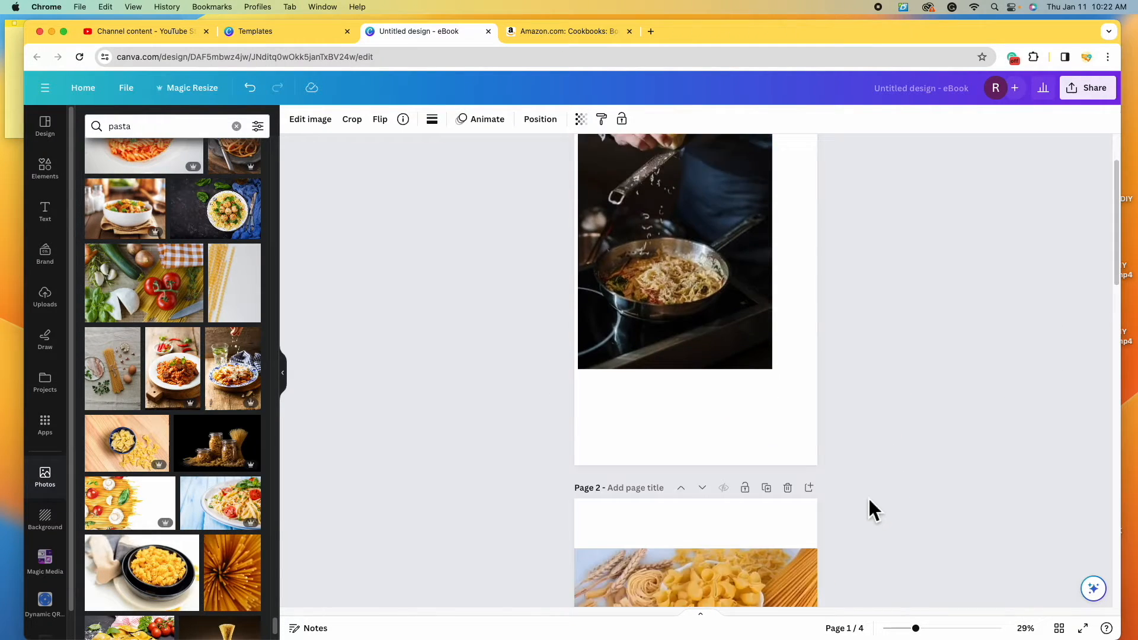
pyautogui.scroll(-10, 869, 498)
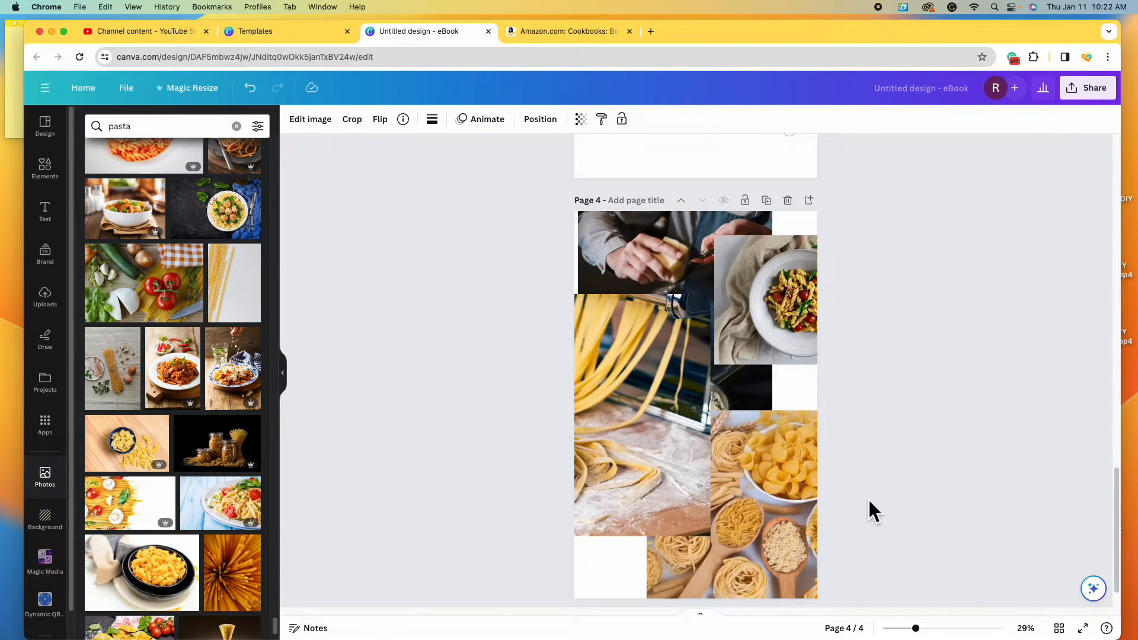
pyautogui.click(781, 311)
pyautogui.click(811, 187)
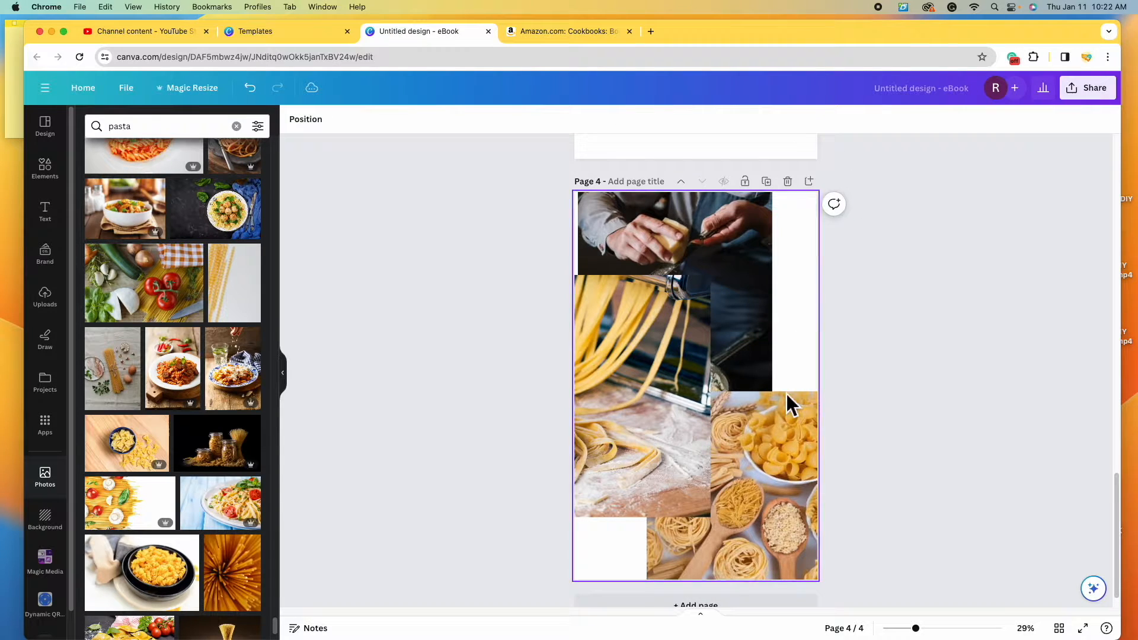
pyautogui.click(776, 424)
pyautogui.click(804, 362)
pyautogui.click(699, 233)
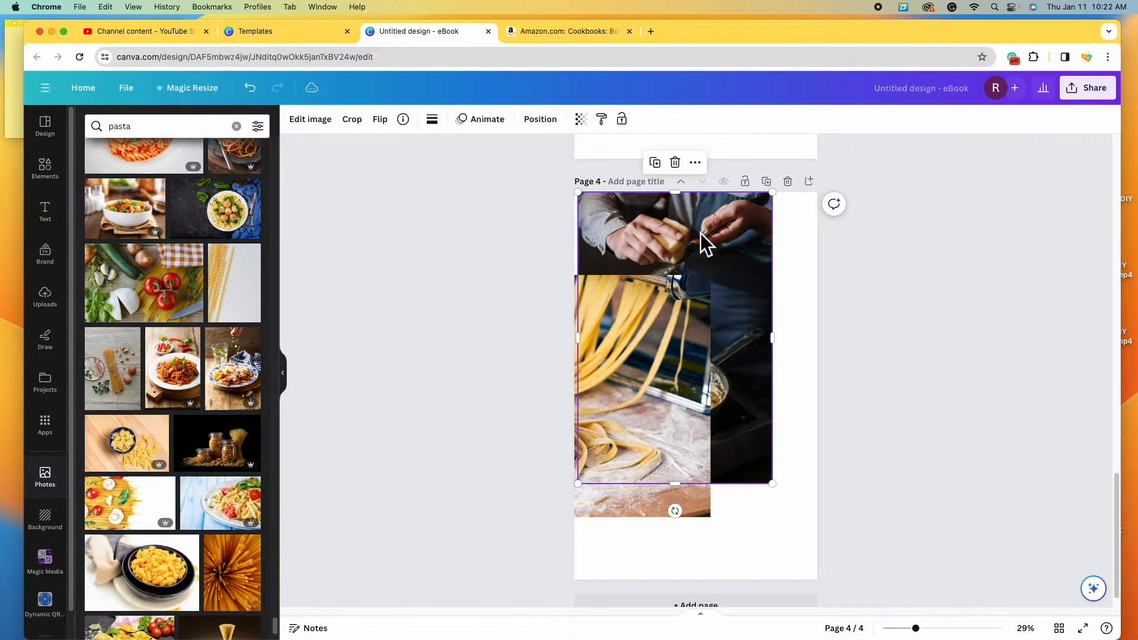
pyautogui.click(679, 161)
pyautogui.click(633, 387)
pyautogui.moveTo(742, 315); pyautogui.dragTo(735, 388)
pyautogui.scroll(15, 876, 417)
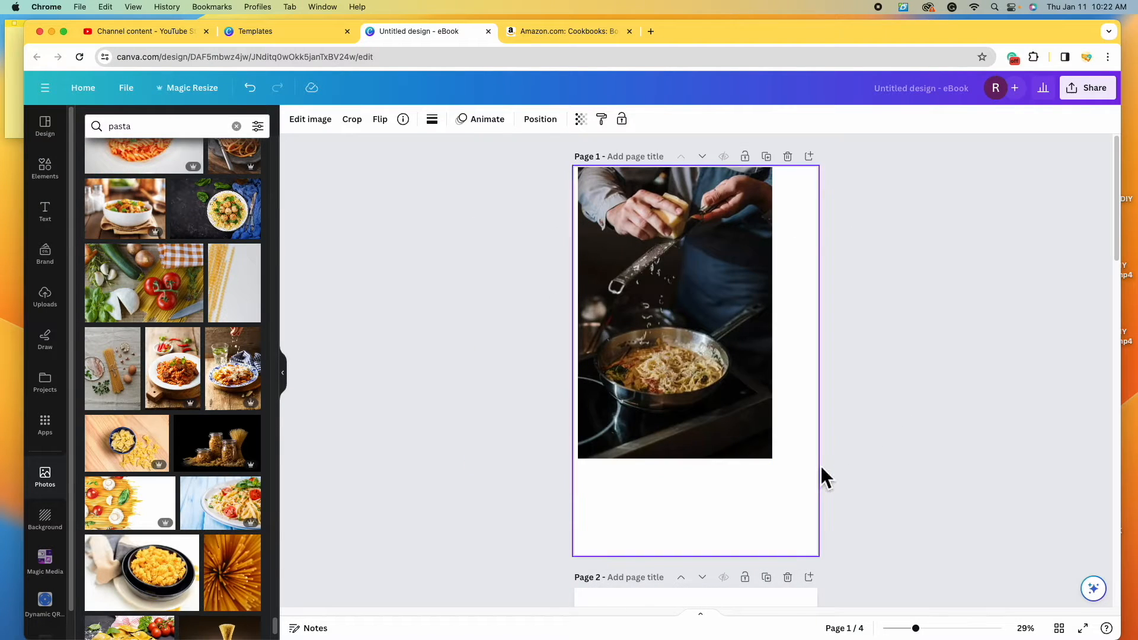
pyautogui.scroll(-5, 824, 474)
pyautogui.scroll(-10, 834, 476)
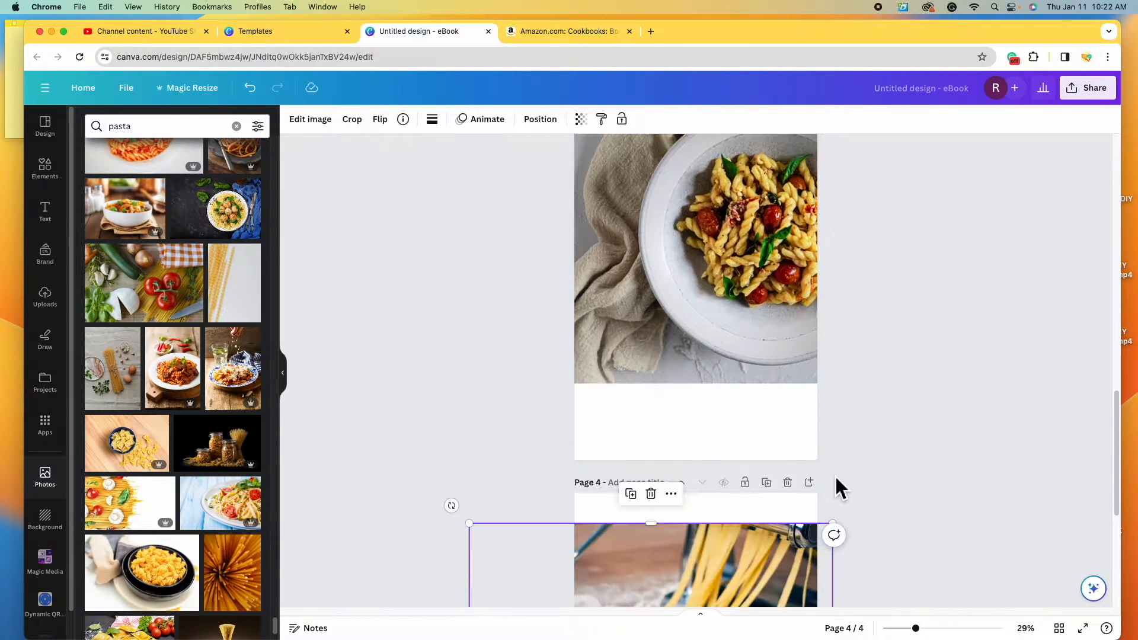
pyautogui.scroll(5, 838, 477)
pyautogui.scroll(10, 845, 479)
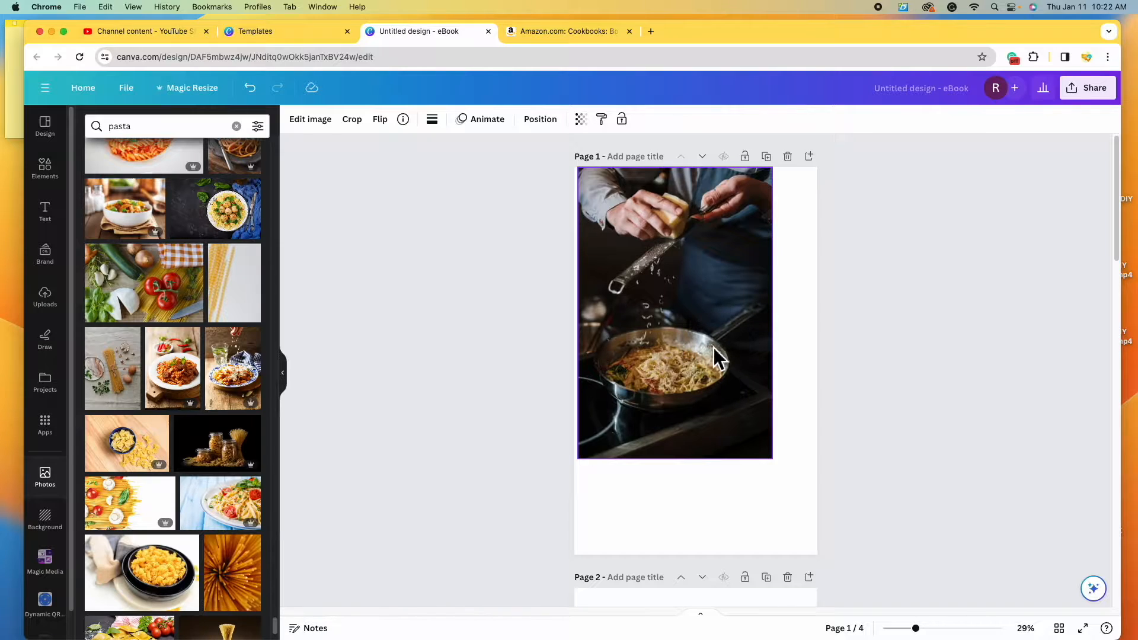
# - Snap the page 1 photo to the left edge and resize it to fill the page edge to edge
pyautogui.moveTo(713, 348); pyautogui.dragTo(710, 348)
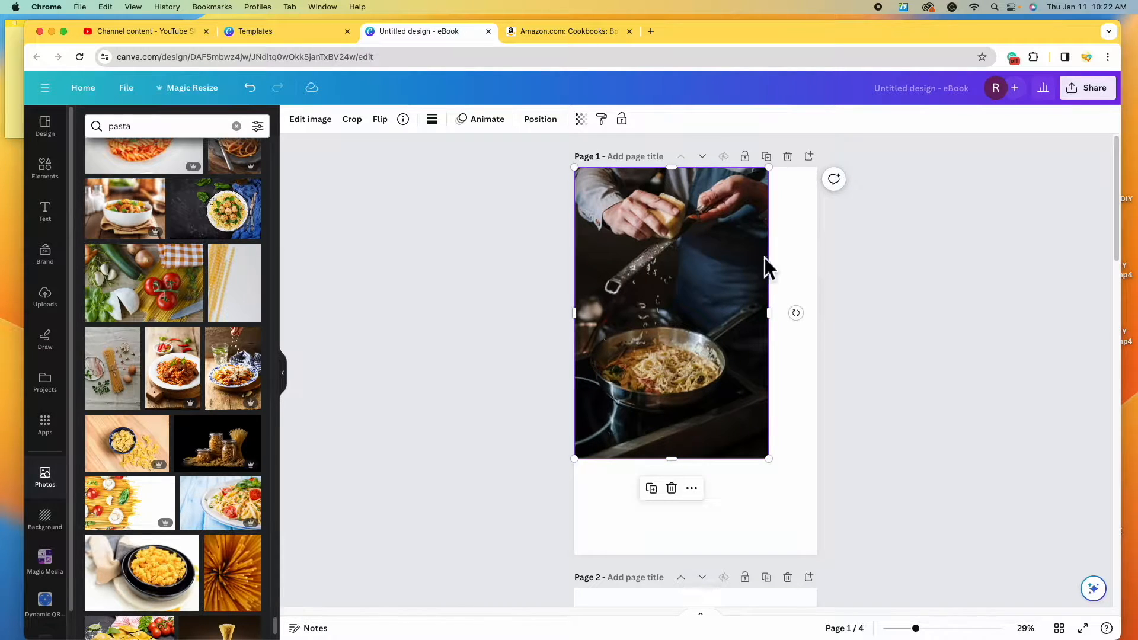
pyautogui.moveTo(768, 458); pyautogui.dragTo(859, 550)
pyautogui.moveTo(748, 486)
pyautogui.mouseDown()
pyautogui.moveTo(772, 491)
pyautogui.moveTo(747, 490)
pyautogui.moveTo(737, 469)
pyautogui.moveTo(777, 472)
pyautogui.moveTo(760, 472)
pyautogui.mouseUp()
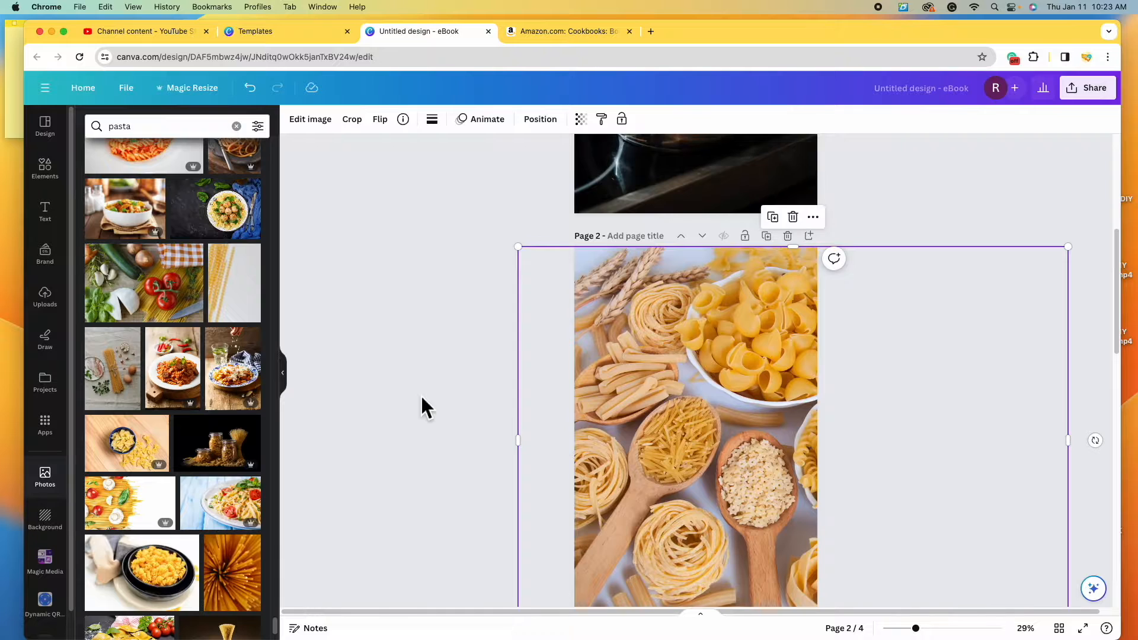
# - Shift the page 2 pasta-varieties photo sideways to frame the wheat, shells and spoons
pyautogui.scroll(-1, 413, 393)
pyautogui.scroll(-1, 415, 395)
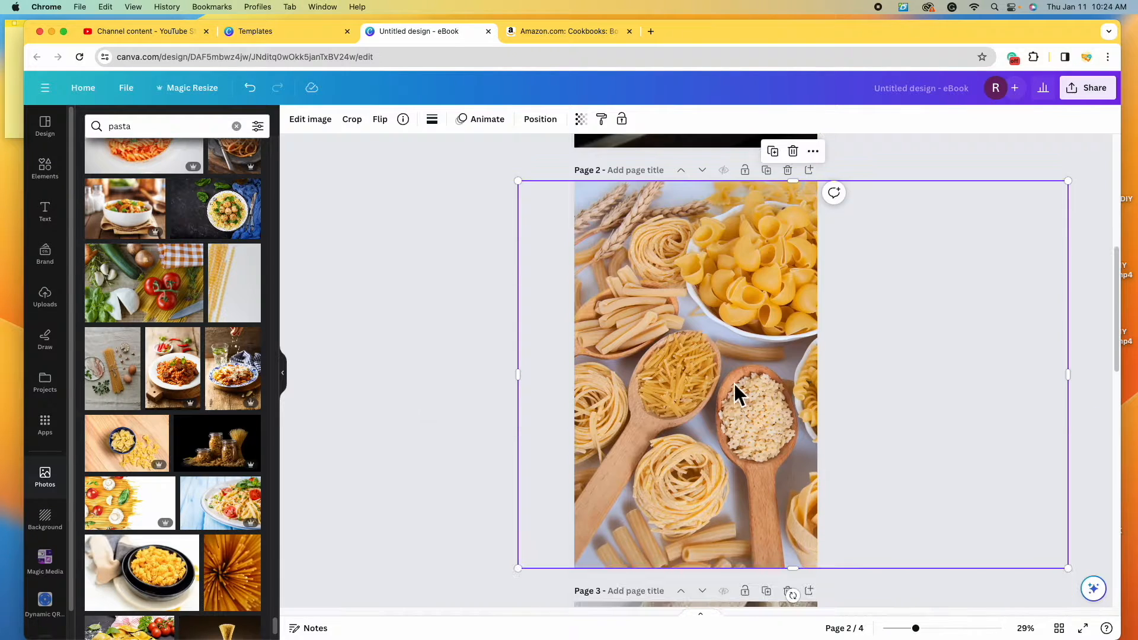
pyautogui.moveTo(729, 383); pyautogui.dragTo(587, 391)
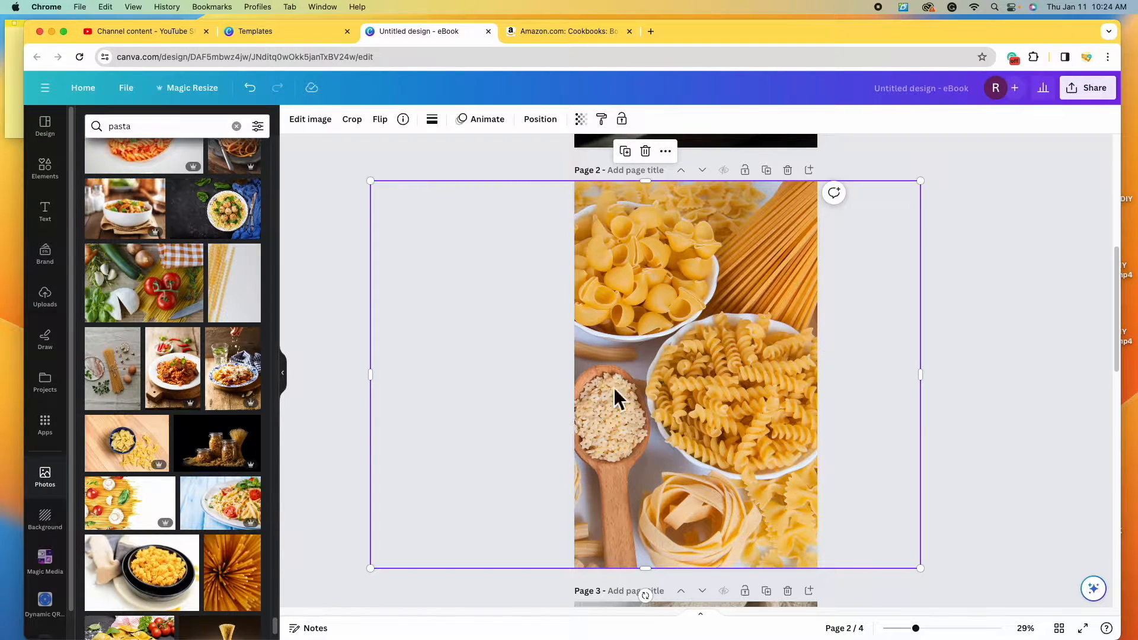
pyautogui.moveTo(635, 415); pyautogui.dragTo(808, 422)
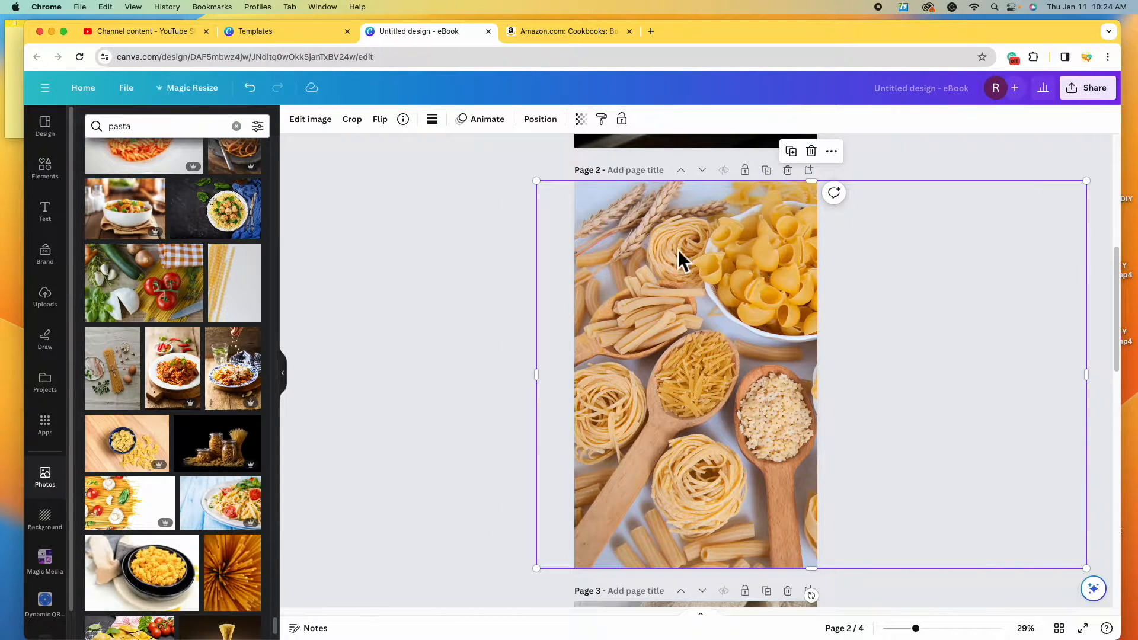
pyautogui.moveTo(664, 230); pyautogui.dragTo(531, 310)
pyautogui.scroll(-4, 508, 329)
pyautogui.scroll(-3, 507, 326)
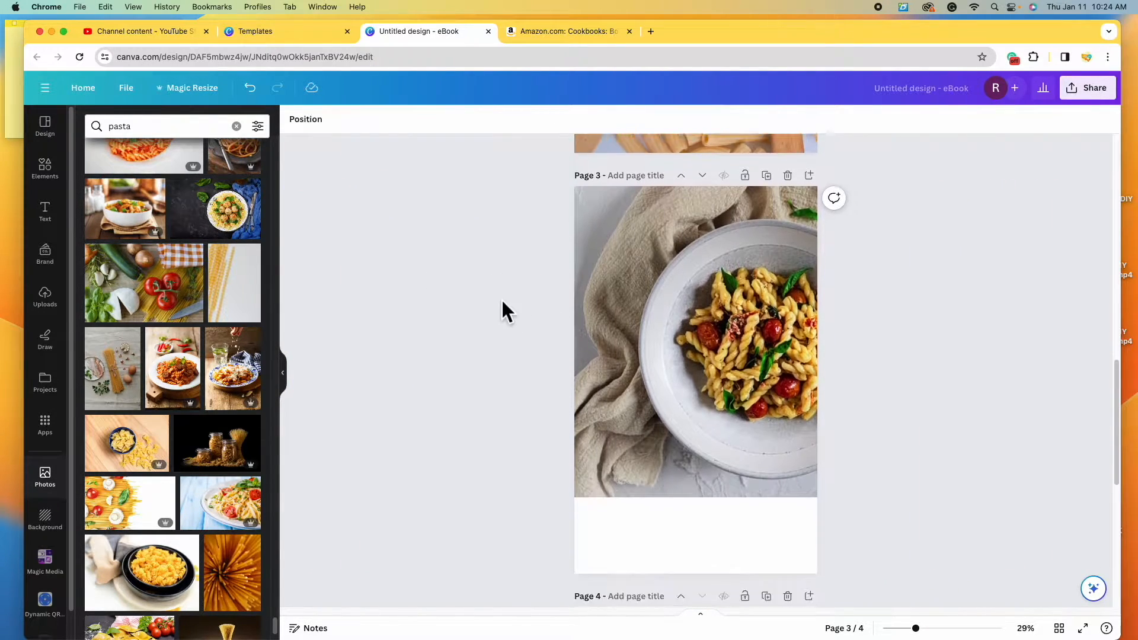
pyautogui.click(766, 323)
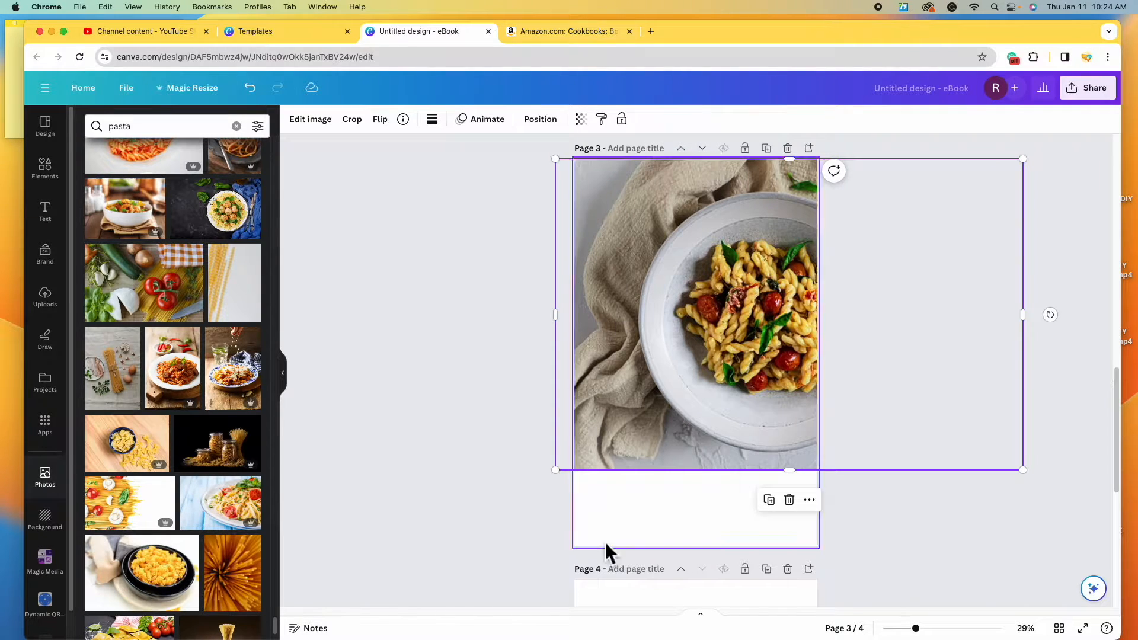
# - Delete page 3's pasta-bowl photo and add the ribbon-pasta photo, resized to cover the whole page
pyautogui.moveTo(562, 483); pyautogui.dragTo(409, 525)
pyautogui.scroll(-5, 219, 403)
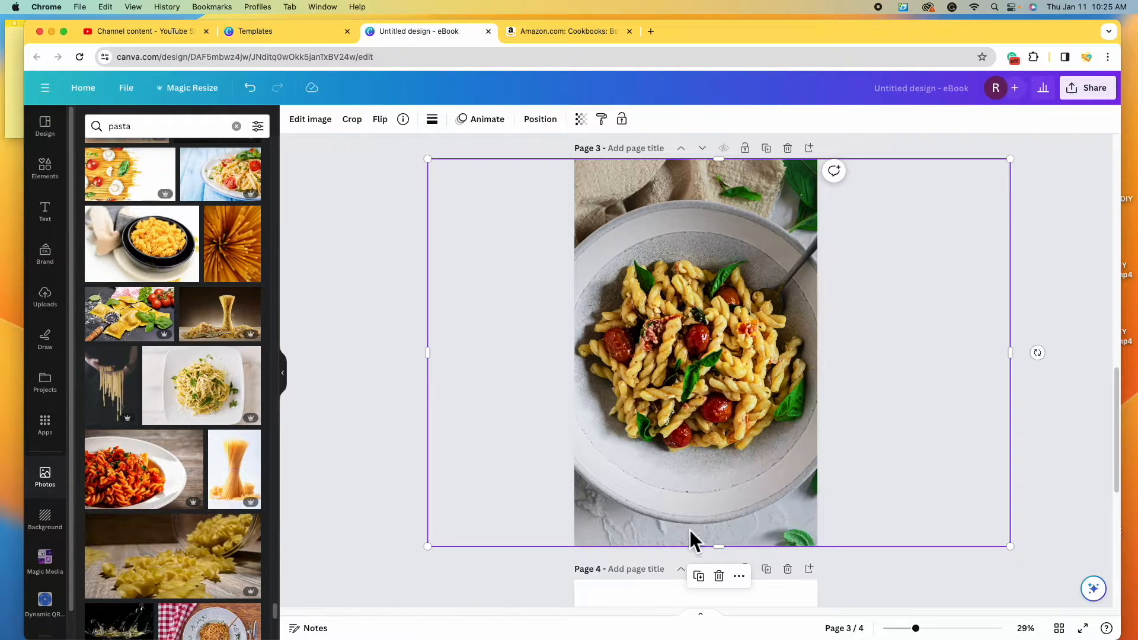
pyautogui.click(719, 576)
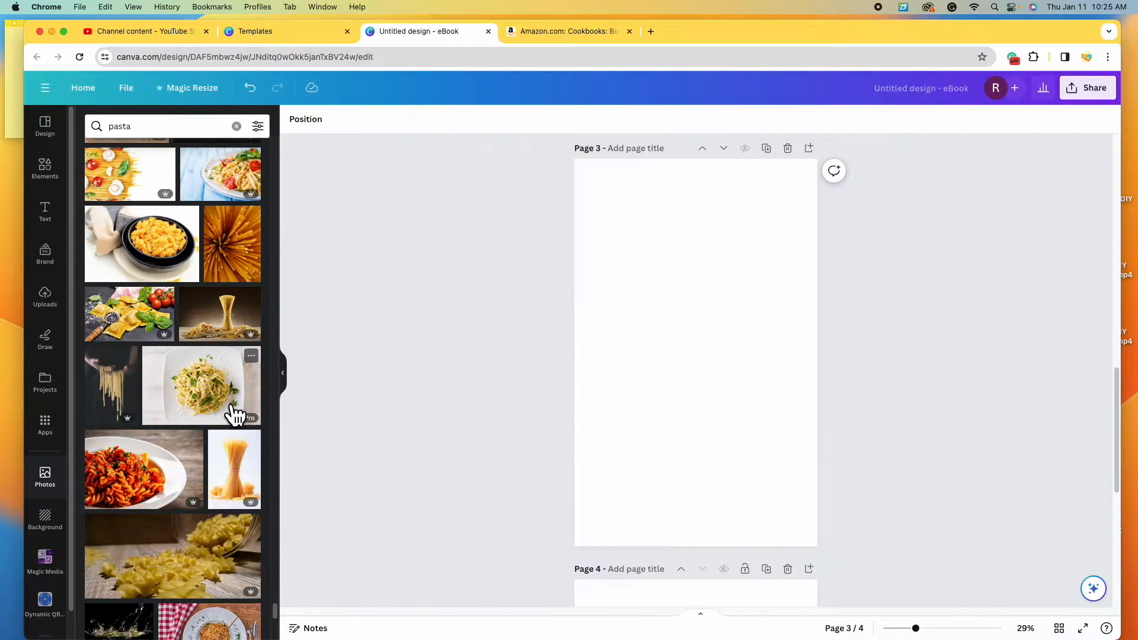
pyautogui.click(188, 398)
pyautogui.moveTo(599, 288); pyautogui.dragTo(445, 129)
pyautogui.moveTo(793, 417); pyautogui.dragTo(987, 570)
pyautogui.click(923, 423)
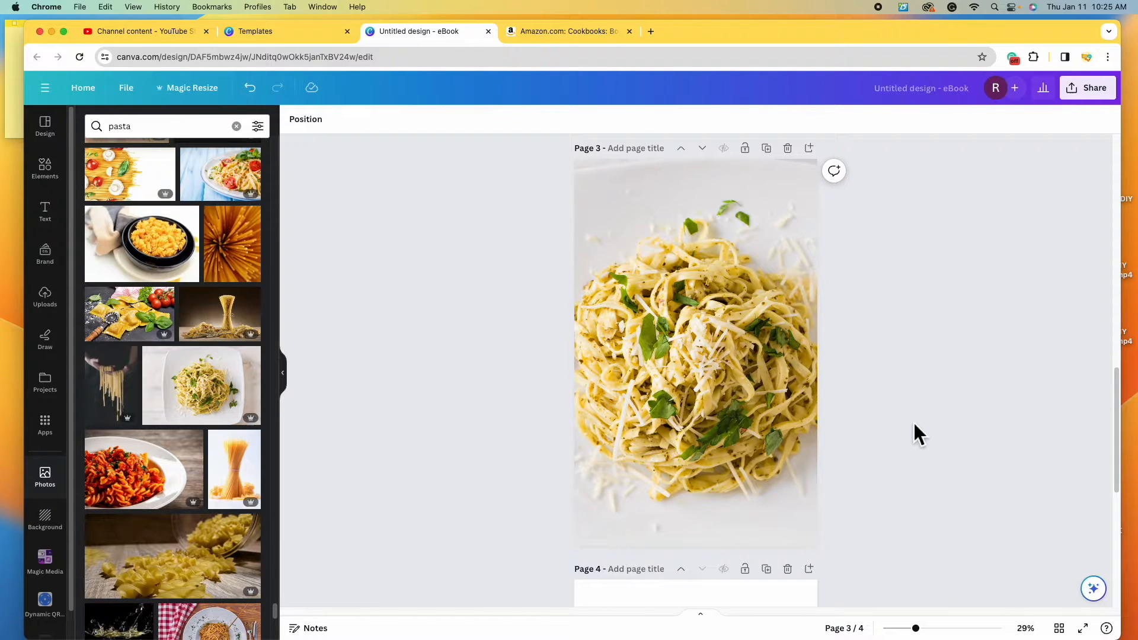
pyautogui.scroll(-2, 900, 449)
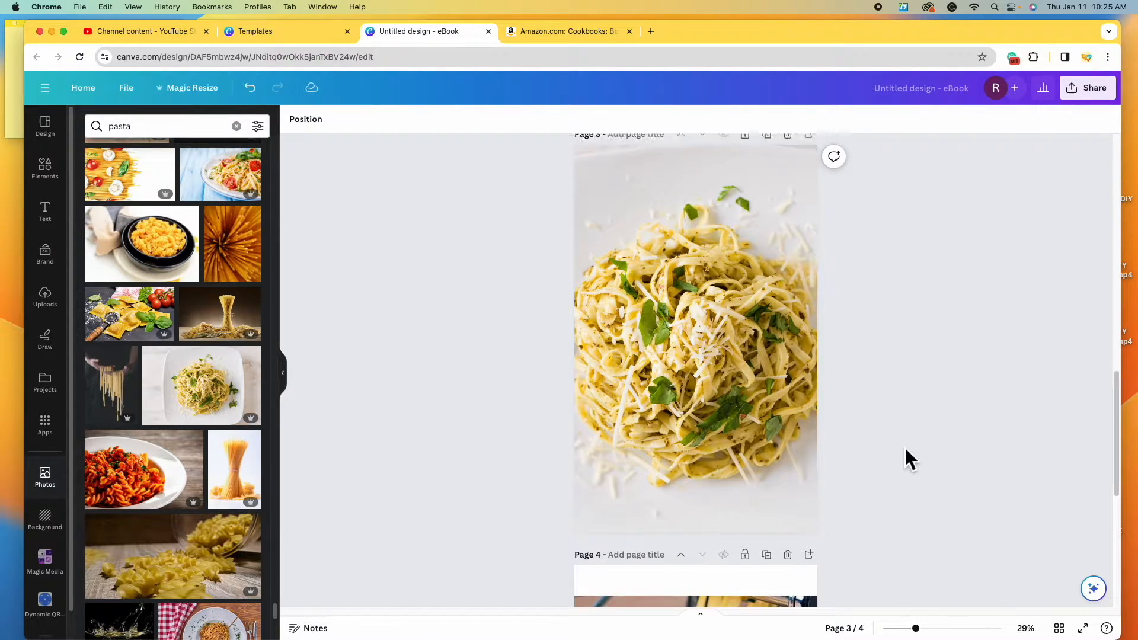
# - Enlarge the existing photo on page 4
pyautogui.scroll(-7, 909, 450)
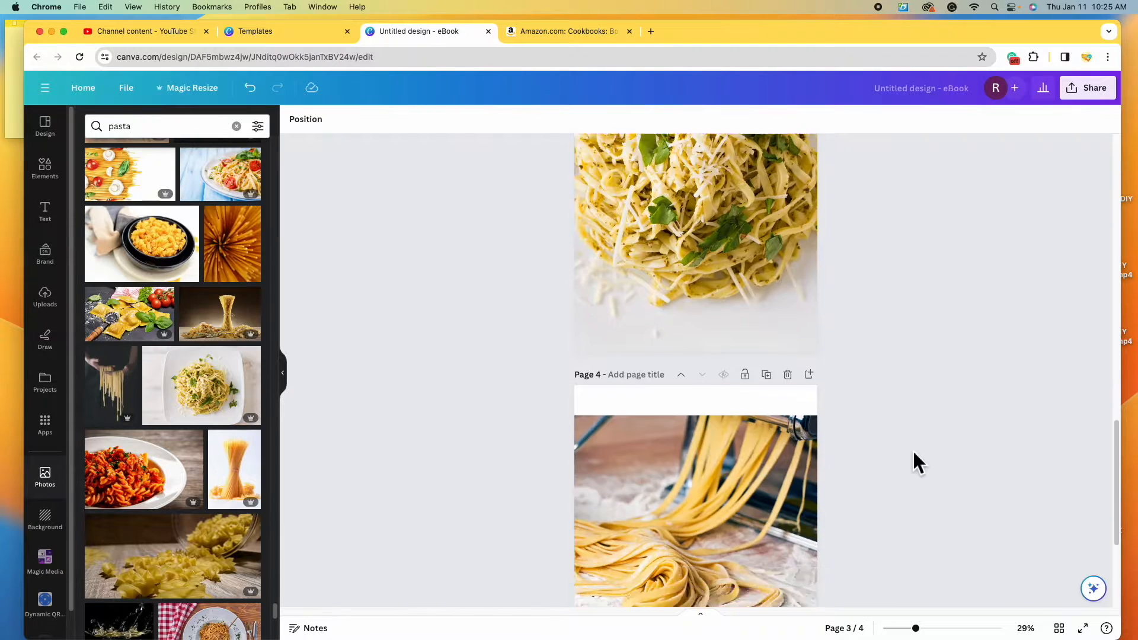
pyautogui.scroll(-2, 915, 450)
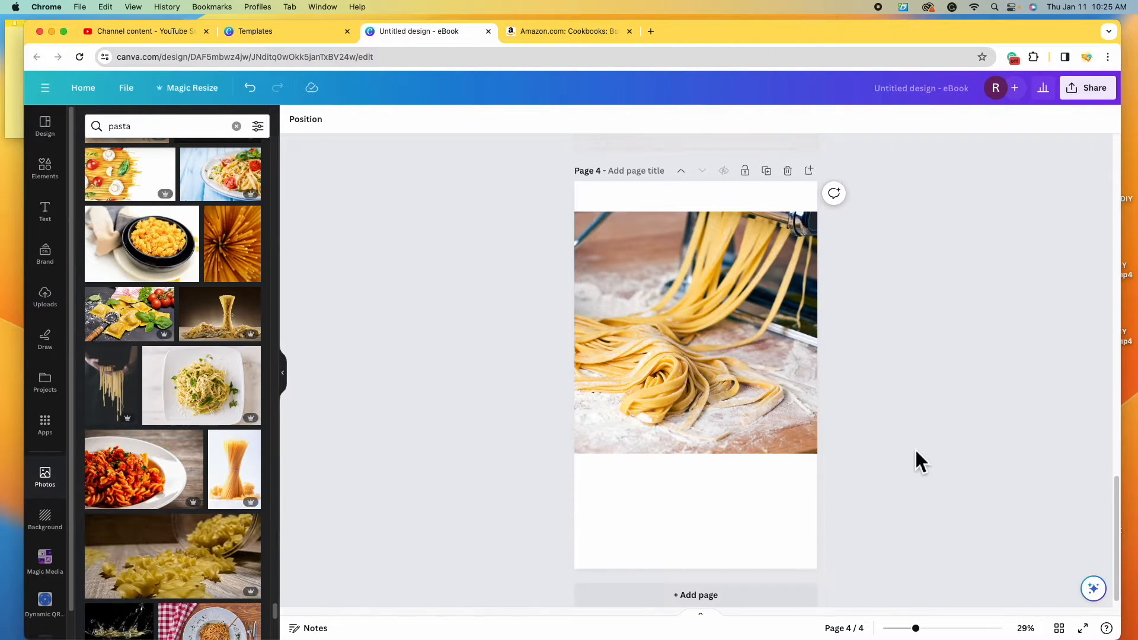
pyautogui.click(740, 289)
pyautogui.moveTo(845, 466); pyautogui.dragTo(1002, 595)
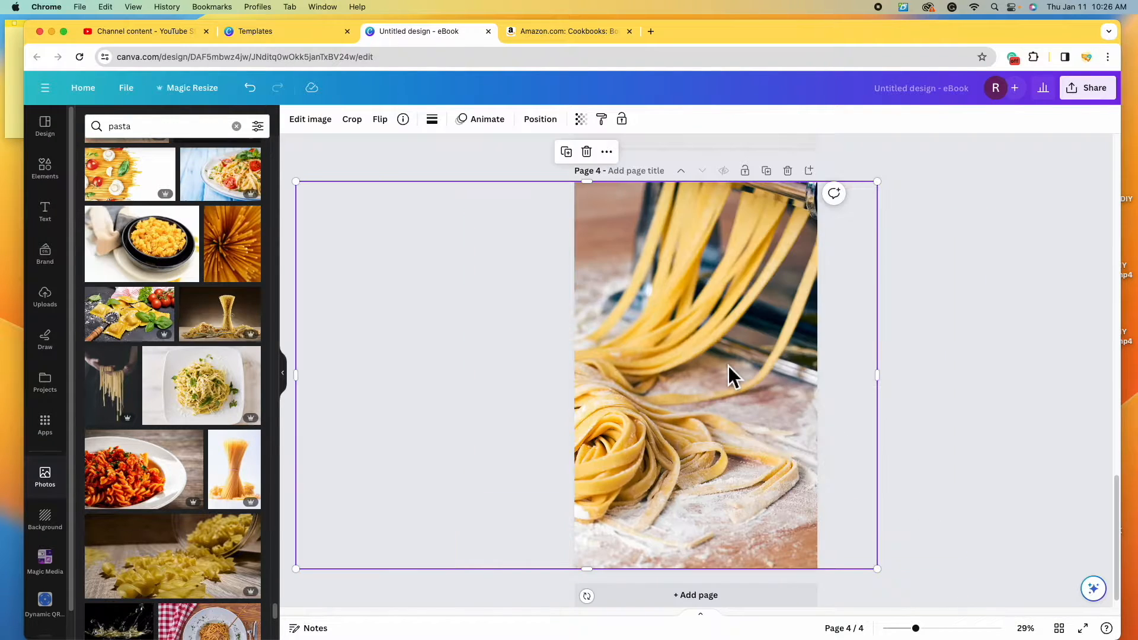
# - Search Photos for 'pasta machine' and replace page 4's old photo with a pasta-machine image
pyautogui.click(187, 127)
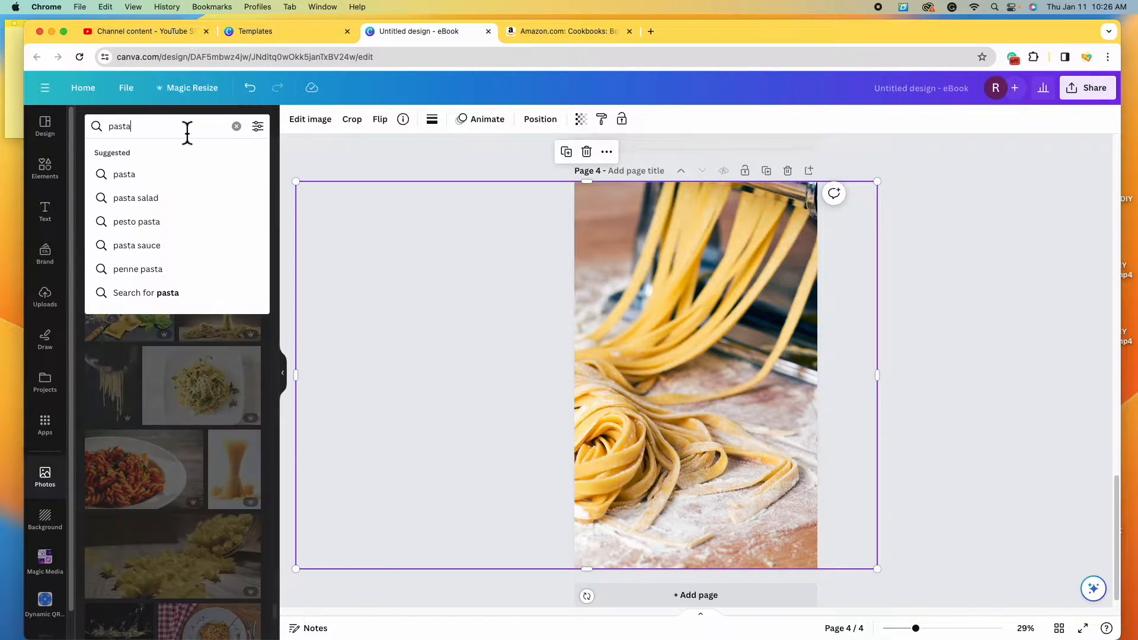
pyautogui.doubleClick(187, 128)
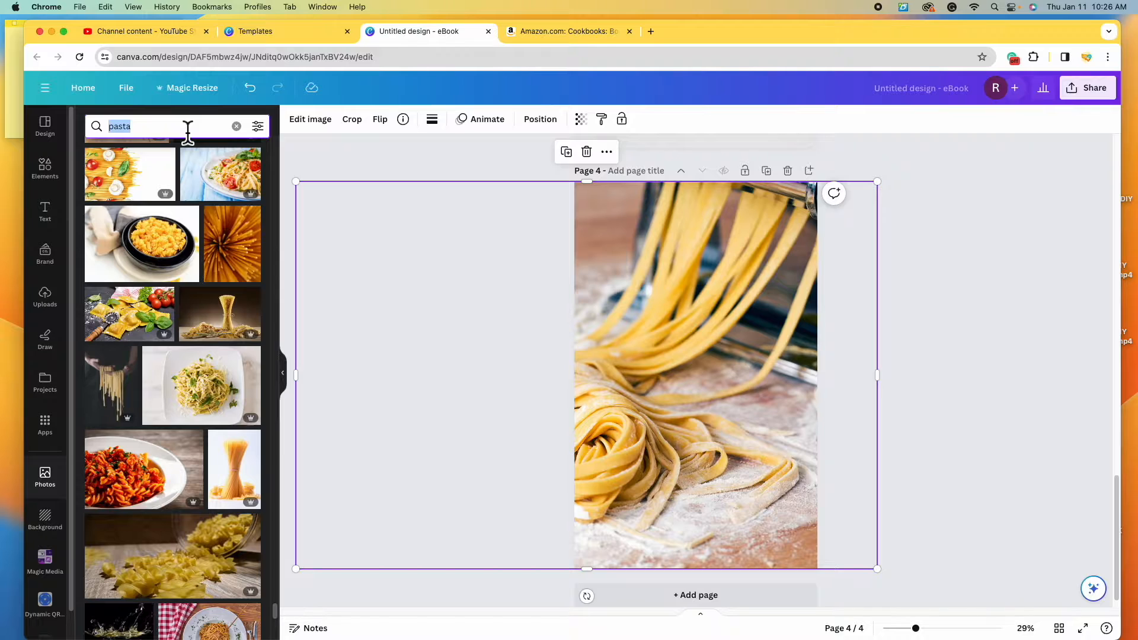
pyautogui.write('pasta machine')
pyautogui.press('Return')
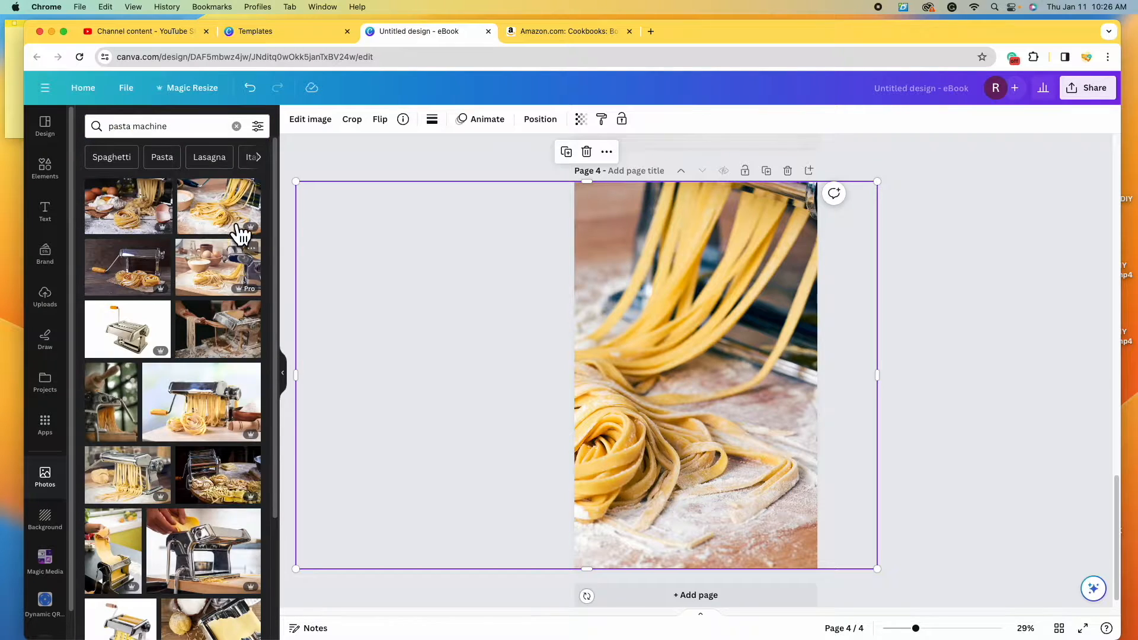
pyautogui.click(587, 152)
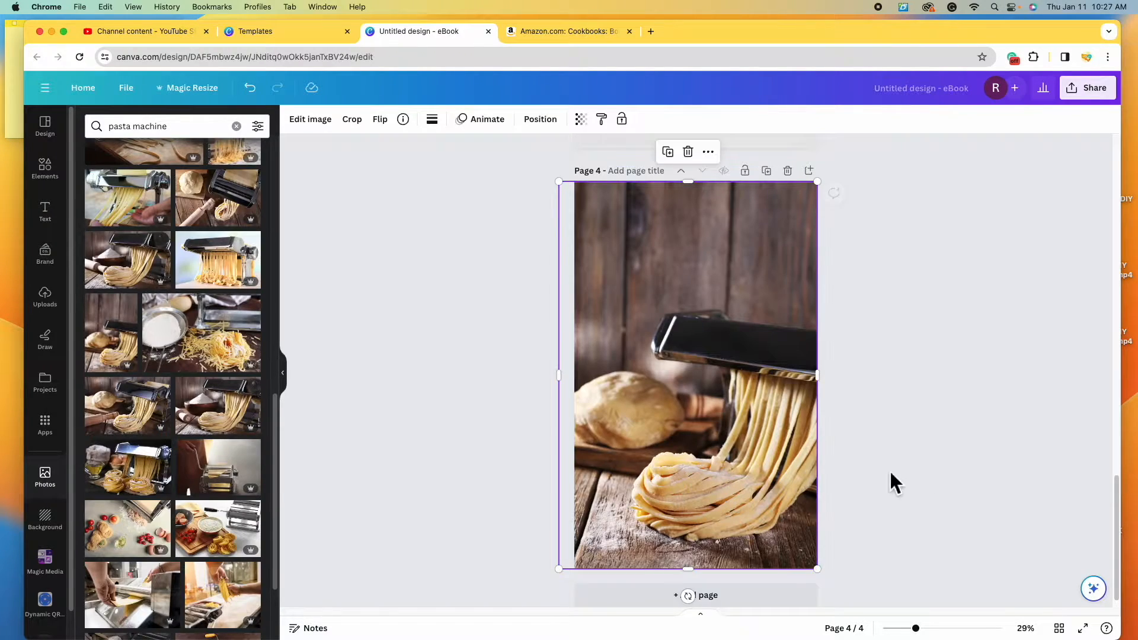
pyautogui.click(940, 457)
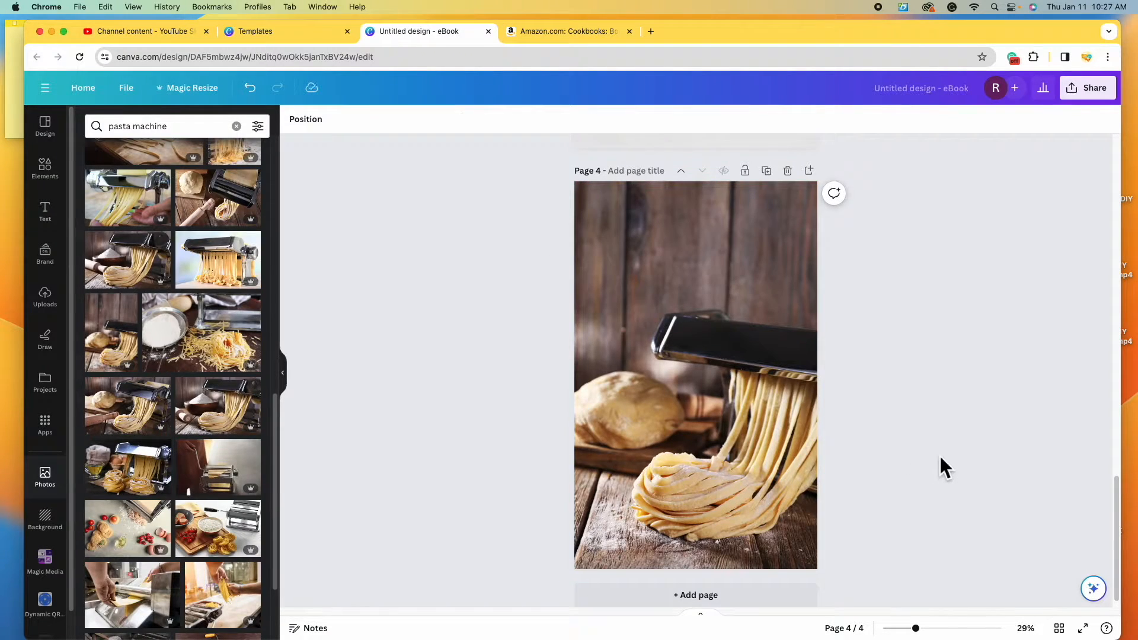
pyautogui.scroll(15, 786, 337)
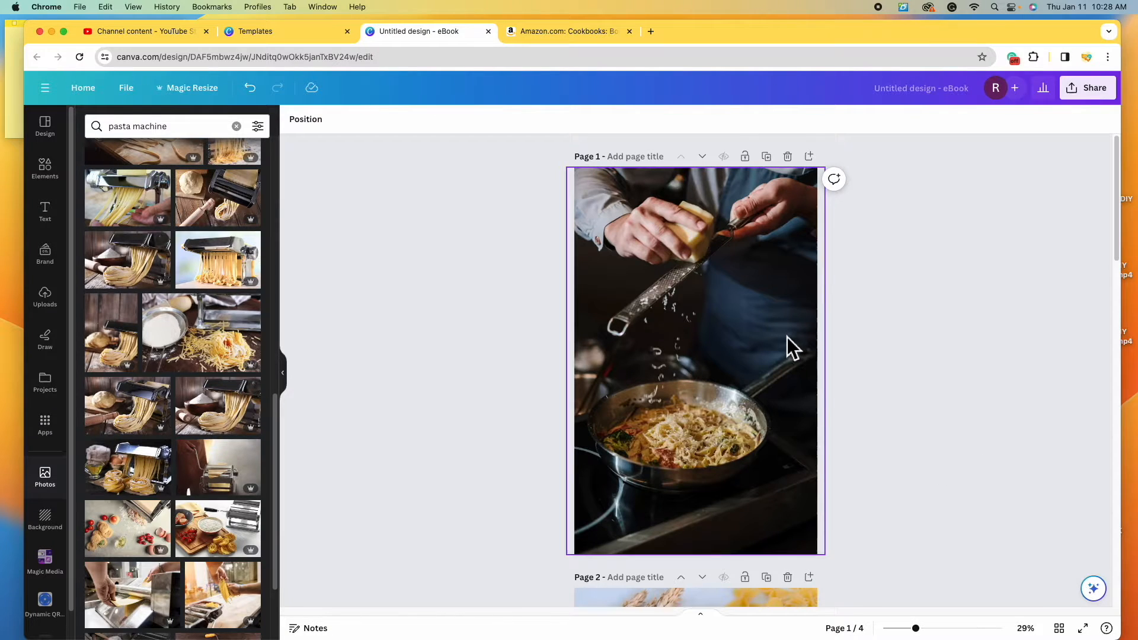
pyautogui.scroll(-2, 914, 451)
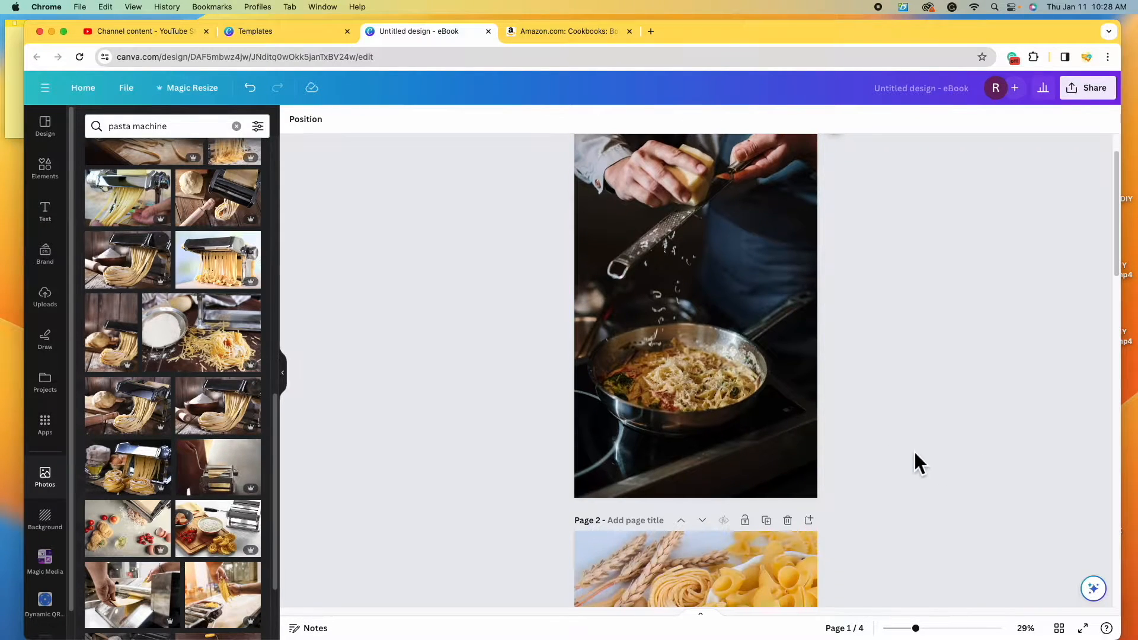
pyautogui.scroll(-5, 915, 453)
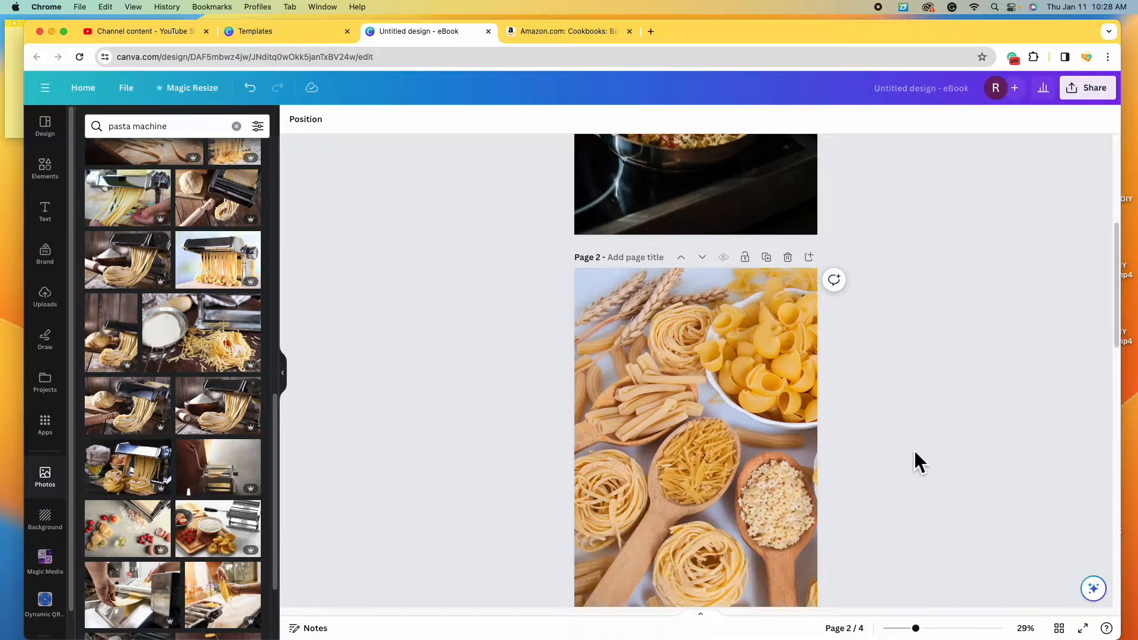
pyautogui.scroll(-8, 914, 449)
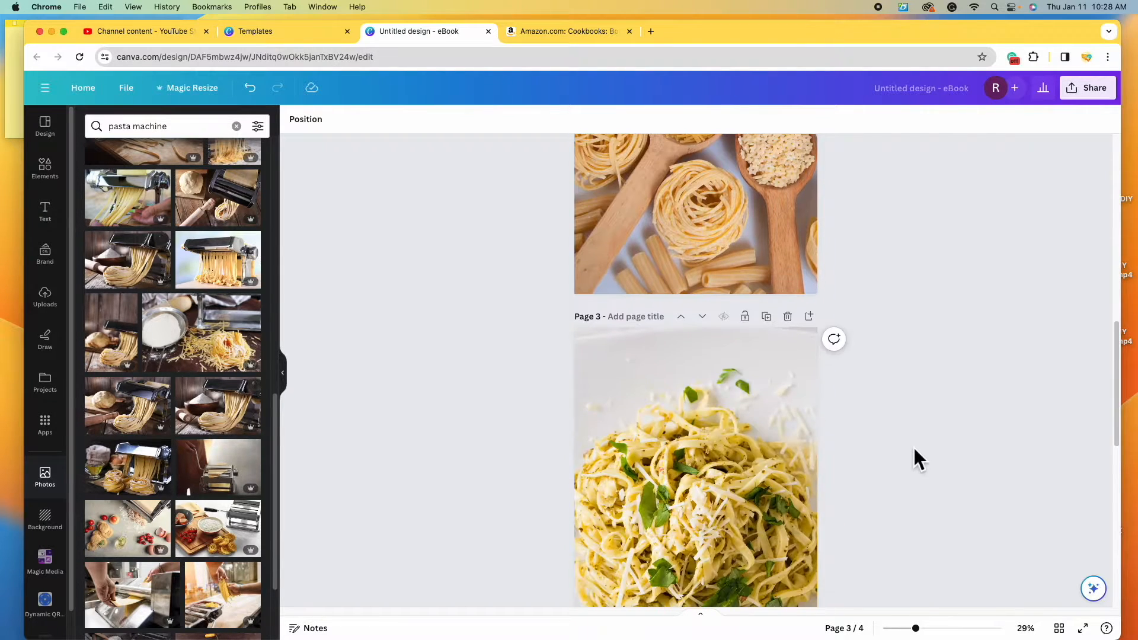
pyautogui.scroll(-4, 912, 446)
pyautogui.scroll(3, 912, 445)
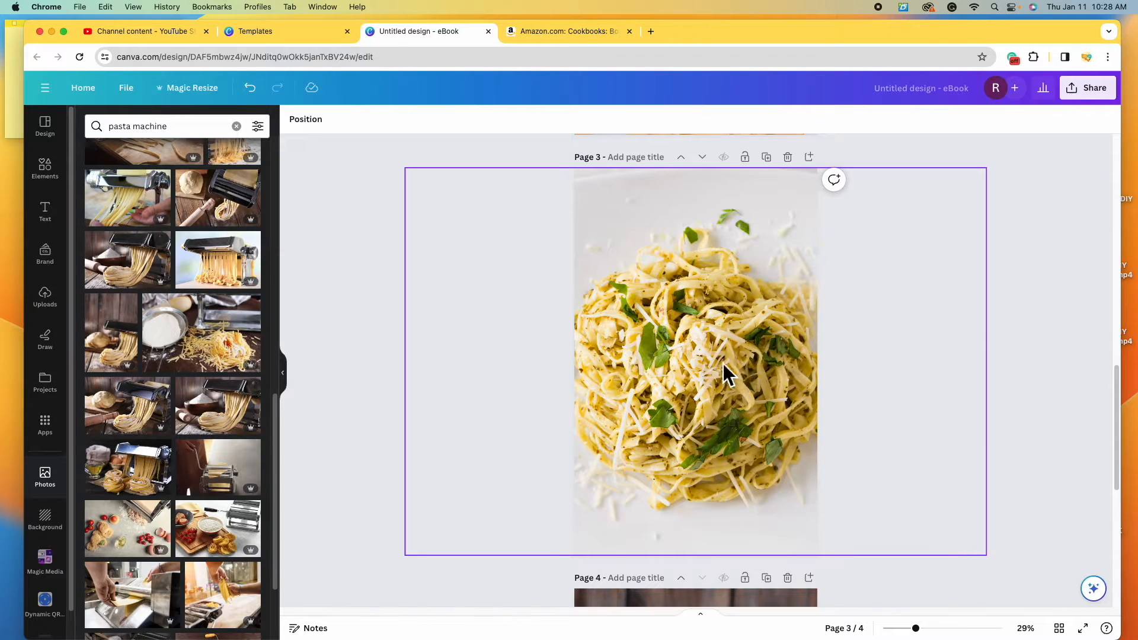
pyautogui.click(723, 364)
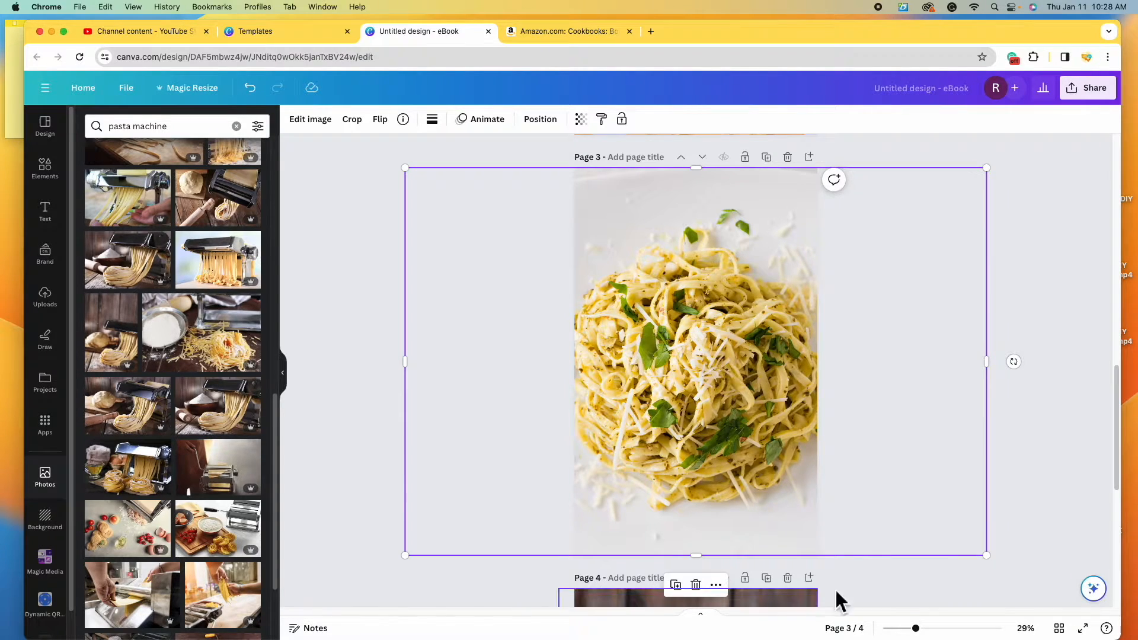
# - Open the page 3 photo's image editor, expand the Photogenic filters, and try Latte
pyautogui.click(311, 121)
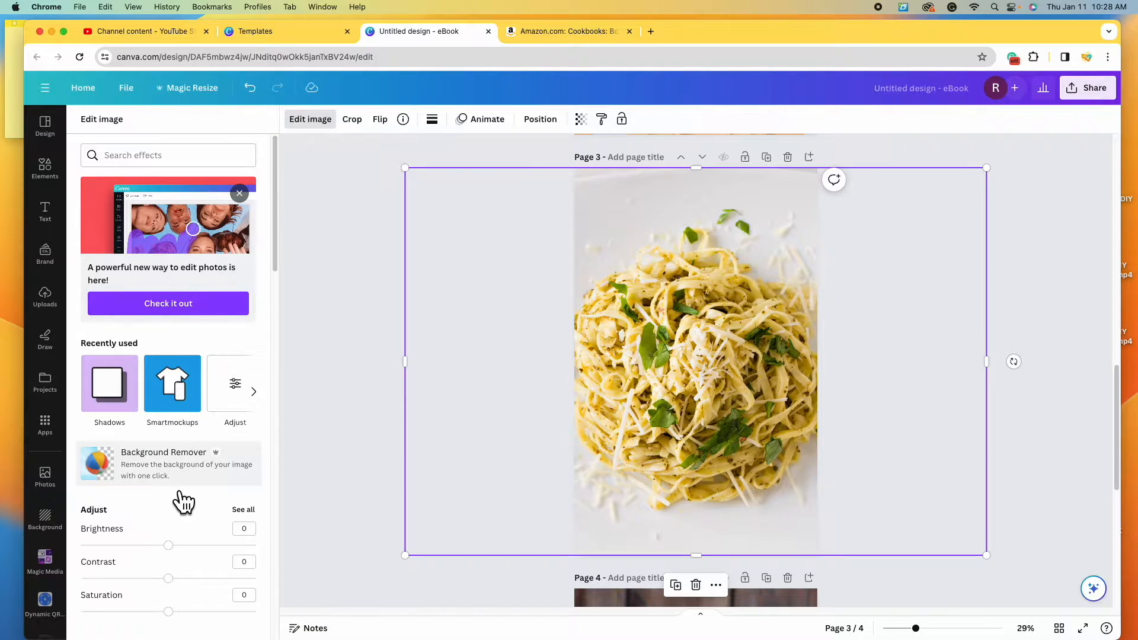
pyautogui.scroll(-5, 178, 500)
pyautogui.scroll(-3, 183, 500)
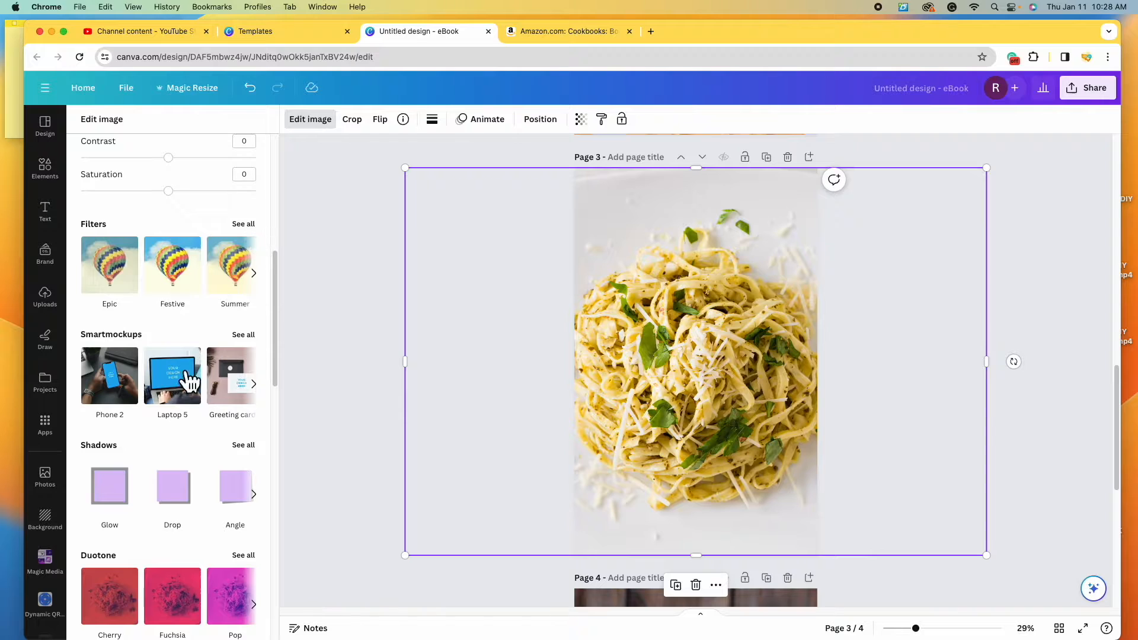
pyautogui.scroll(-6, 180, 379)
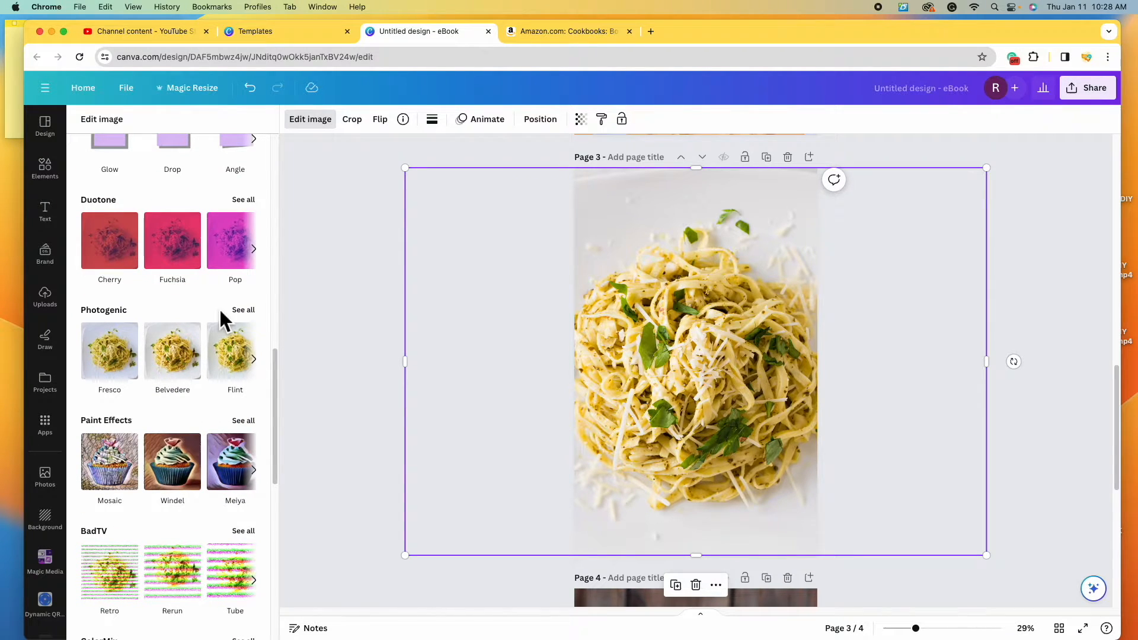
pyautogui.click(254, 314)
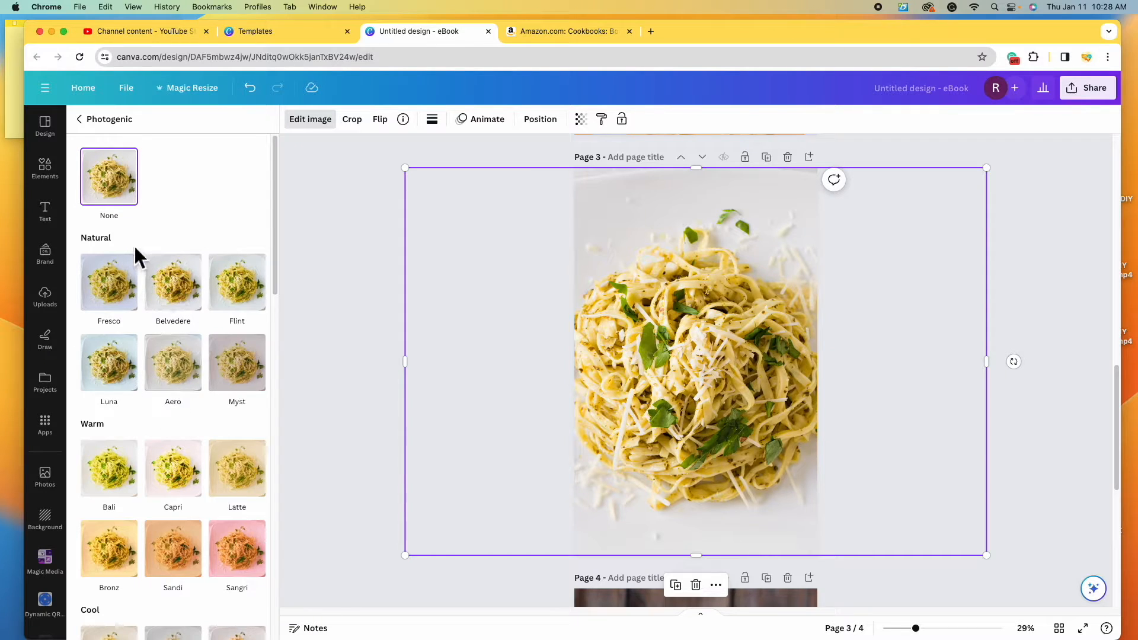
pyautogui.scroll(-4, 168, 421)
pyautogui.scroll(-3, 168, 424)
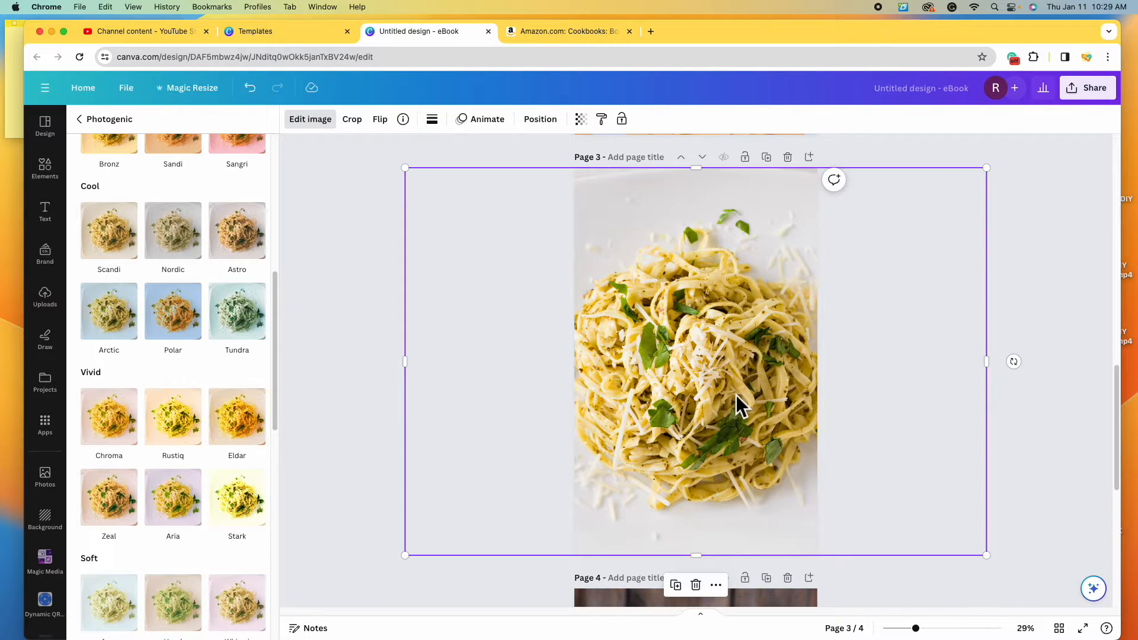
pyautogui.scroll(5, 237, 409)
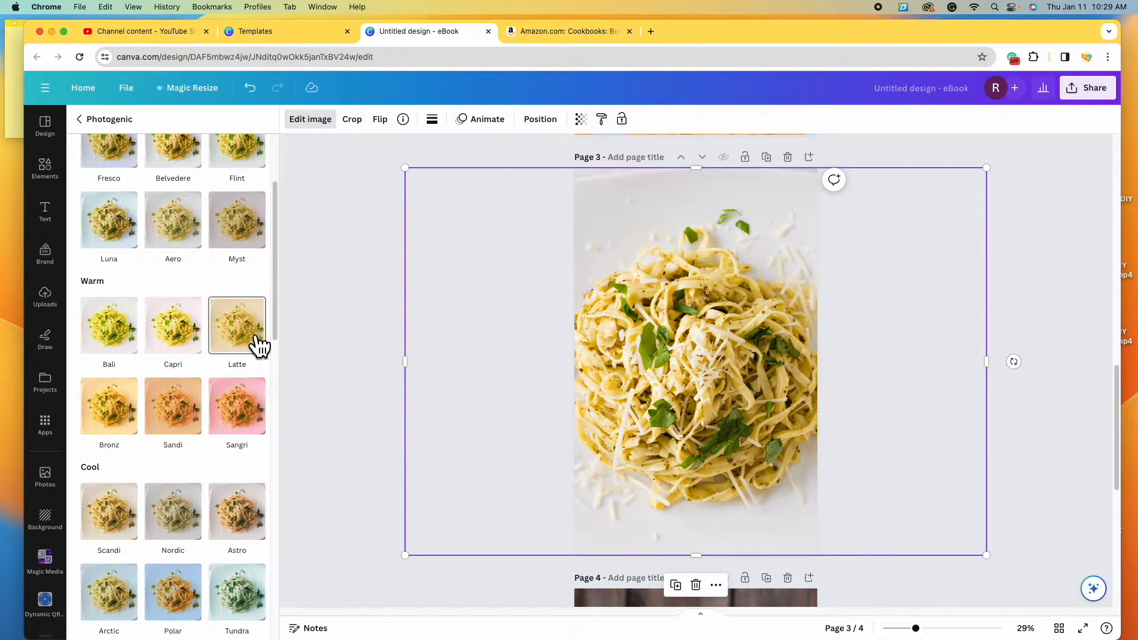
pyautogui.click(255, 346)
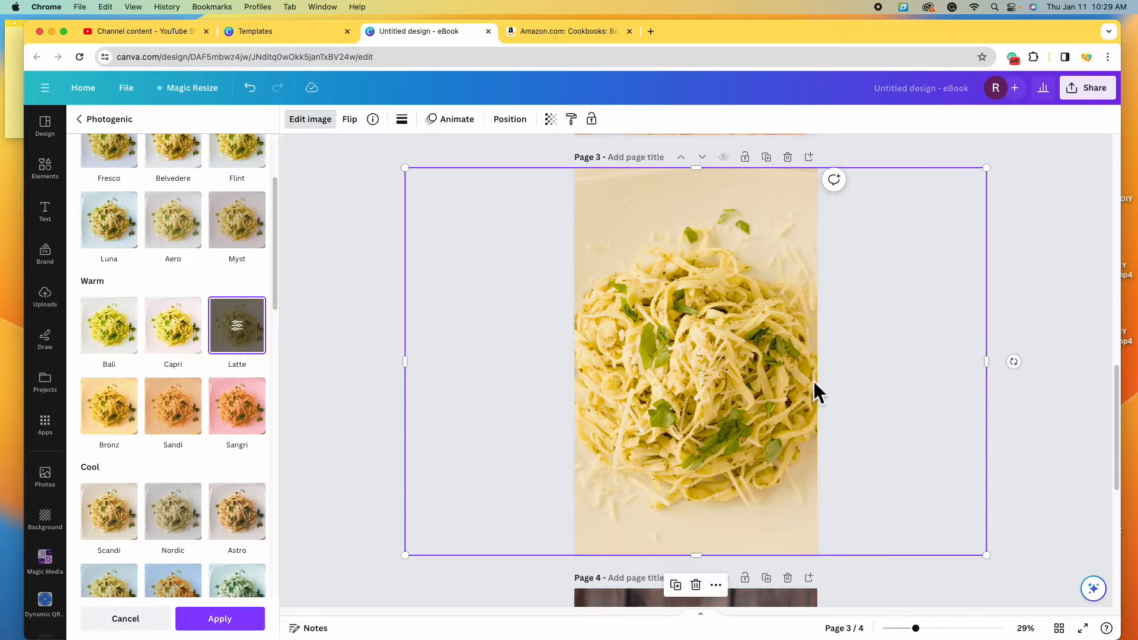
# - Try the Scandi, Nordic, Stark and Aura filters on the page 3 photo
pyautogui.scroll(-3, 178, 379)
pyautogui.click(109, 377)
pyautogui.click(179, 382)
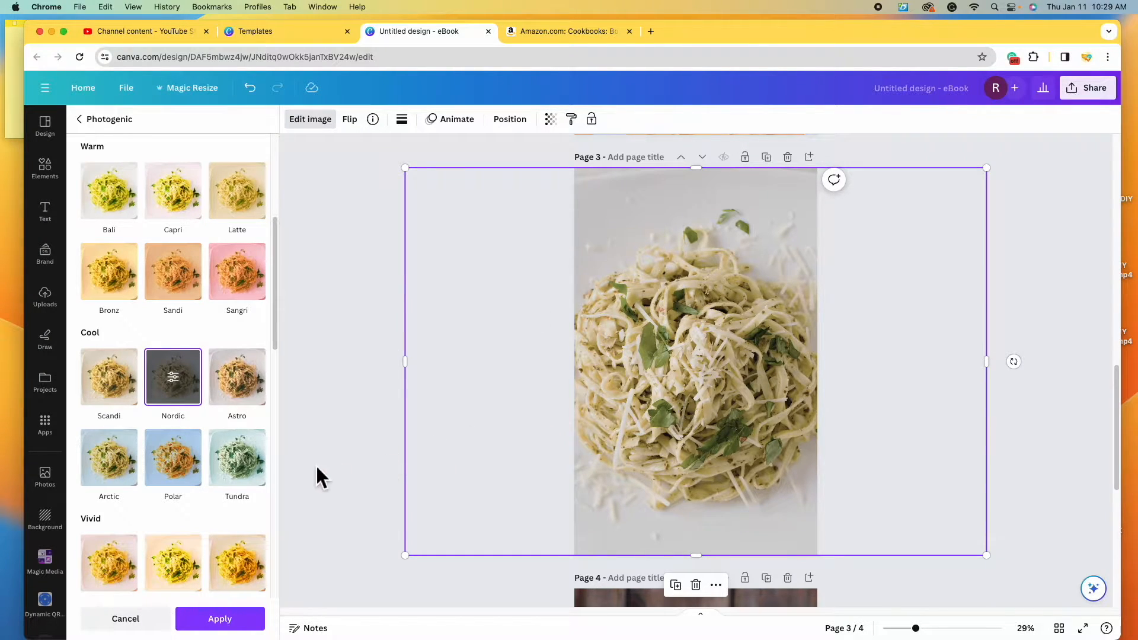
pyautogui.scroll(-5, 239, 460)
pyautogui.click(239, 460)
pyautogui.scroll(-2, 240, 462)
pyautogui.scroll(-1, 238, 465)
pyautogui.click(137, 462)
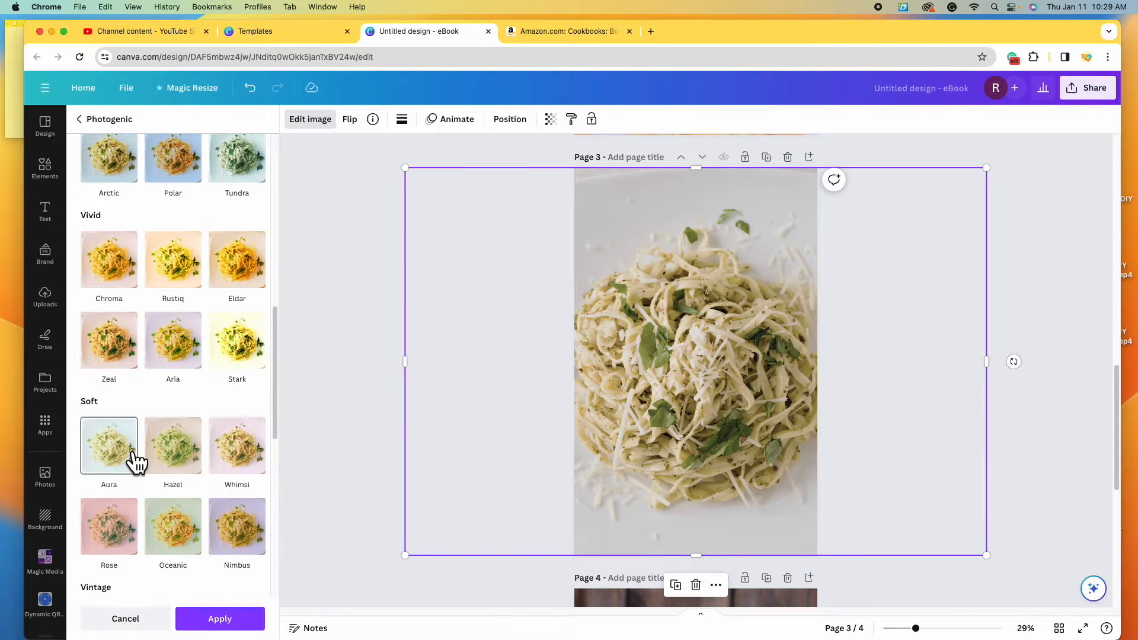
pyautogui.click(124, 445)
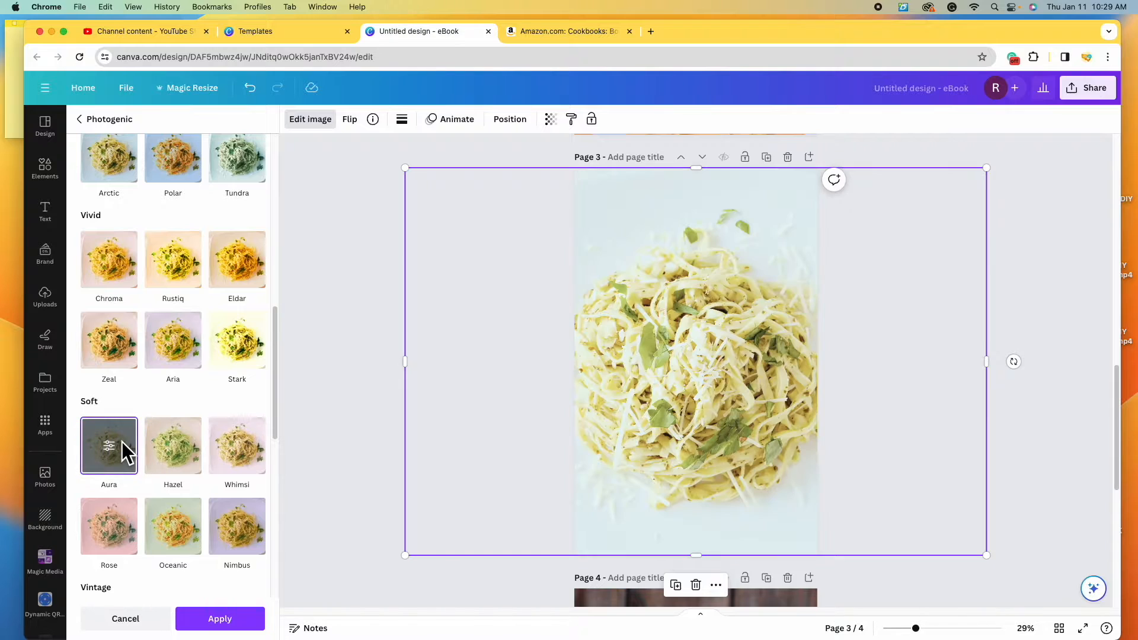
# - Try Whimsi and Fresco, then set the filter back to None
pyautogui.click(252, 457)
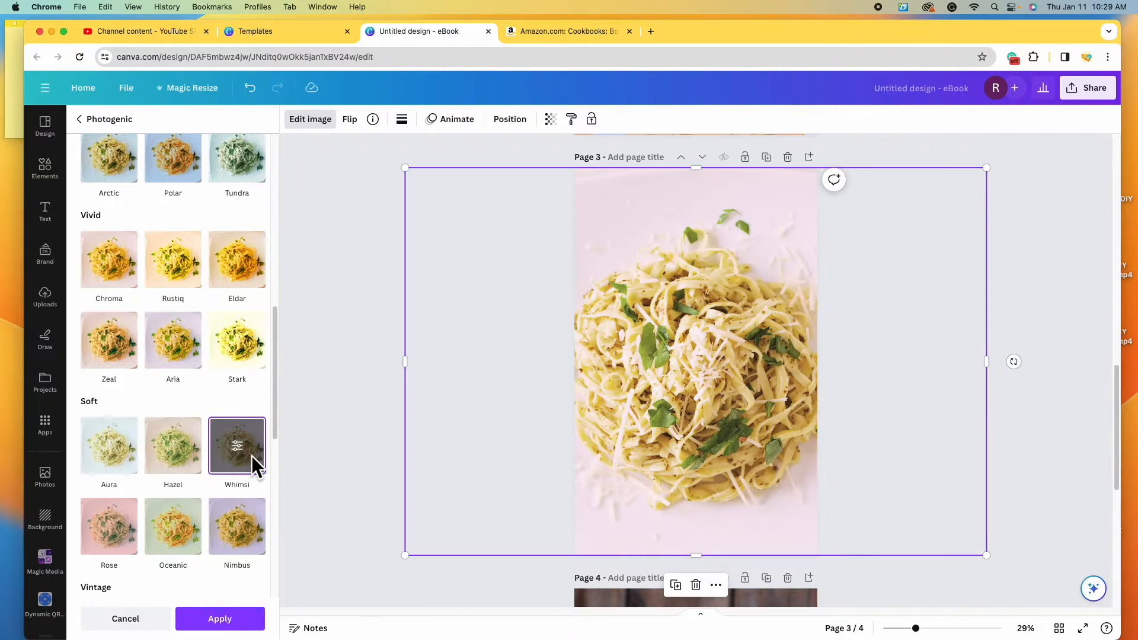
pyautogui.scroll(10, 229, 427)
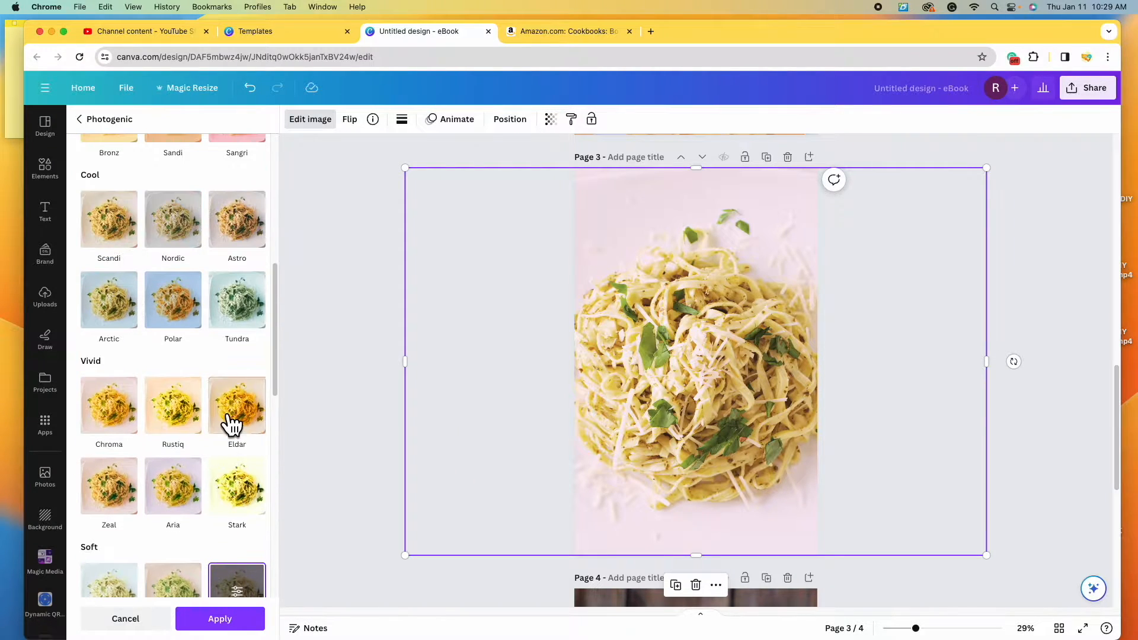
pyautogui.scroll(3, 228, 426)
pyautogui.click(119, 296)
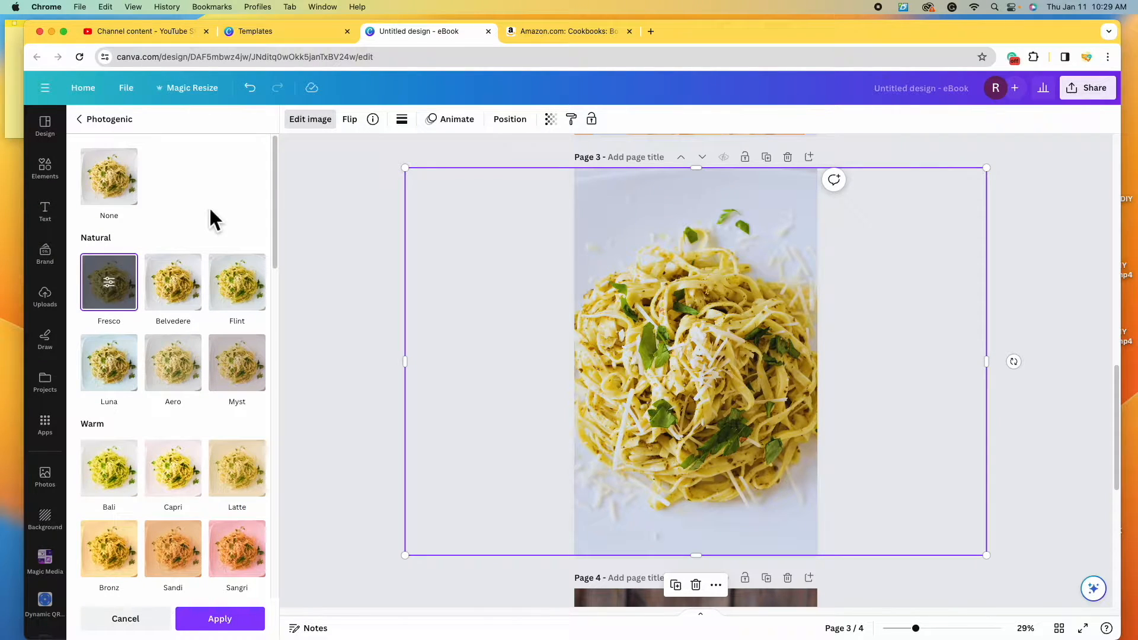
pyautogui.click(120, 192)
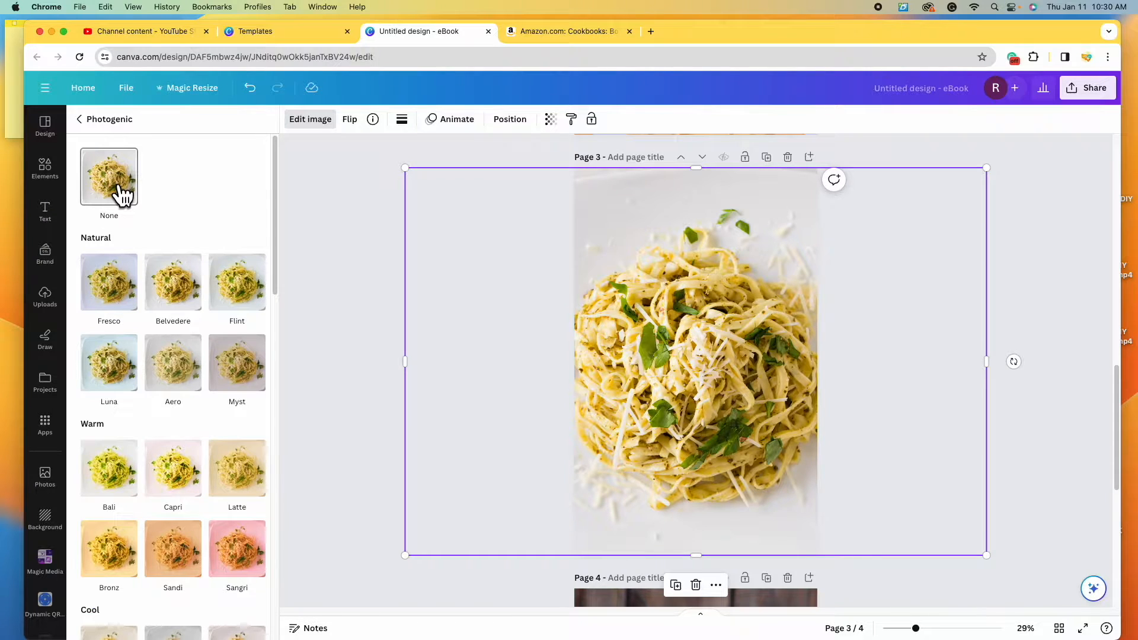
pyautogui.scroll(6, 186, 358)
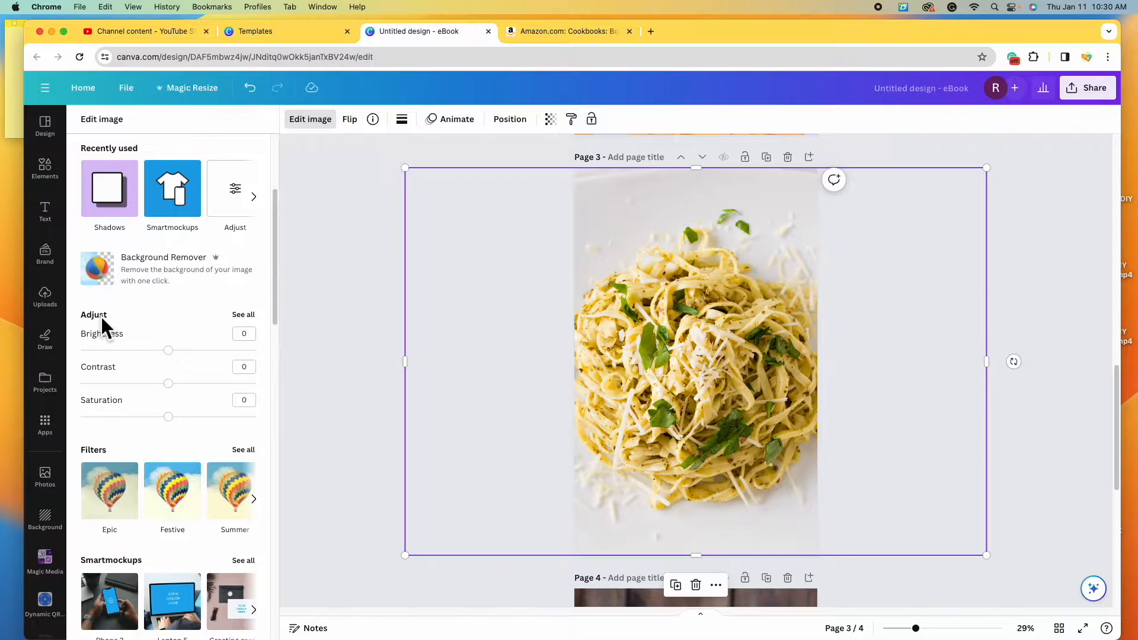
# - Lower the page 3 photo's brightness and warmth slightly (about −2), then return to page 1
pyautogui.click(244, 315)
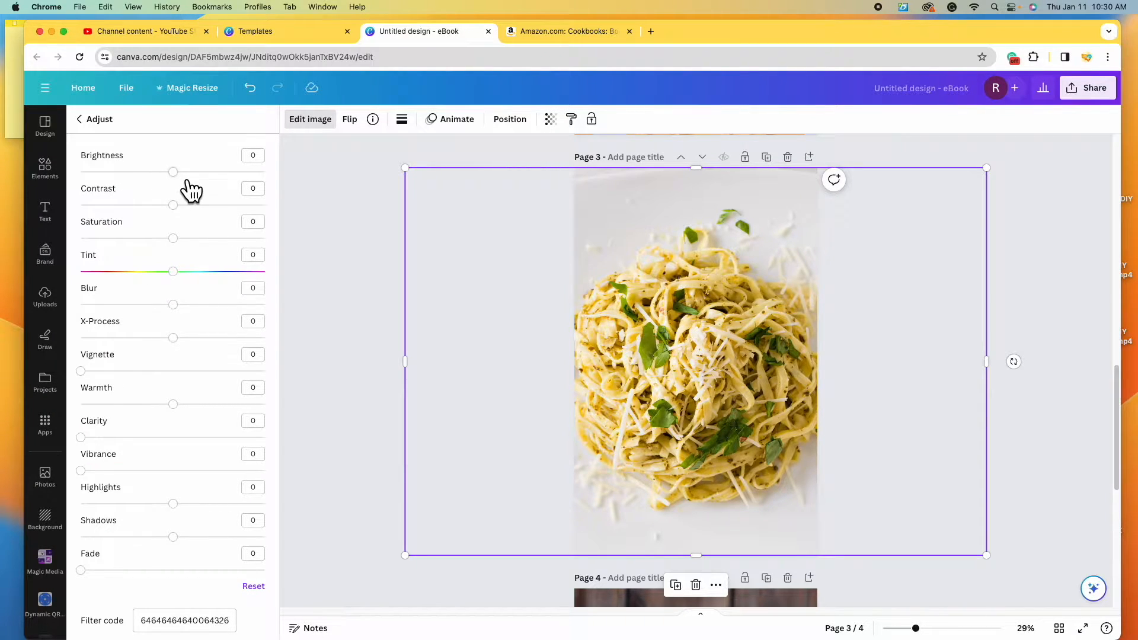
pyautogui.moveTo(187, 181)
pyautogui.mouseDown()
pyautogui.moveTo(241, 188)
pyautogui.moveTo(184, 189)
pyautogui.mouseUp()
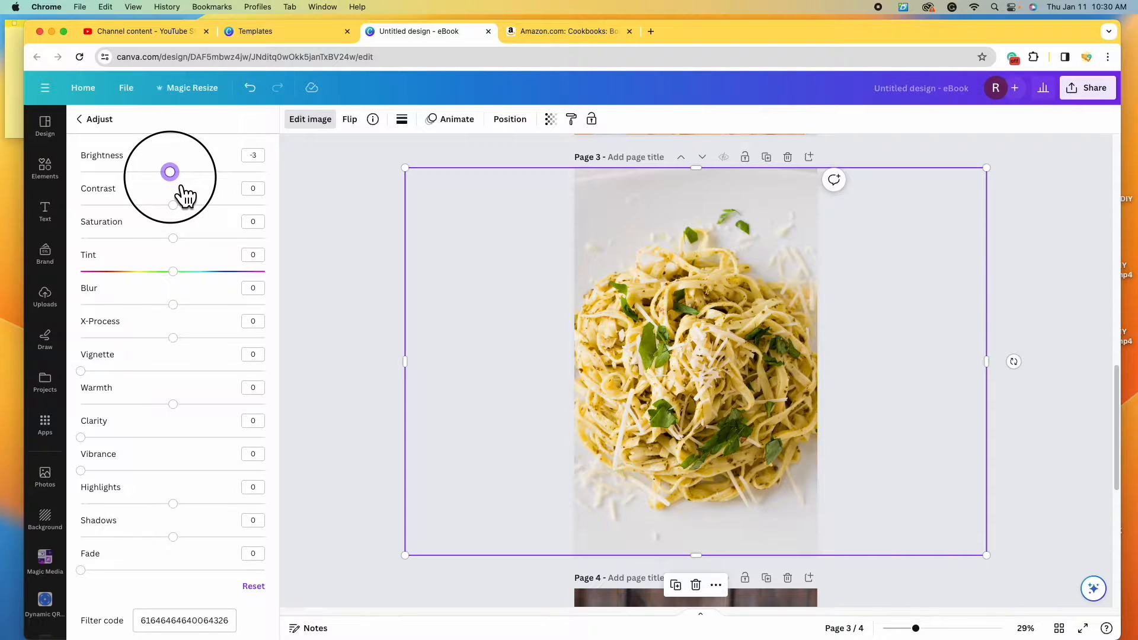
pyautogui.moveTo(185, 188); pyautogui.dragTo(190, 257)
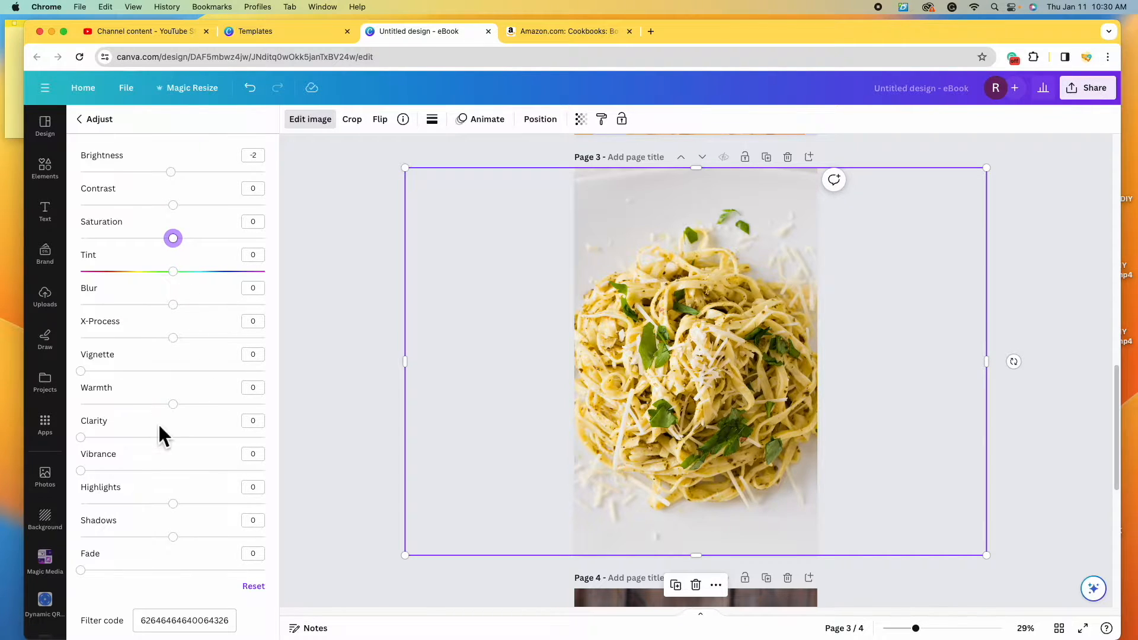
pyautogui.click(173, 405)
pyautogui.moveTo(173, 404)
pyautogui.mouseDown()
pyautogui.moveTo(257, 405)
pyautogui.moveTo(79, 404)
pyautogui.moveTo(170, 405)
pyautogui.mouseUp()
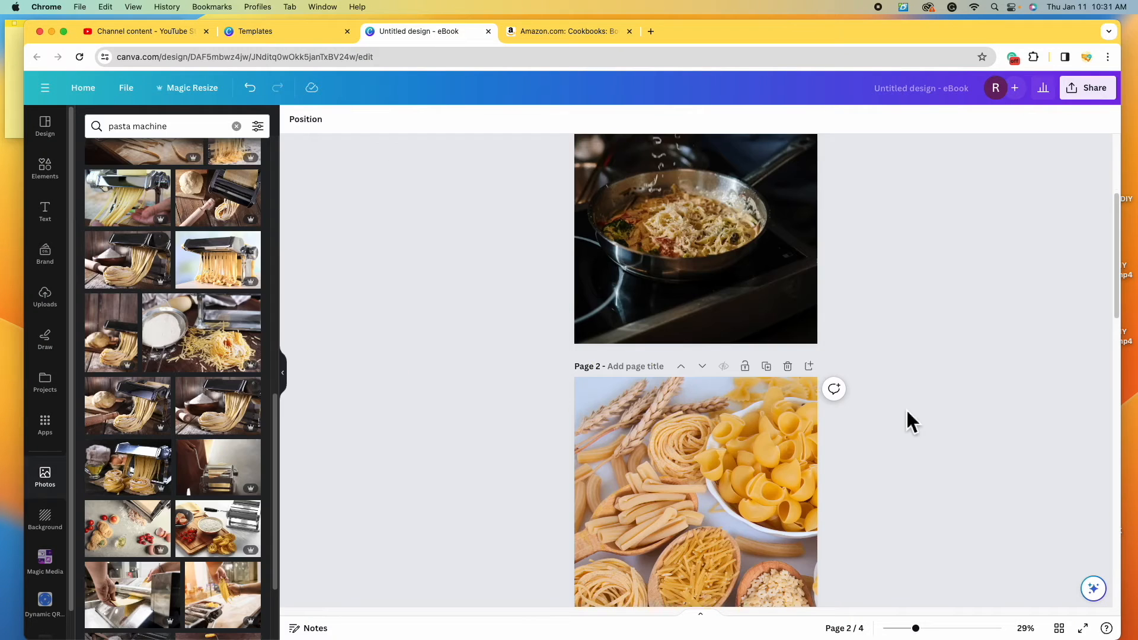
pyautogui.scroll(5, 906, 410)
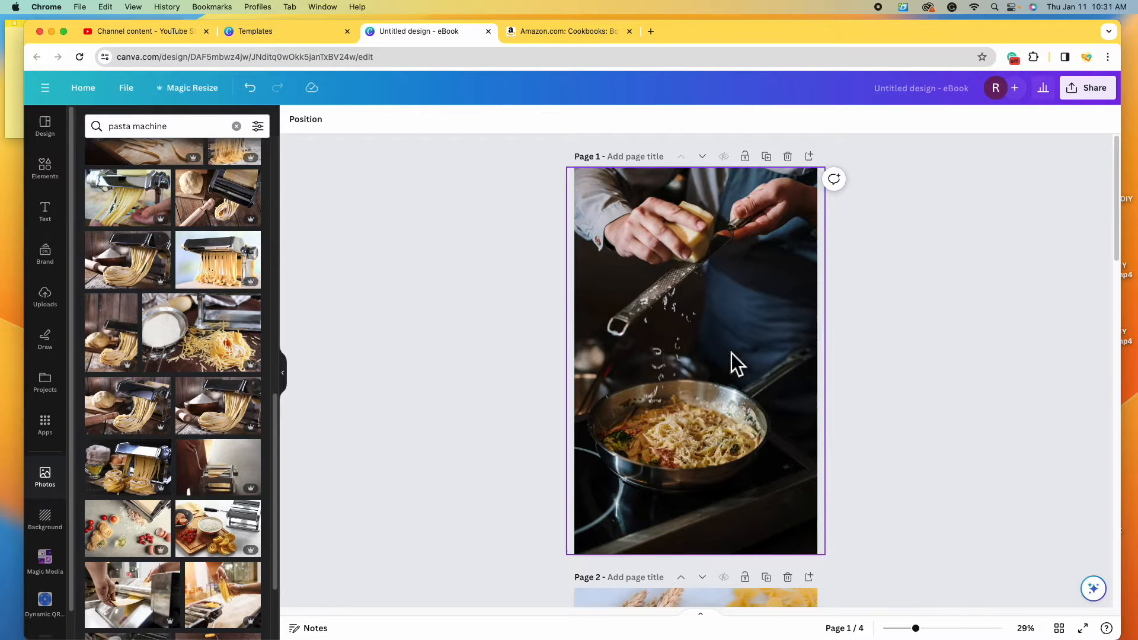
# - With the page 1 cover photo selected, browse the Text panel's heading and font-combination styles
pyautogui.click(754, 343)
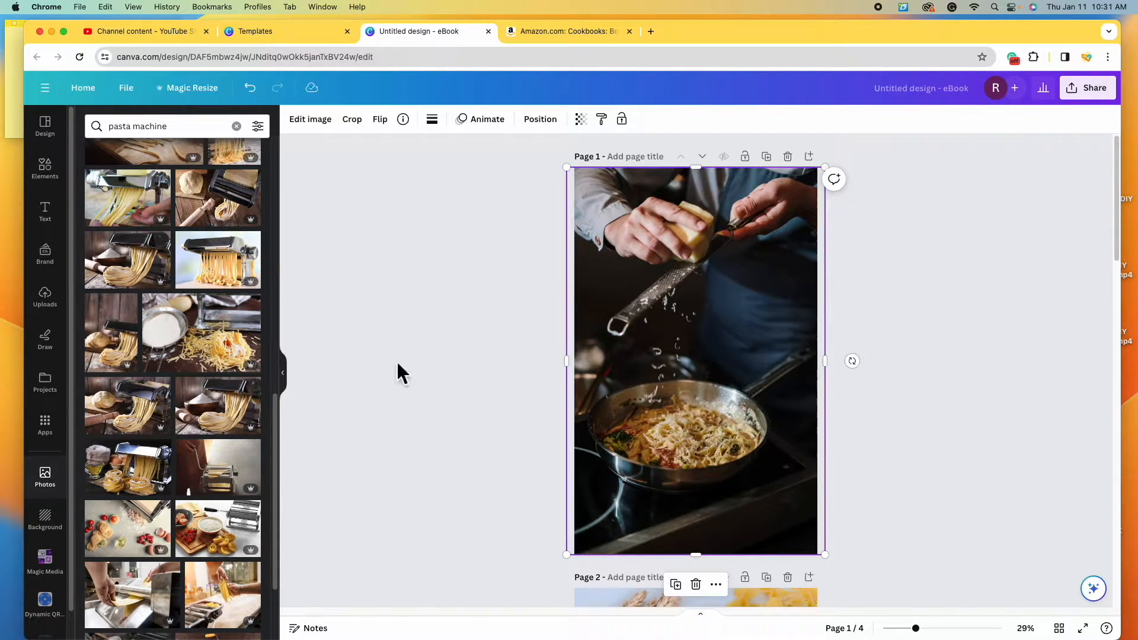
pyautogui.click(45, 212)
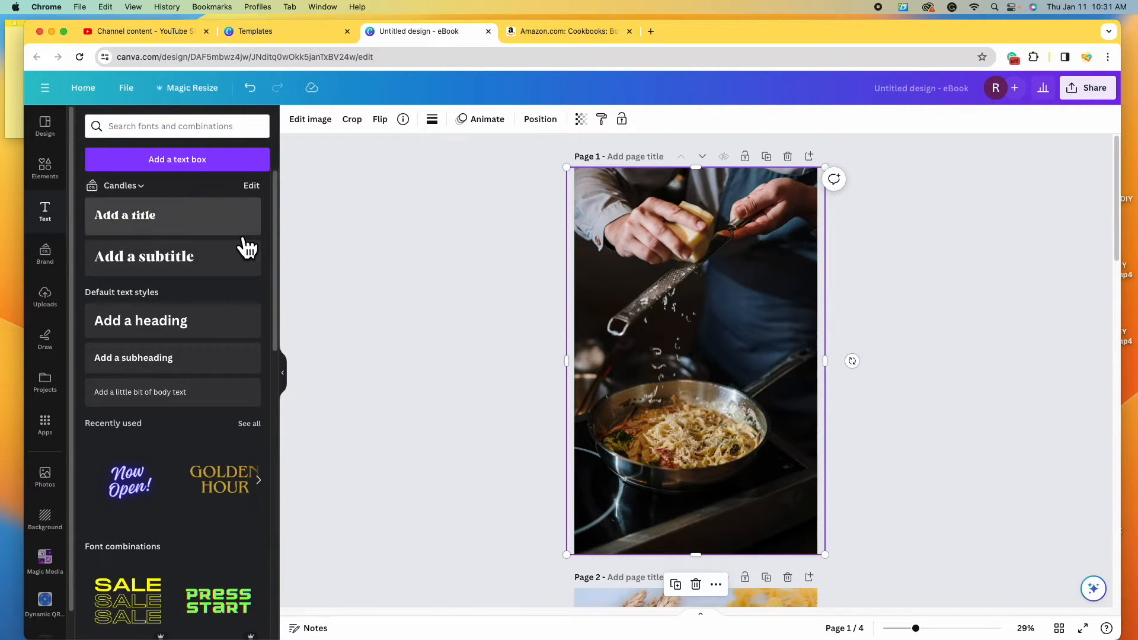
pyautogui.scroll(-5, 202, 483)
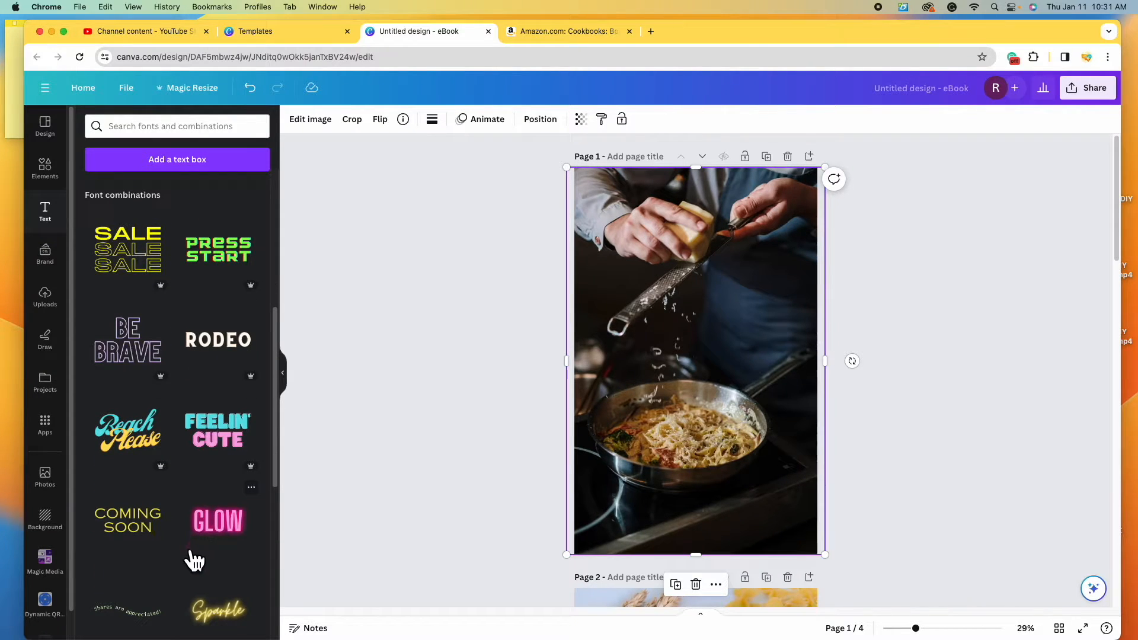
pyautogui.scroll(-3, 192, 557)
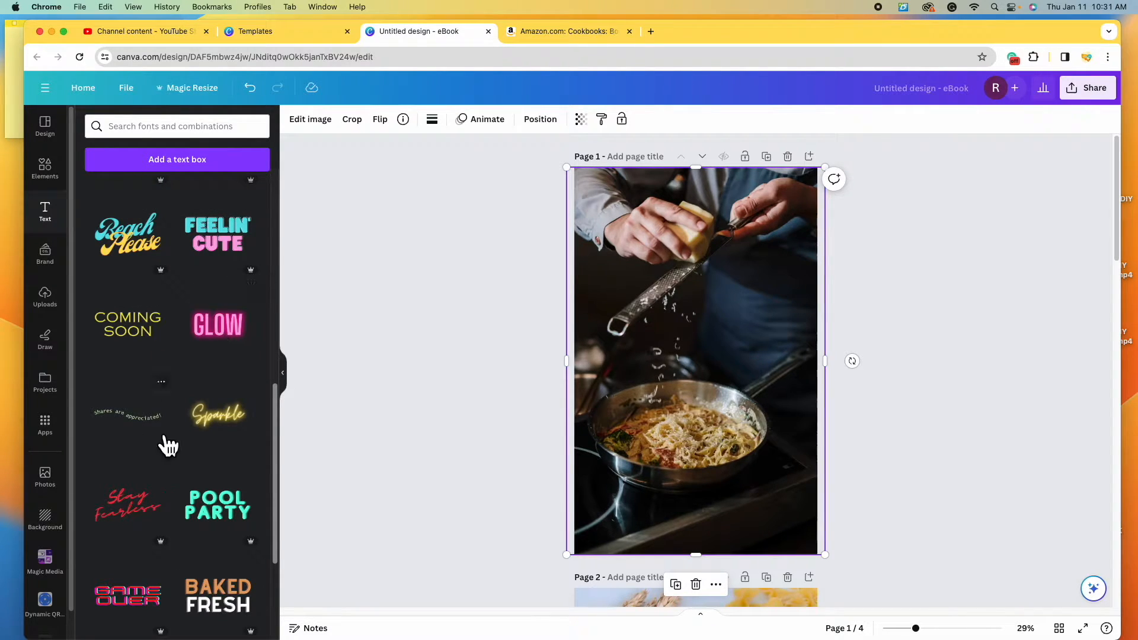
pyautogui.scroll(-6, 240, 457)
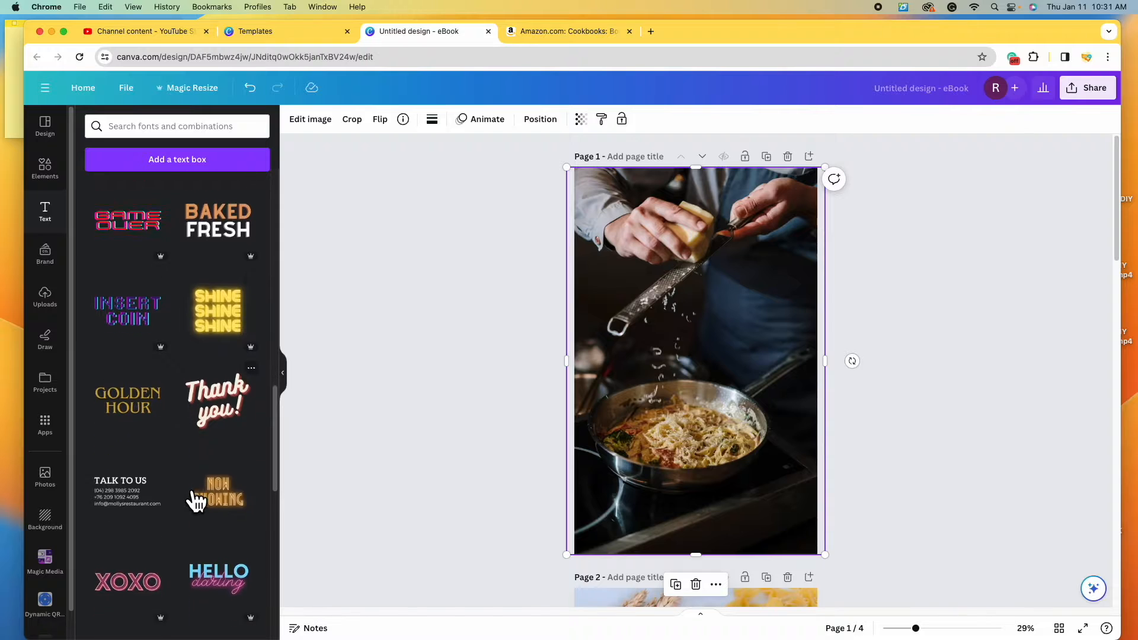
pyautogui.scroll(-3, 177, 531)
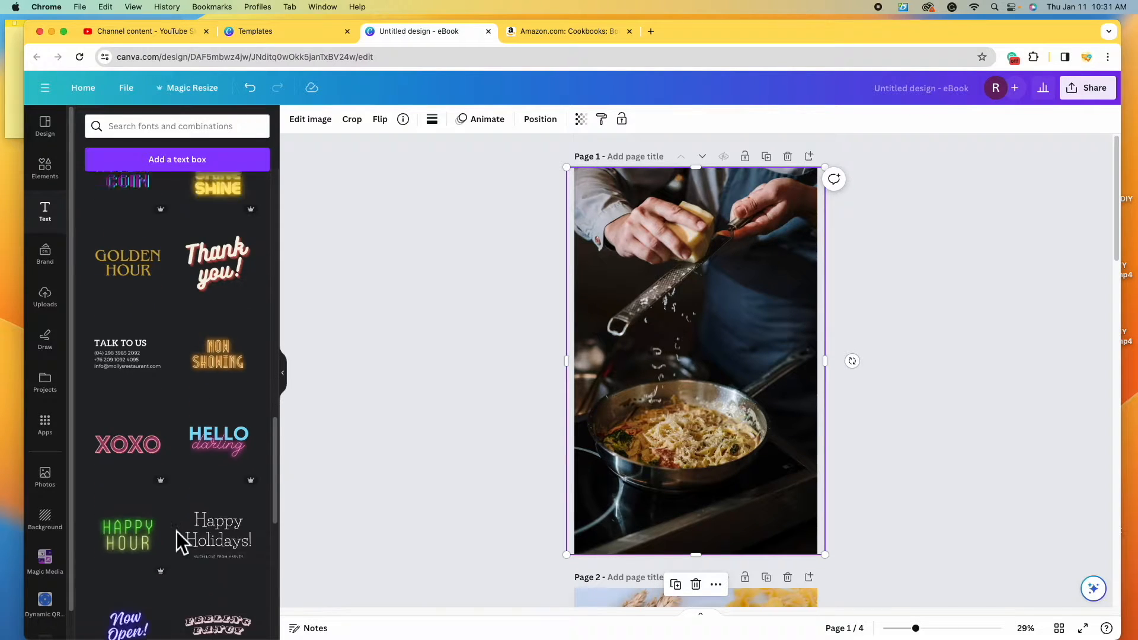
pyautogui.scroll(-8, 176, 531)
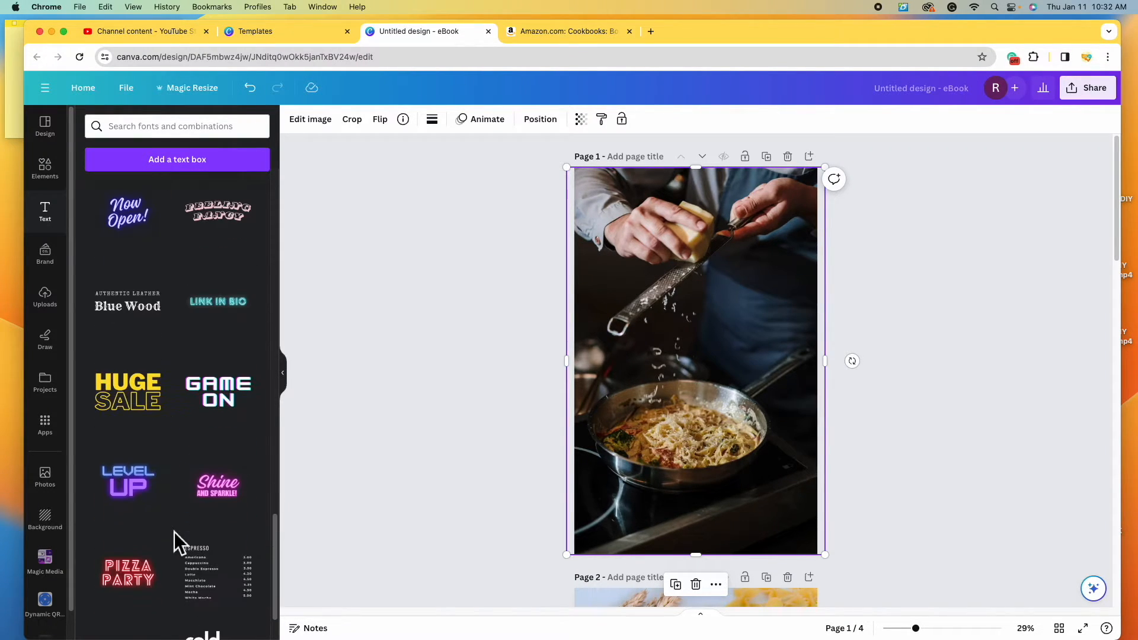
pyautogui.scroll(20, 174, 530)
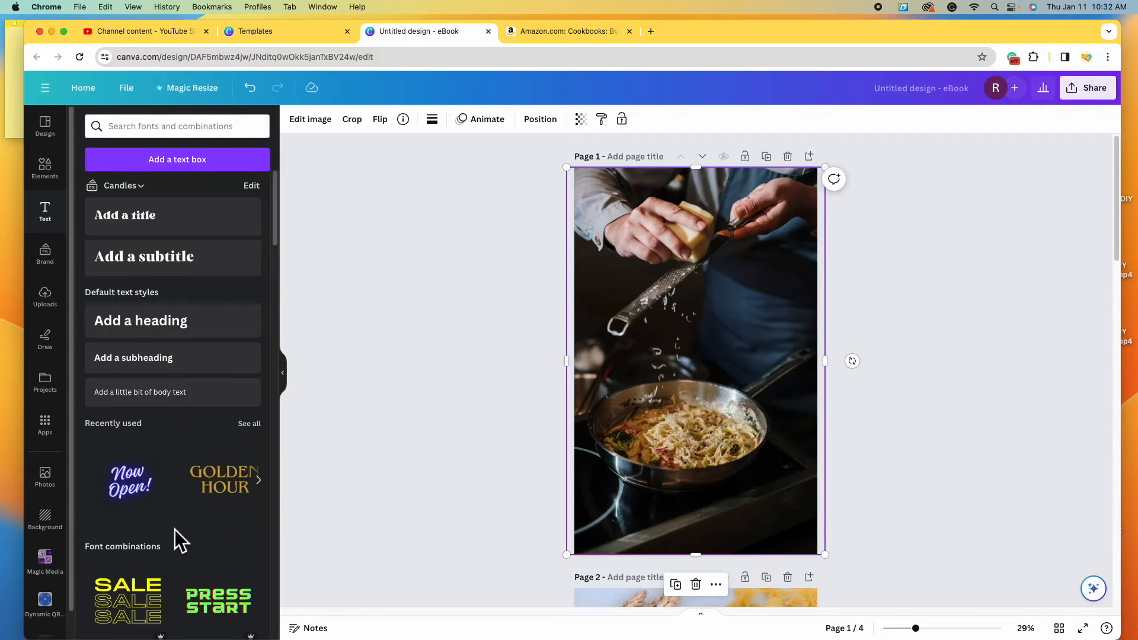
# - Add a heading reading 'One-Pan' and move it higher on the cover photo
pyautogui.click(187, 330)
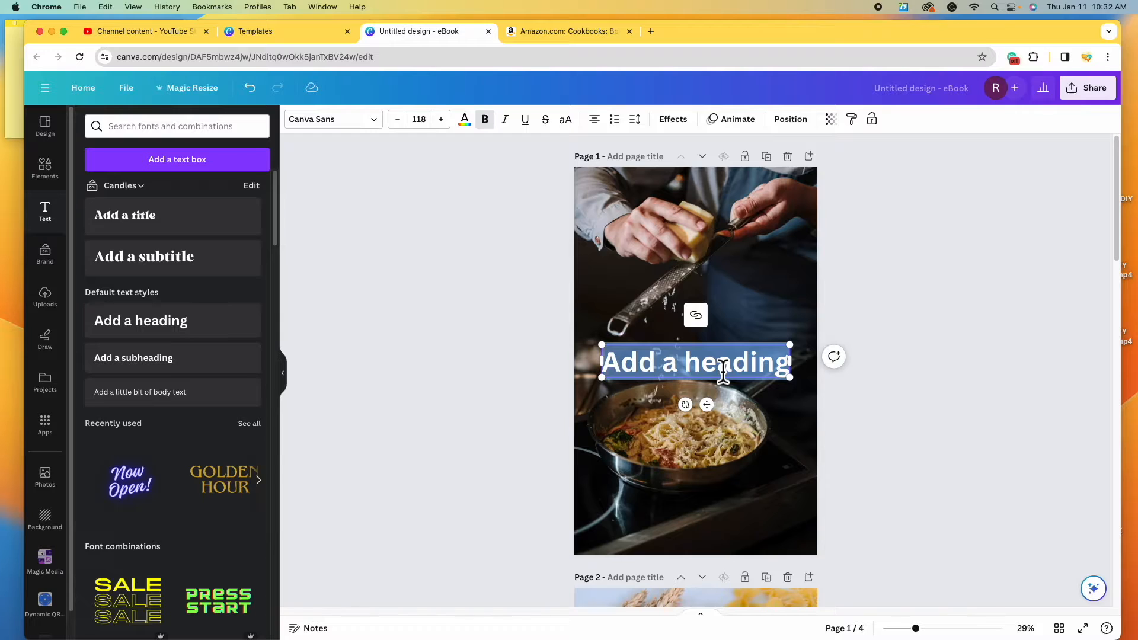
pyautogui.write('One-Pan')
pyautogui.moveTo(723, 372); pyautogui.dragTo(720, 335)
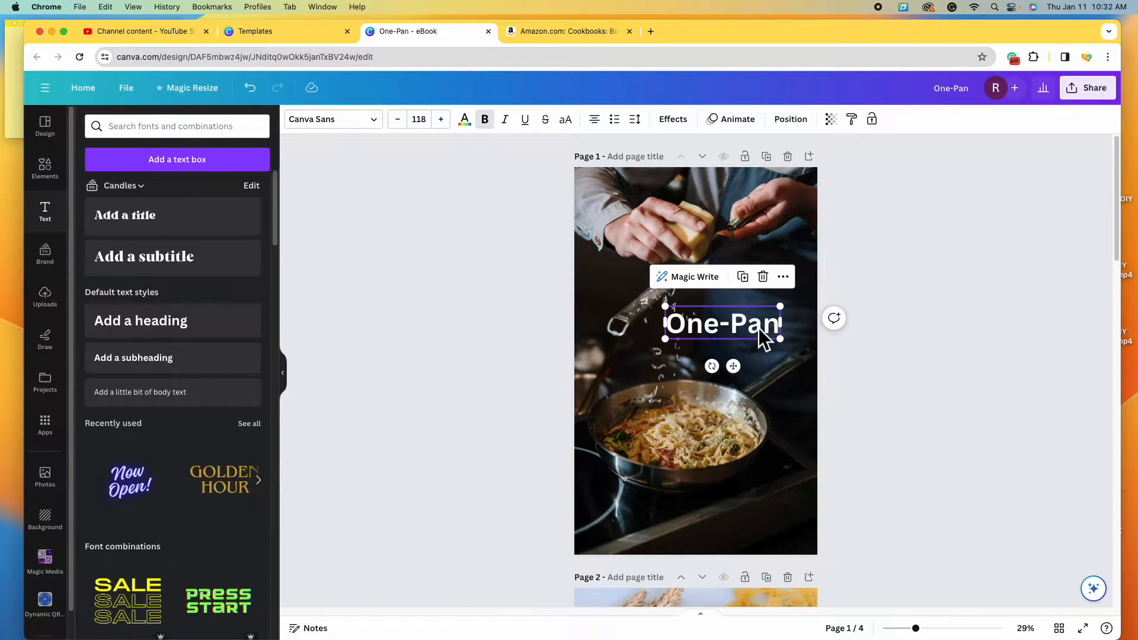
pyautogui.click(757, 326)
pyautogui.click(865, 364)
pyautogui.click(766, 330)
# - Duplicate the heading below the original and retype the copy as 'Pasta Dishes'
pyautogui.click(743, 277)
pyautogui.moveTo(755, 336); pyautogui.dragTo(758, 380)
pyautogui.doubleClick(763, 367)
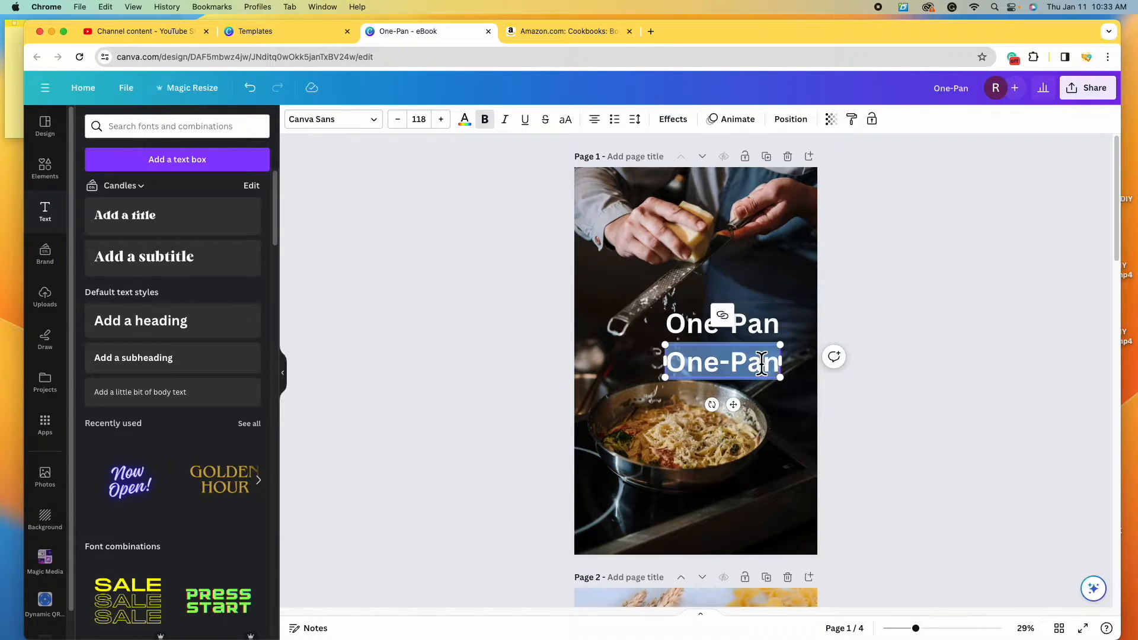
pyautogui.write('Pasta Dishes')
pyautogui.click(914, 357)
pyautogui.moveTo(771, 326)
pyautogui.mouseDown()
pyautogui.moveTo(770, 308)
pyautogui.moveTo(770, 325)
pyautogui.mouseUp()
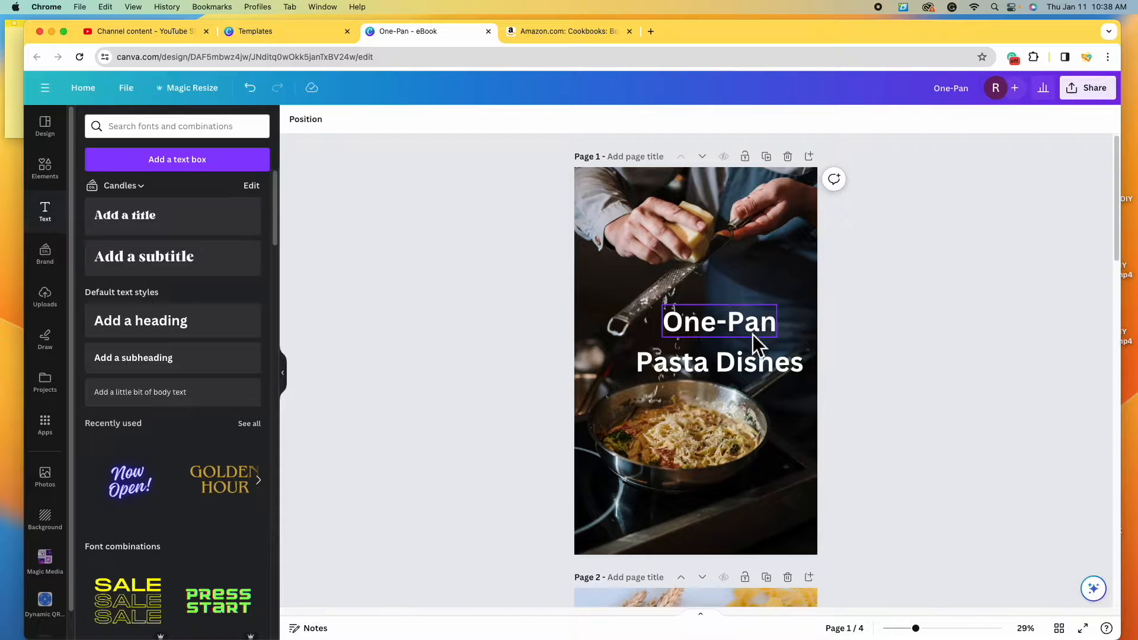
pyautogui.click(750, 328)
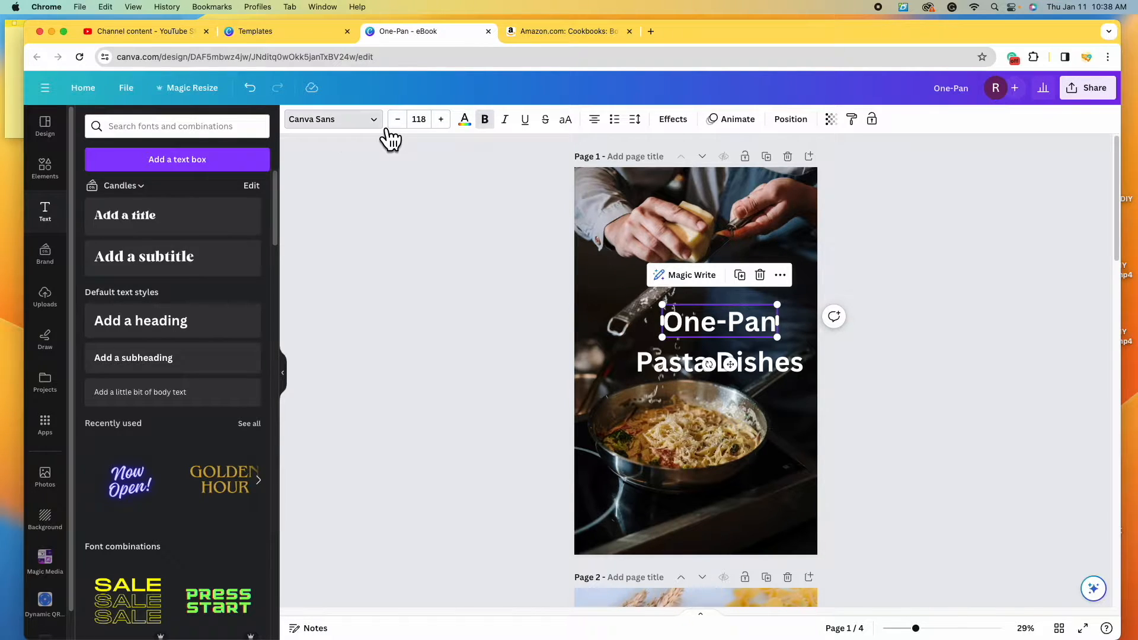
# - Try Benedict and Jonathan on One-Pan, then settle on the Best light script font
pyautogui.click(355, 120)
pyautogui.moveTo(276, 577); pyautogui.dragTo(257, 168)
pyautogui.scroll(-3, 244, 320)
pyautogui.scroll(-5, 246, 326)
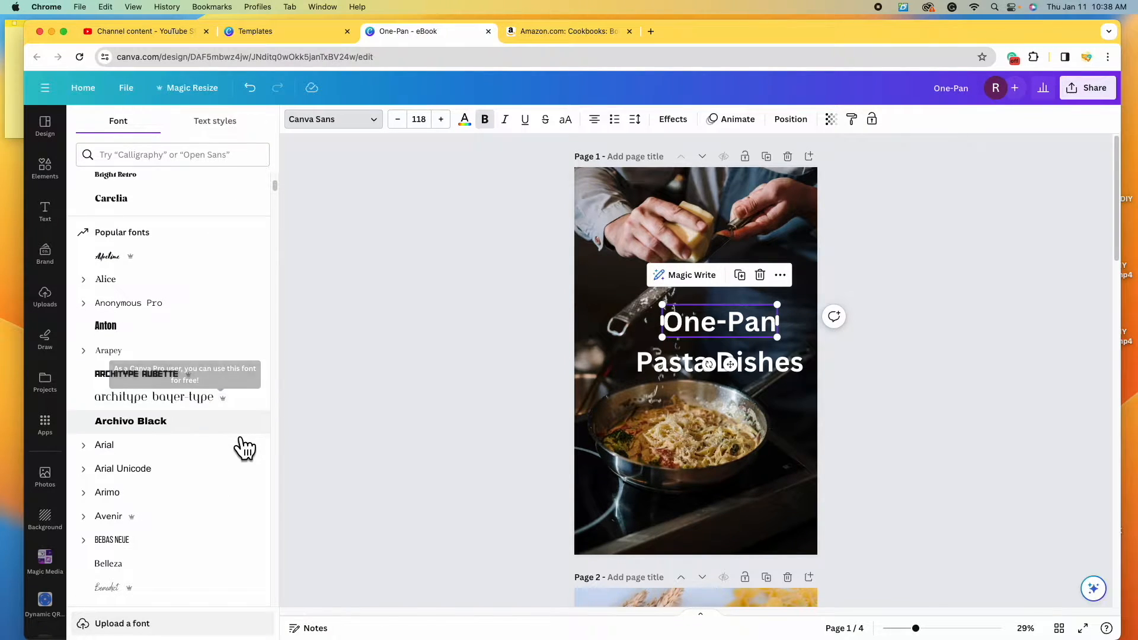
pyautogui.scroll(-5, 240, 444)
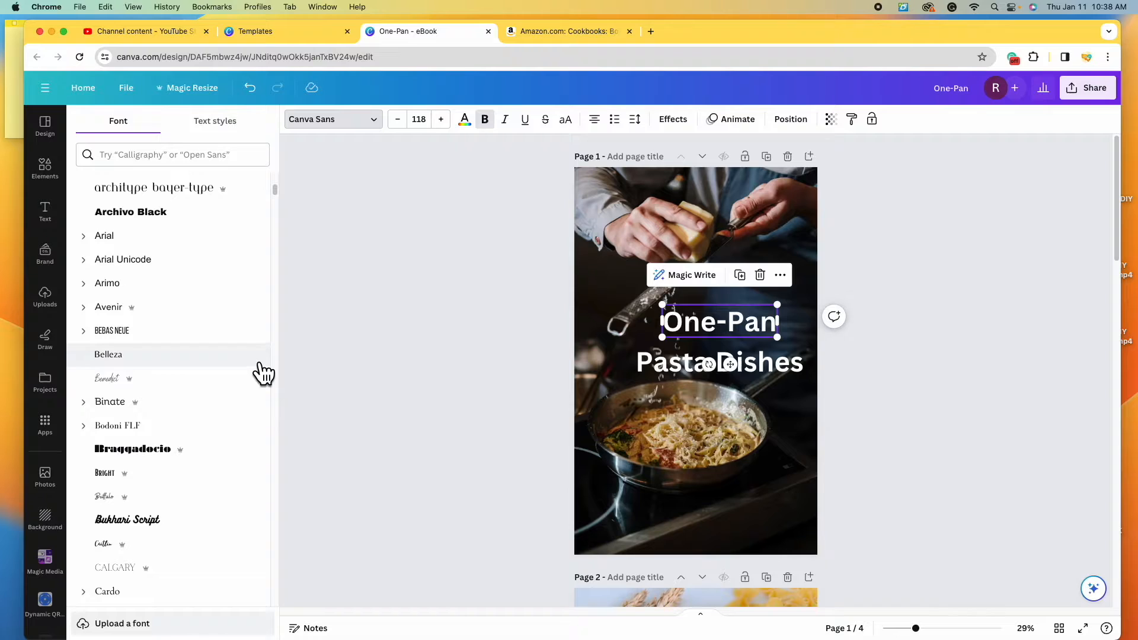
pyautogui.scroll(-3, 243, 332)
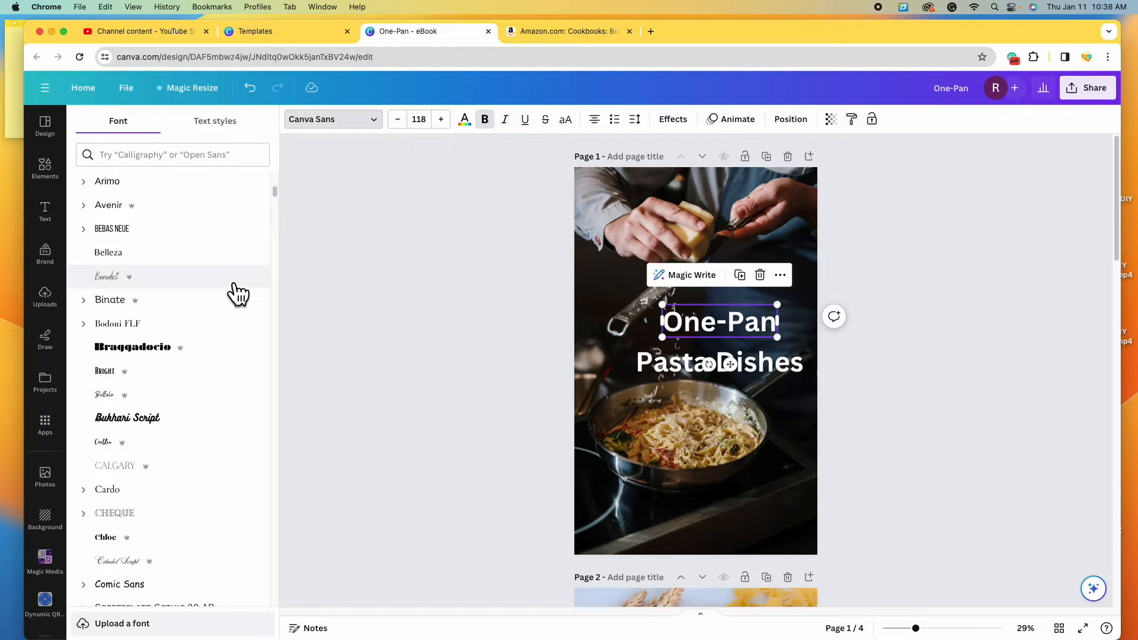
pyautogui.click(235, 285)
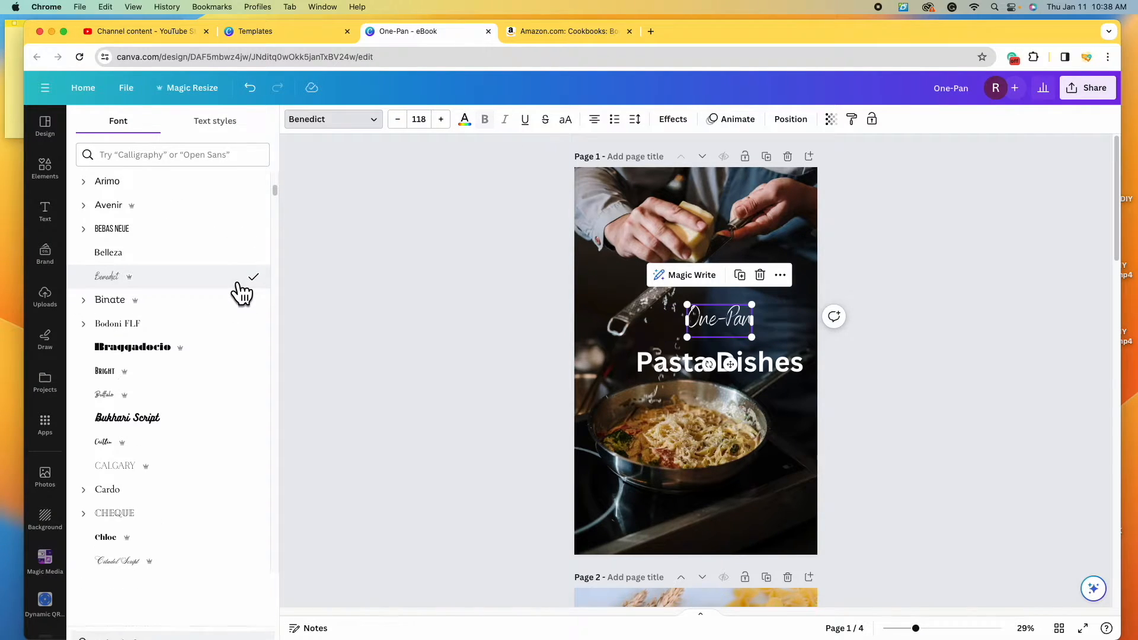
pyautogui.scroll(-20, 237, 414)
pyautogui.click(237, 425)
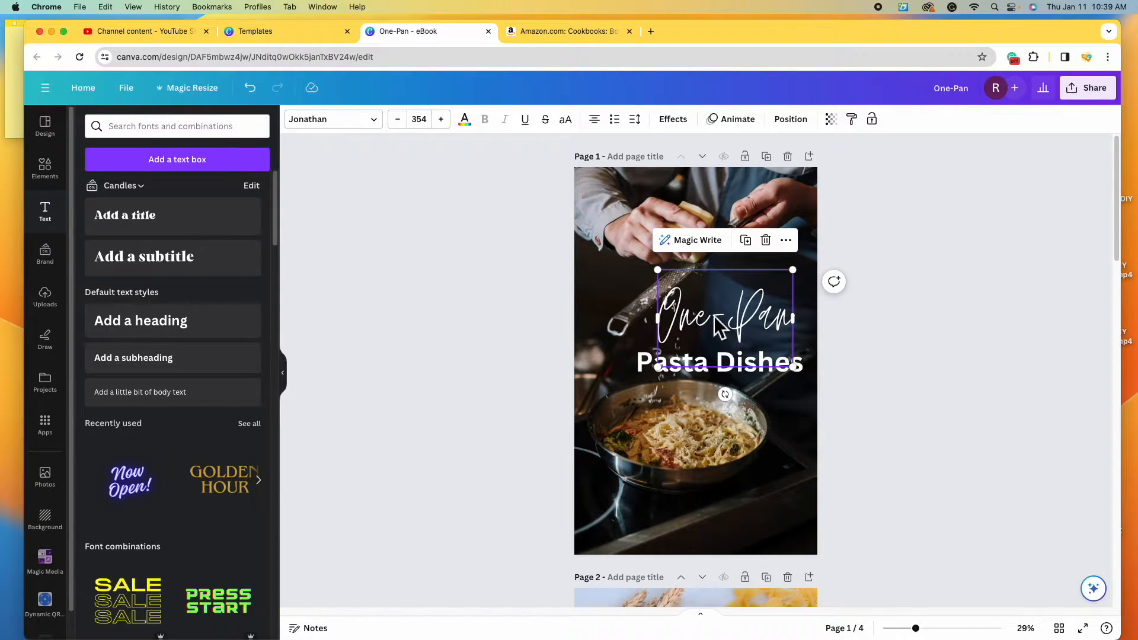
pyautogui.click(382, 127)
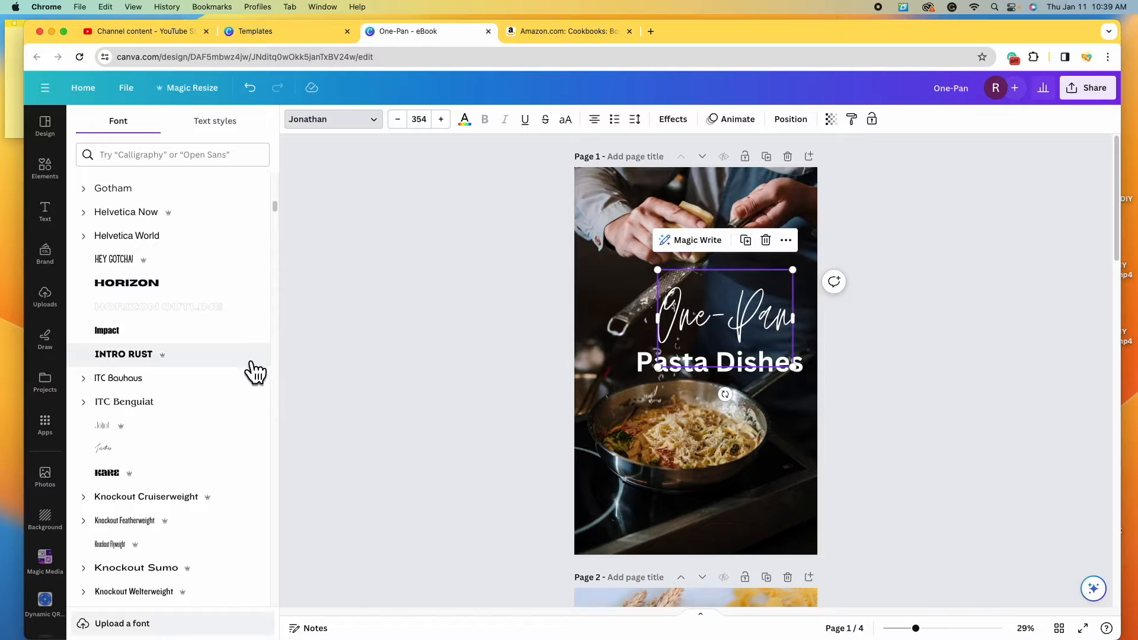
pyautogui.scroll(-5, 256, 369)
pyautogui.scroll(-4, 250, 422)
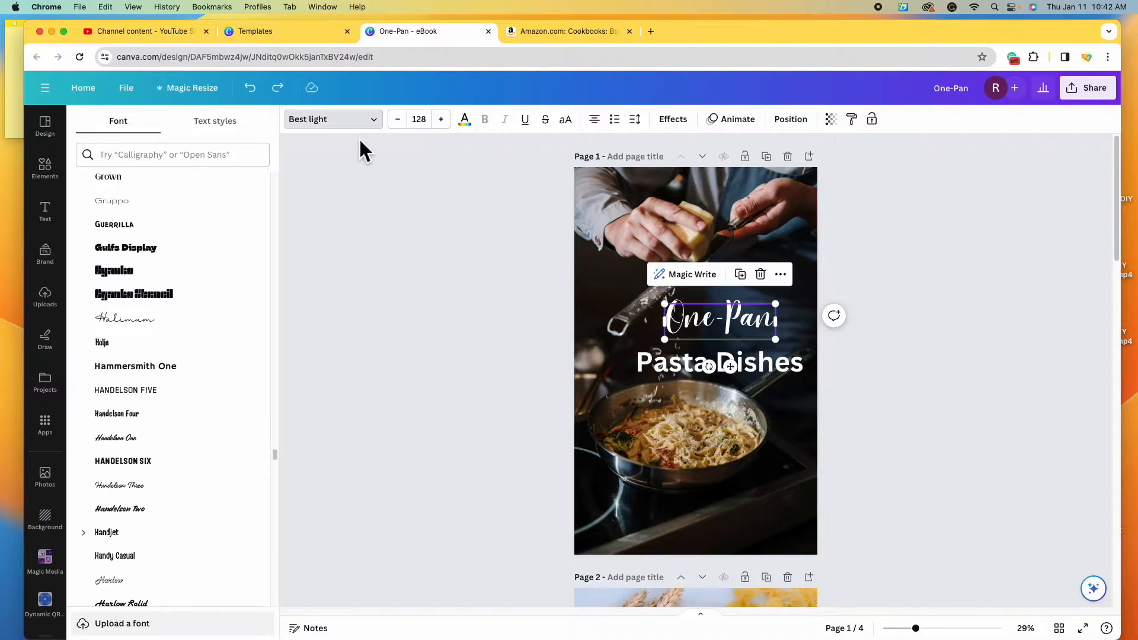
# - Set the second line to capital PASTA DISHES in Lovelo and centre One-Pan on the page
pyautogui.moveTo(752, 332); pyautogui.dragTo(794, 300)
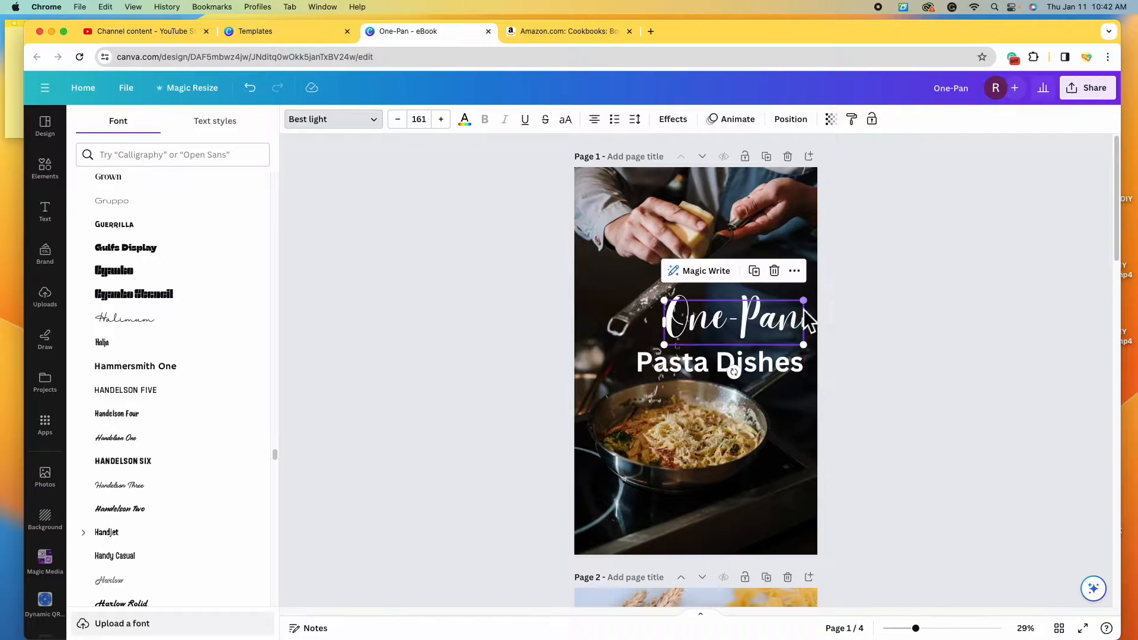
pyautogui.click(690, 373)
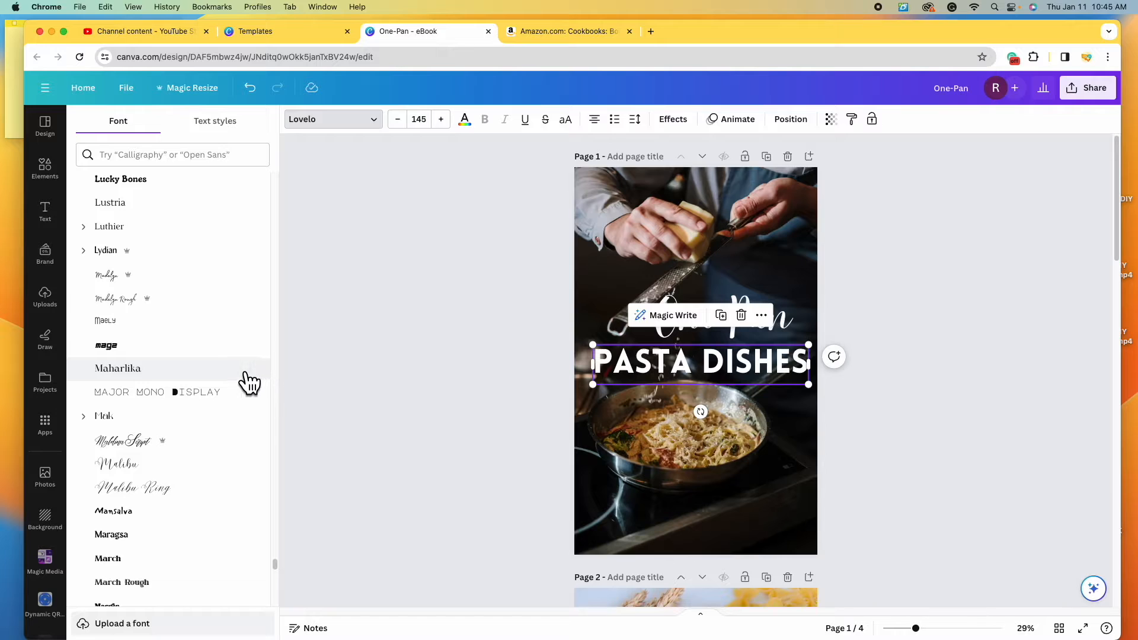
pyautogui.scroll(-1, 249, 383)
pyautogui.scroll(-4, 323, 437)
pyautogui.scroll(4, 742, 449)
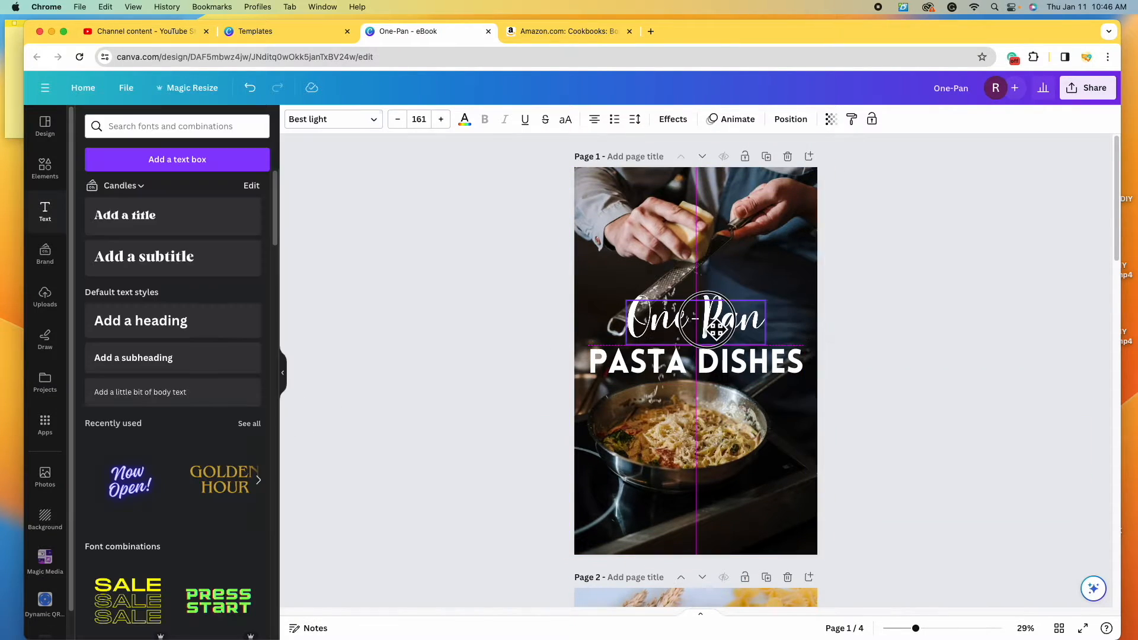
pyautogui.moveTo(724, 323)
pyautogui.mouseDown()
pyautogui.moveTo(697, 323)
pyautogui.moveTo(735, 311)
pyautogui.mouseUp()
pyautogui.click(948, 403)
# - Duplicate the PASTA DISHES line, place the copy below, and remove its word gap
pyautogui.click(972, 450)
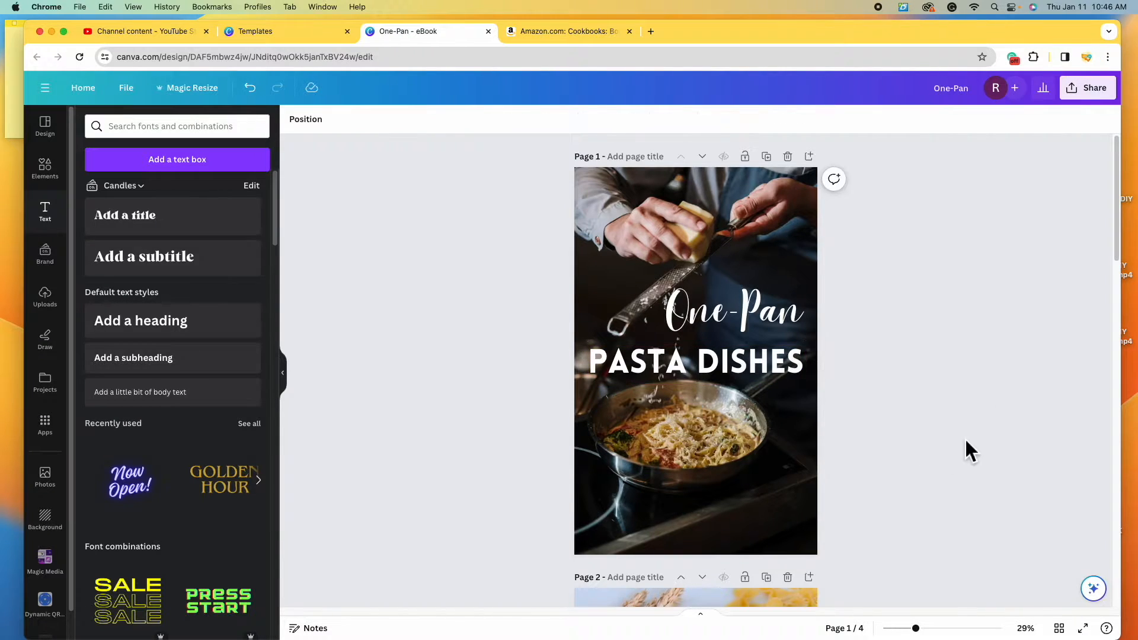
pyautogui.click(759, 369)
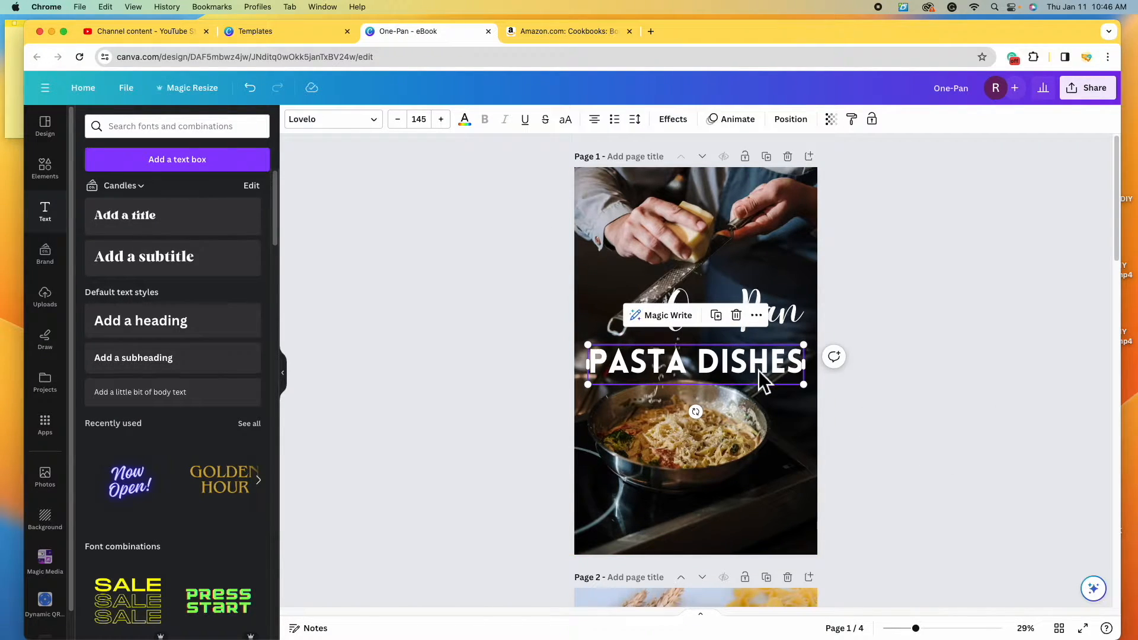
pyautogui.click(716, 314)
pyautogui.moveTo(744, 365); pyautogui.dragTo(756, 425)
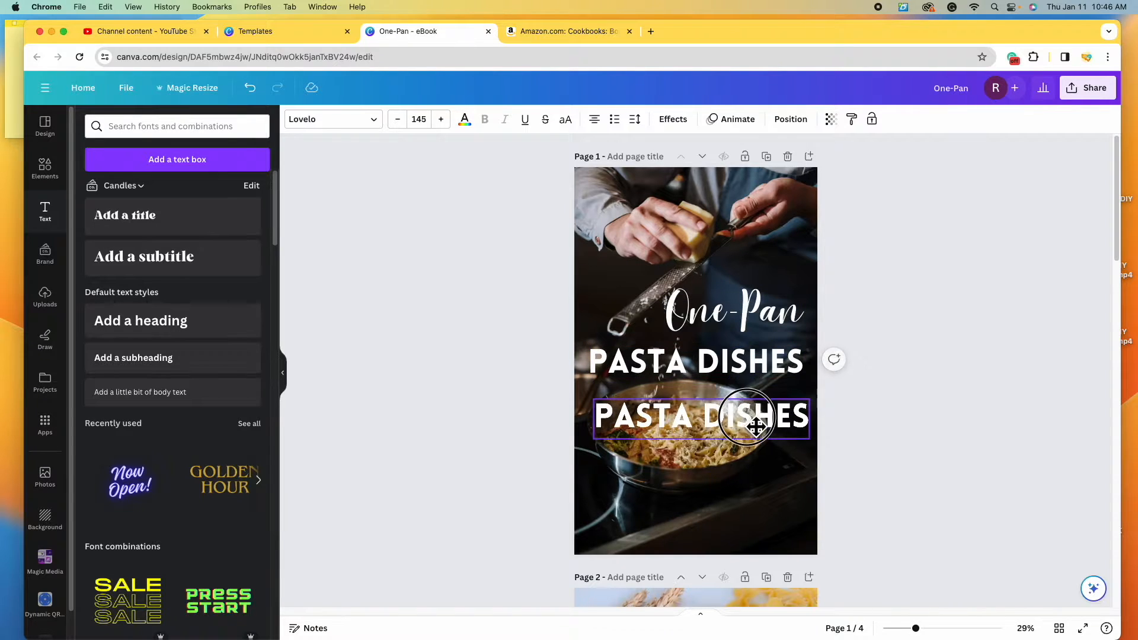
pyautogui.click(703, 425)
pyautogui.press('BackSpace')
pyautogui.press('BackSpace')
pyautogui.press('BackSpace')
pyautogui.press('BackSpace')
pyautogui.press('BackSpace')
pyautogui.press('BackSpace')
# - Delete DISHES and the RECIPES line so the title reads just PASTA
pyautogui.click(795, 376)
pyautogui.click(801, 373)
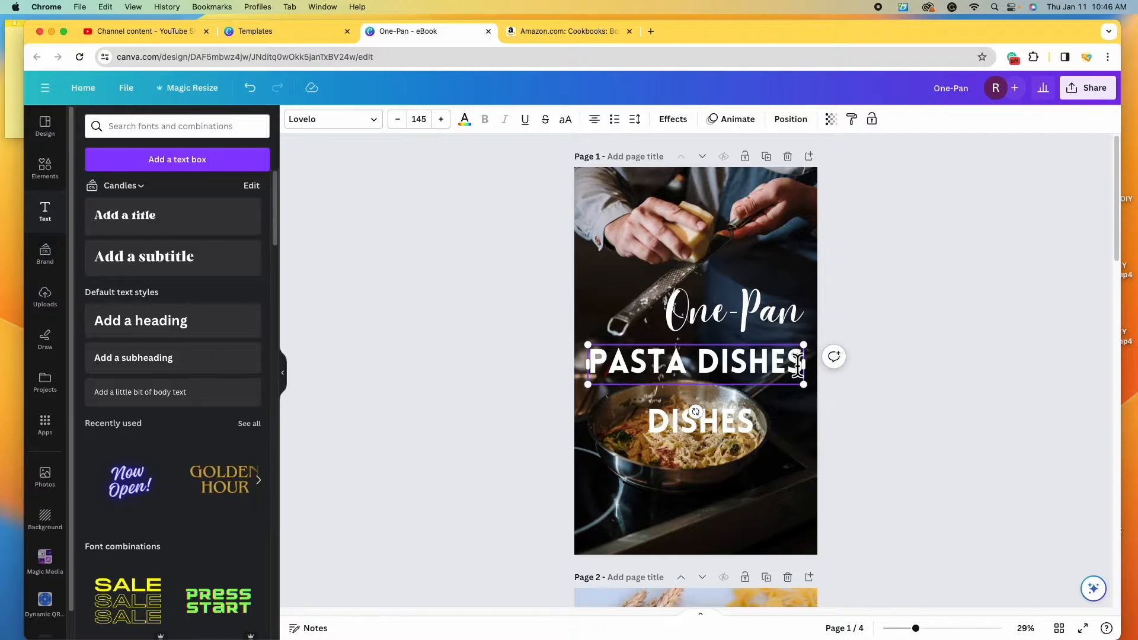
pyautogui.moveTo(802, 372); pyautogui.dragTo(697, 373)
pyautogui.press('BackSpace')
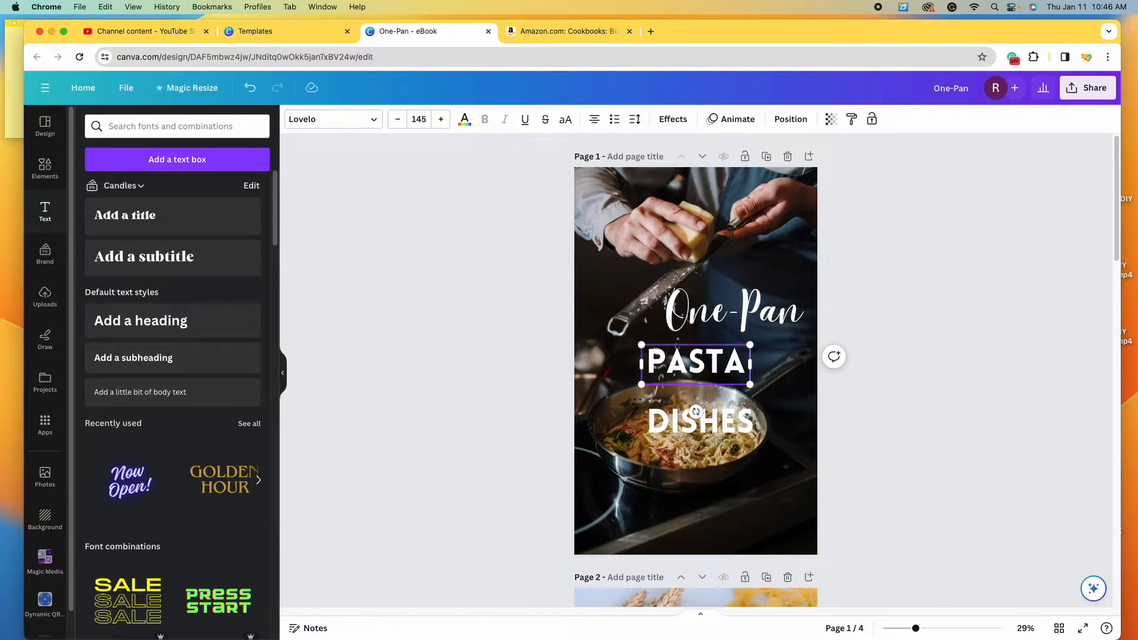
pyautogui.click(769, 389)
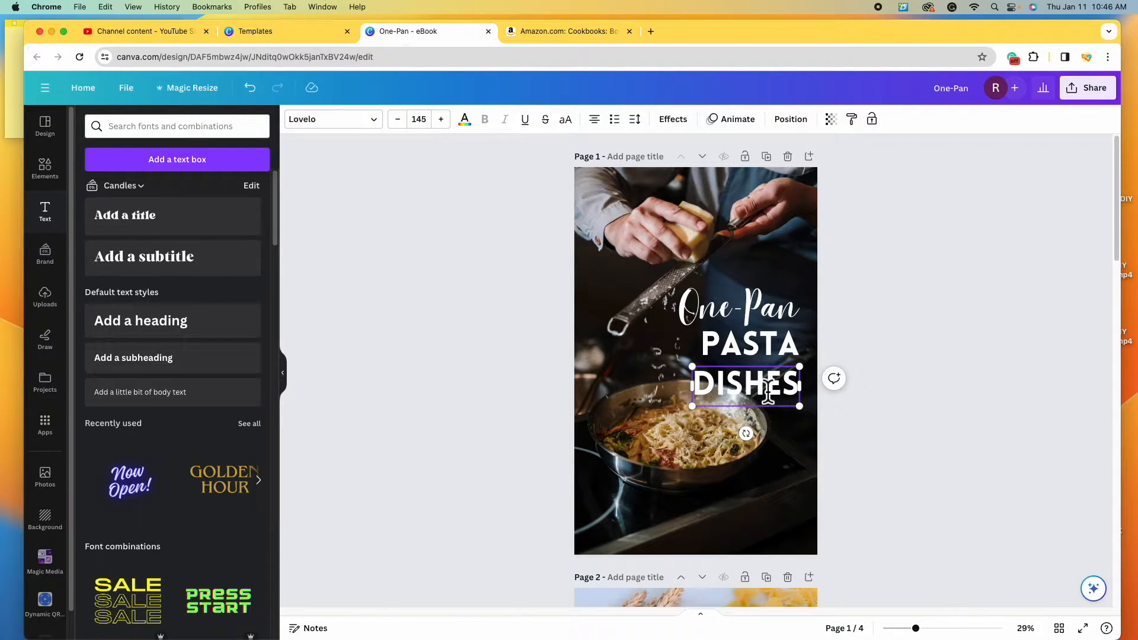
pyautogui.press('BackSpace')
pyautogui.press('BackSpace')
pyautogui.press('BackSpace')
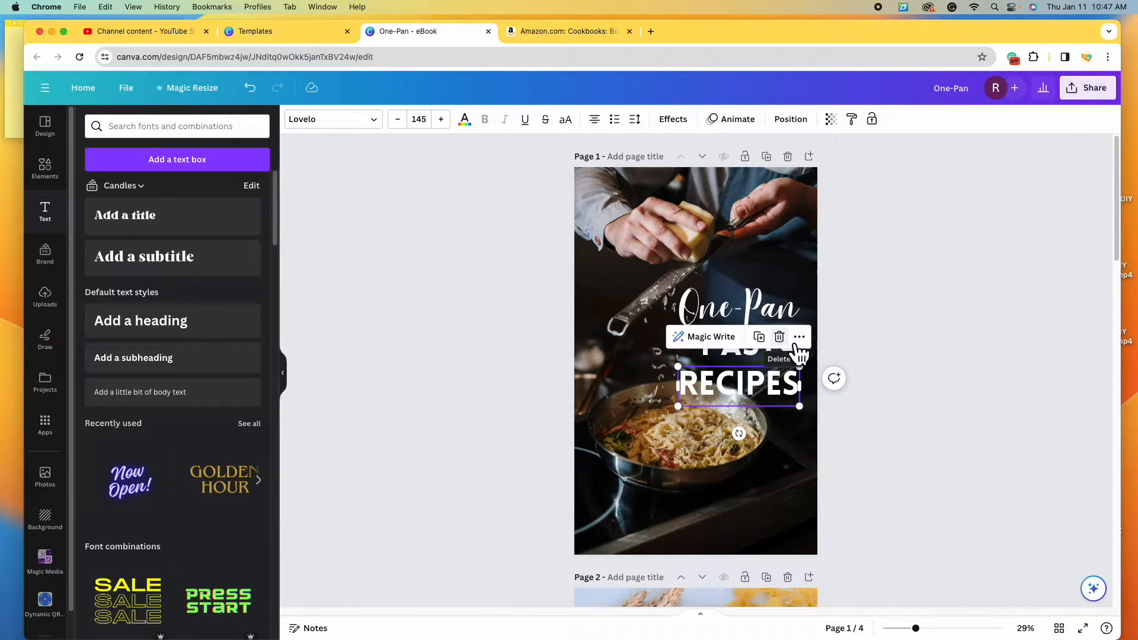
pyautogui.press('Delete')
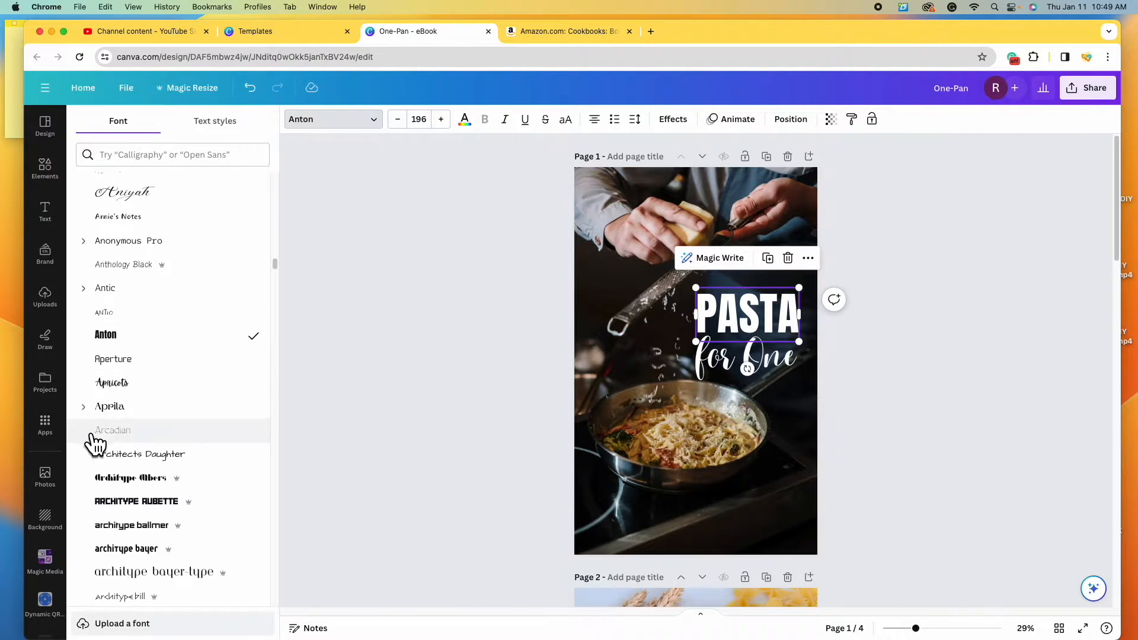
# - Move 'for One' directly under PASTA and right-align it
pyautogui.click(899, 402)
pyautogui.click(794, 372)
pyautogui.moveTo(793, 375); pyautogui.dragTo(789, 375)
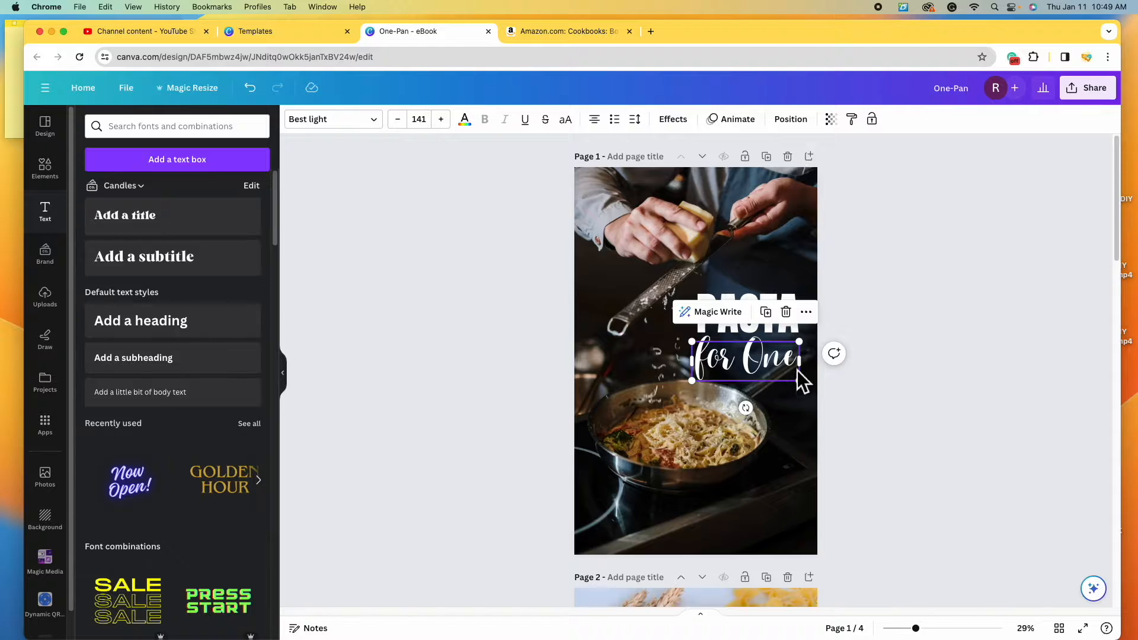
pyautogui.click(596, 120)
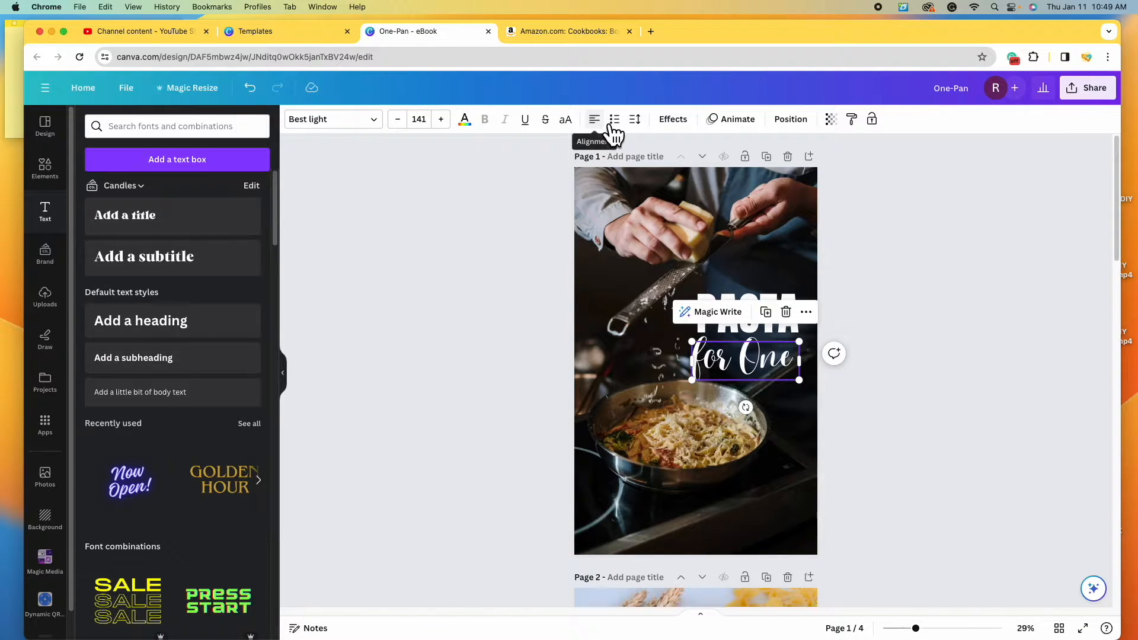
pyautogui.click(605, 119)
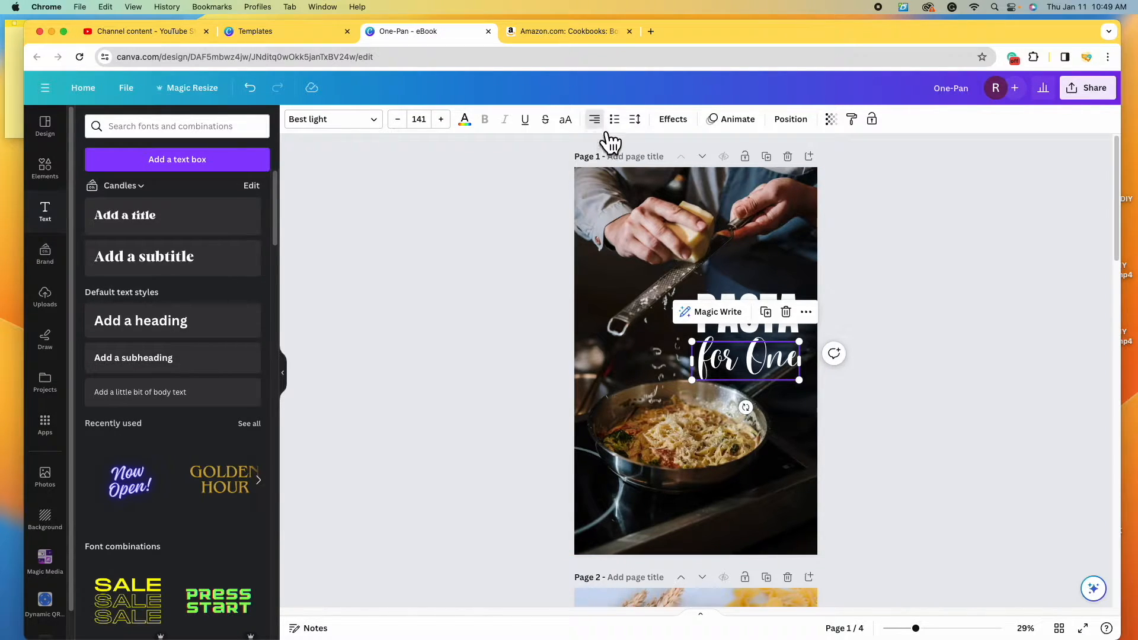
pyautogui.click(745, 304)
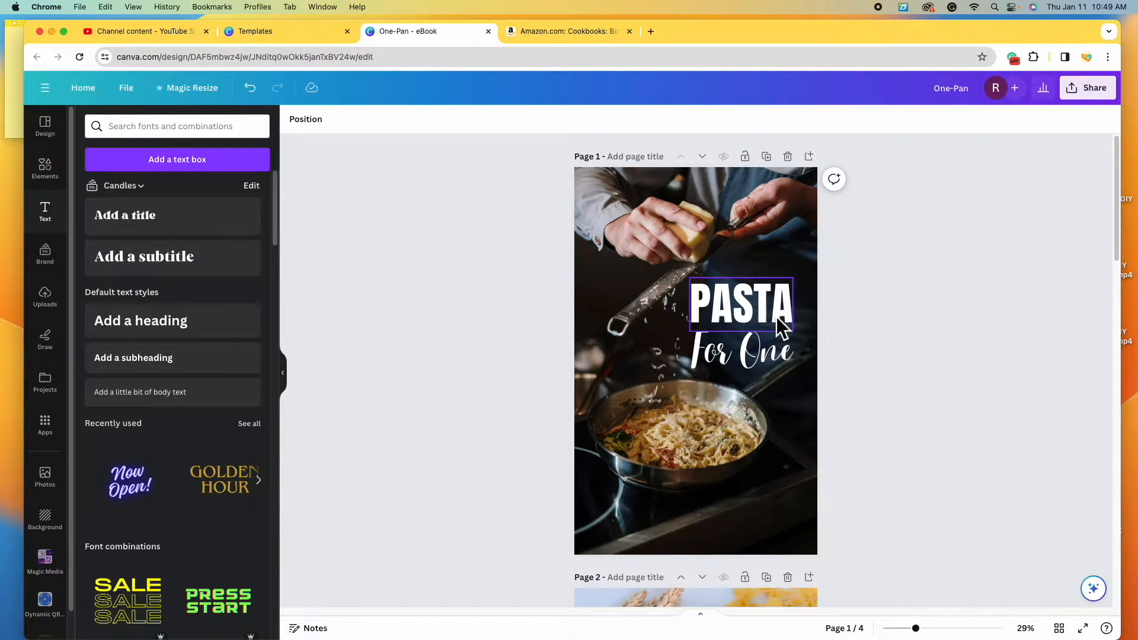
# - Try yellow, light orange and coral red on PASTA, then apply a brown from Photo colors
pyautogui.click(752, 300)
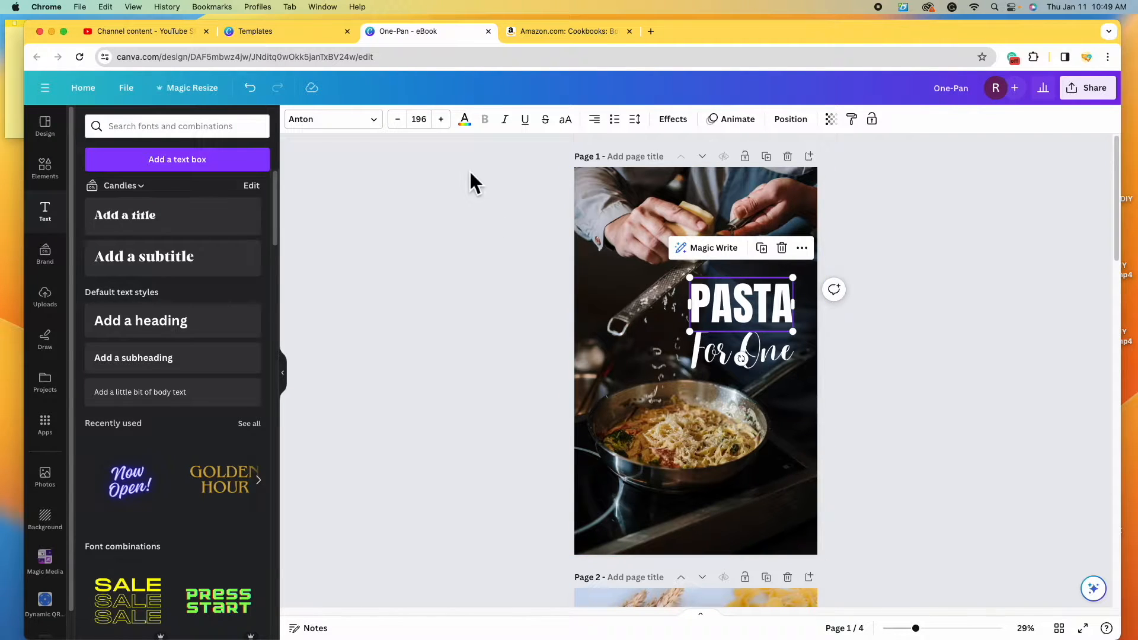
pyautogui.click(465, 121)
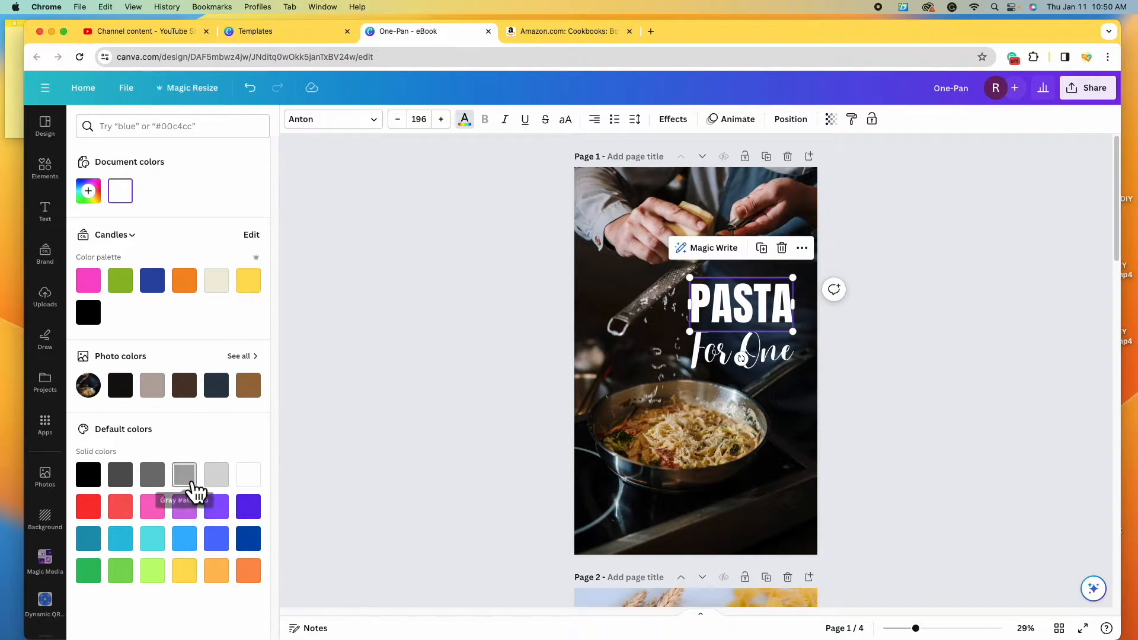
pyautogui.click(184, 571)
pyautogui.click(216, 573)
pyautogui.click(120, 507)
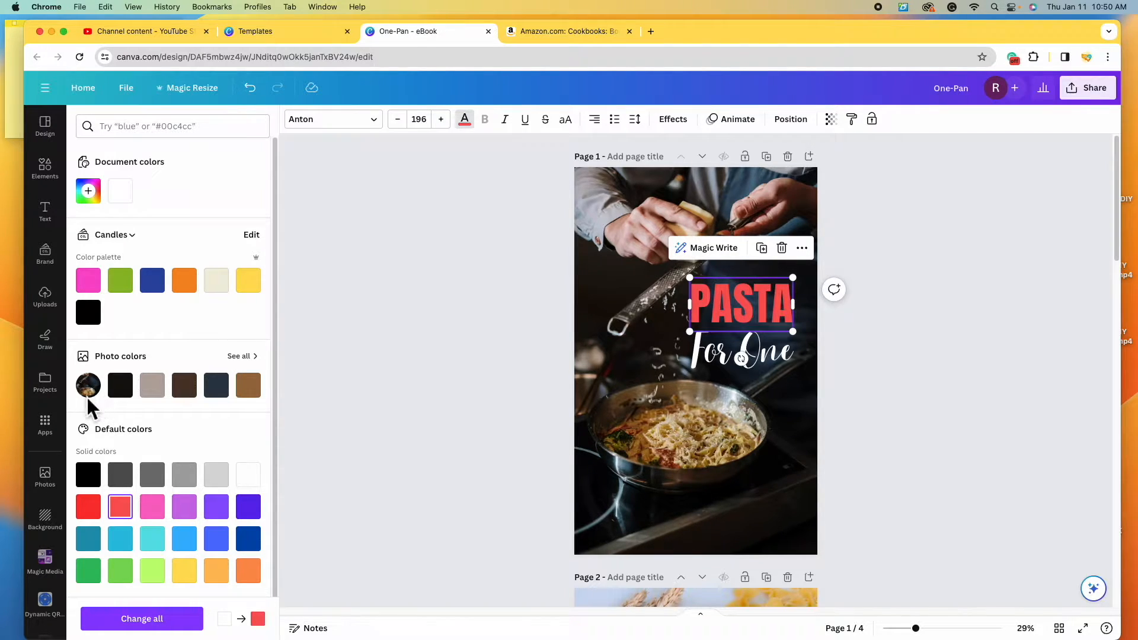
pyautogui.click(150, 386)
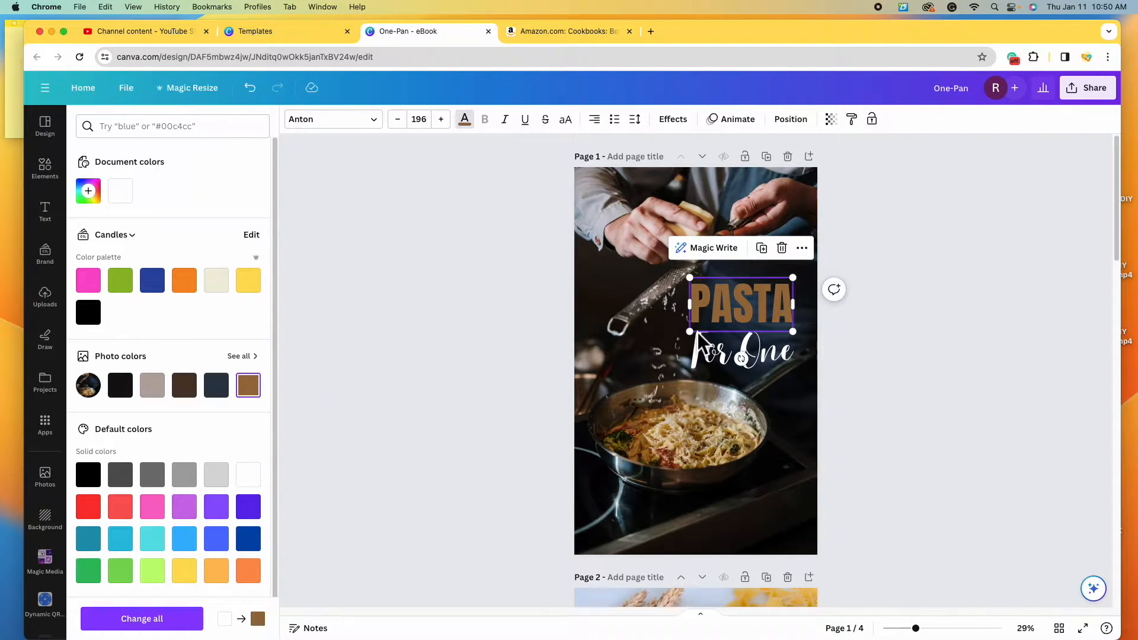
# - Add a custom text colour and eyedrop the photo until PASTA is pale cream #E8DCD4
pyautogui.click(102, 202)
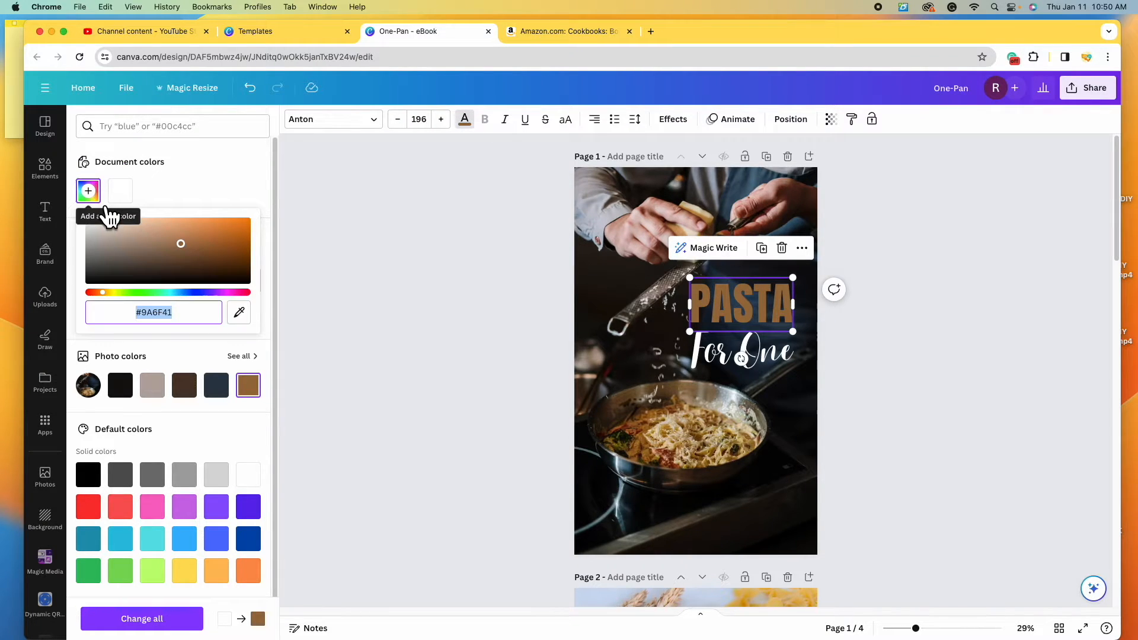
pyautogui.moveTo(113, 292); pyautogui.dragTo(190, 312)
pyautogui.moveTo(195, 231)
pyautogui.mouseDown()
pyautogui.moveTo(232, 239)
pyautogui.moveTo(152, 254)
pyautogui.moveTo(150, 234)
pyautogui.moveTo(193, 239)
pyautogui.mouseUp()
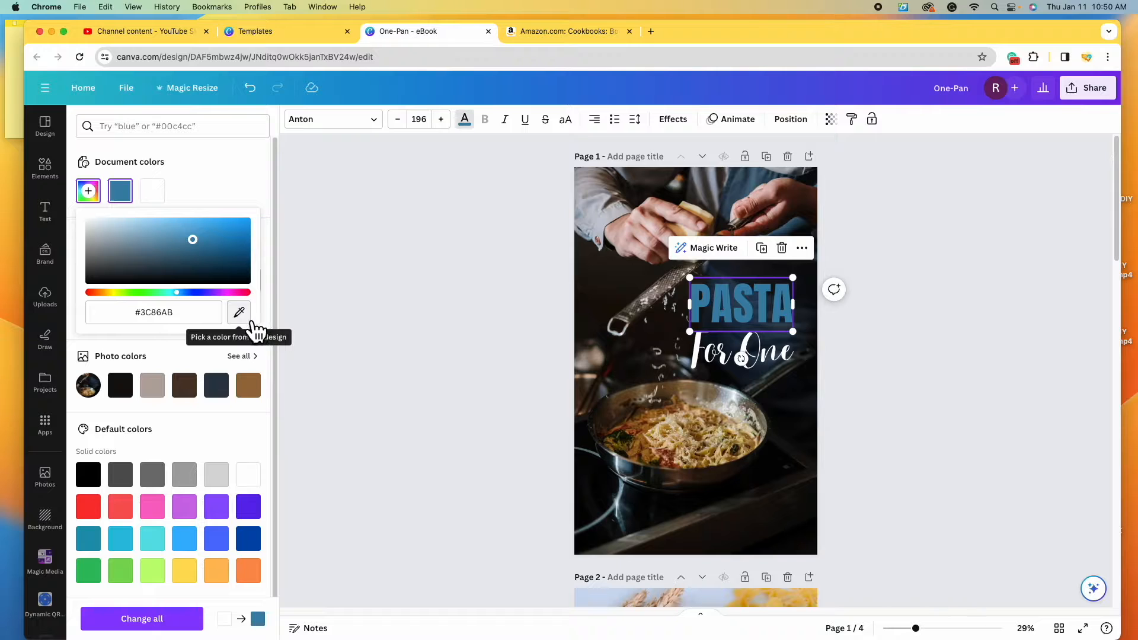
pyautogui.click(253, 323)
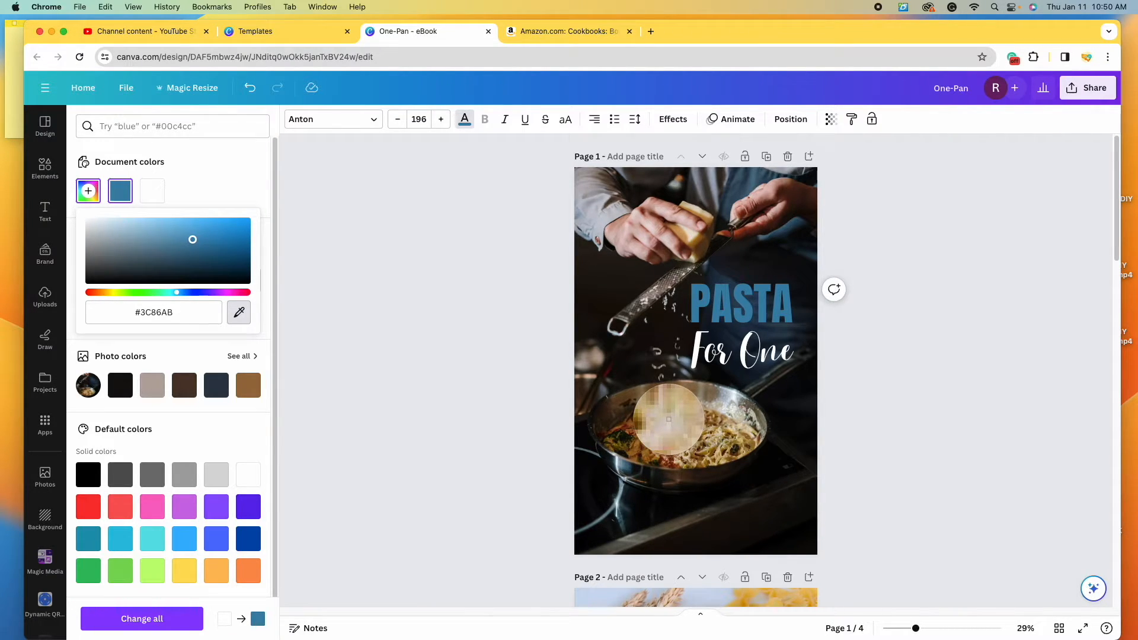
pyautogui.click(668, 418)
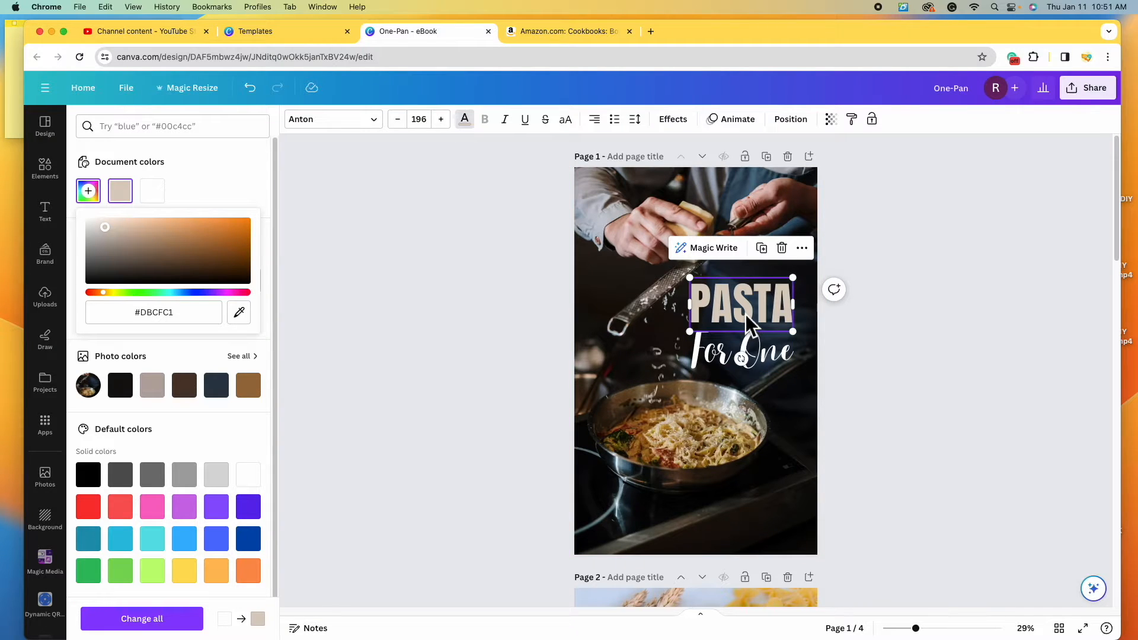
pyautogui.click(238, 312)
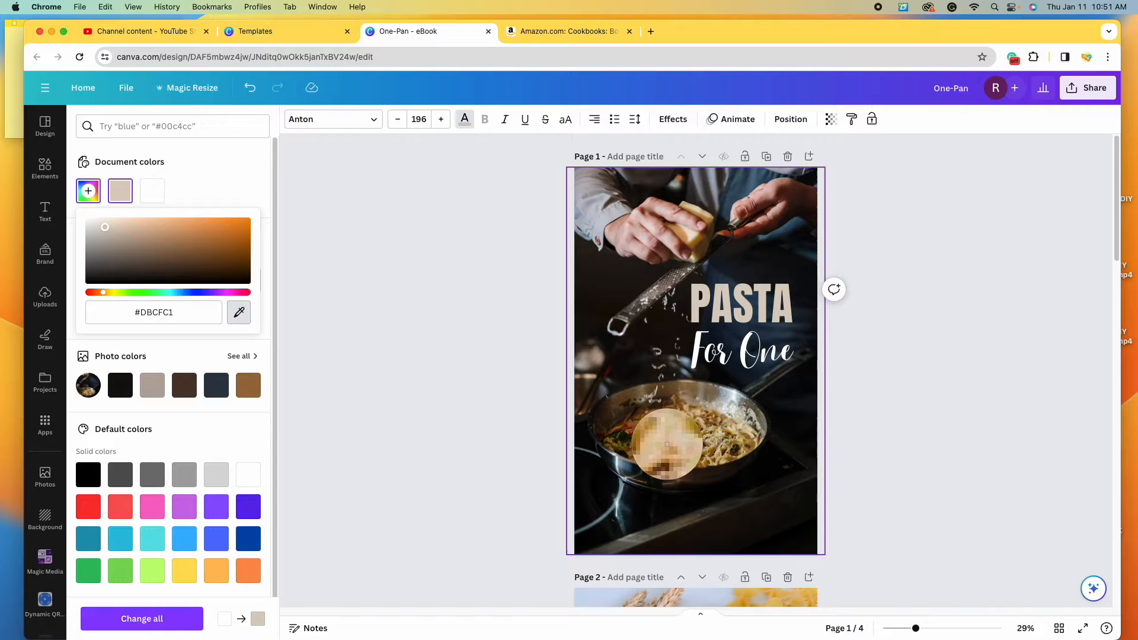
pyautogui.click(667, 441)
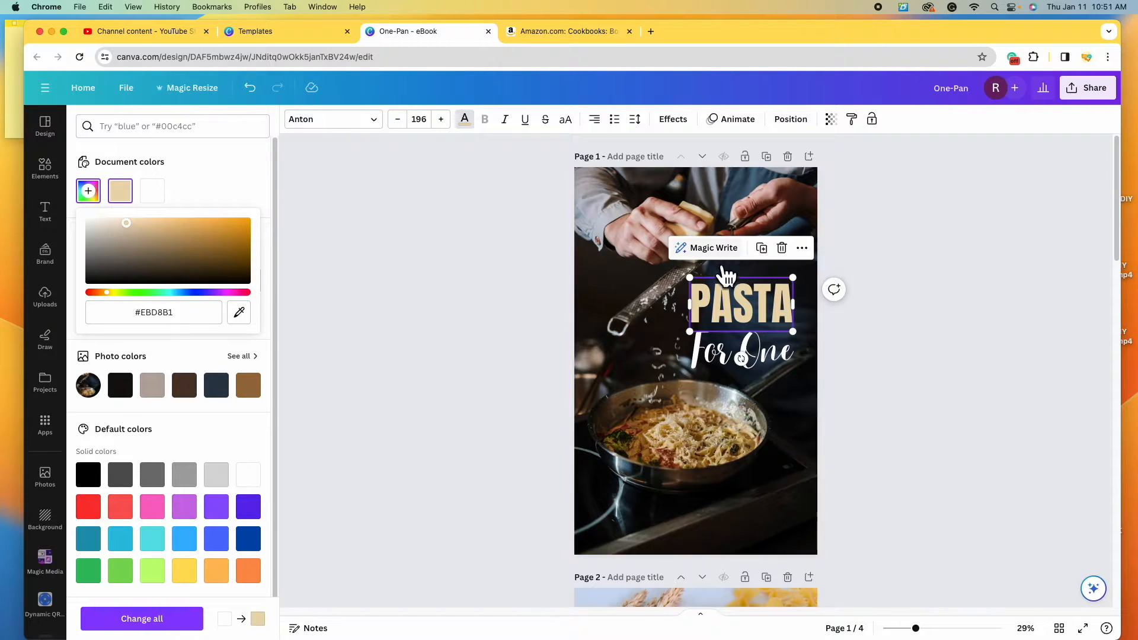
pyautogui.click(239, 312)
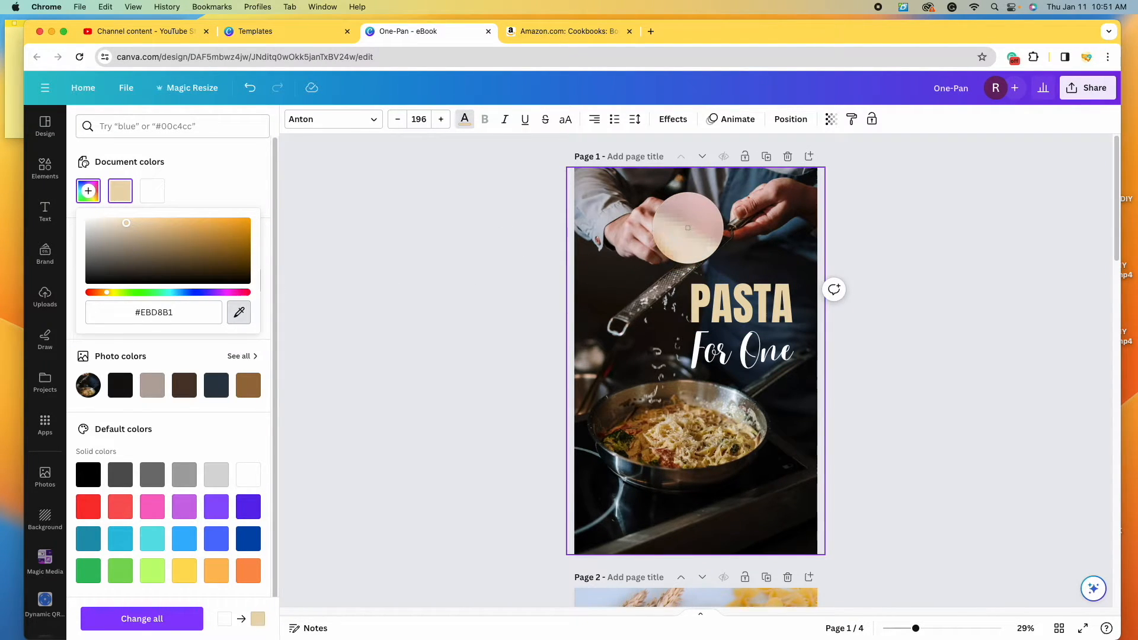
pyautogui.click(686, 229)
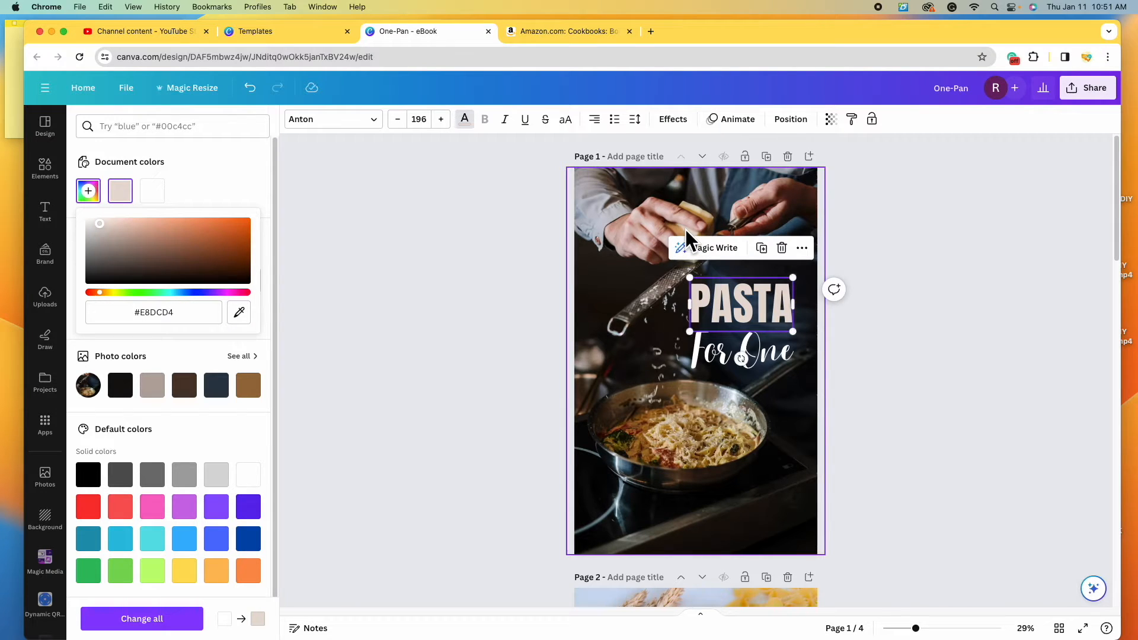
pyautogui.click(920, 422)
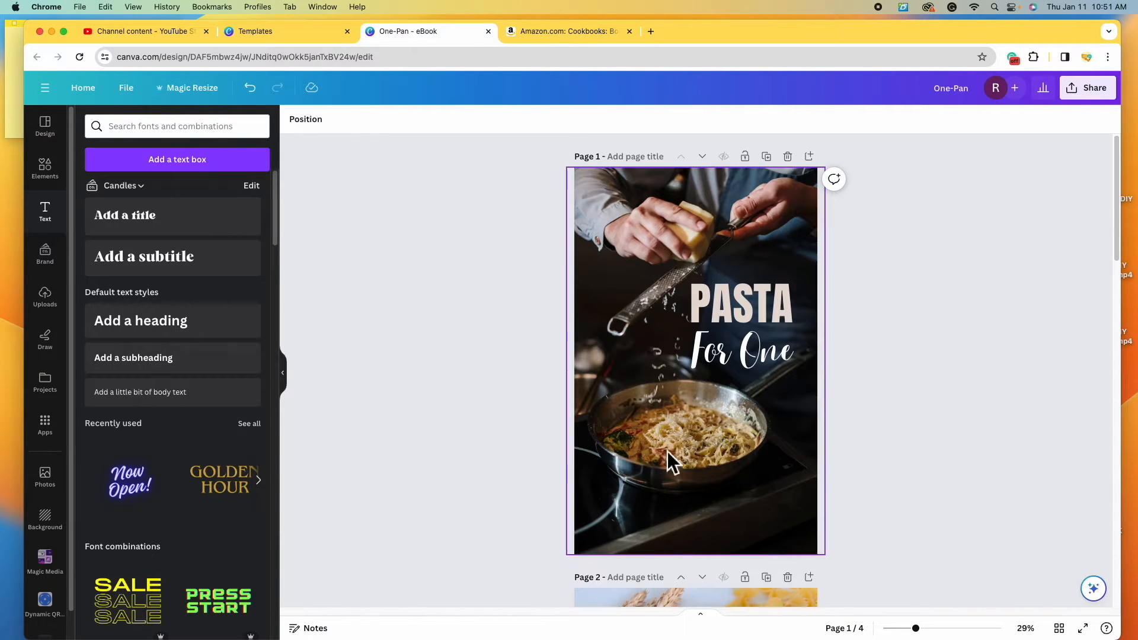
# - Undo PASTA back to pale yellow #FFEAA9 and trial yellow swatches on 'For One', leaving it white
pyautogui.click(259, 96)
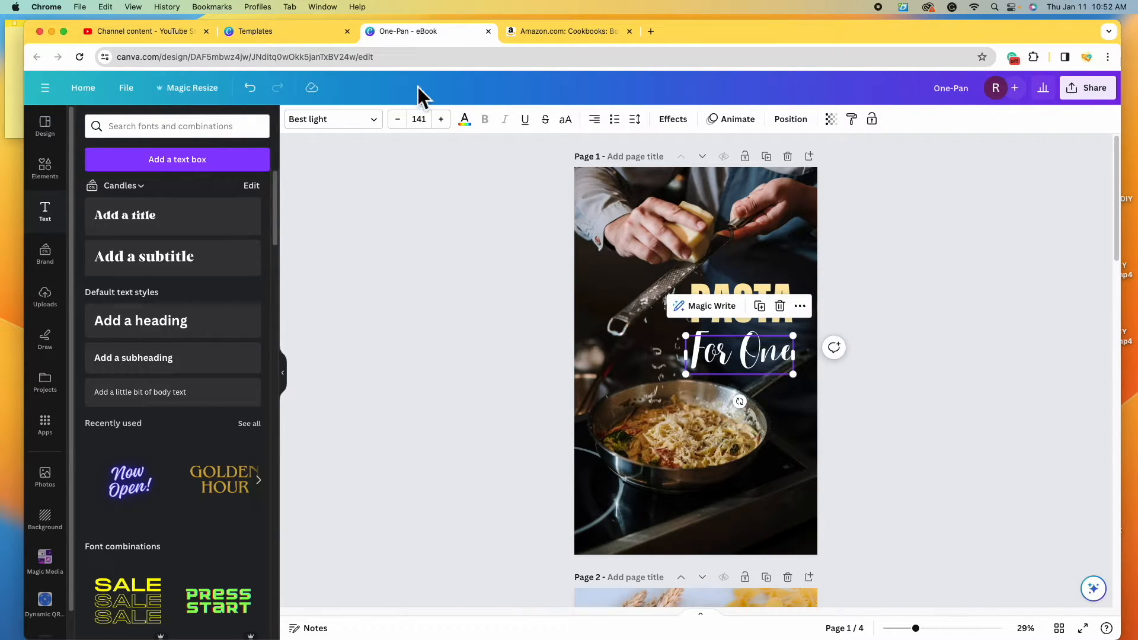
pyautogui.click(468, 124)
pyautogui.click(124, 199)
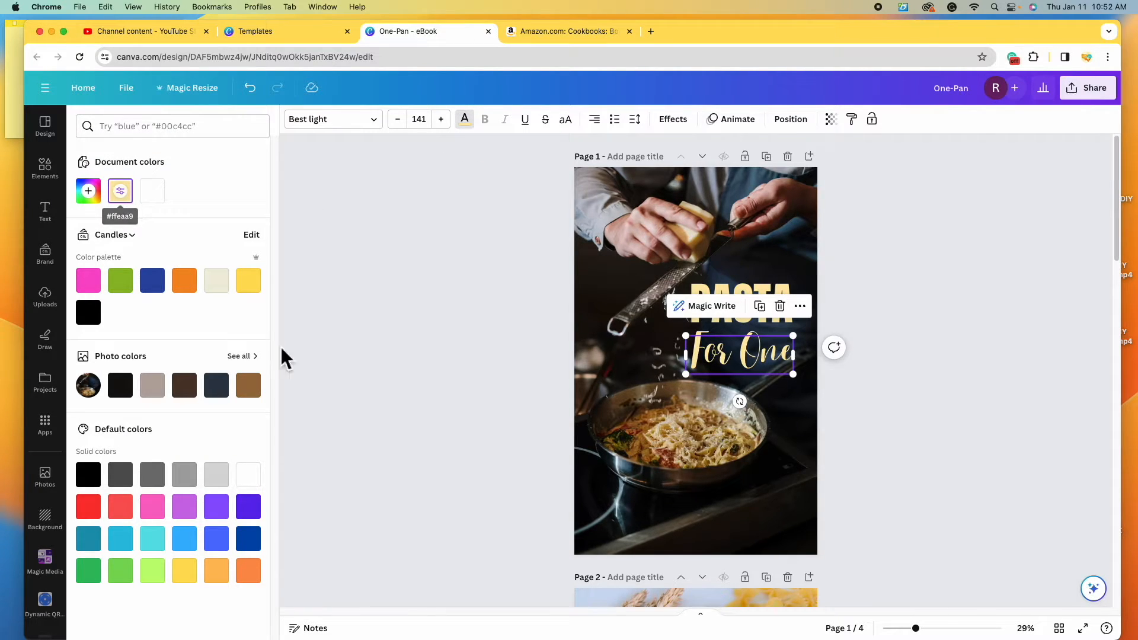
pyautogui.click(255, 288)
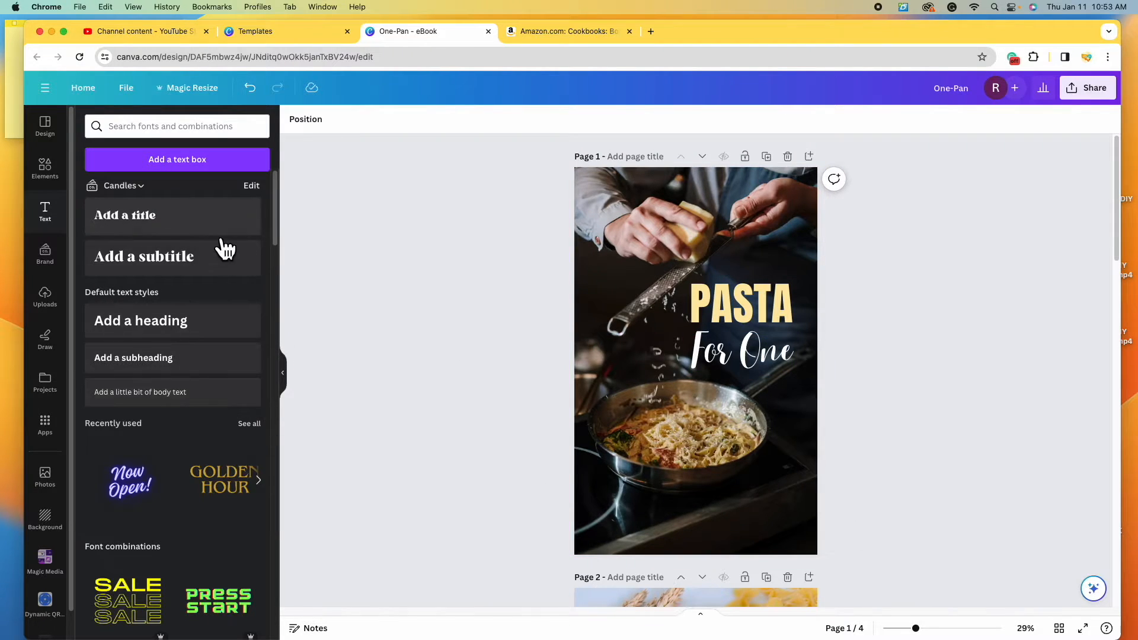
# - Add a subheading reading '50 recipes for singles' in the Sanchez font
pyautogui.click(177, 371)
pyautogui.click(1067, 501)
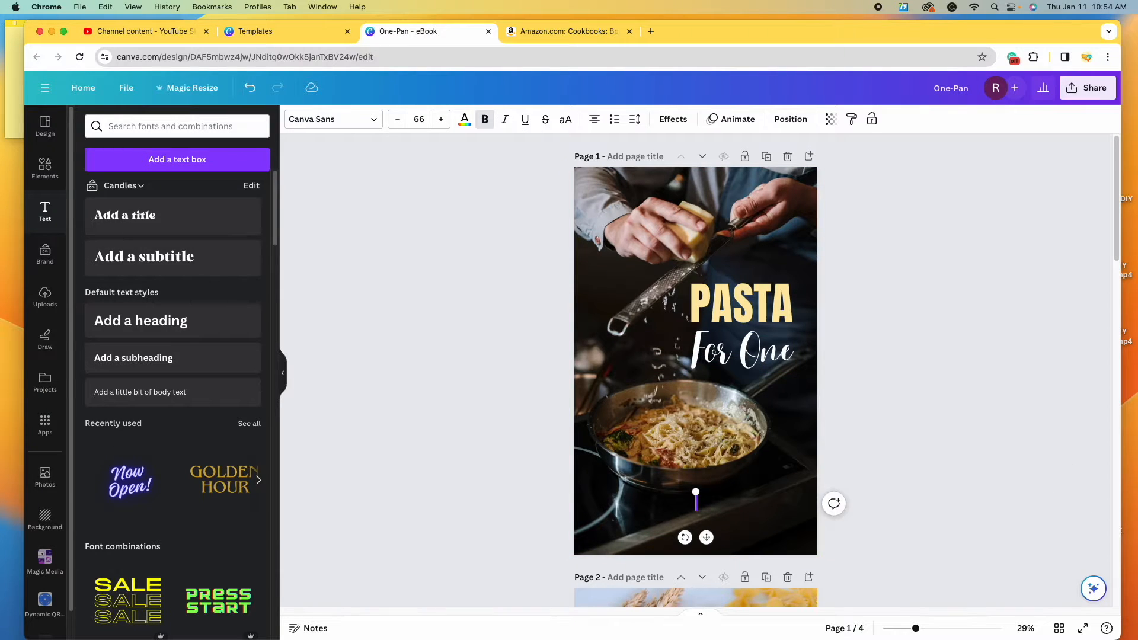
pyautogui.write('50 recipes for singles')
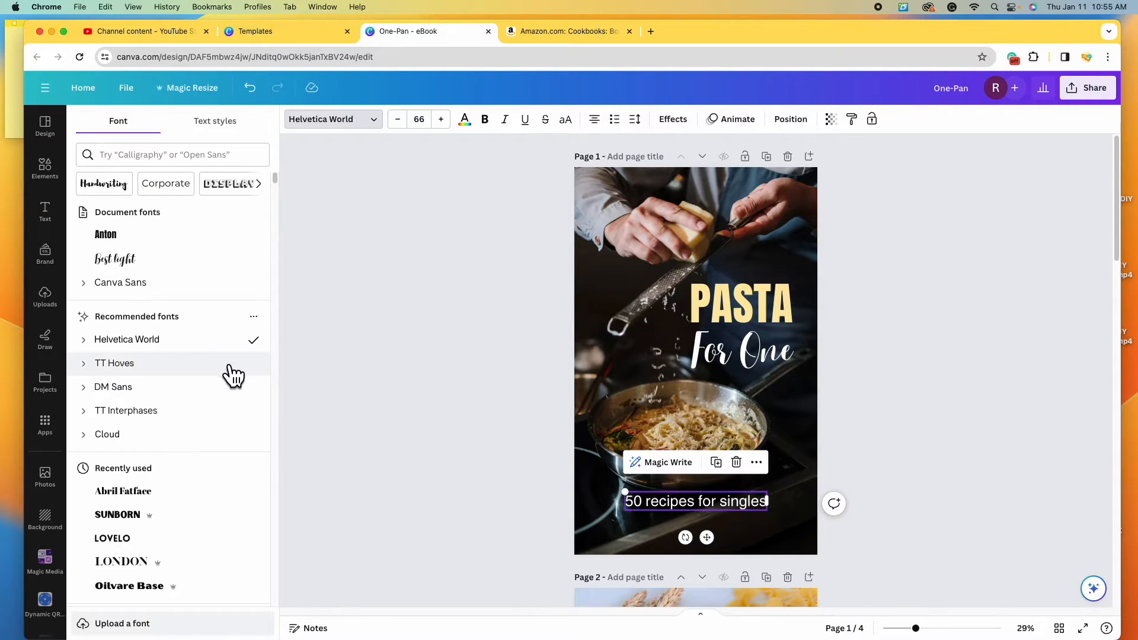
pyautogui.scroll(-15, 233, 375)
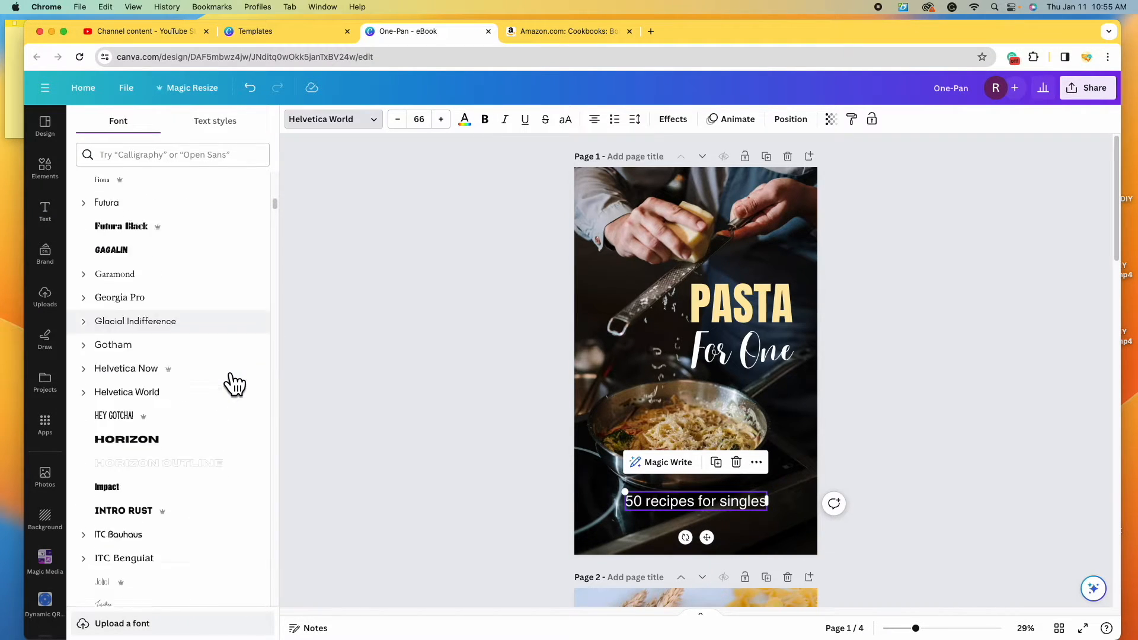
pyautogui.scroll(-10, 230, 376)
pyautogui.click(217, 409)
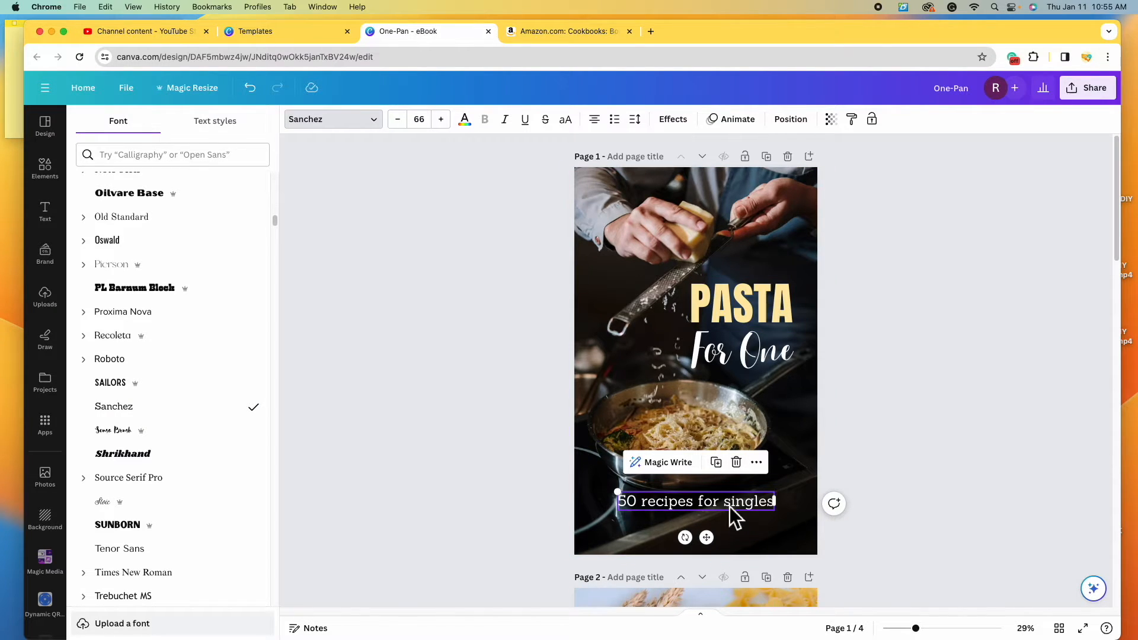
# - Colour the subtitle pale yellow #ffeaa5 and move it slightly lower on the cover
pyautogui.click(466, 120)
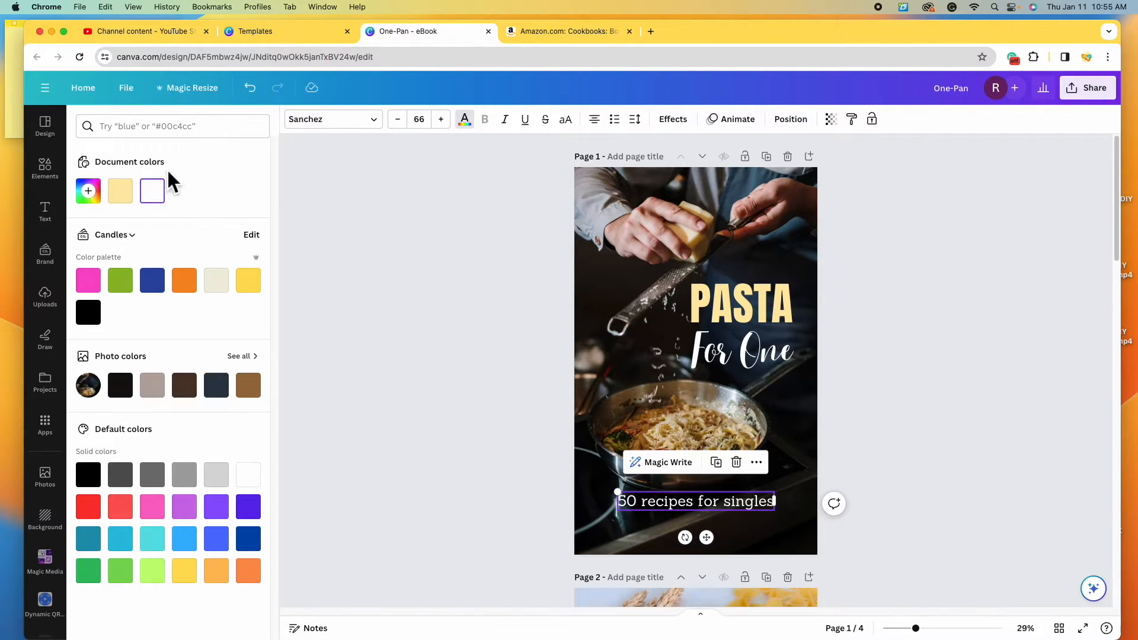
pyautogui.click(131, 200)
pyautogui.click(879, 473)
pyautogui.moveTo(716, 503); pyautogui.dragTo(716, 511)
pyautogui.click(1021, 493)
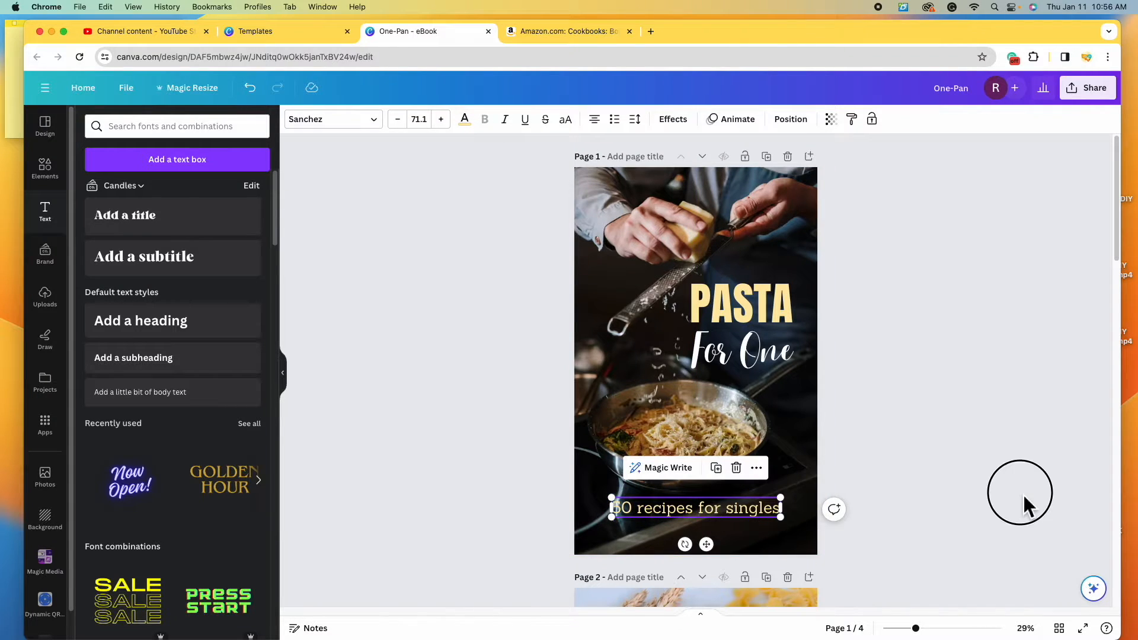
# - Duplicate the PASTA title below, retype it as the author's name, and widen it to one line
pyautogui.click(779, 301)
pyautogui.click(762, 248)
pyautogui.moveTo(759, 326); pyautogui.dragTo(711, 472)
pyautogui.doubleClick(711, 472)
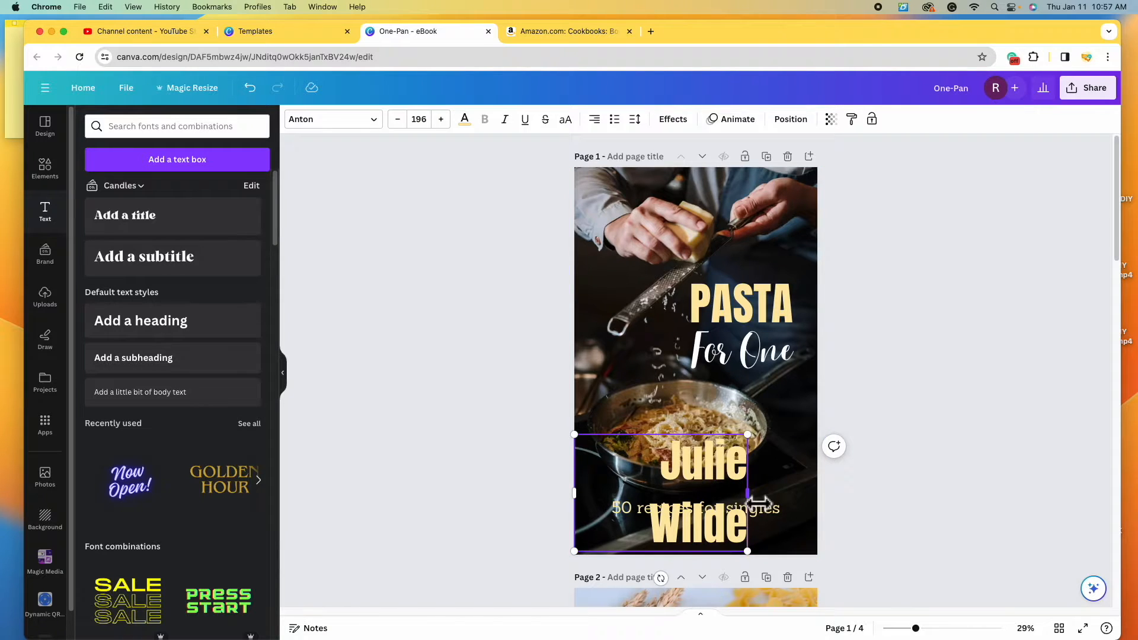
pyautogui.moveTo(748, 492); pyautogui.dragTo(780, 486)
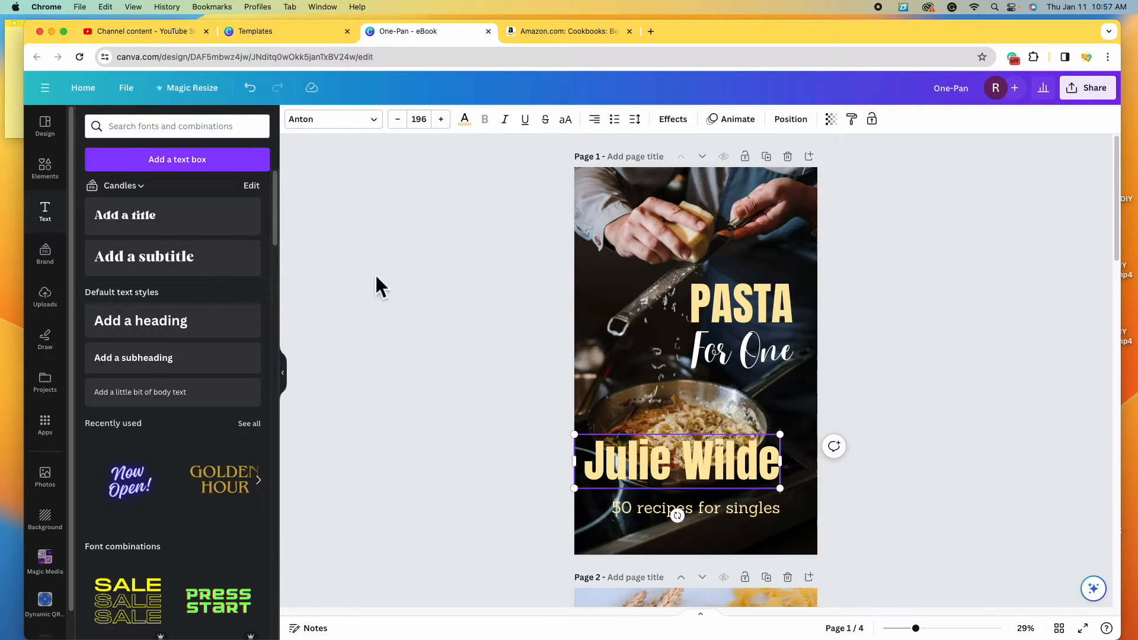
# - Set the author name to size 72 with centre text alignment
pyautogui.click(420, 120)
pyautogui.write('72')
pyautogui.press('Return')
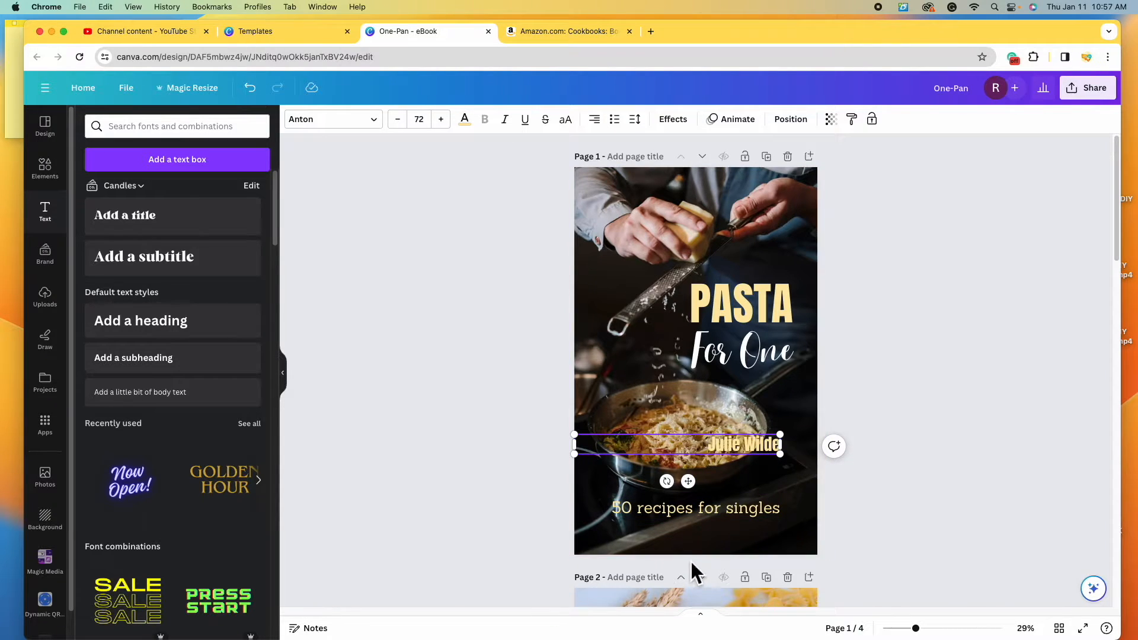
pyautogui.click(594, 120)
pyautogui.click(609, 130)
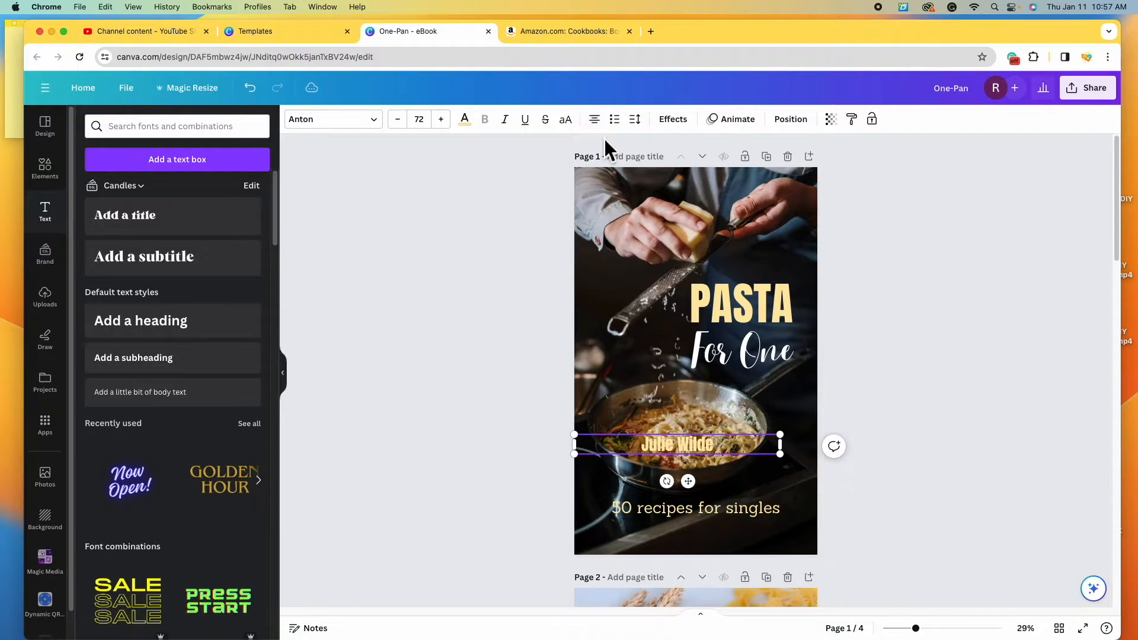
pyautogui.click(859, 504)
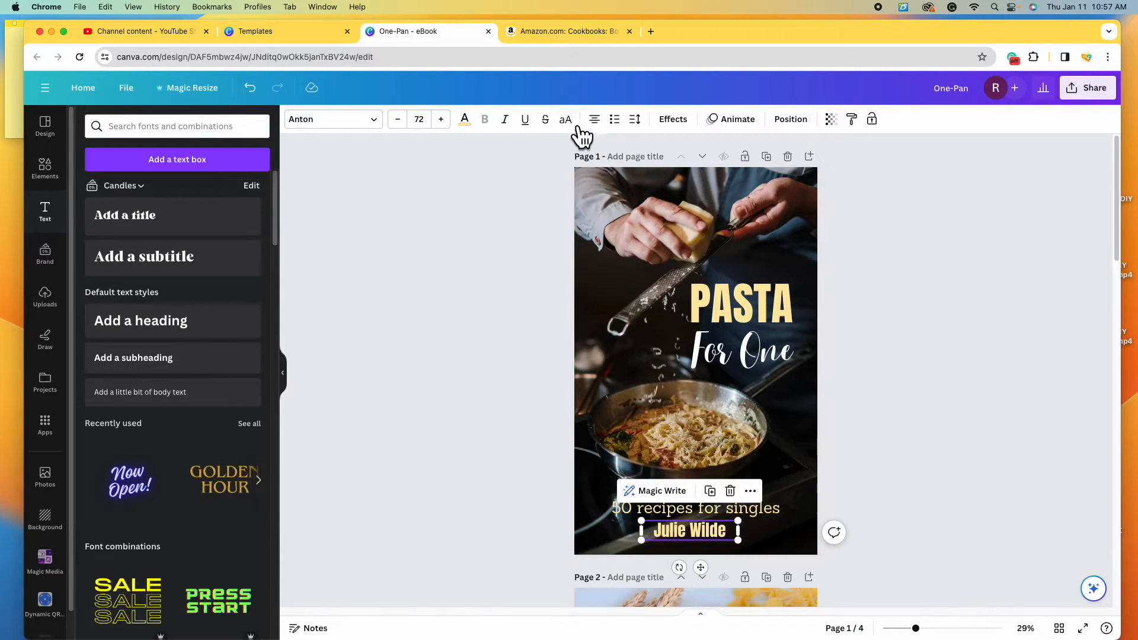
# - Make the author name white, centre it horizontally on the page, and nudge the subtitle up
pyautogui.click(469, 122)
pyautogui.click(161, 195)
pyautogui.moveTo(699, 536); pyautogui.dragTo(667, 544)
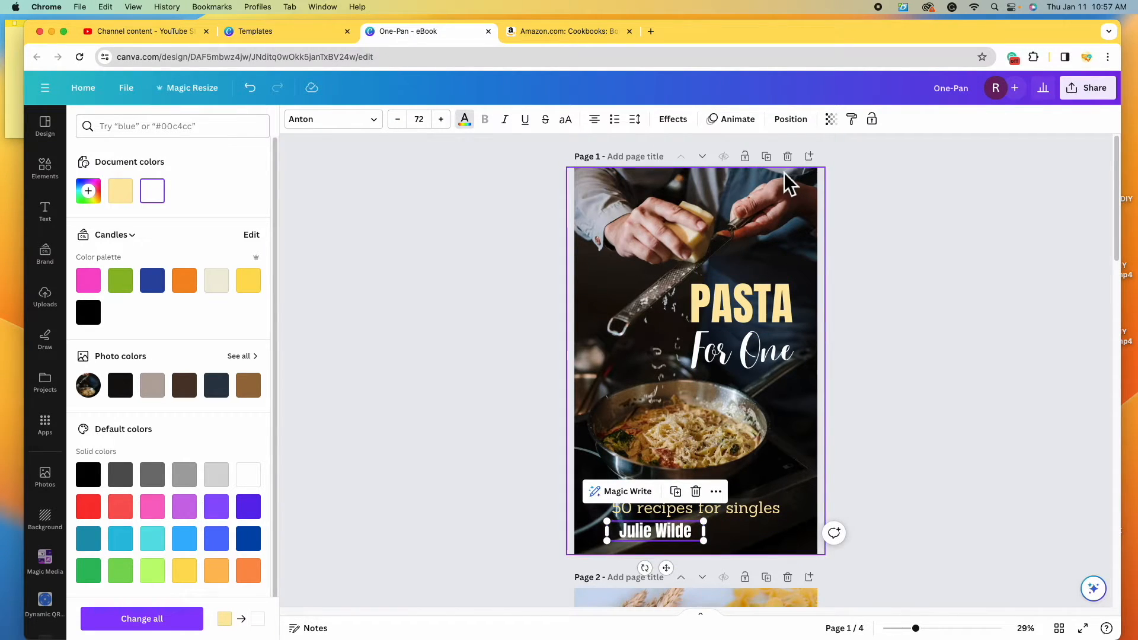
pyautogui.click(794, 122)
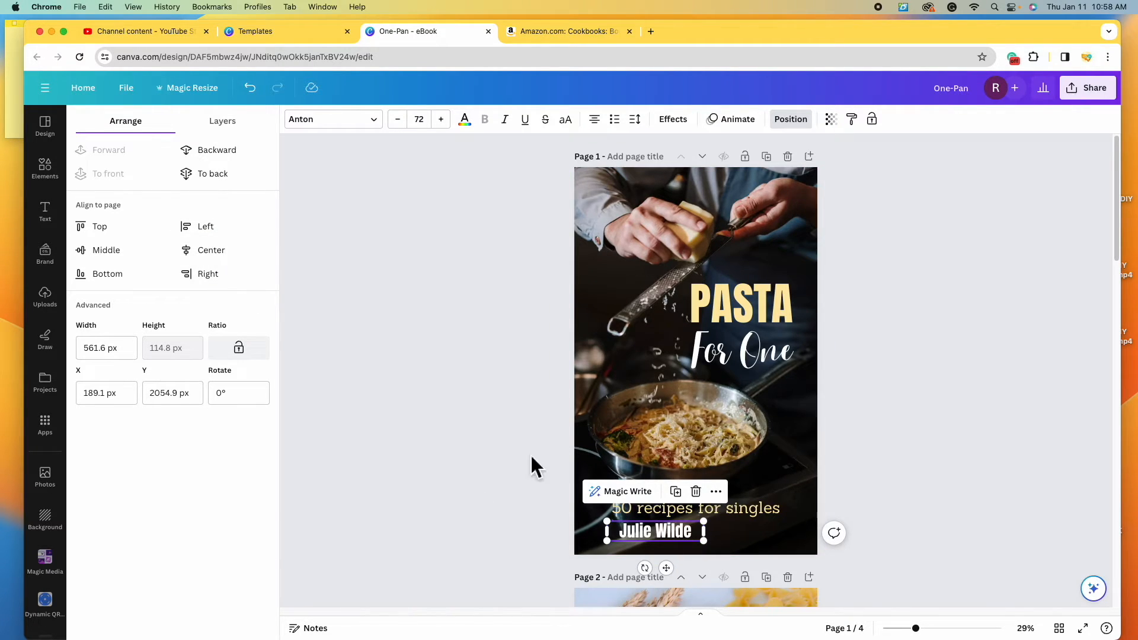
pyautogui.click(260, 261)
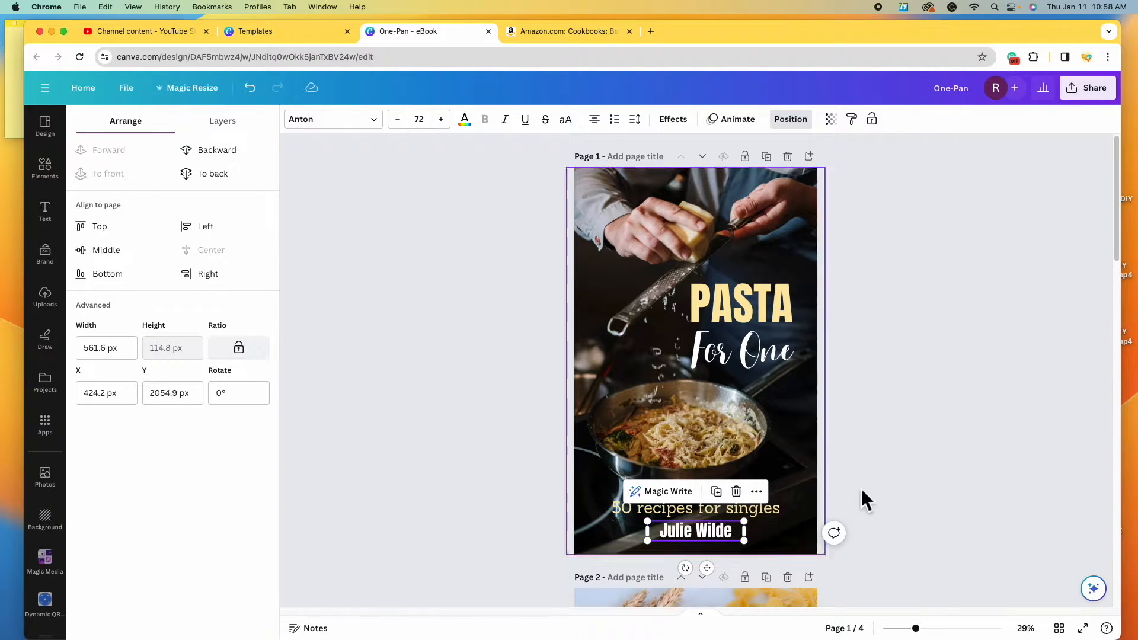
pyautogui.press('Escape')
pyautogui.press('Escape')
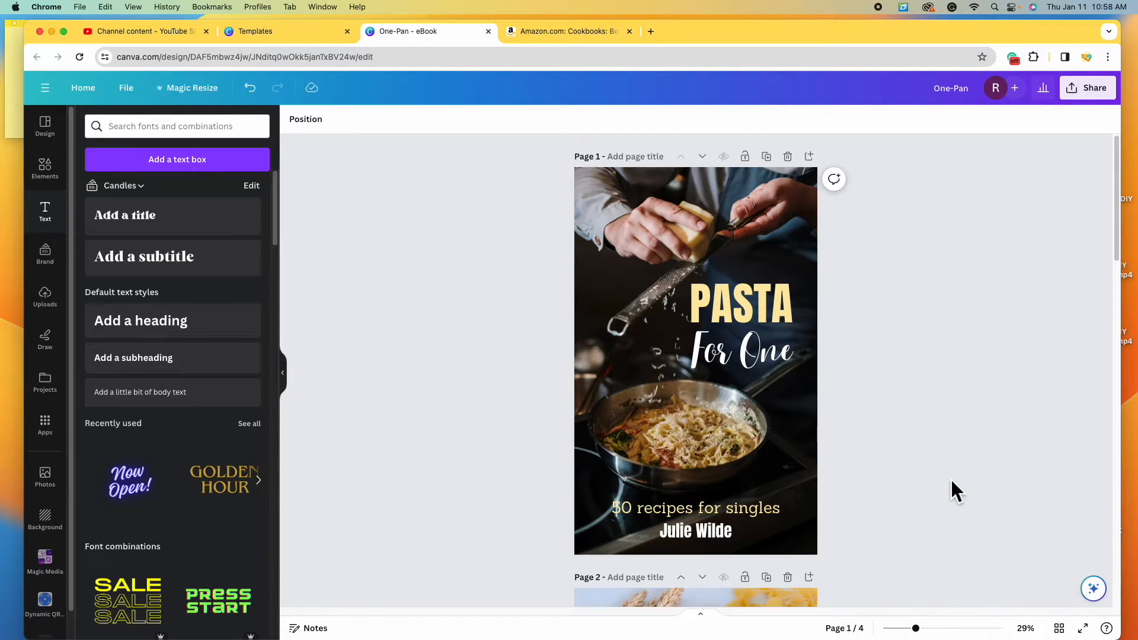
pyautogui.moveTo(776, 518); pyautogui.dragTo(759, 503)
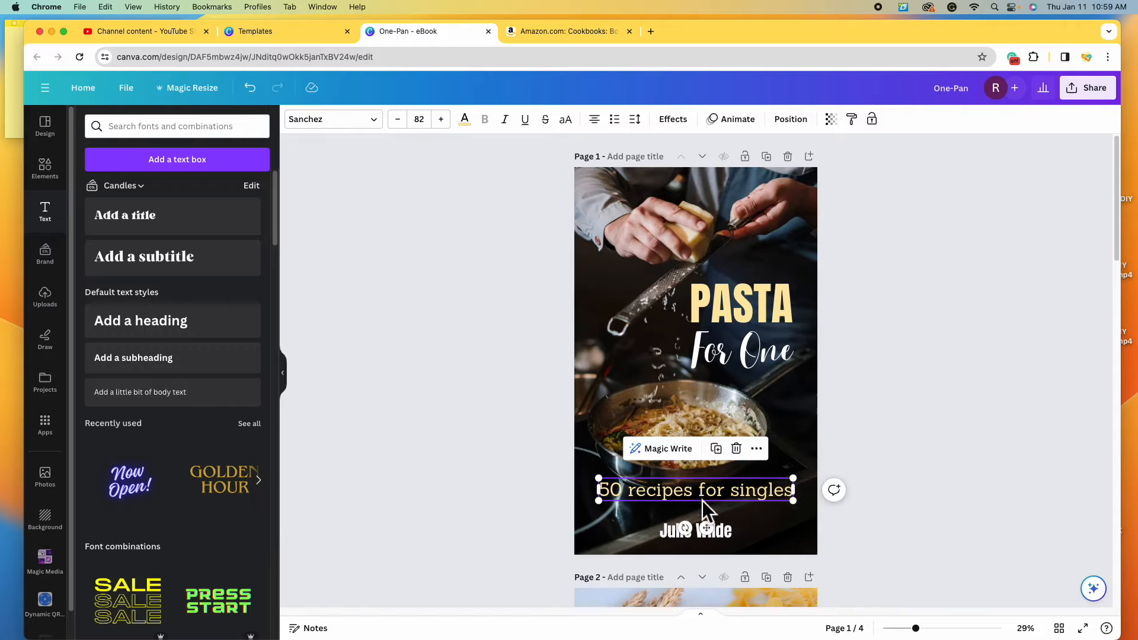
# - Switch the subtitle to Archivo Black, reword it 'A Cookbook For Singles', and centre it above the author
pyautogui.click(332, 119)
pyautogui.scroll(-2, 216, 421)
pyautogui.click(217, 473)
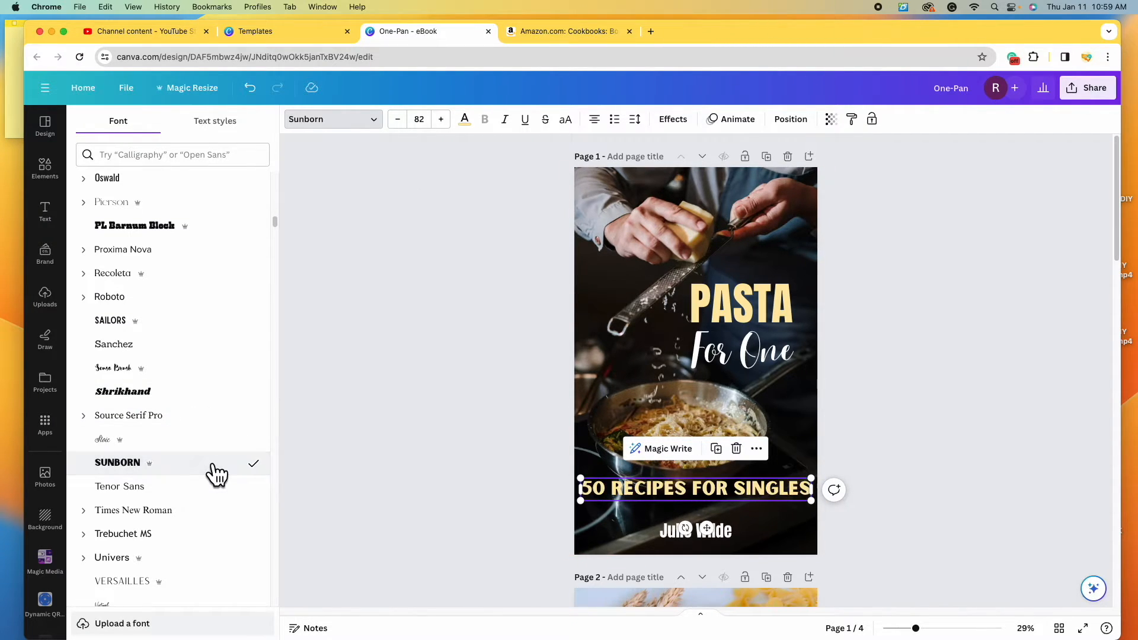
pyautogui.scroll(-2, 221, 465)
pyautogui.hotkey('ctrl', 'z')
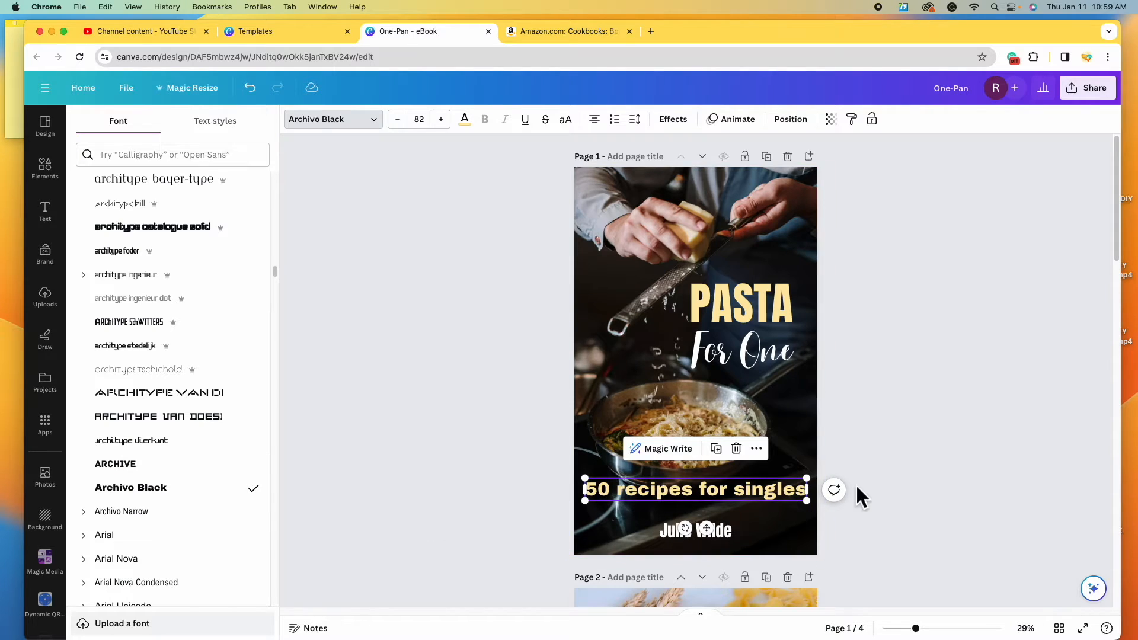
pyautogui.moveTo(806, 501); pyautogui.dragTo(780, 510)
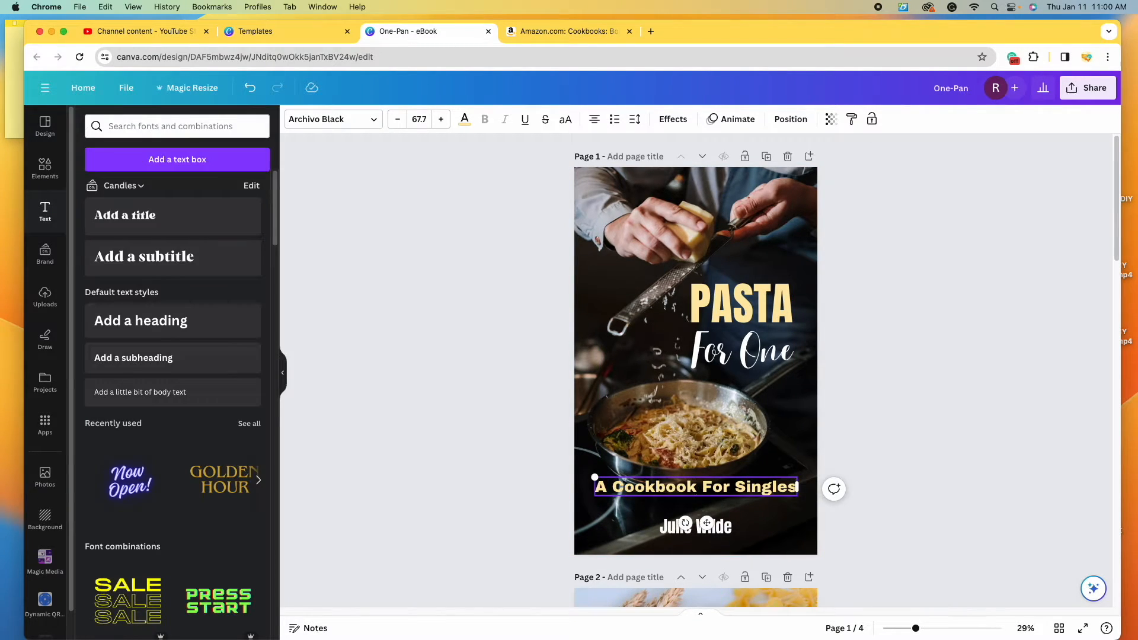
pyautogui.click(938, 421)
pyautogui.moveTo(702, 491); pyautogui.dragTo(705, 496)
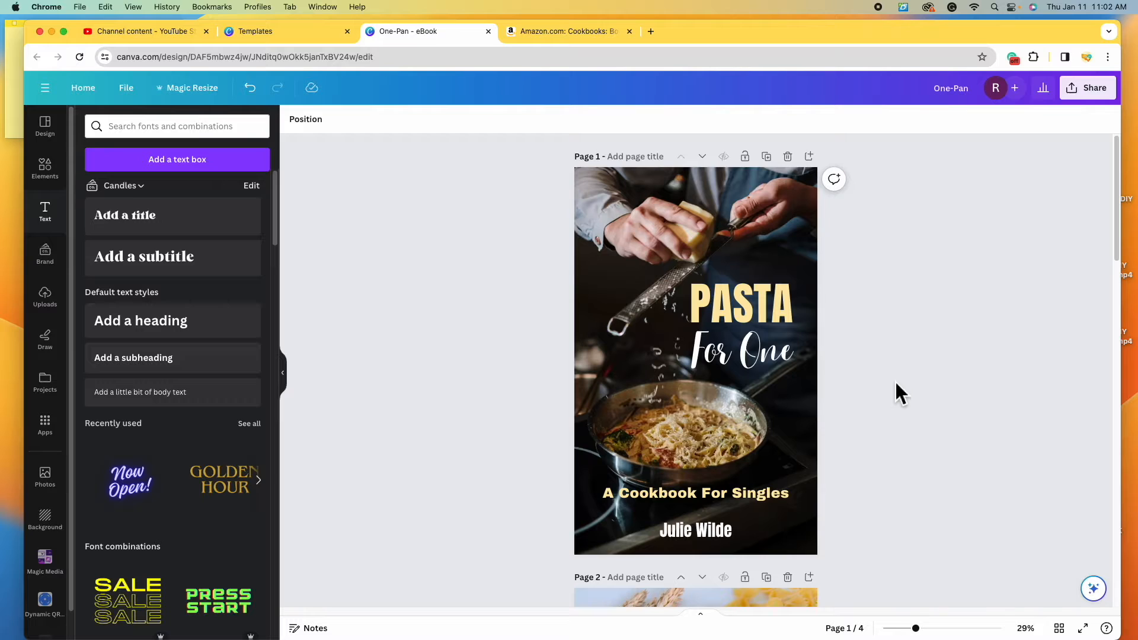
# - Set the page 2 pasta-varieties photo's transparency to 80 so it looks paler
pyautogui.scroll(-10, 892, 389)
pyautogui.scroll(5, 894, 396)
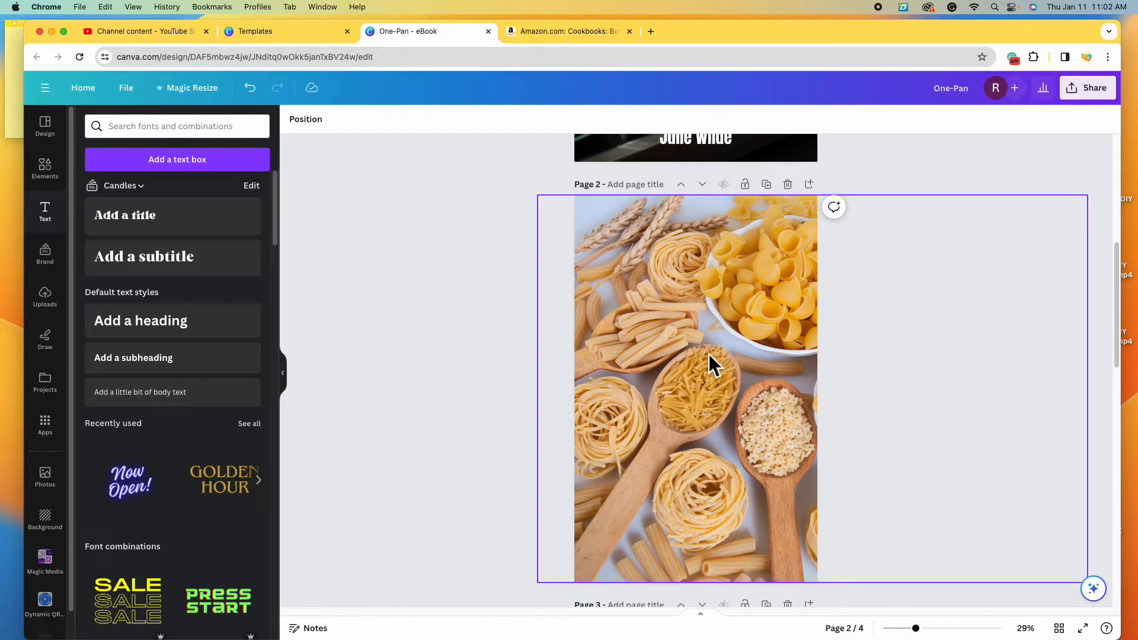
pyautogui.click(691, 348)
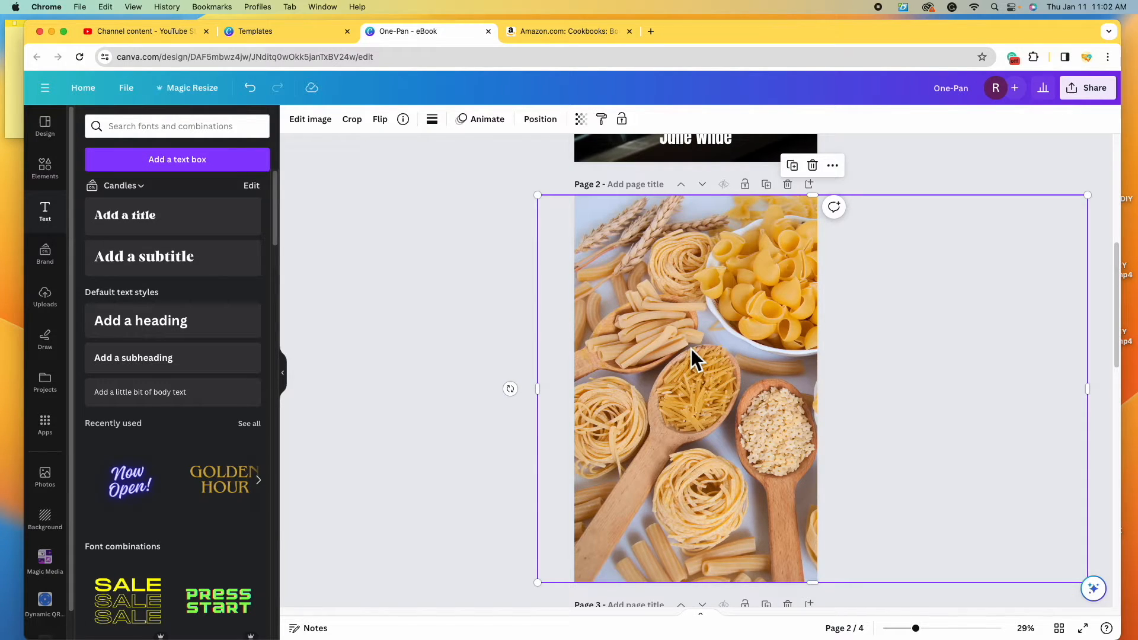
pyautogui.click(590, 124)
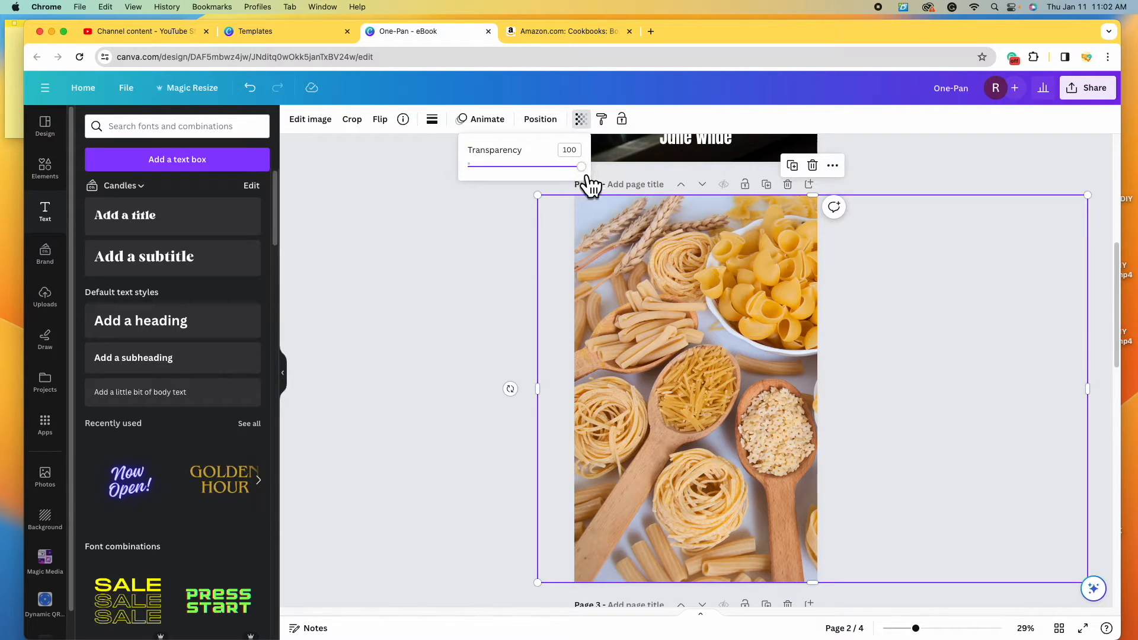
pyautogui.moveTo(591, 175); pyautogui.dragTo(573, 191)
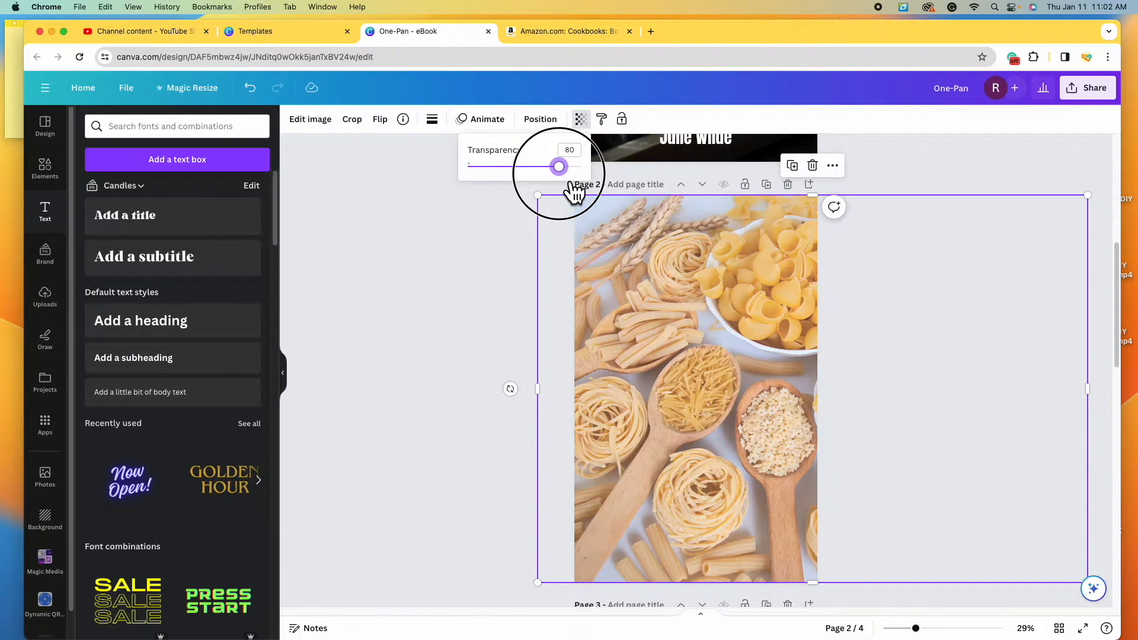
pyautogui.click(493, 288)
pyautogui.click(493, 289)
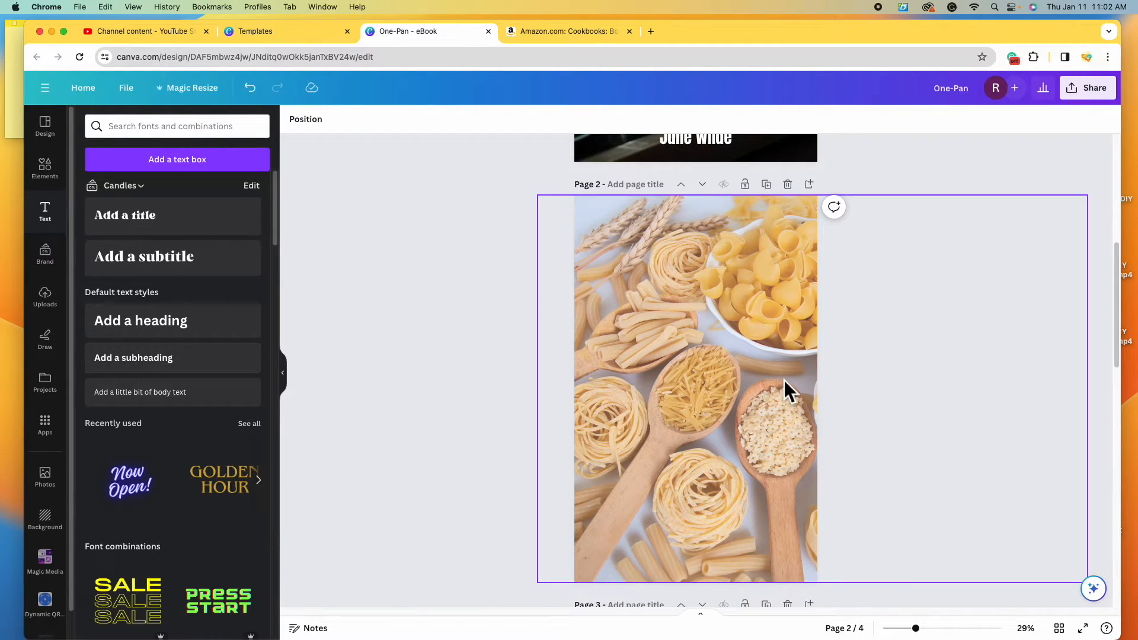
# - Return to the cover page and select the PASTA title text
pyautogui.scroll(4, 457, 382)
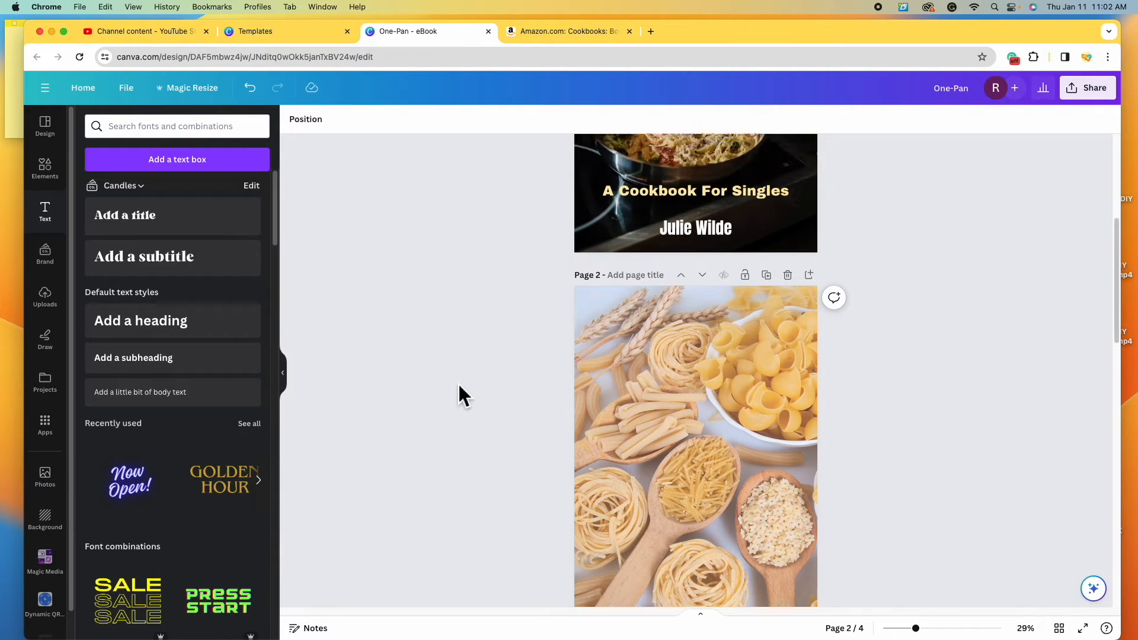
pyautogui.scroll(2, 462, 384)
pyautogui.scroll(-5, 464, 384)
pyautogui.scroll(2, 464, 385)
pyautogui.scroll(7, 464, 385)
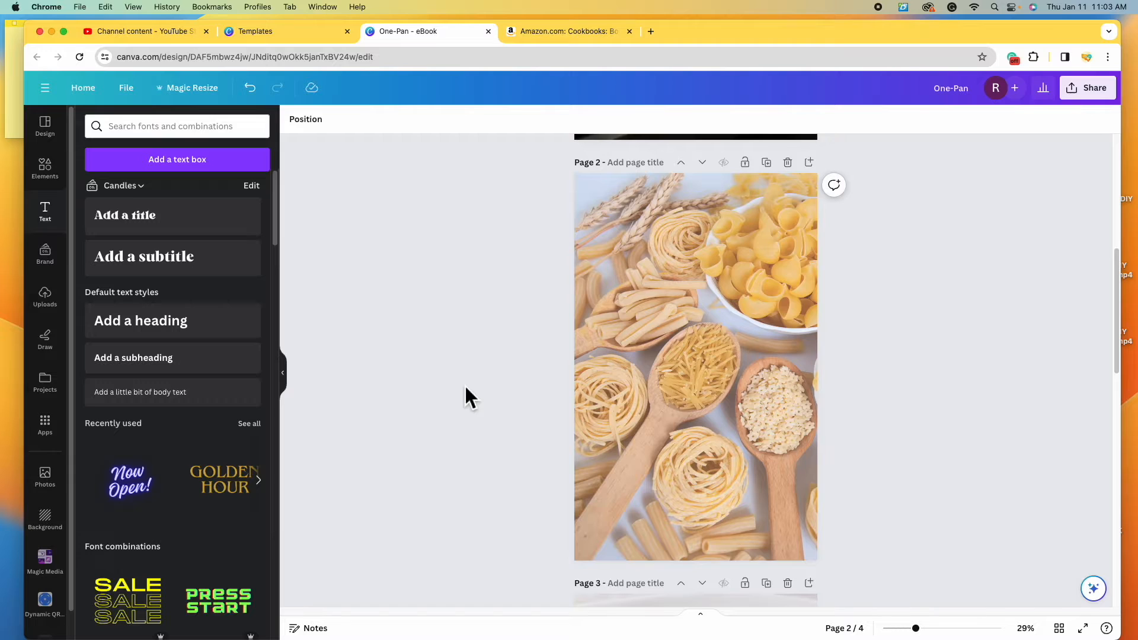
pyautogui.click(772, 291)
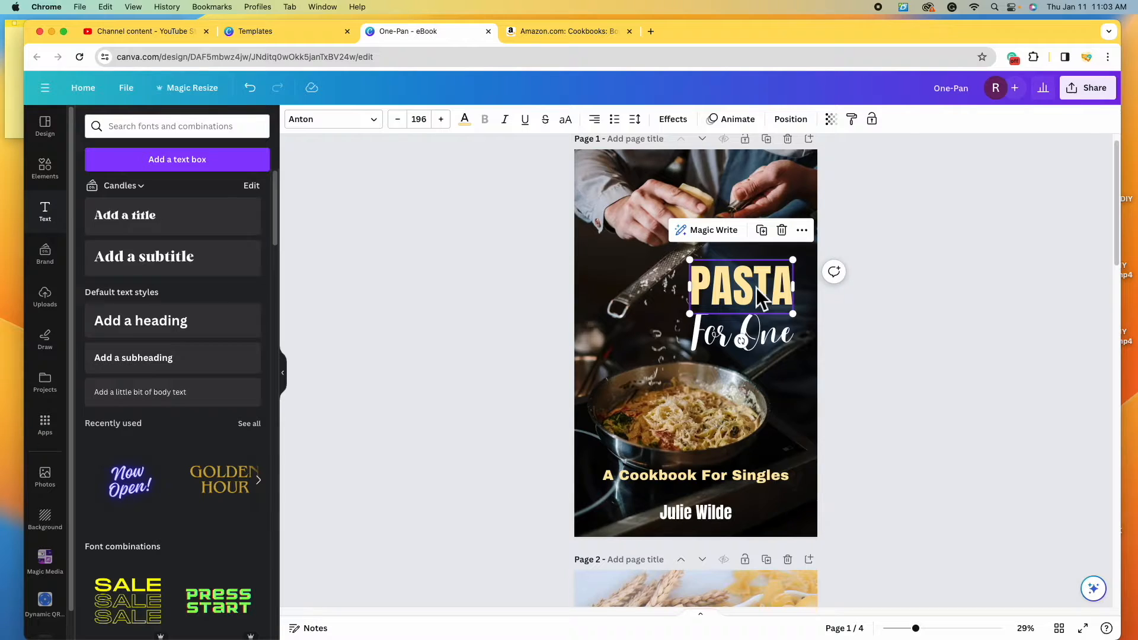
# - Copy the cover's PASTA title onto page 2's pasta photo and move it up and left
pyautogui.rightClick(761, 296)
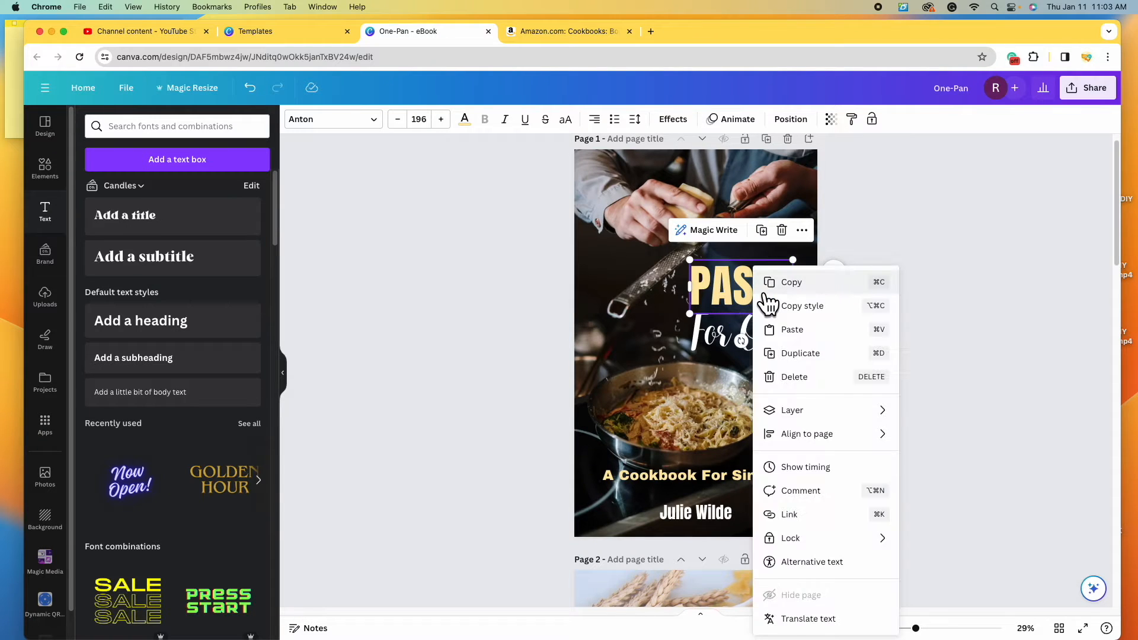
pyautogui.click(809, 281)
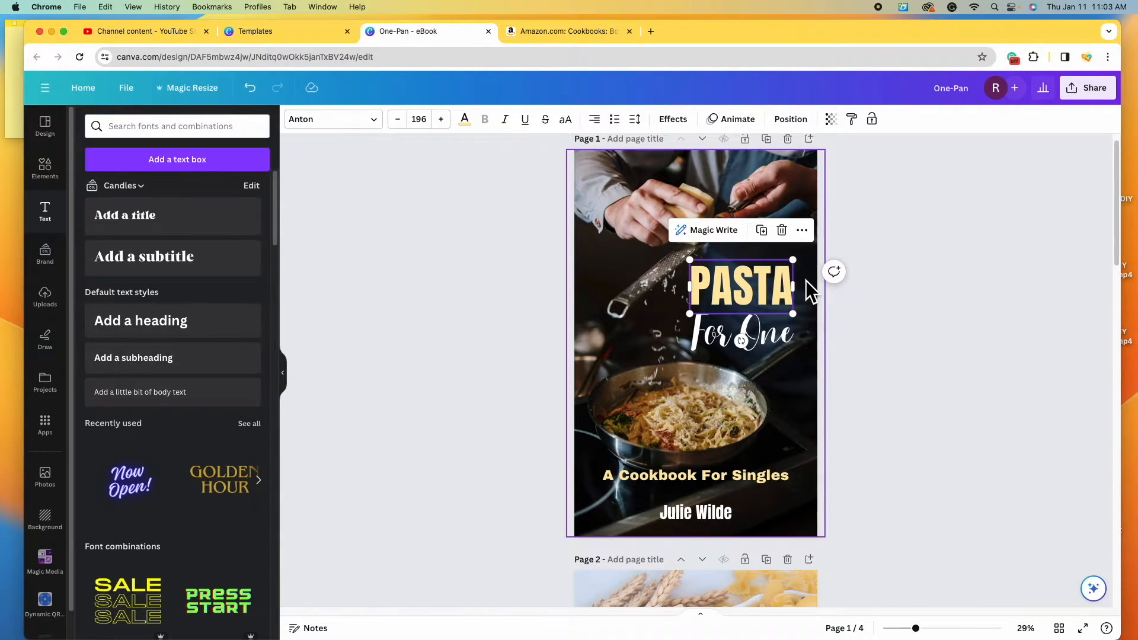
pyautogui.scroll(-6, 645, 427)
pyautogui.click(646, 426)
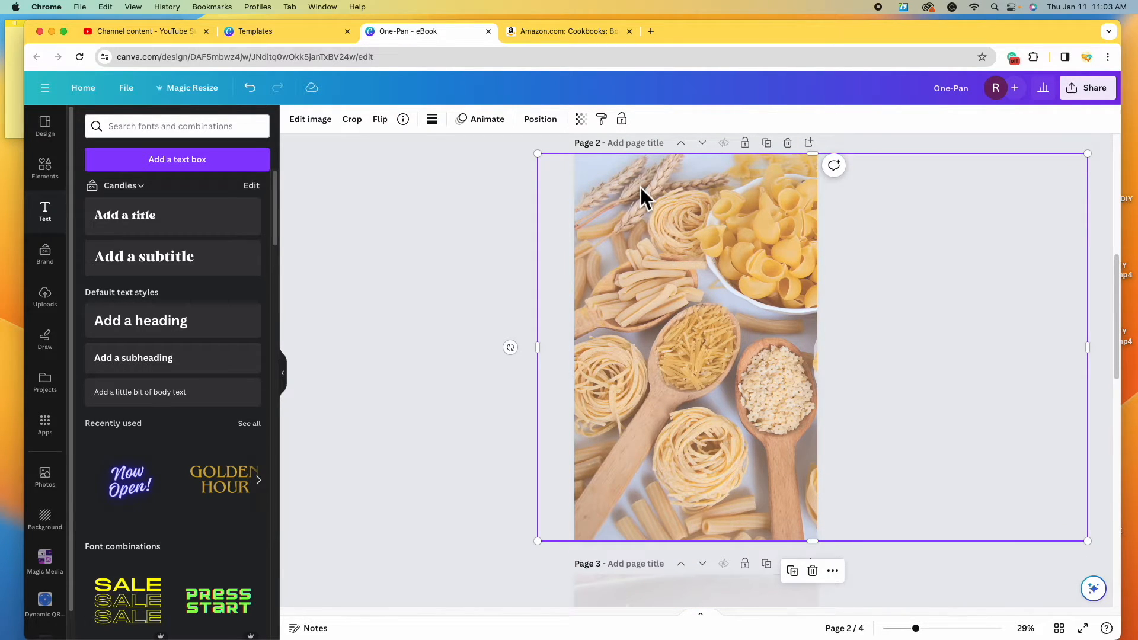
pyautogui.rightClick(642, 289)
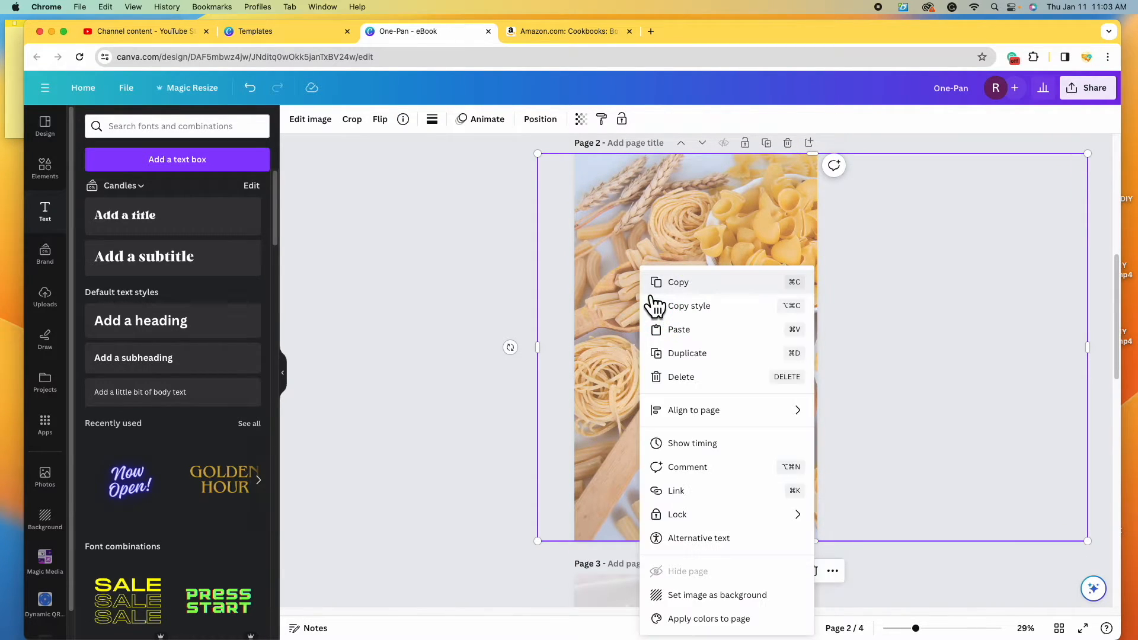
pyautogui.click(720, 342)
pyautogui.click(723, 314)
pyautogui.moveTo(724, 314); pyautogui.dragTo(703, 298)
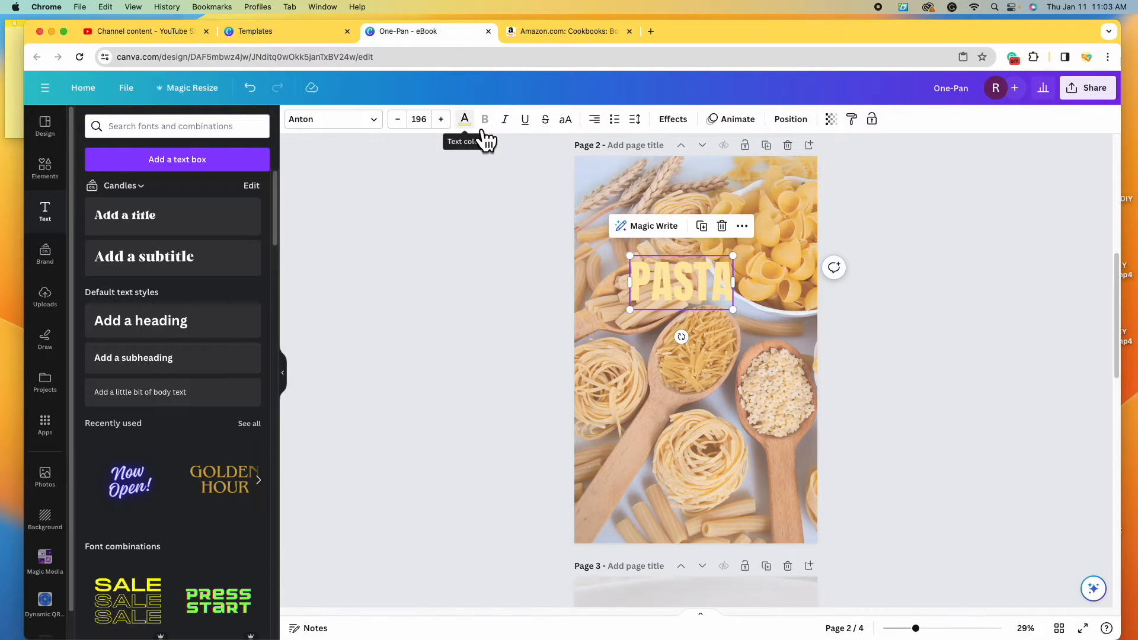
# - Colour the page 2 PASTA title a custom dark brown (#4B2900)
pyautogui.click(465, 120)
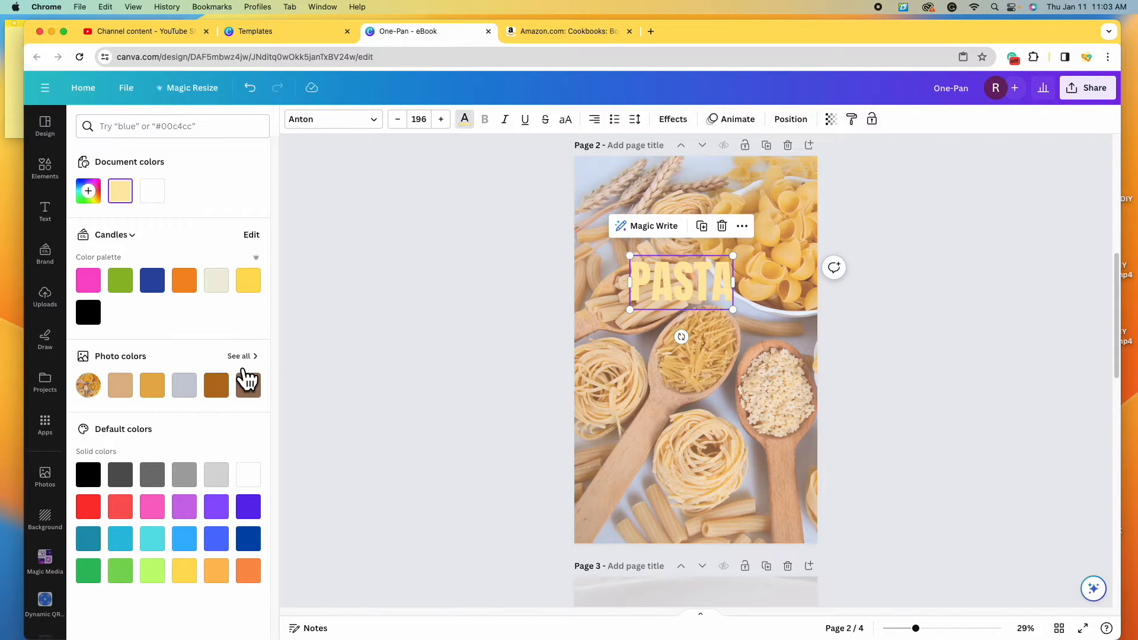
pyautogui.click(256, 391)
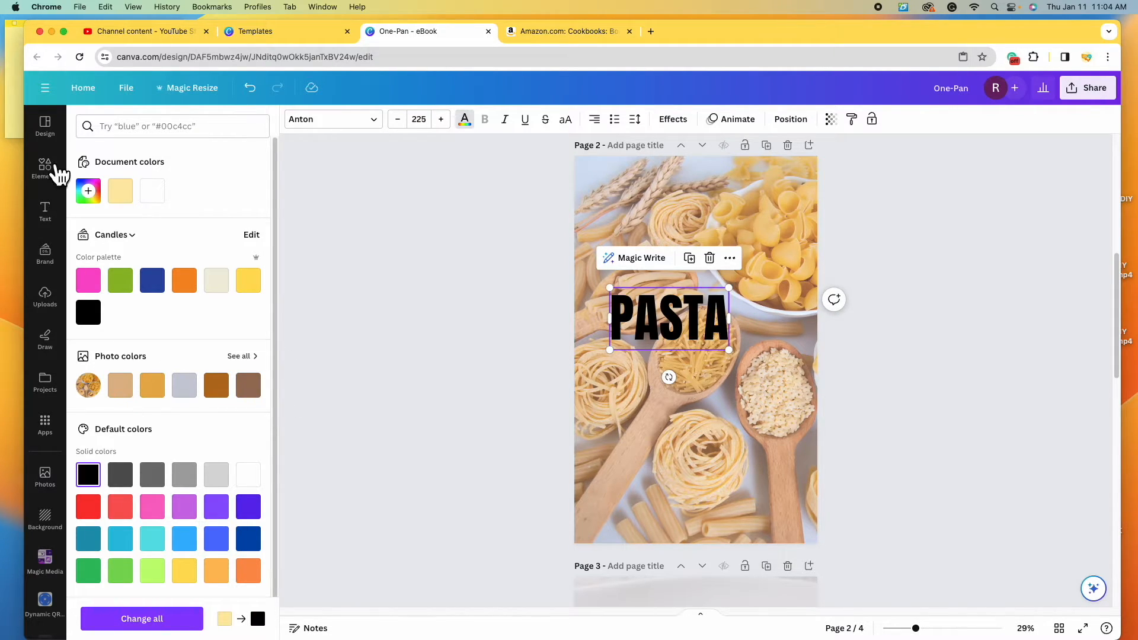
pyautogui.click(90, 194)
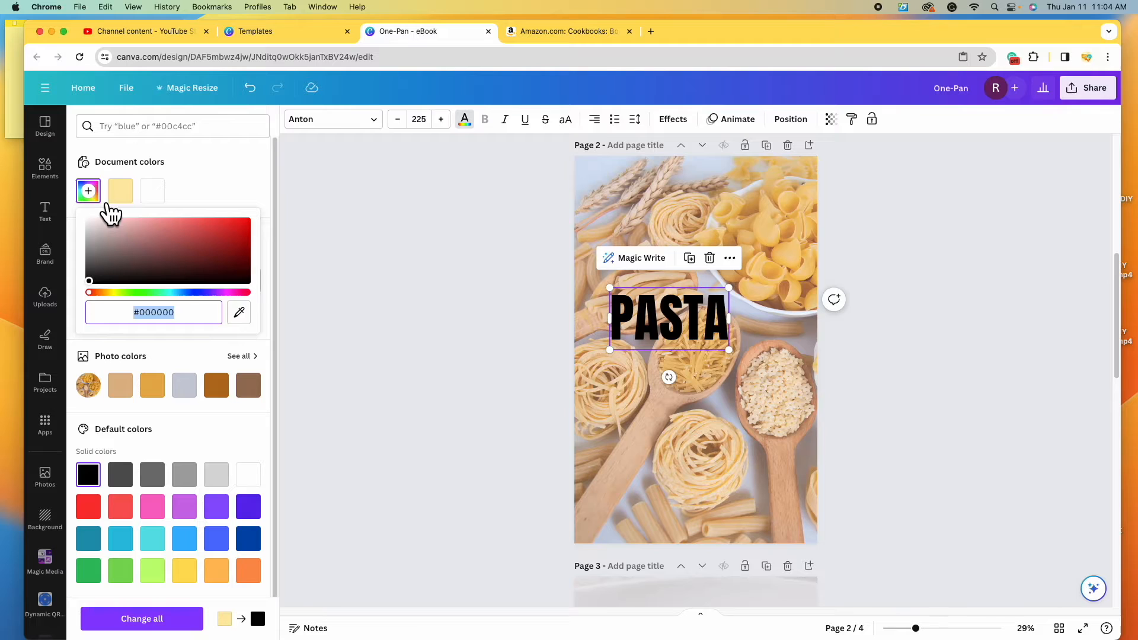
pyautogui.click(97, 293)
pyautogui.click(232, 398)
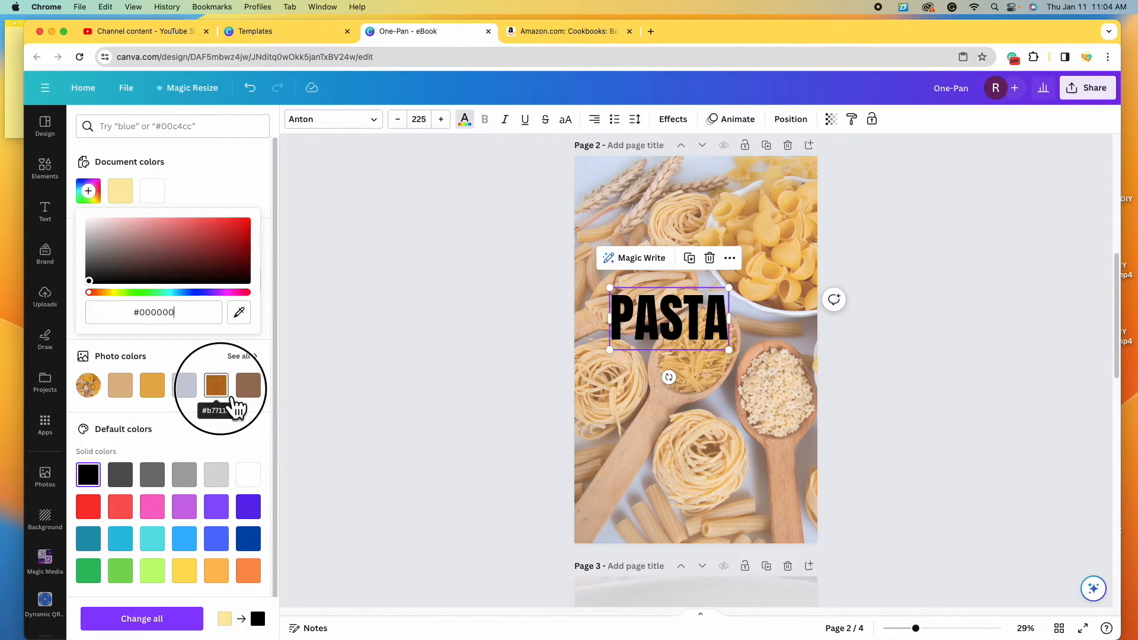
pyautogui.click(105, 206)
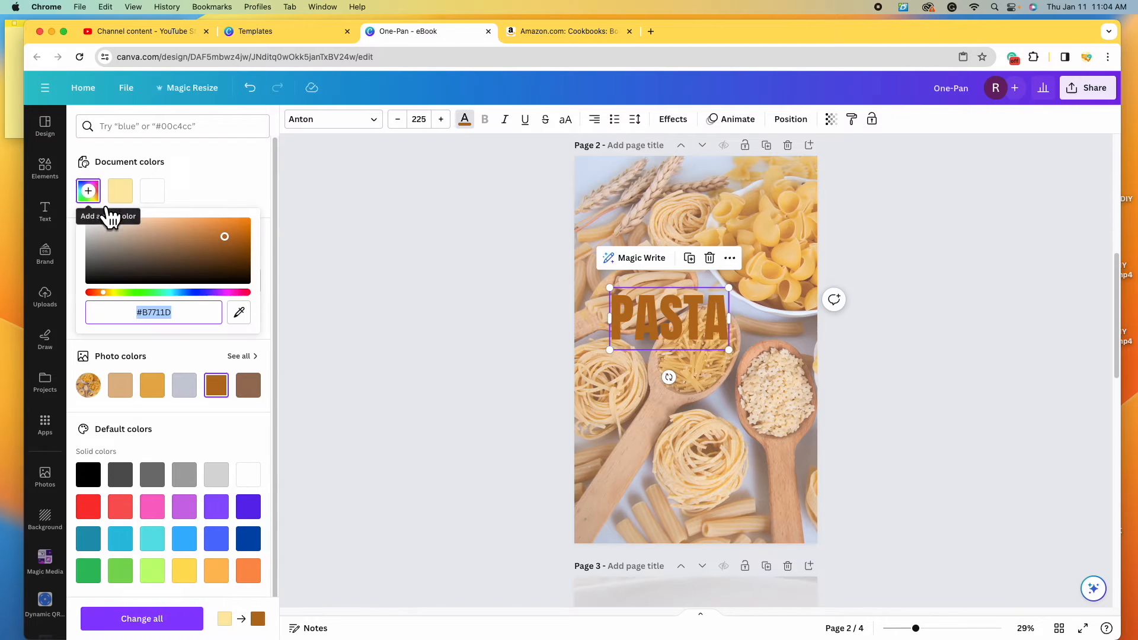
pyautogui.moveTo(236, 246); pyautogui.dragTo(260, 266)
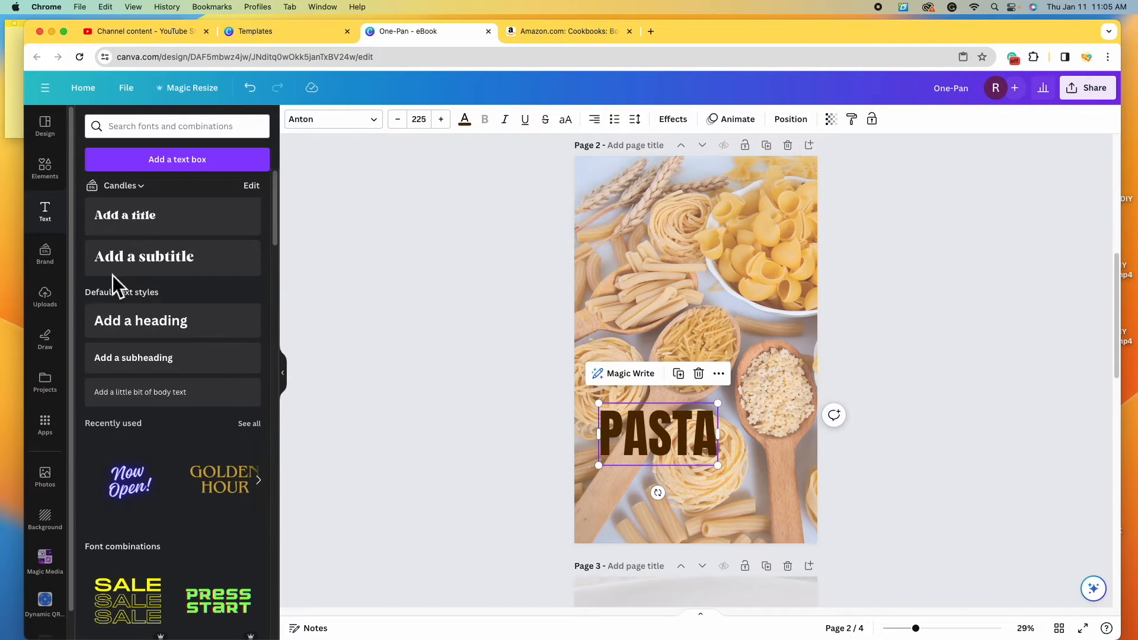
# - Add a heading text box on page 2 reading '101'
pyautogui.click(204, 338)
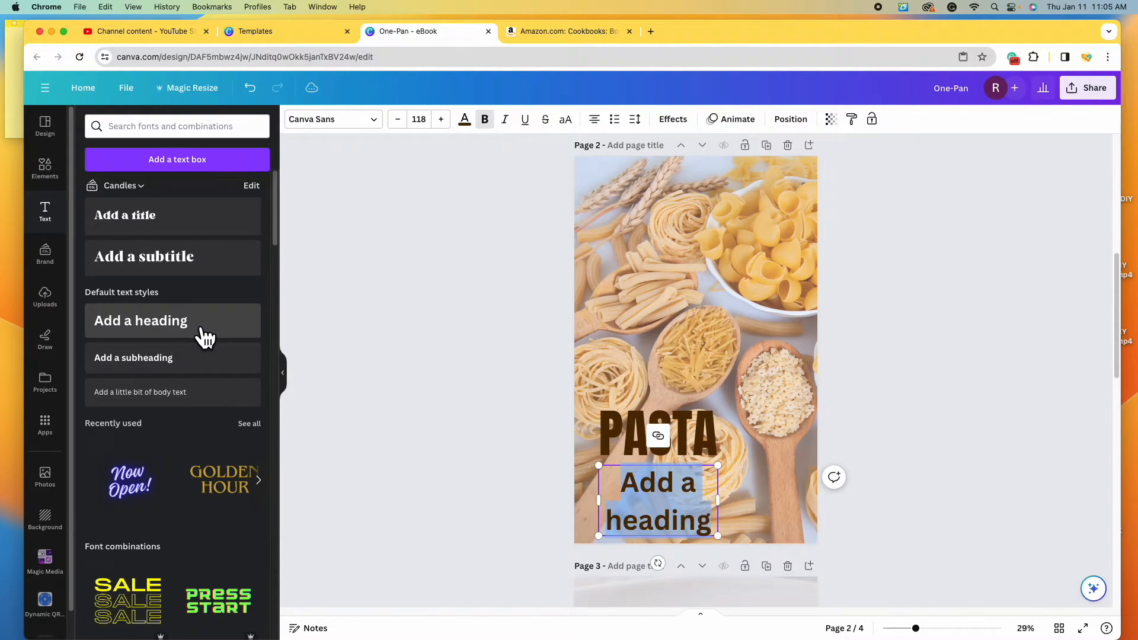
pyautogui.doubleClick(652, 492)
pyautogui.write('100')
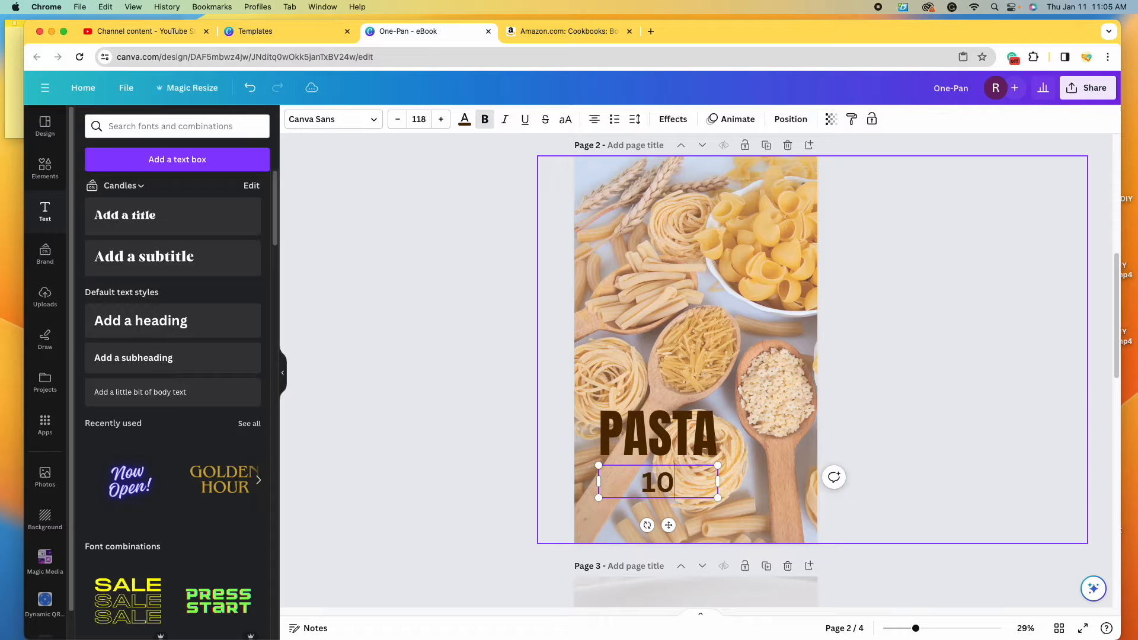
pyautogui.press('BackSpace')
pyautogui.write('1')
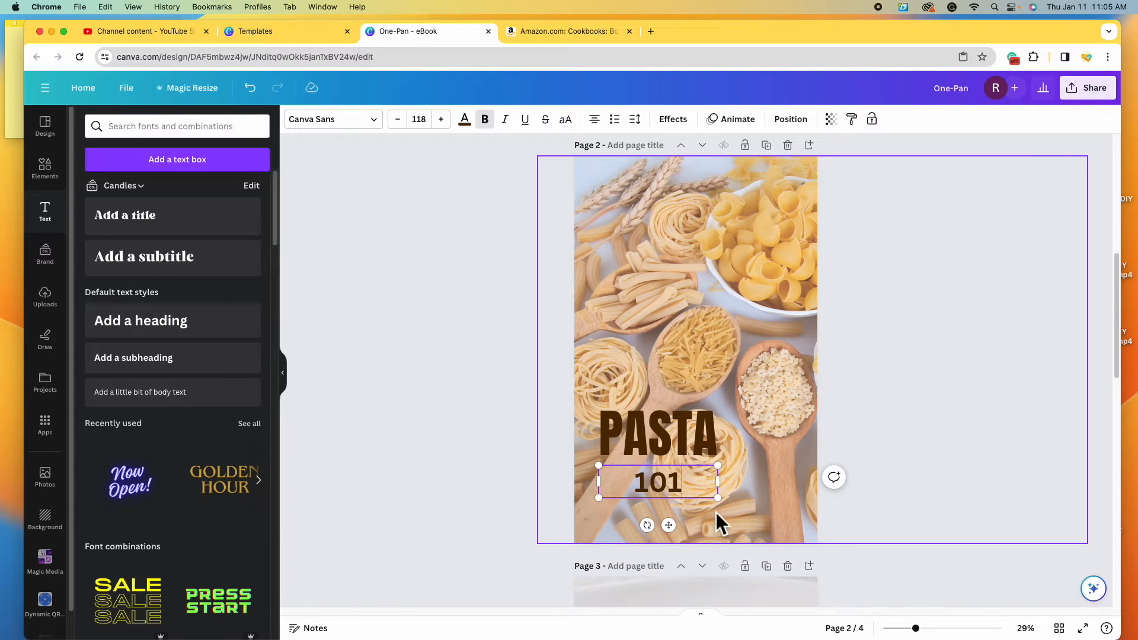
pyautogui.click(745, 508)
# - Place 101 above PASTA at size 343 in Alfa Slab One, left-aligned, and justify PASTA
pyautogui.moveTo(688, 495); pyautogui.dragTo(683, 339)
pyautogui.moveTo(707, 342); pyautogui.dragTo(772, 390)
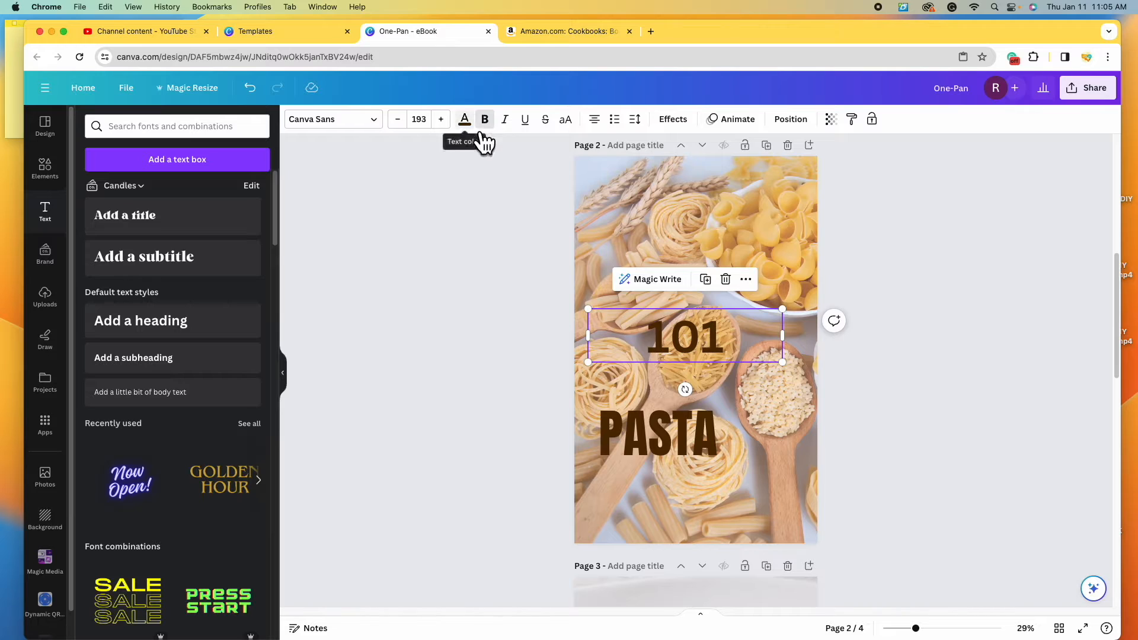
pyautogui.click(382, 124)
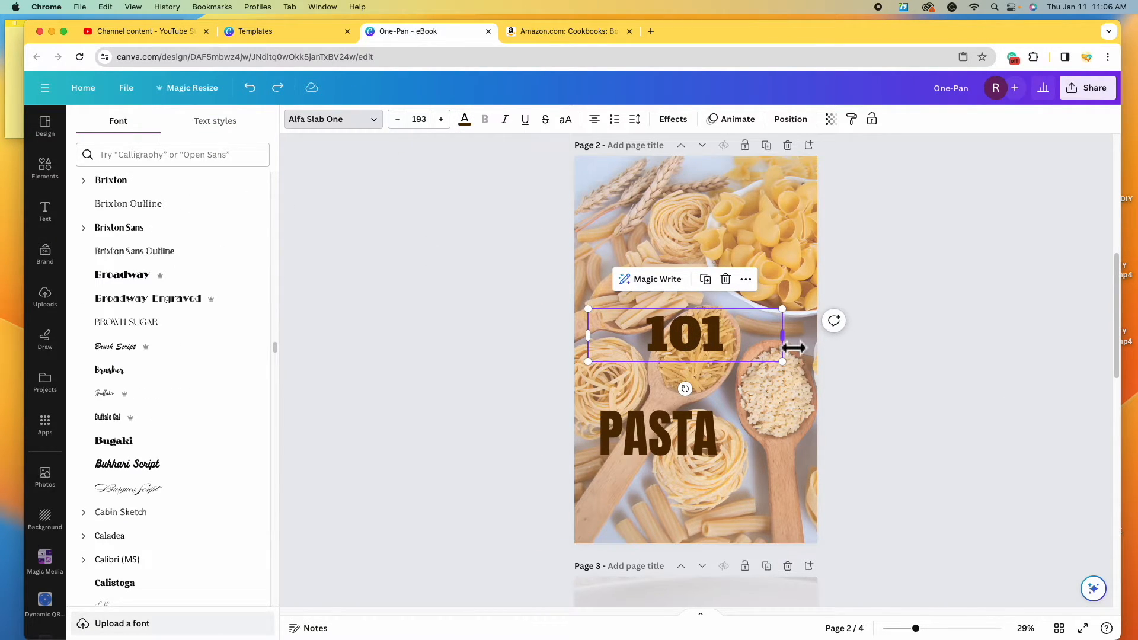
pyautogui.moveTo(782, 360); pyautogui.dragTo(768, 408)
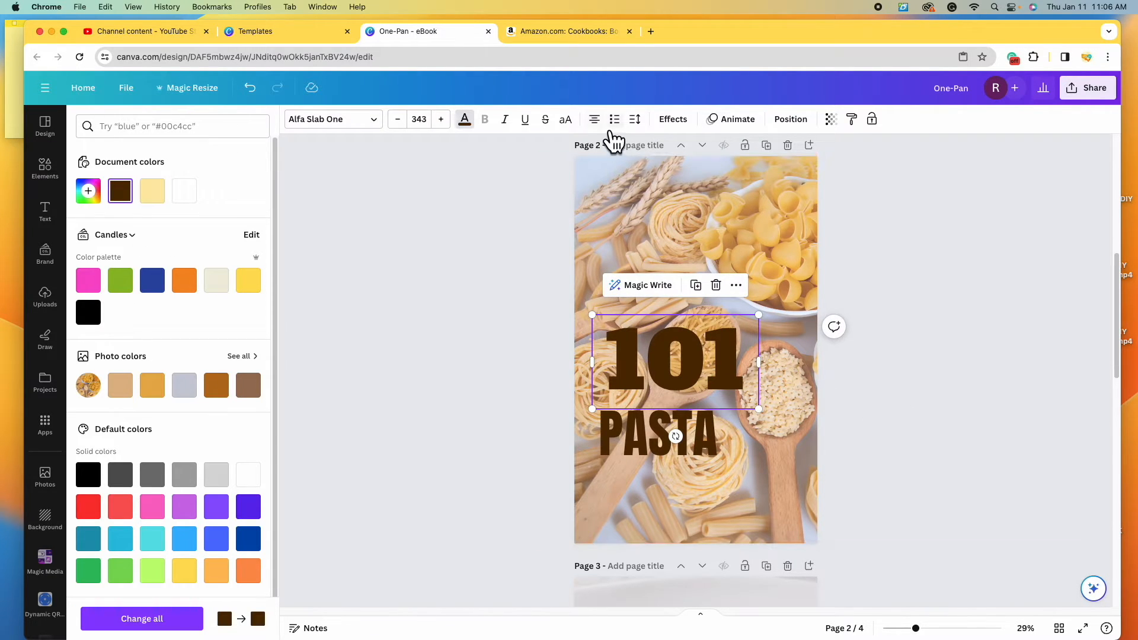
pyautogui.click(598, 121)
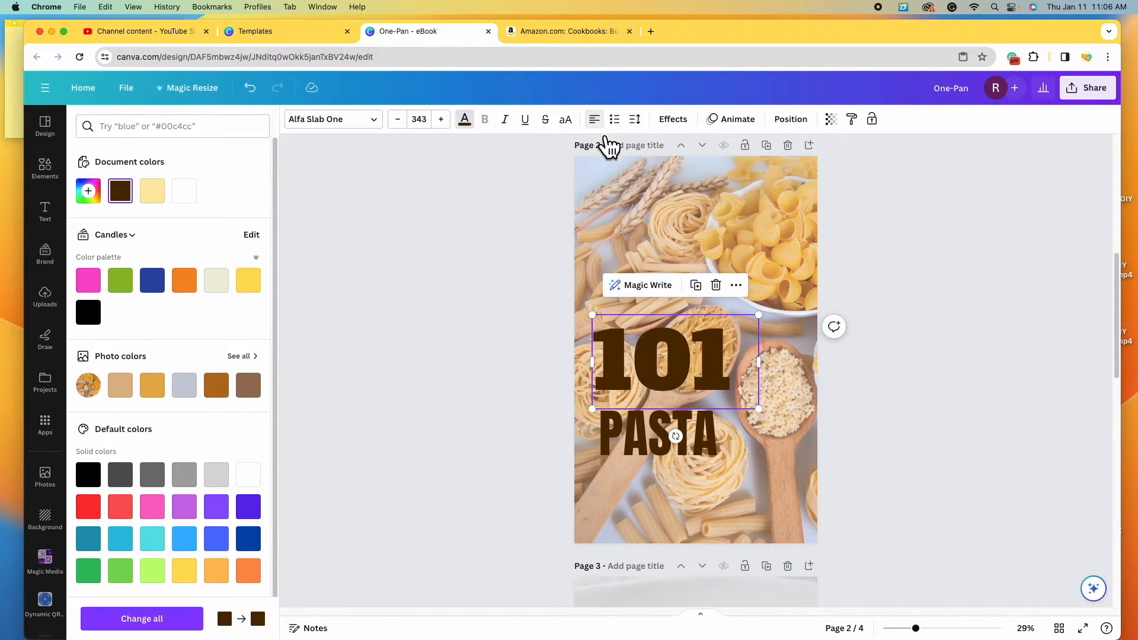
pyautogui.click(616, 431)
pyautogui.click(604, 125)
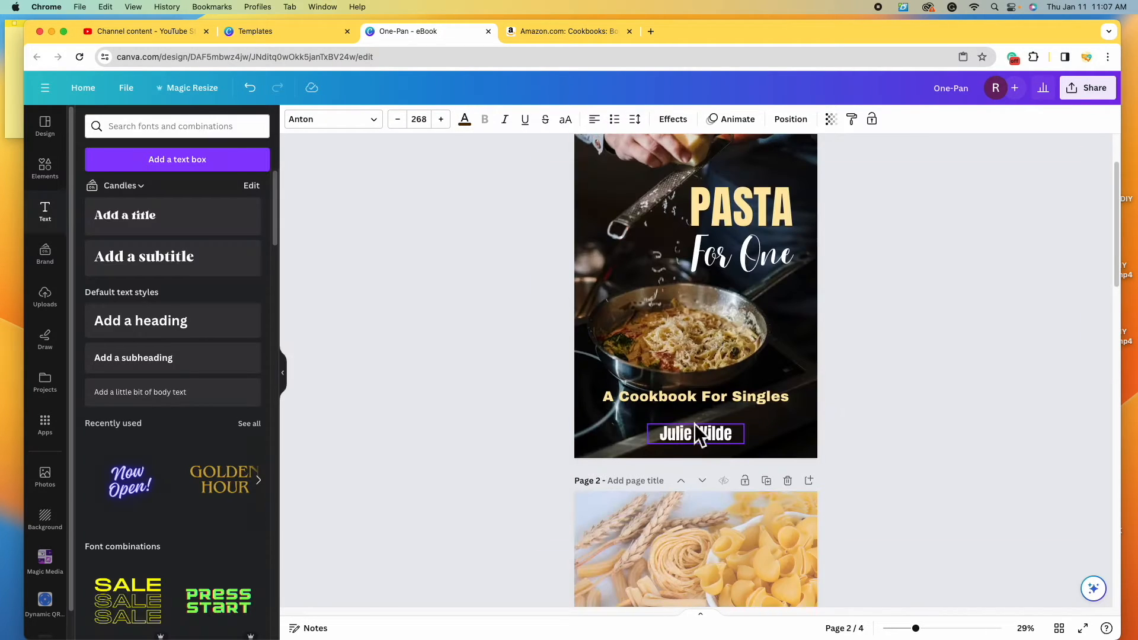
# - Copy page 1's script 'For One' text and paste it onto page 2's photo
pyautogui.scroll(-8, 695, 425)
pyautogui.scroll(10, 694, 424)
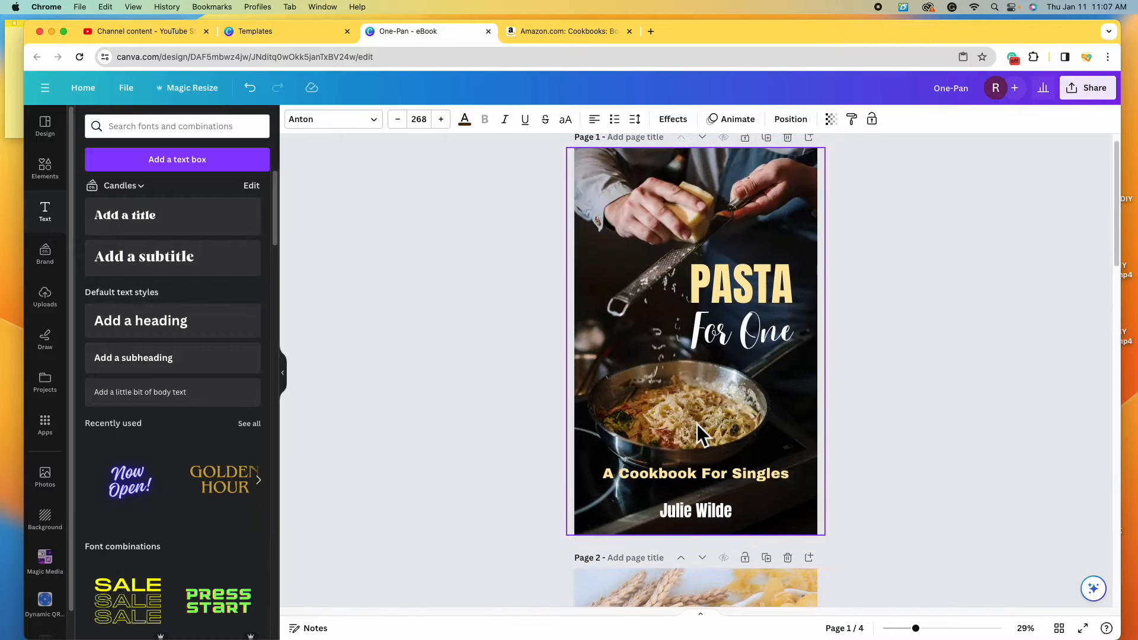
pyautogui.click(758, 336)
pyautogui.rightClick(758, 342)
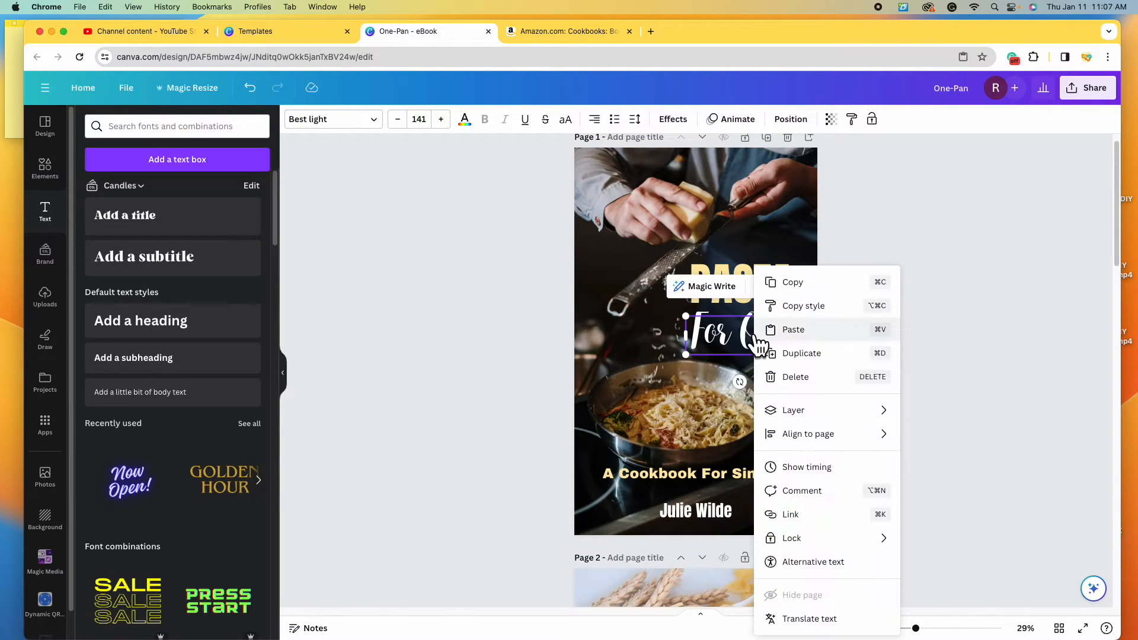
pyautogui.click(805, 287)
pyautogui.scroll(-10, 699, 406)
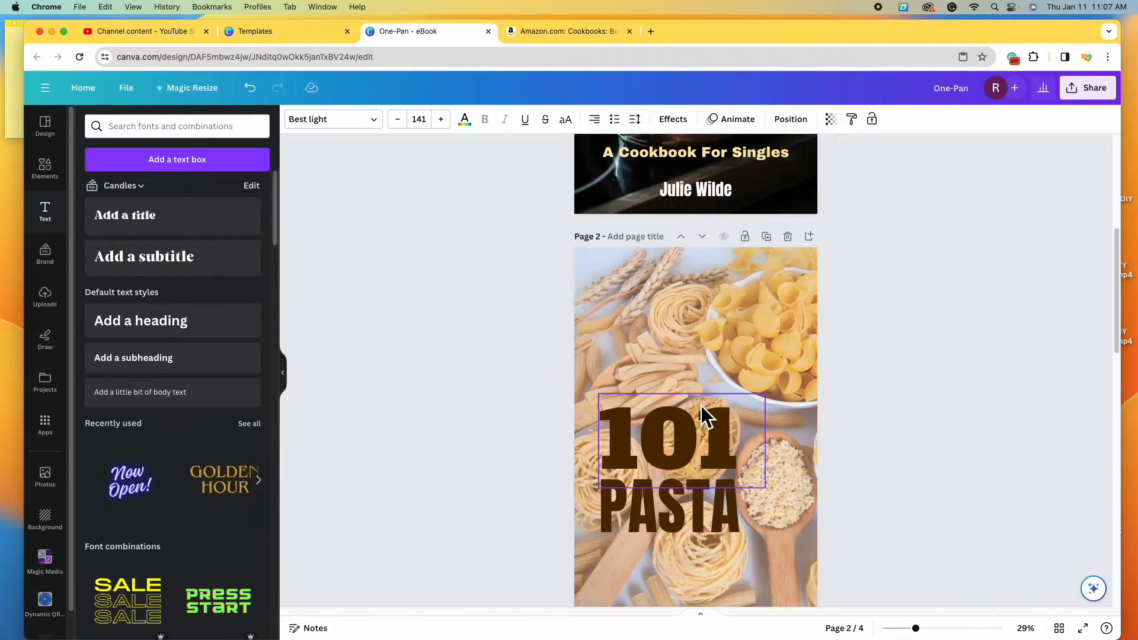
pyautogui.scroll(4, 645, 403)
pyautogui.click(652, 435)
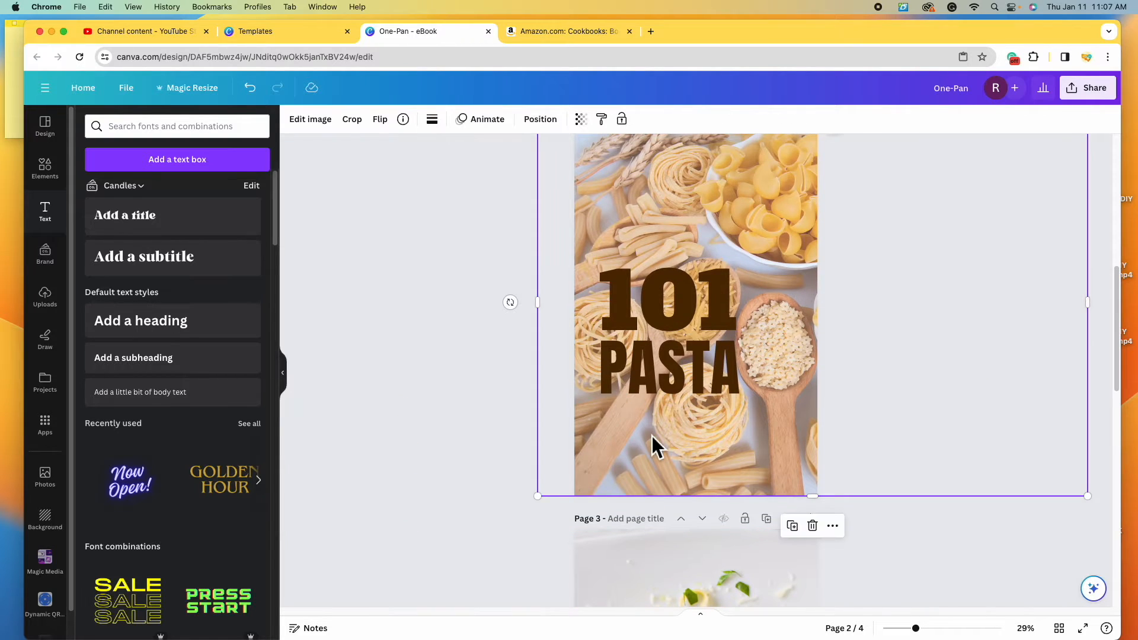
pyautogui.rightClick(643, 448)
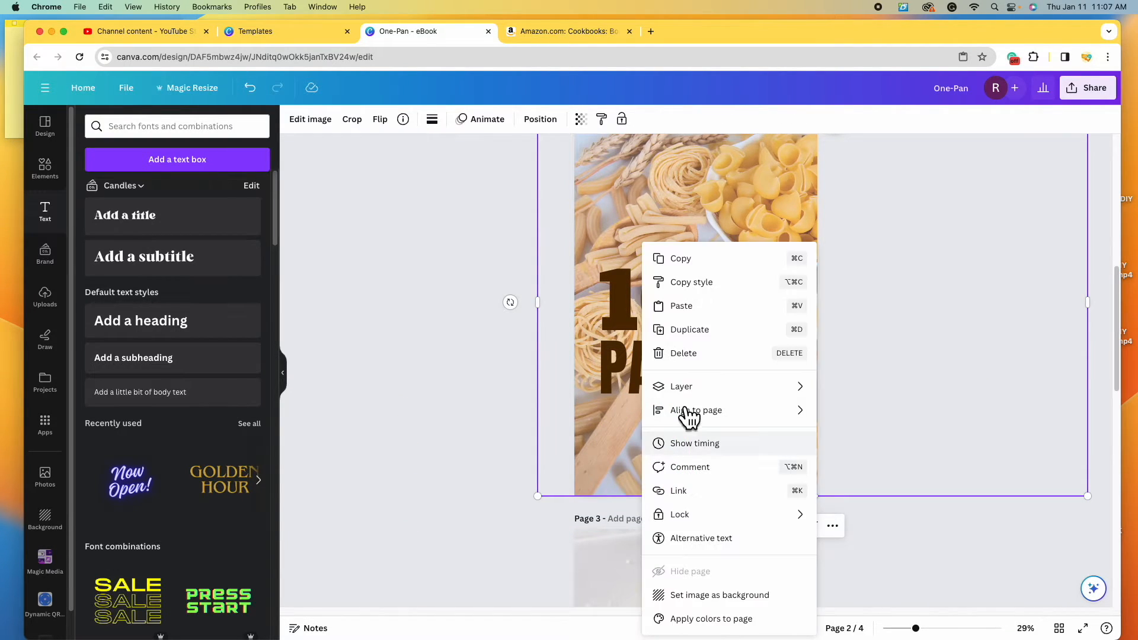
pyautogui.click(706, 307)
# - Resize the pasted text, reword it 'Recipes', left-align it and colour it dark brown
pyautogui.moveTo(770, 432); pyautogui.dragTo(795, 472)
pyautogui.doubleClick(757, 459)
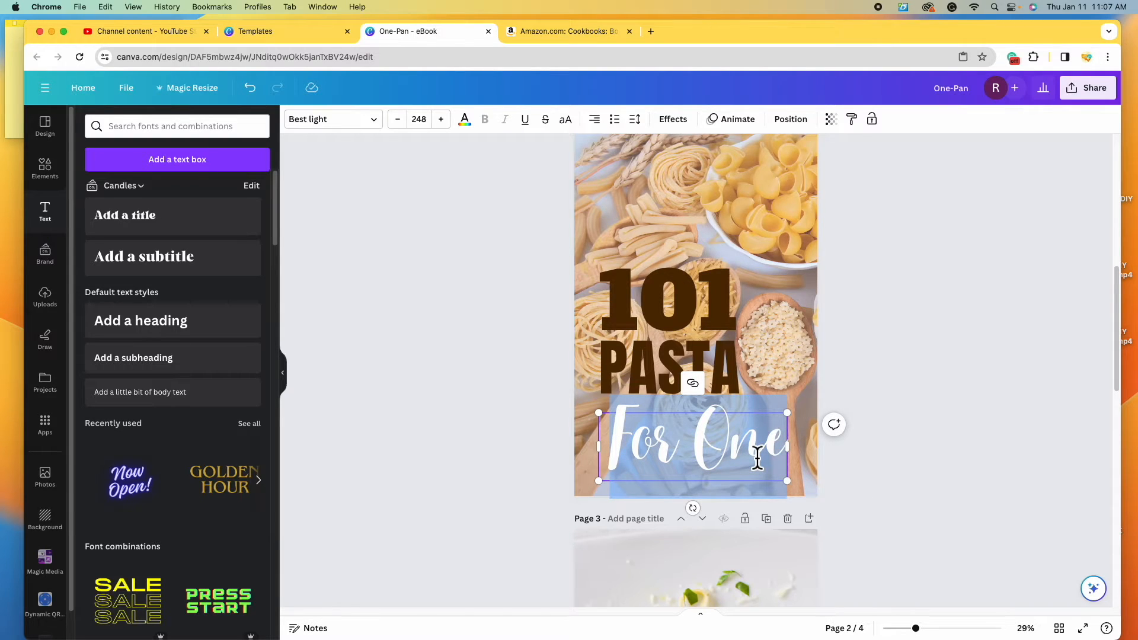
pyautogui.write('Recipes')
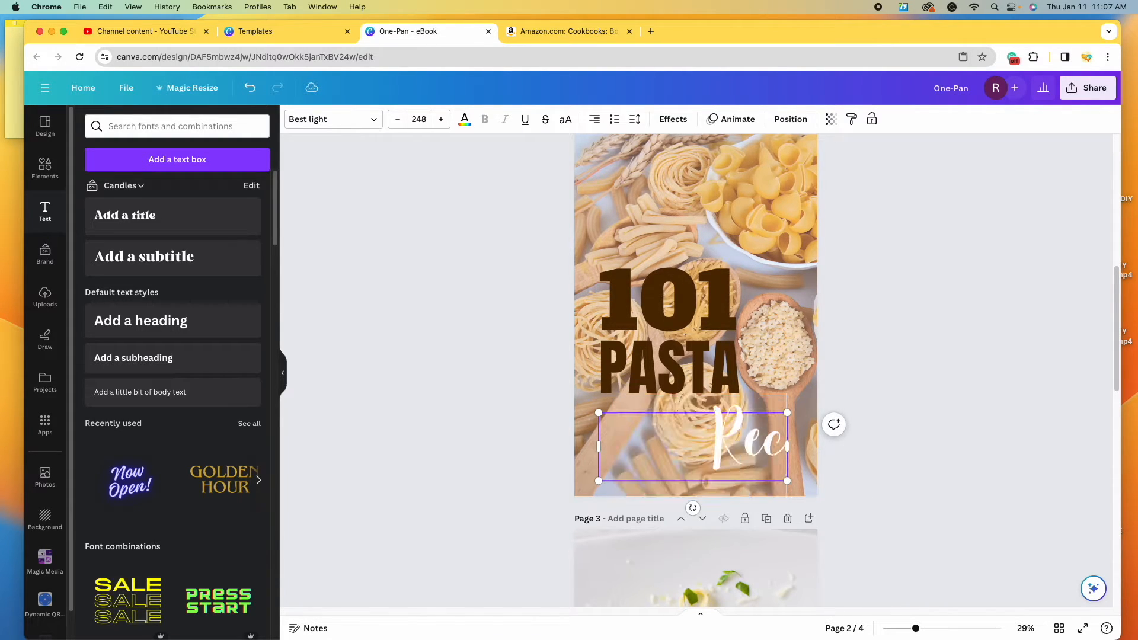
pyautogui.click(604, 126)
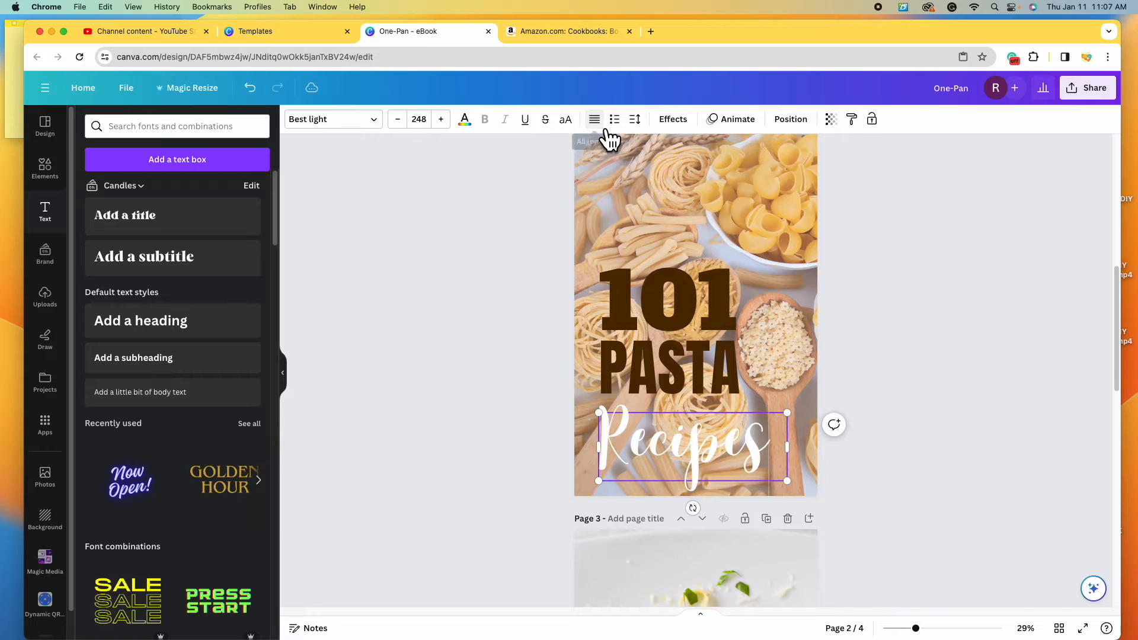
pyautogui.click(466, 122)
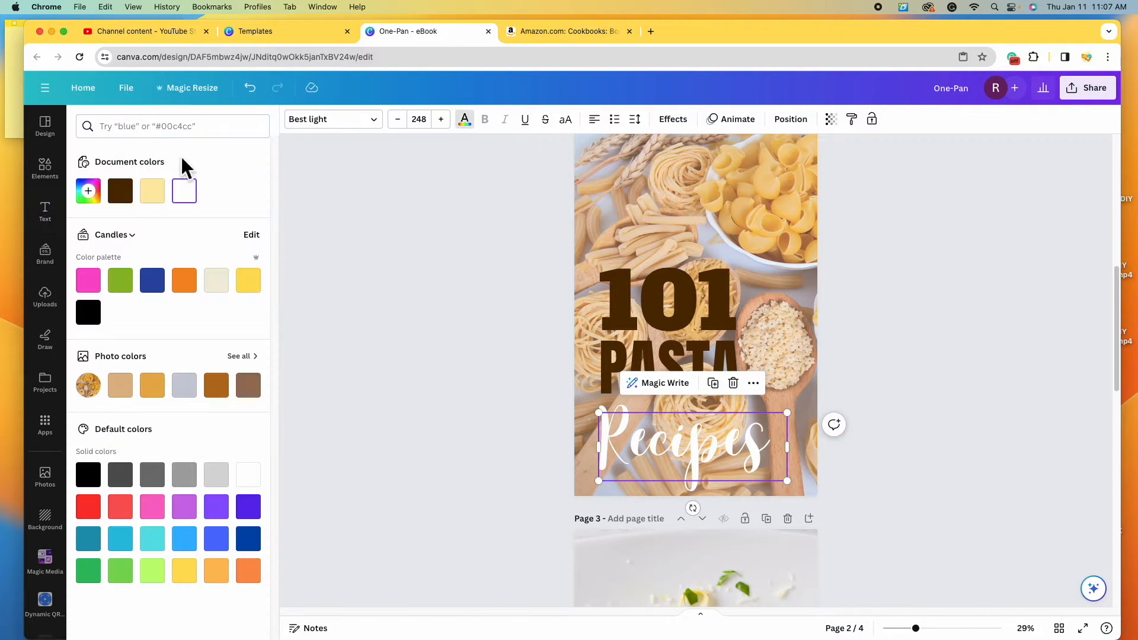
pyautogui.click(126, 195)
pyautogui.click(972, 429)
pyautogui.click(667, 382)
pyautogui.click(464, 121)
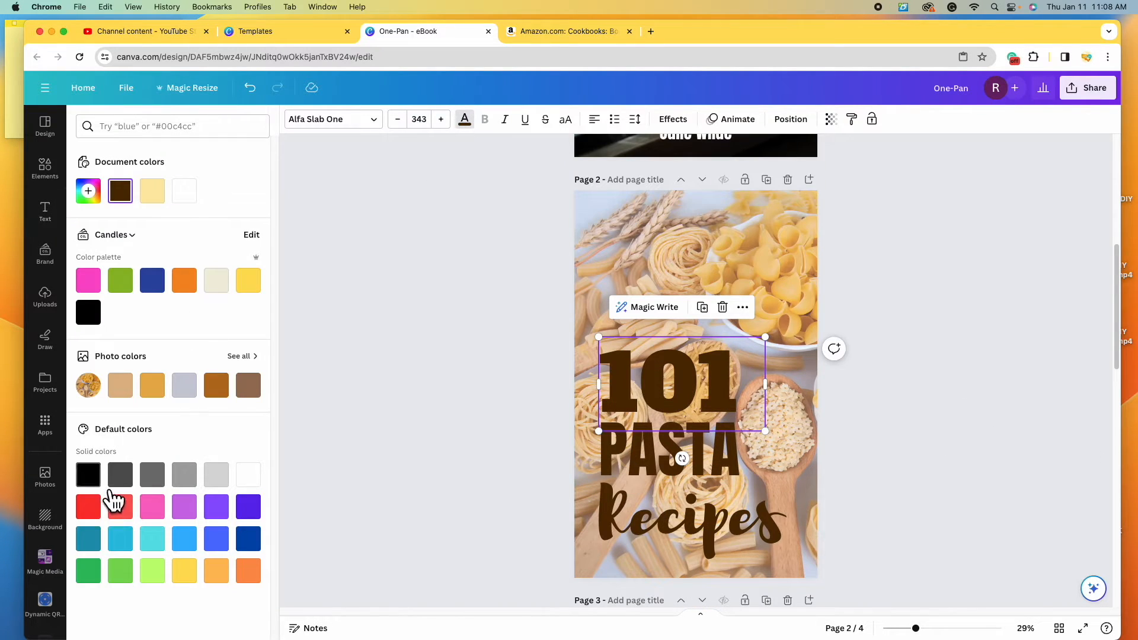
# - Make 101 teal and duplicate PASTA as a bold 'RECIPES' line beneath it
pyautogui.click(88, 543)
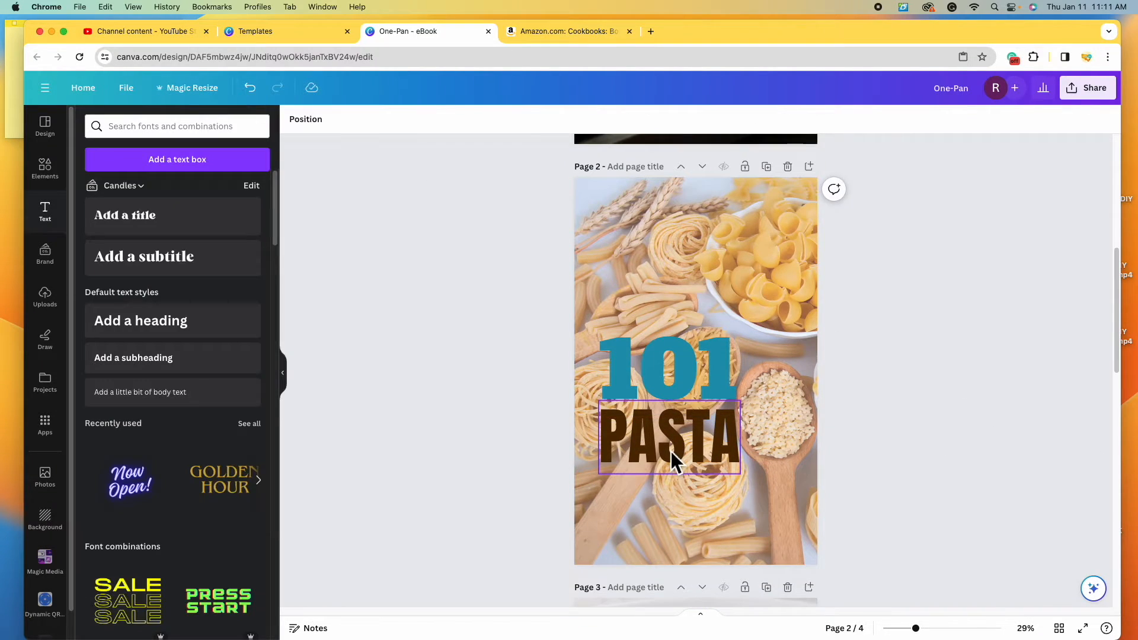
pyautogui.click(671, 451)
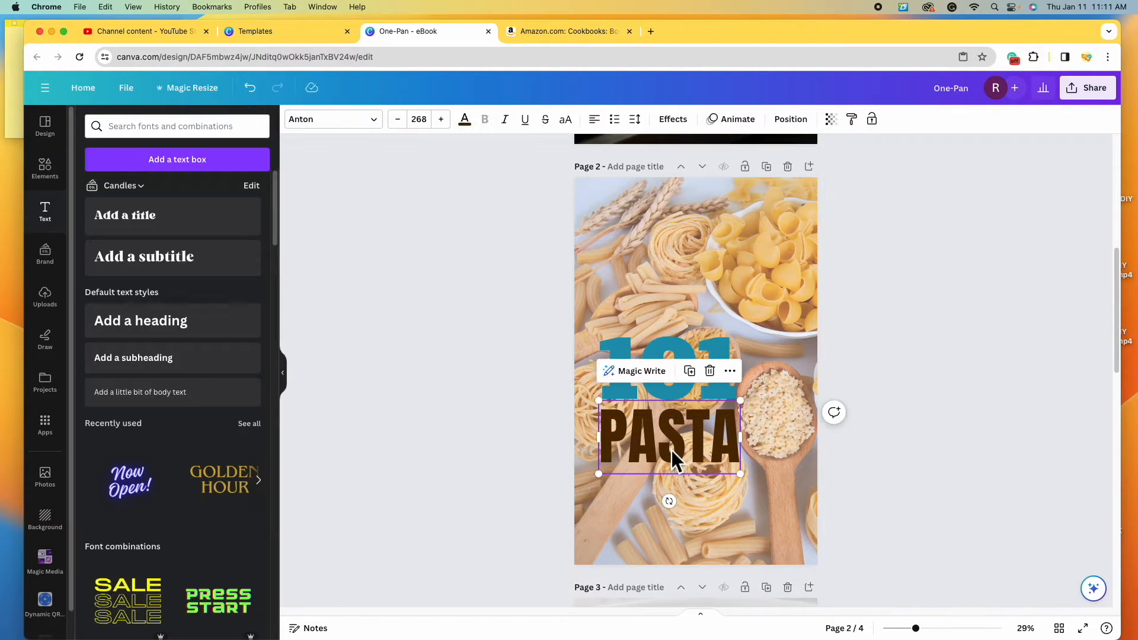
pyautogui.click(689, 371)
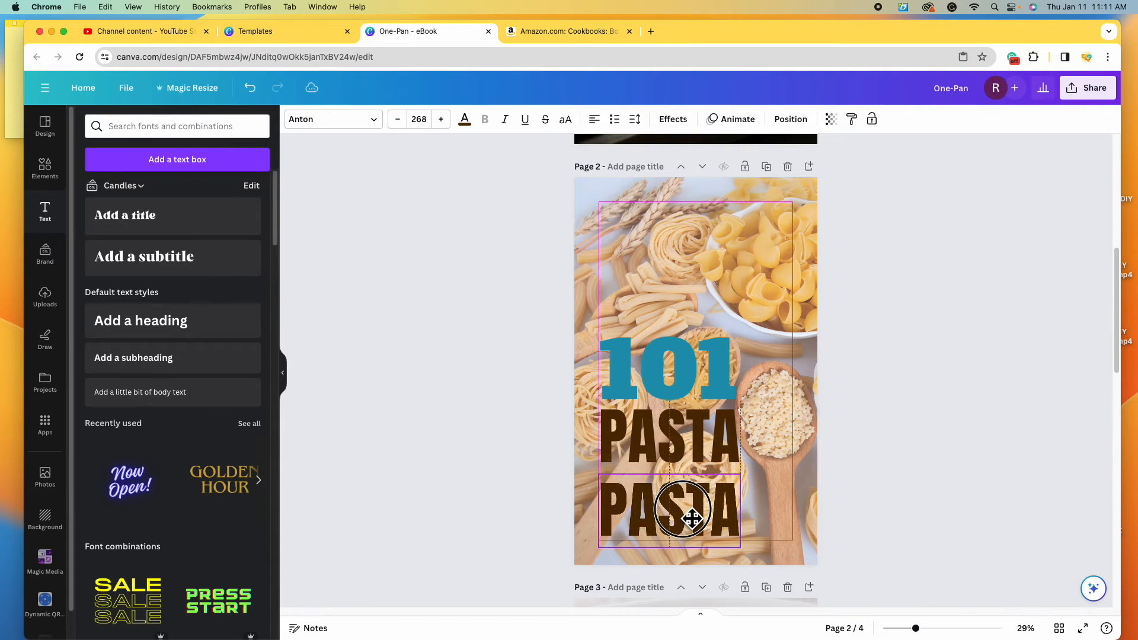
pyautogui.doubleClick(682, 507)
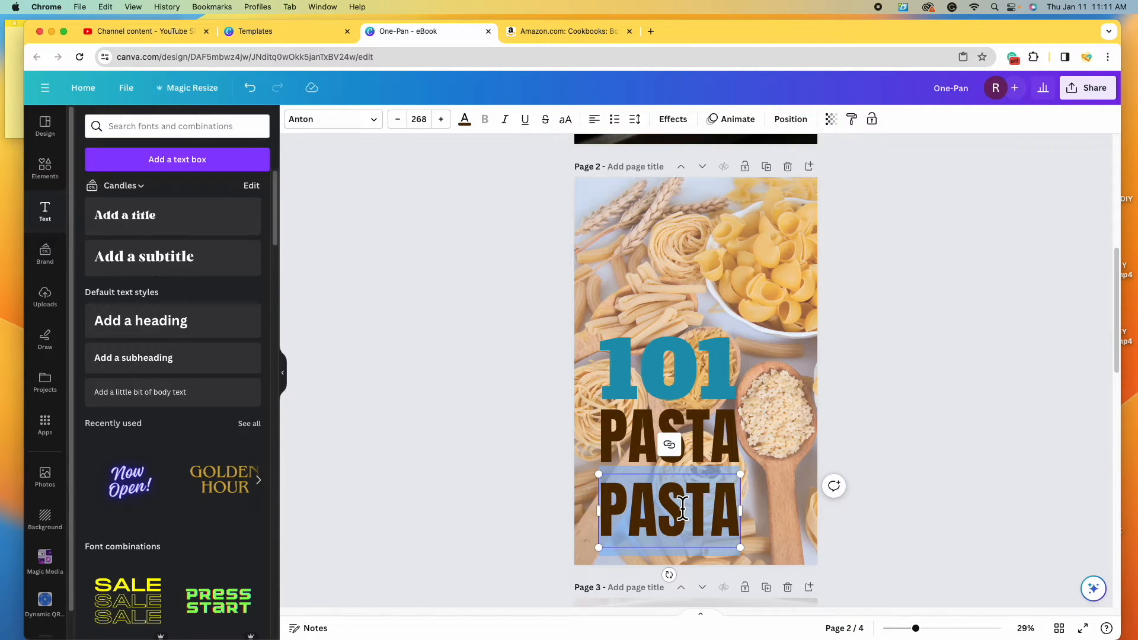
pyautogui.write('RECIPES')
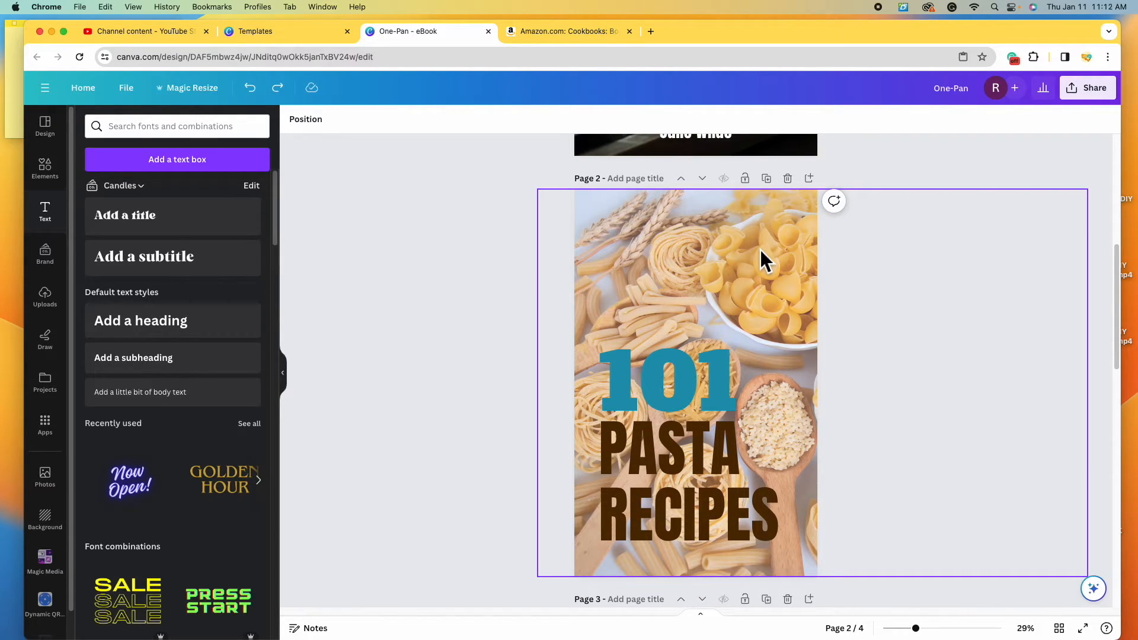
pyautogui.click(760, 247)
# - Slide the pasta photo left in its frame and move 101 and PASTA up and right
pyautogui.moveTo(760, 247); pyautogui.dragTo(590, 254)
pyautogui.click(1030, 348)
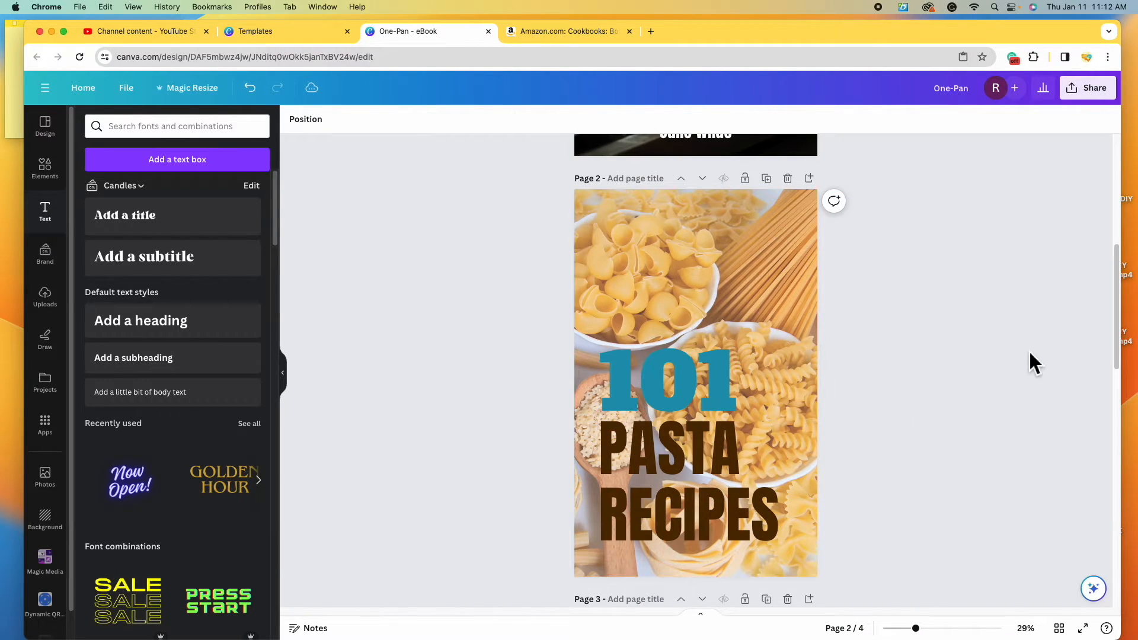
pyautogui.click(689, 394)
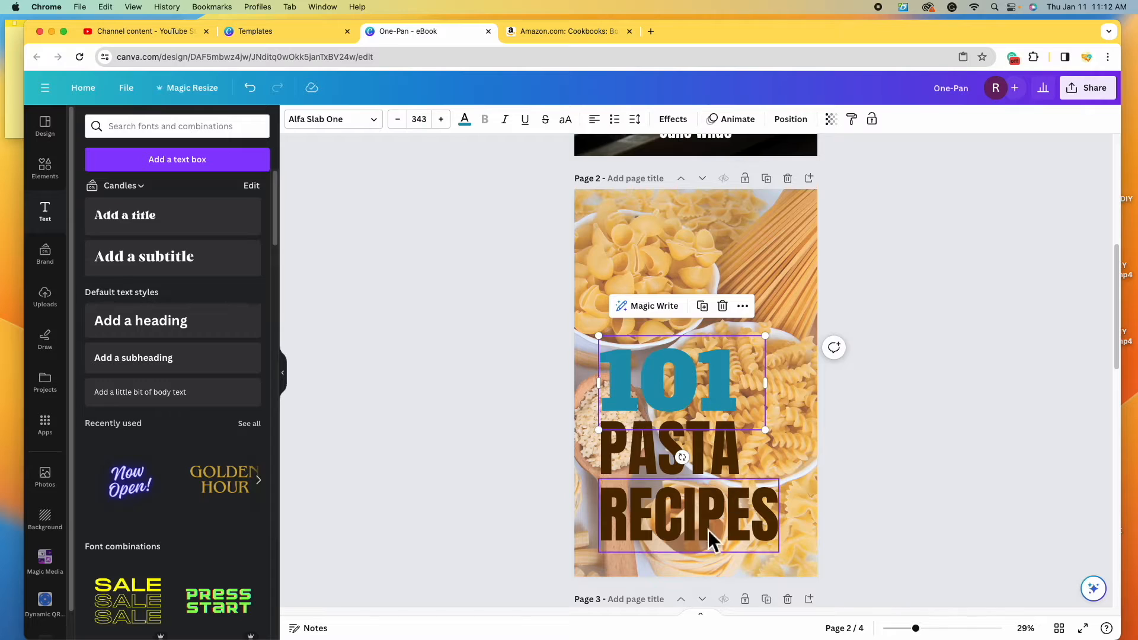
pyautogui.moveTo(693, 383); pyautogui.dragTo(743, 294)
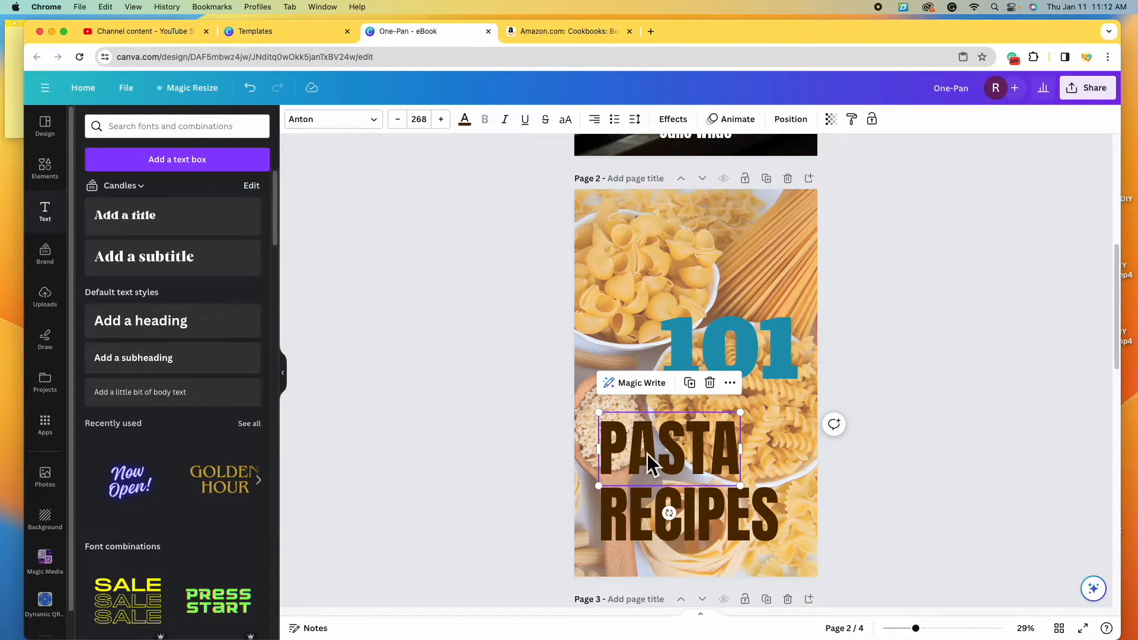
pyautogui.moveTo(647, 454); pyautogui.dragTo(711, 442)
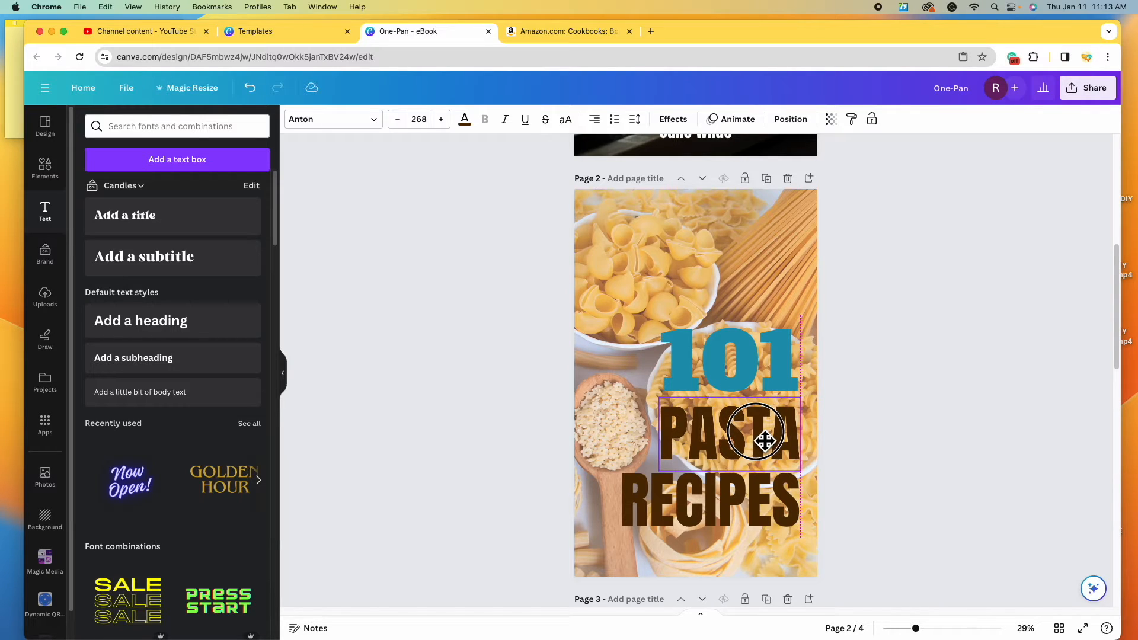
pyautogui.moveTo(764, 440); pyautogui.dragTo(765, 438)
# - Select 101, PASTA and RECIPES together, shift them down-left, and group them
pyautogui.click(937, 477)
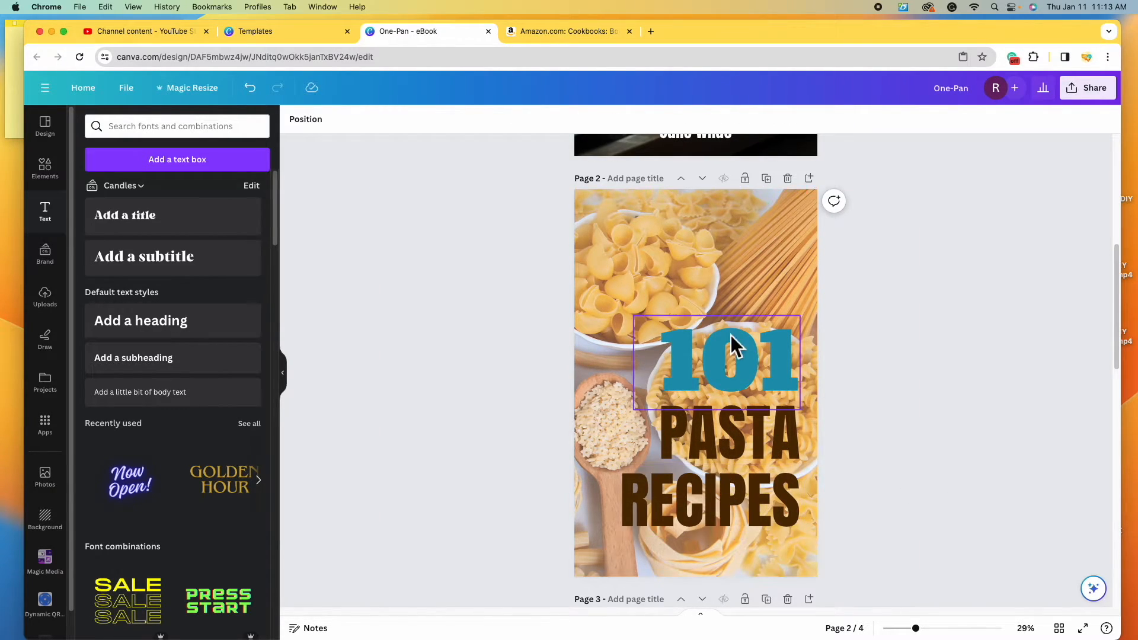
pyautogui.click(735, 357)
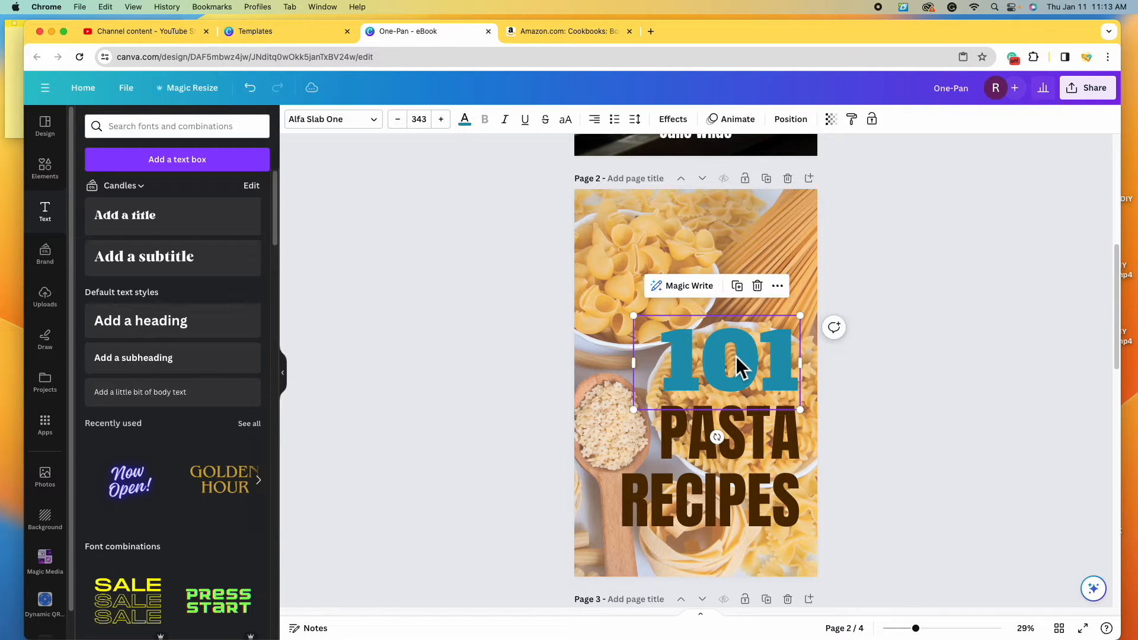
pyautogui.keyDown('shift'); pyautogui.click(770, 433); pyautogui.keyUp('shift')
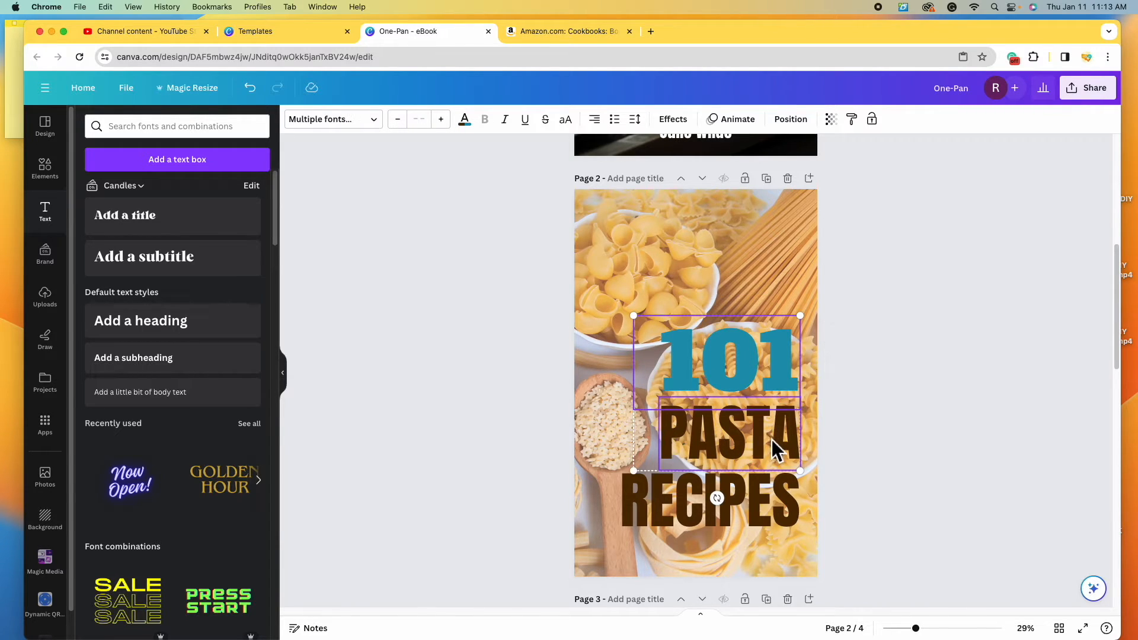
pyautogui.keyDown('shift'); pyautogui.click(777, 517); pyautogui.keyUp('shift')
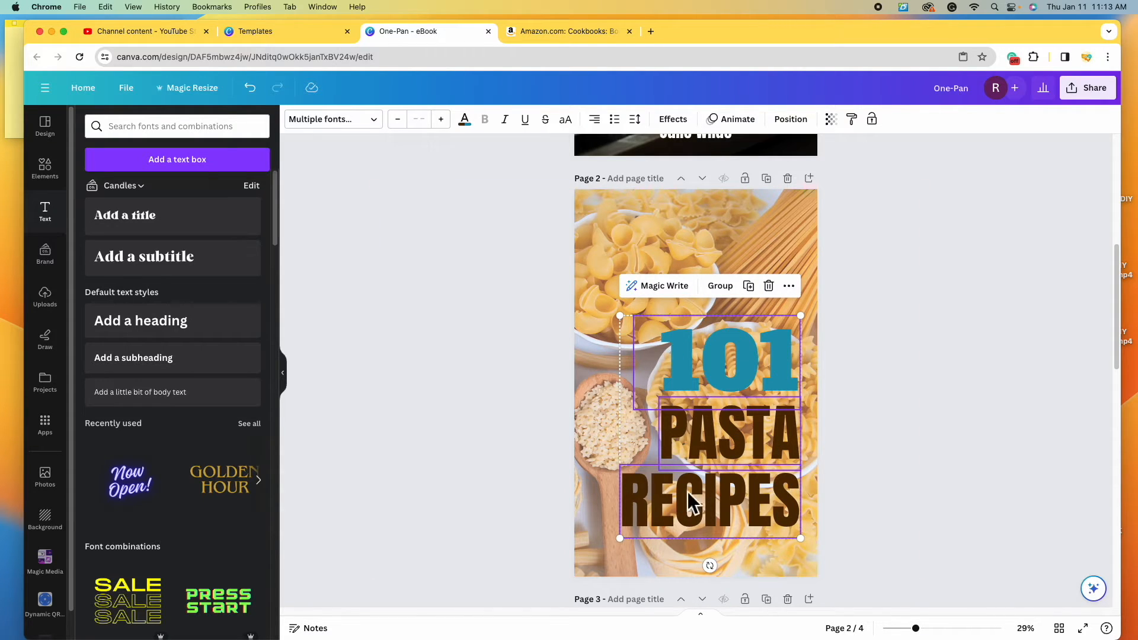
pyautogui.moveTo(743, 370); pyautogui.dragTo(740, 388)
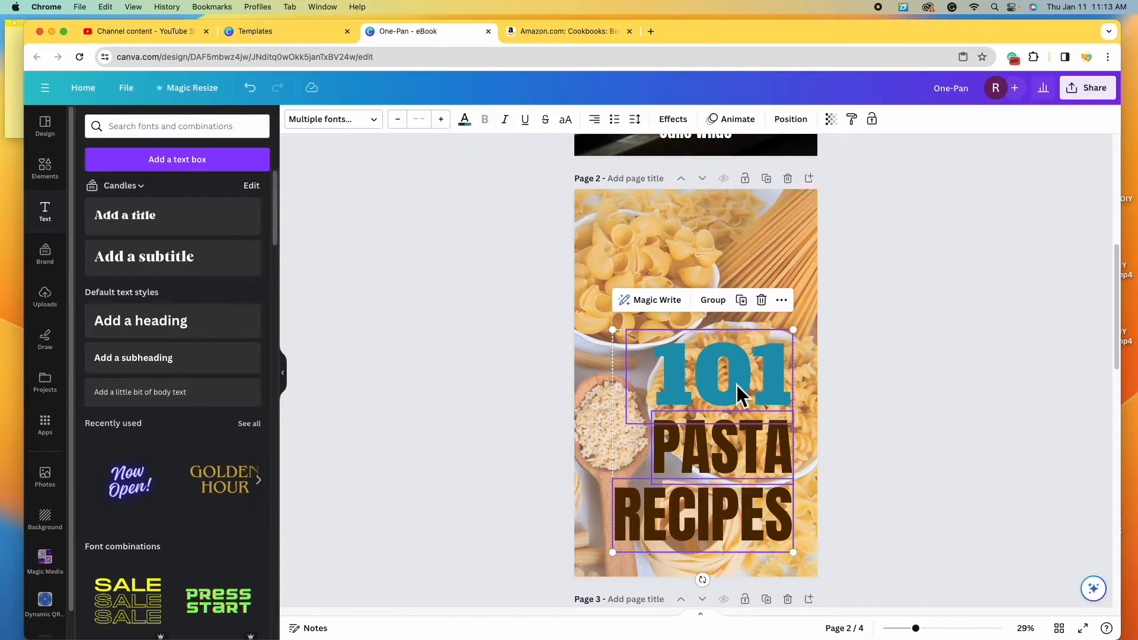
pyautogui.click(717, 303)
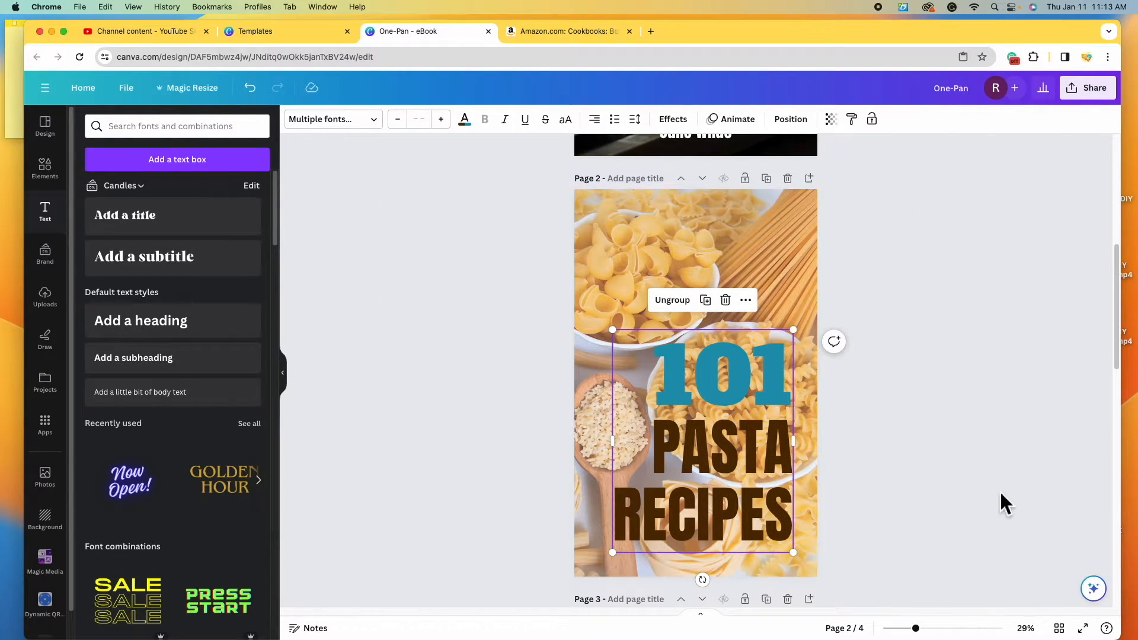
# - Shrink the title group slightly, nudge it up, then ungroup it and select PASTA
pyautogui.click(1054, 471)
pyautogui.click(751, 458)
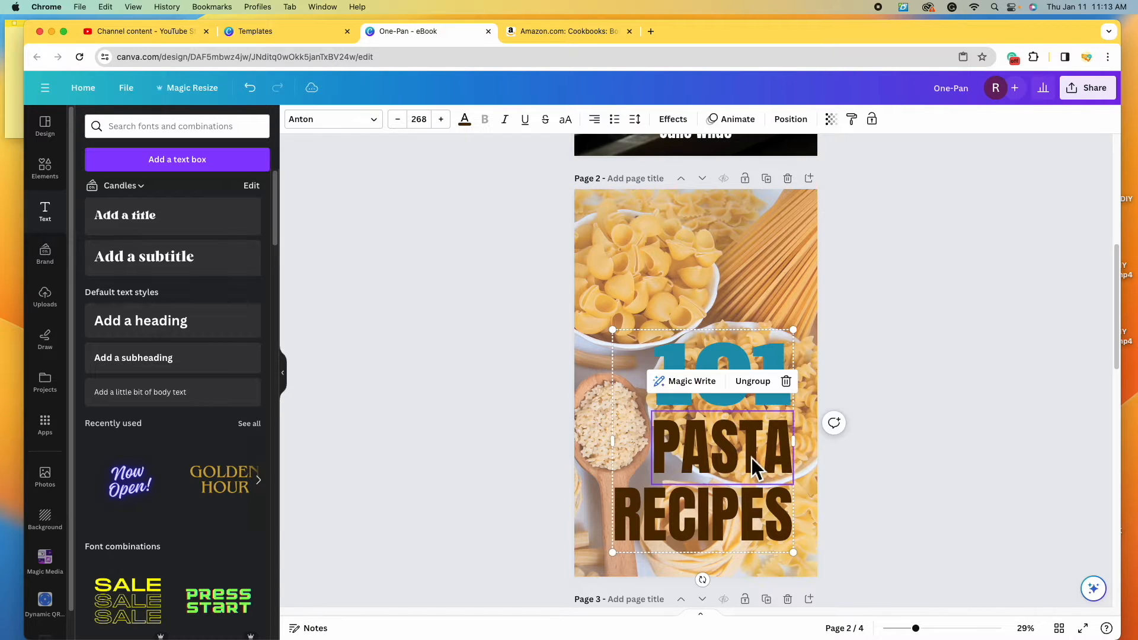
pyautogui.click(604, 355)
pyautogui.click(649, 377)
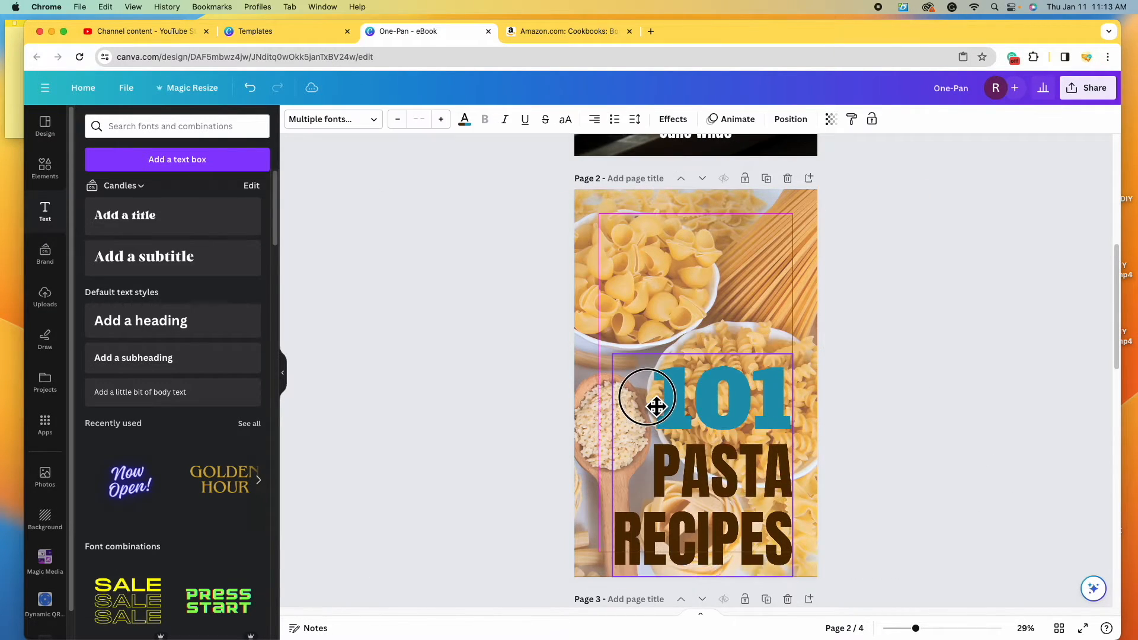
pyautogui.moveTo(612, 336)
pyautogui.mouseDown()
pyautogui.moveTo(575, 303)
pyautogui.moveTo(635, 345)
pyautogui.moveTo(616, 340)
pyautogui.mouseUp()
pyautogui.moveTo(738, 439); pyautogui.dragTo(738, 432)
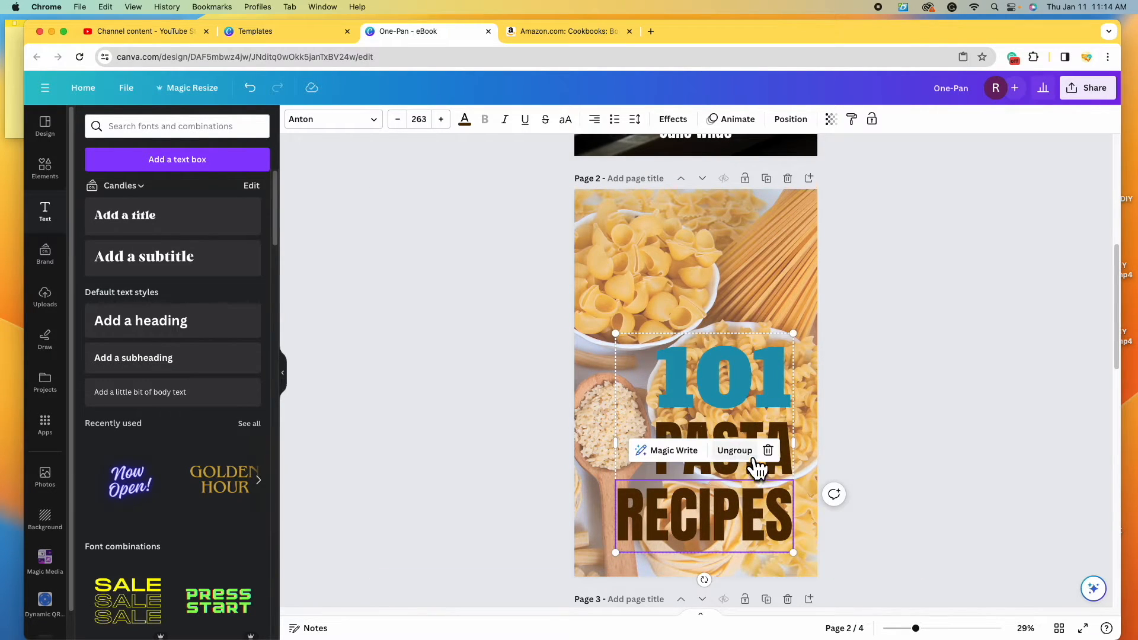
pyautogui.click(734, 450)
pyautogui.click(942, 448)
pyautogui.click(720, 468)
pyautogui.click(463, 120)
# - Change PASTA and RECIPES from dark brown to black
pyautogui.click(89, 474)
pyautogui.click(101, 621)
pyautogui.click(645, 518)
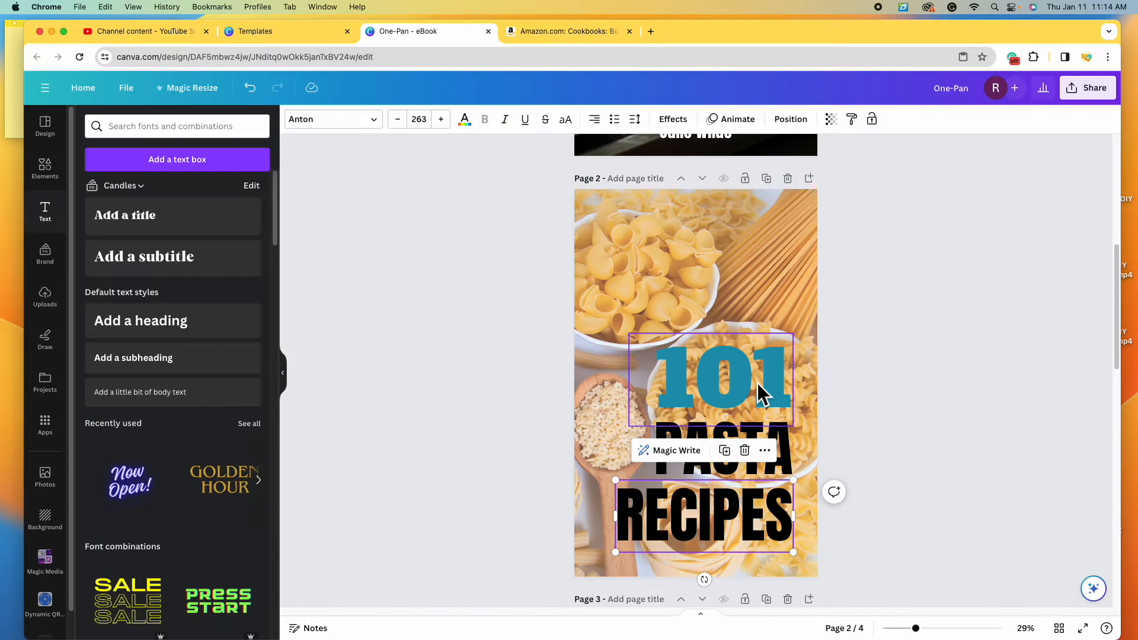
# - Give the 101 title a black outline effect with thickness 76
pyautogui.click(758, 385)
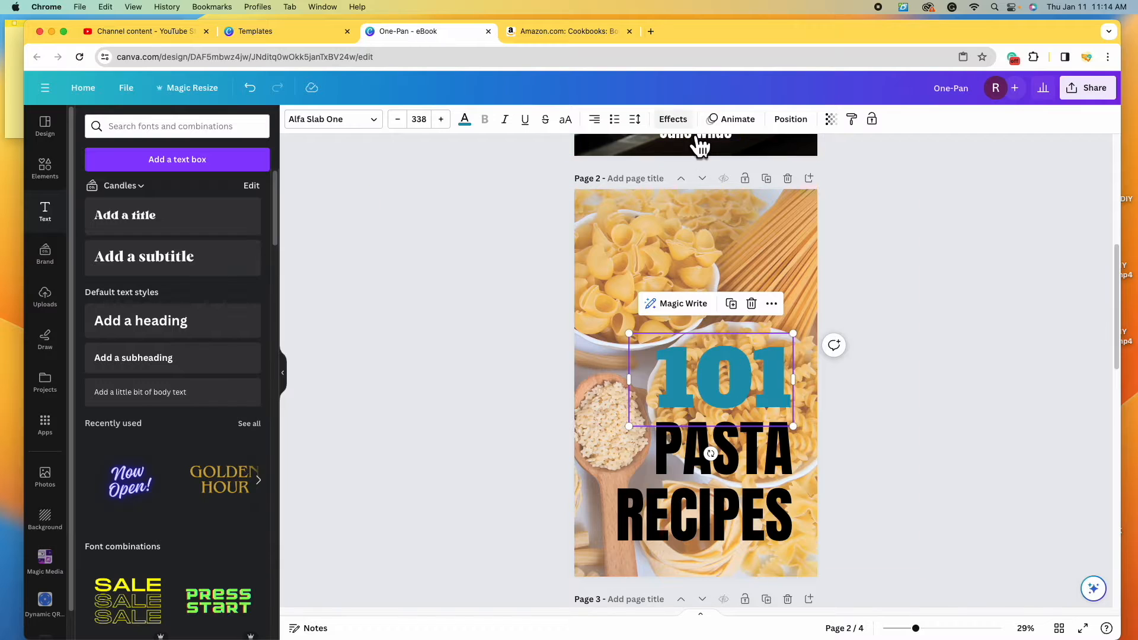
pyautogui.click(679, 120)
pyautogui.click(263, 296)
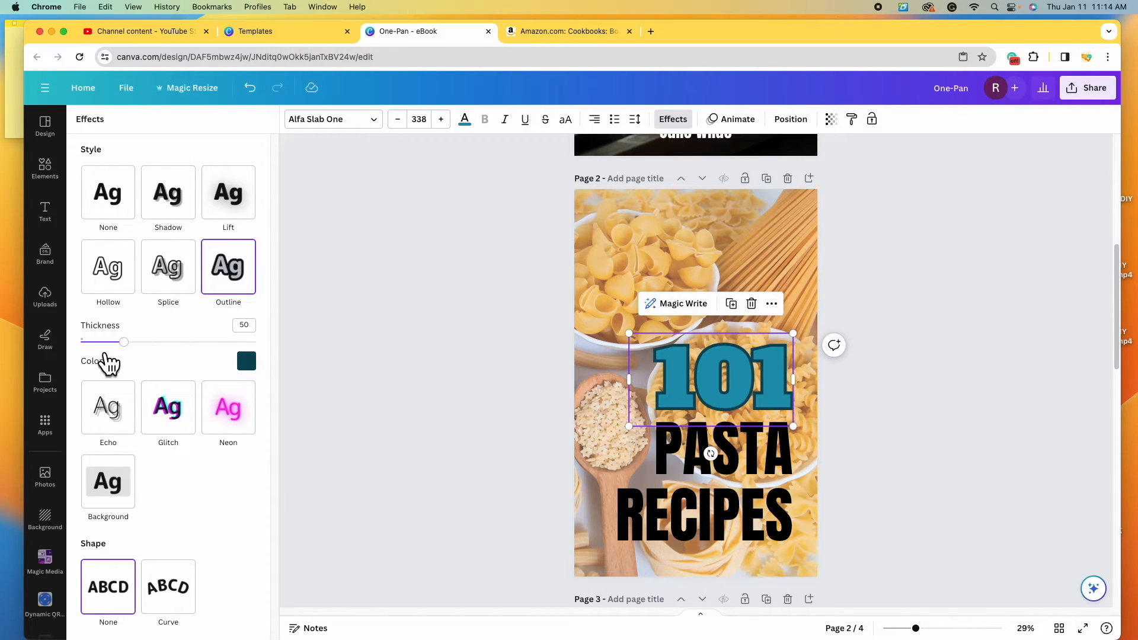
pyautogui.click(254, 368)
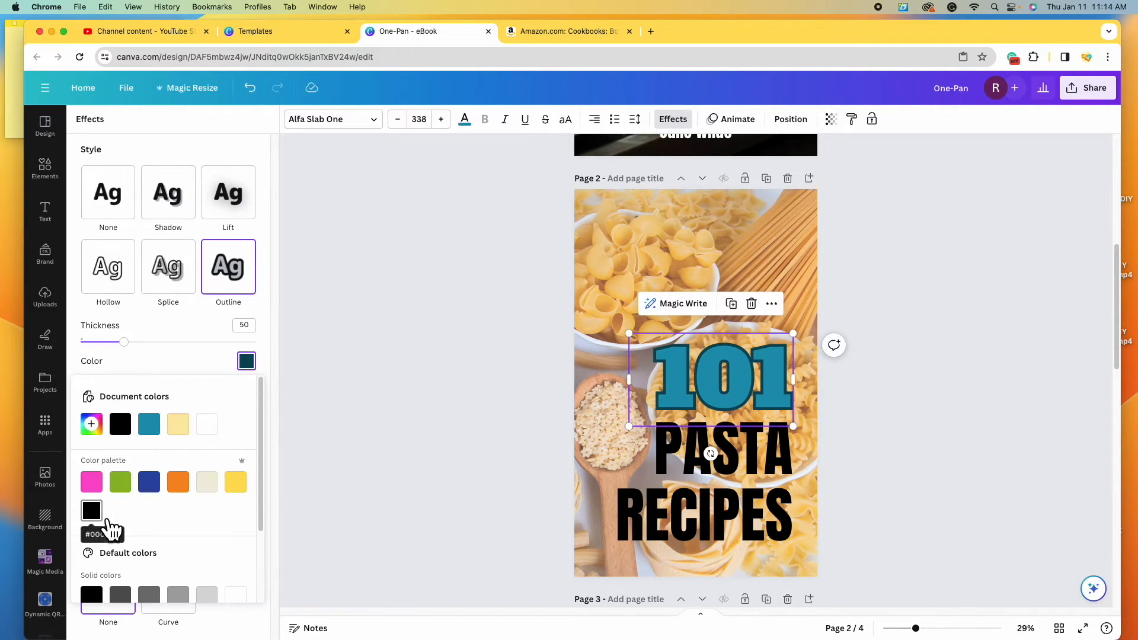
pyautogui.click(120, 425)
pyautogui.click(137, 351)
pyautogui.moveTo(124, 342); pyautogui.dragTo(147, 350)
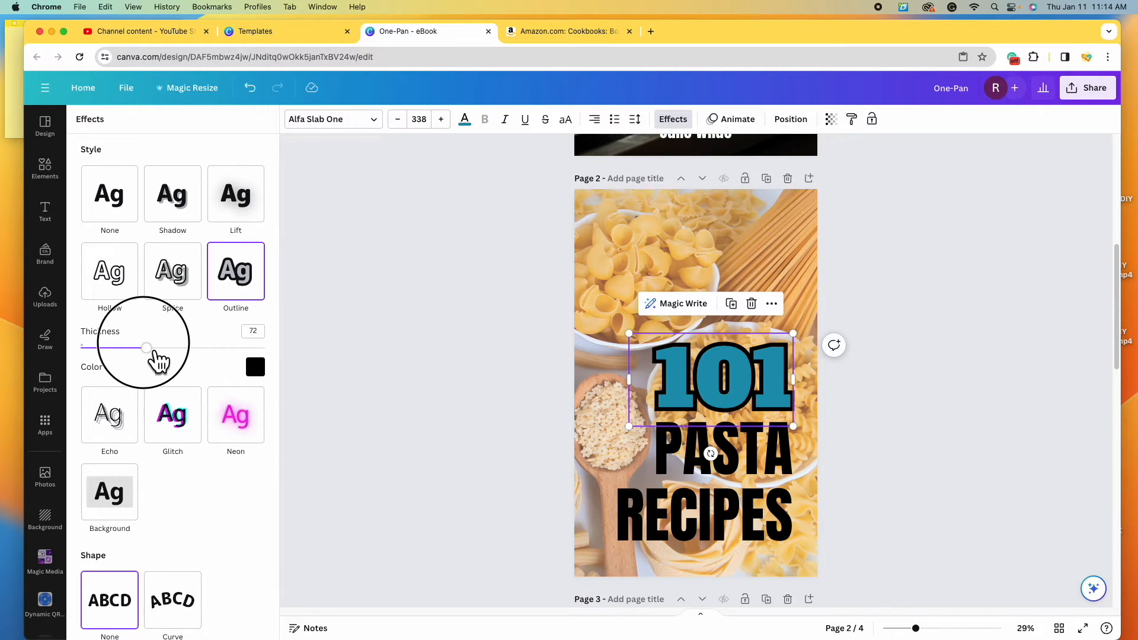
pyautogui.moveTo(156, 357); pyautogui.dragTo(162, 362)
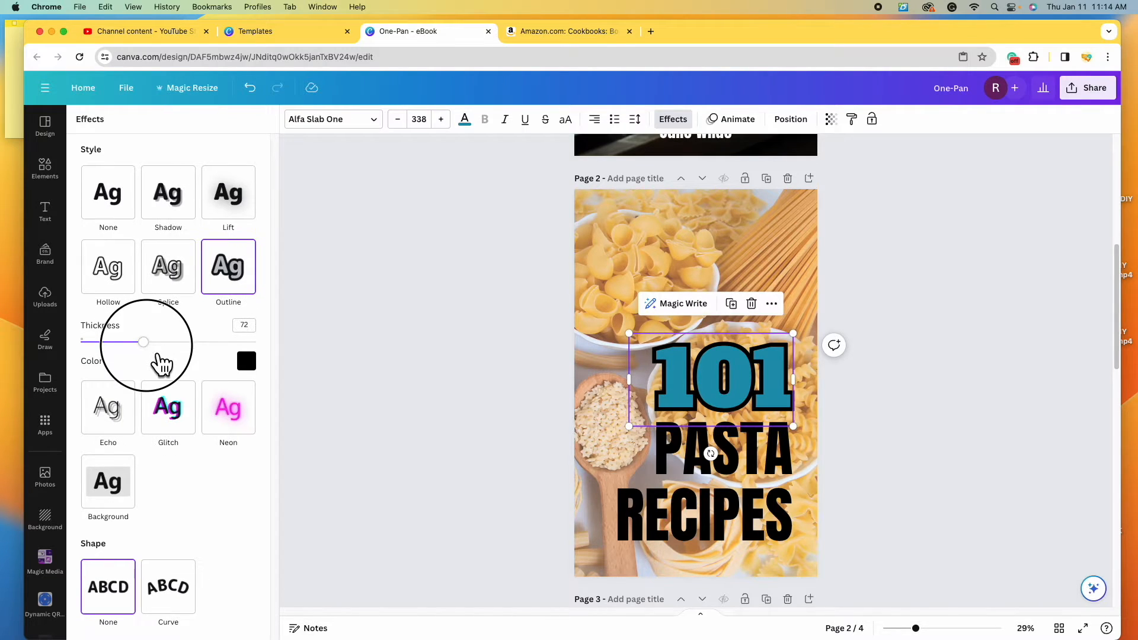
pyautogui.click(729, 371)
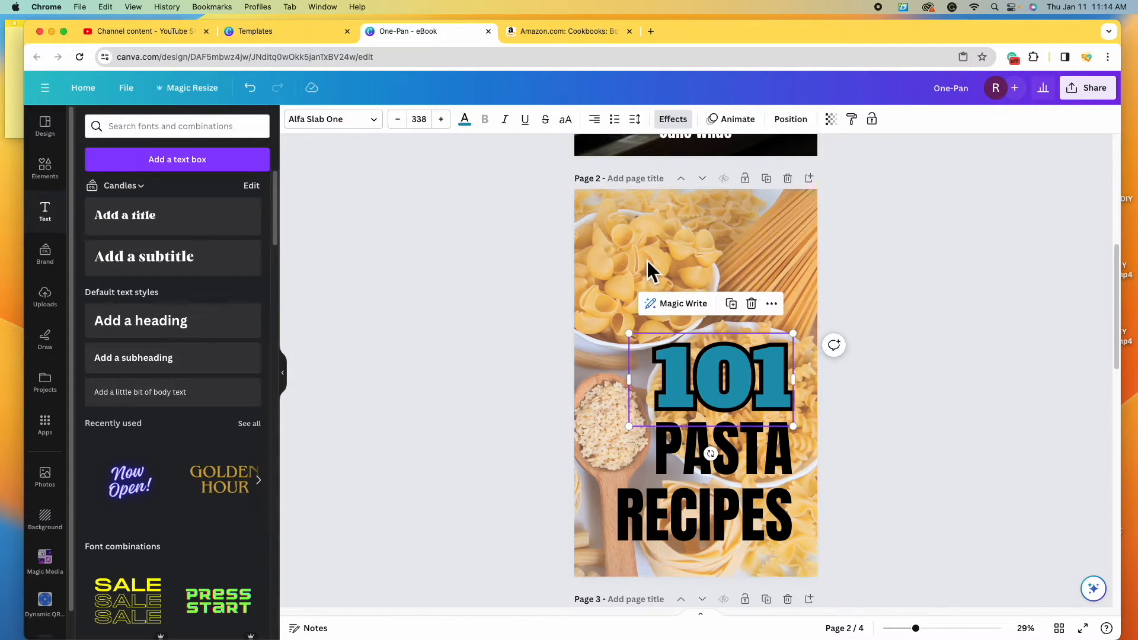
# - Change 101's fill to a custom bright cyan (#08DBFF)
pyautogui.click(464, 119)
pyautogui.click(129, 540)
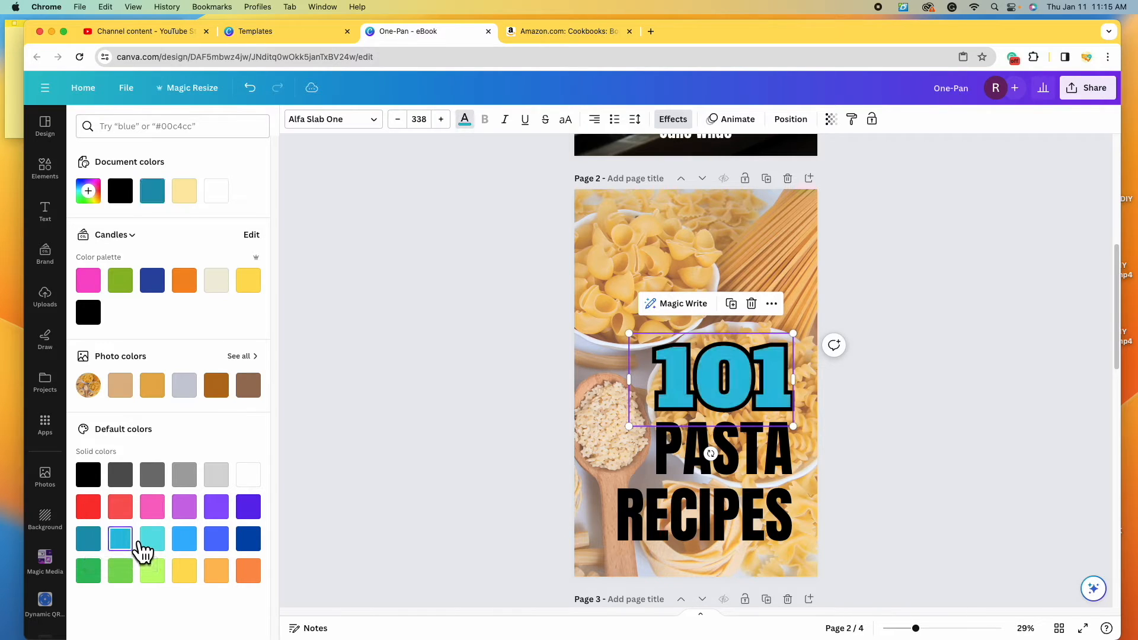
pyautogui.click(89, 539)
pyautogui.click(131, 549)
pyautogui.click(88, 190)
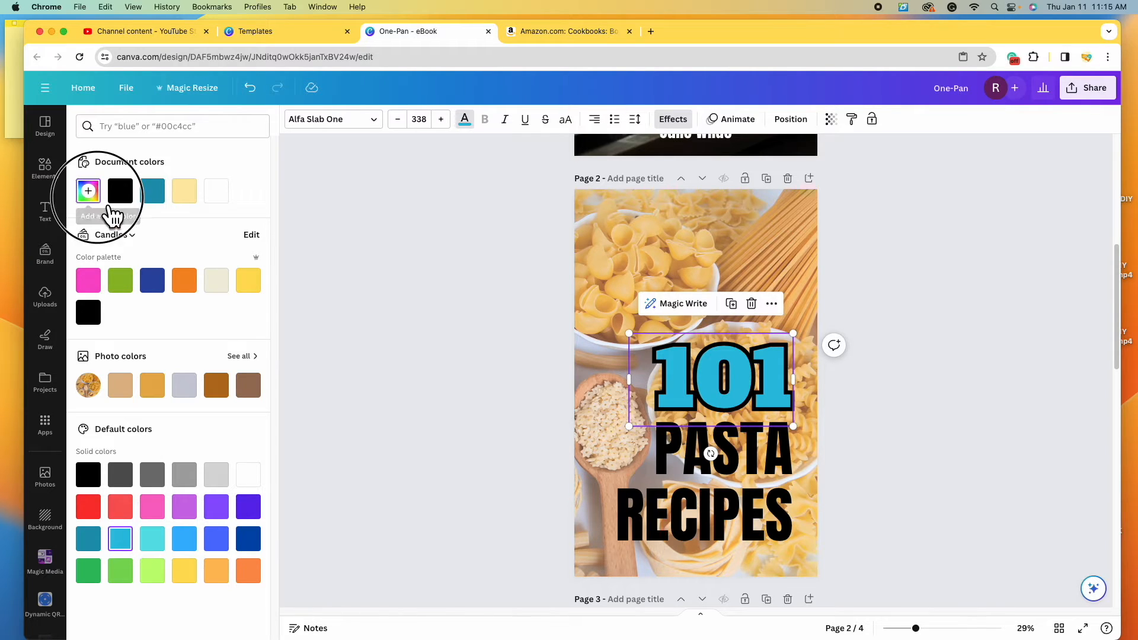
pyautogui.click(245, 221)
pyautogui.moveTo(246, 221); pyautogui.dragTo(259, 234)
pyautogui.click(956, 398)
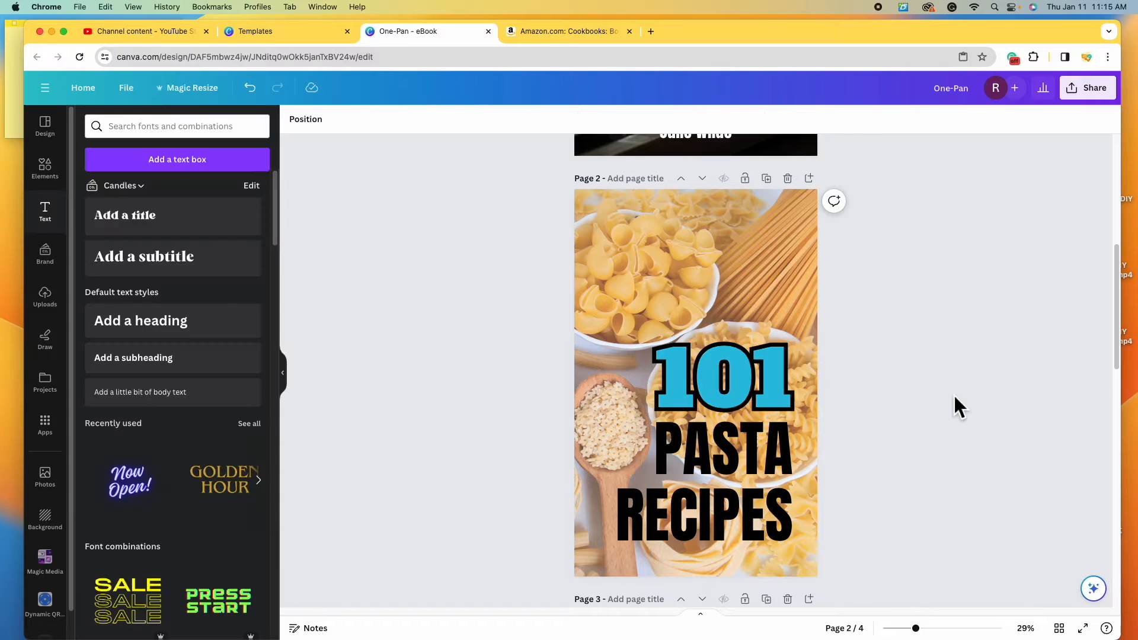
# - Fade page 2's pasta background photo slightly with transparency
pyautogui.click(795, 279)
pyautogui.click(581, 119)
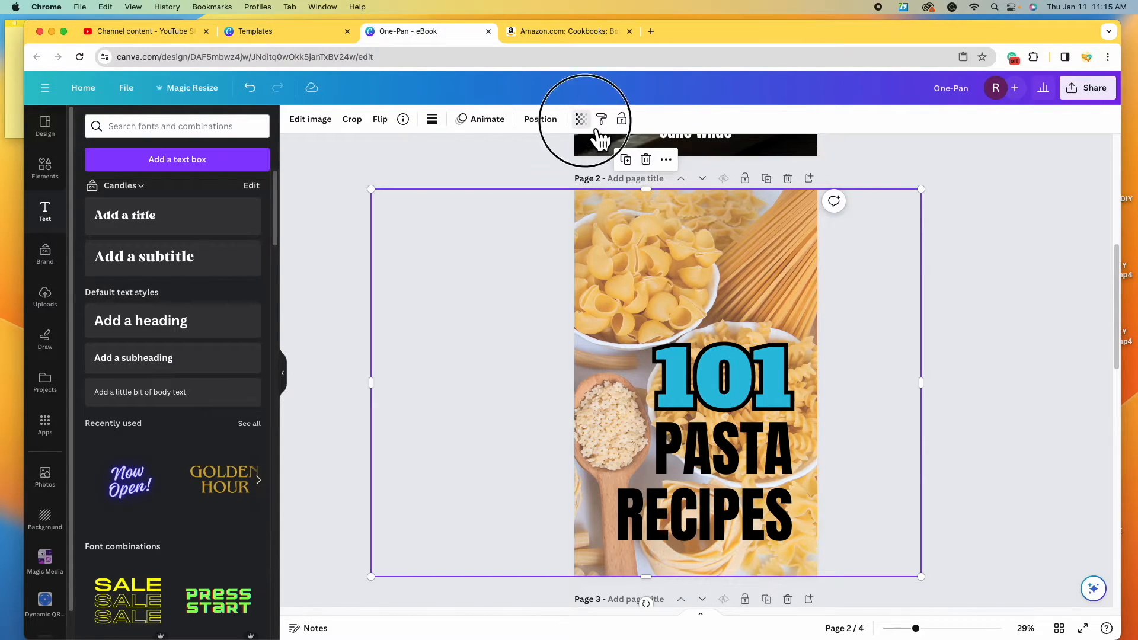
pyautogui.moveTo(580, 166); pyautogui.dragTo(560, 178)
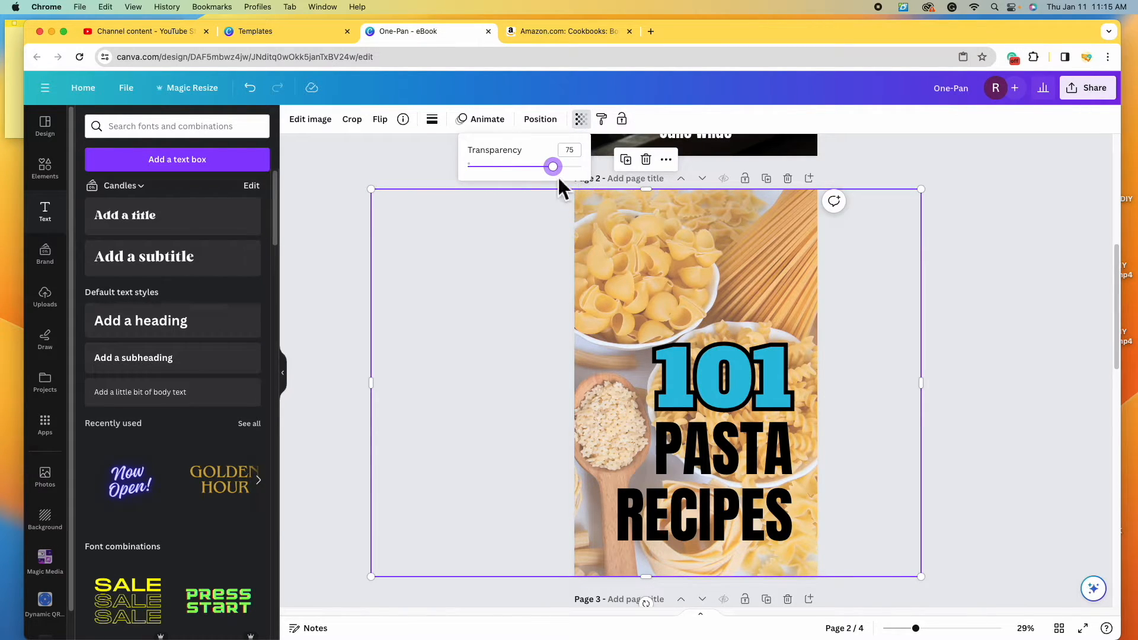
pyautogui.click(1027, 363)
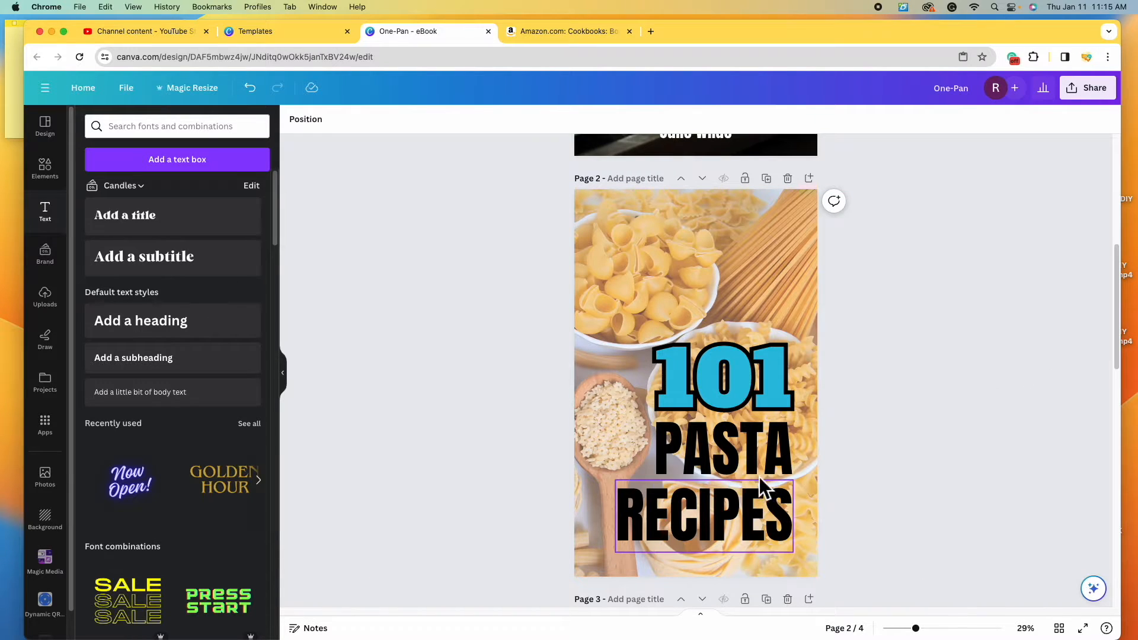
# - Duplicate RECIPES to the page top, retype it as the author's name, and set size 80
pyautogui.scroll(1, 735, 492)
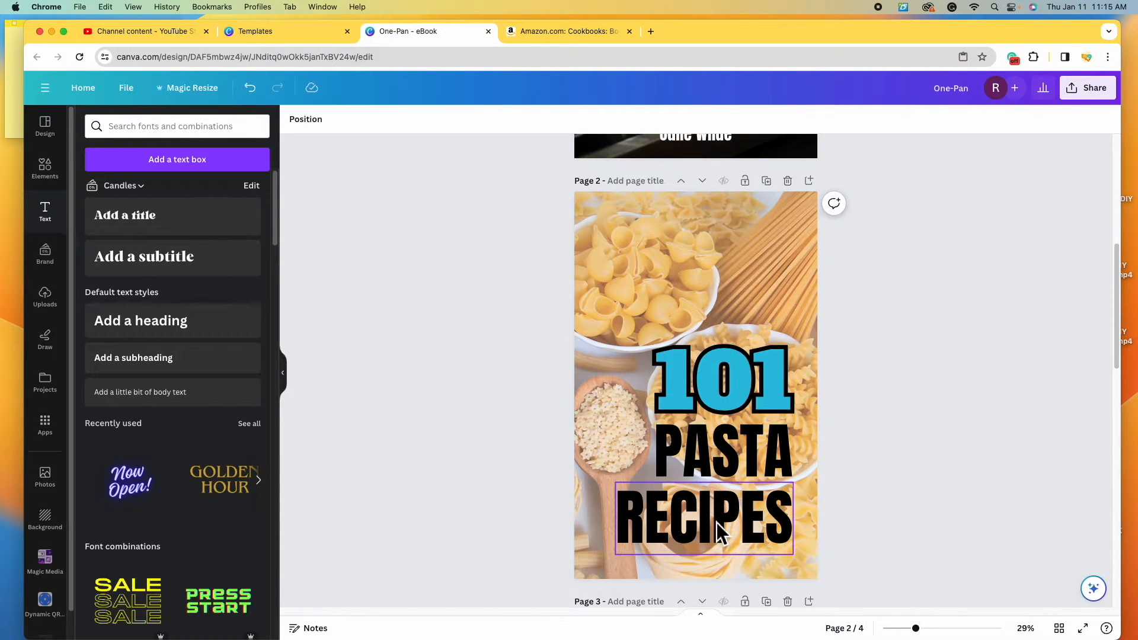
pyautogui.click(717, 521)
pyautogui.click(730, 455)
pyautogui.moveTo(729, 520); pyautogui.dragTo(734, 249)
pyautogui.doubleClick(734, 249)
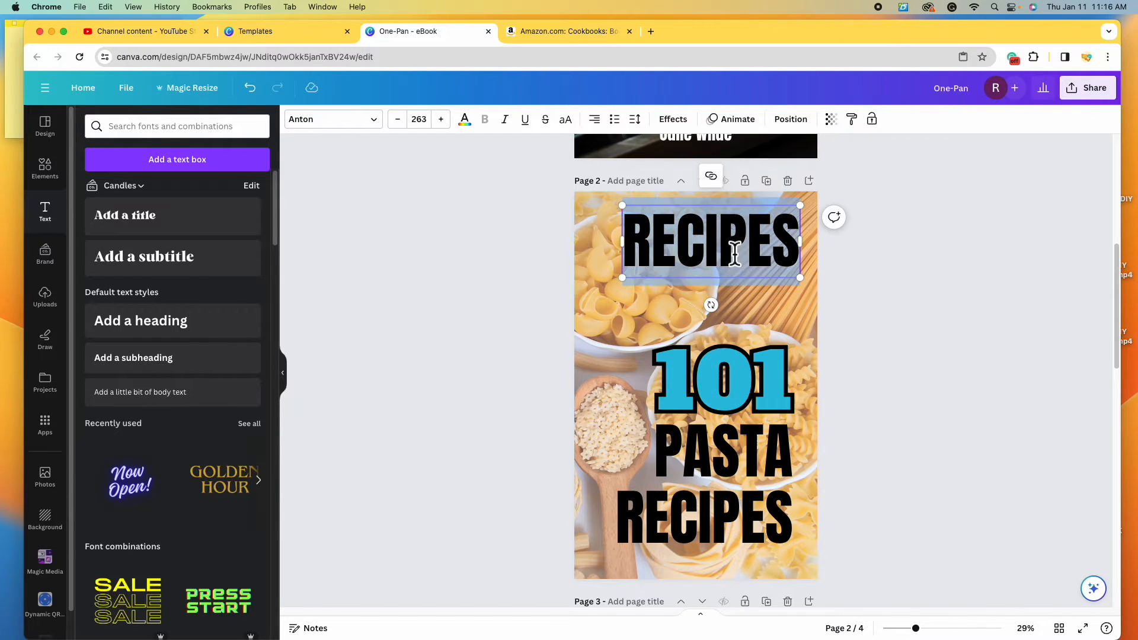
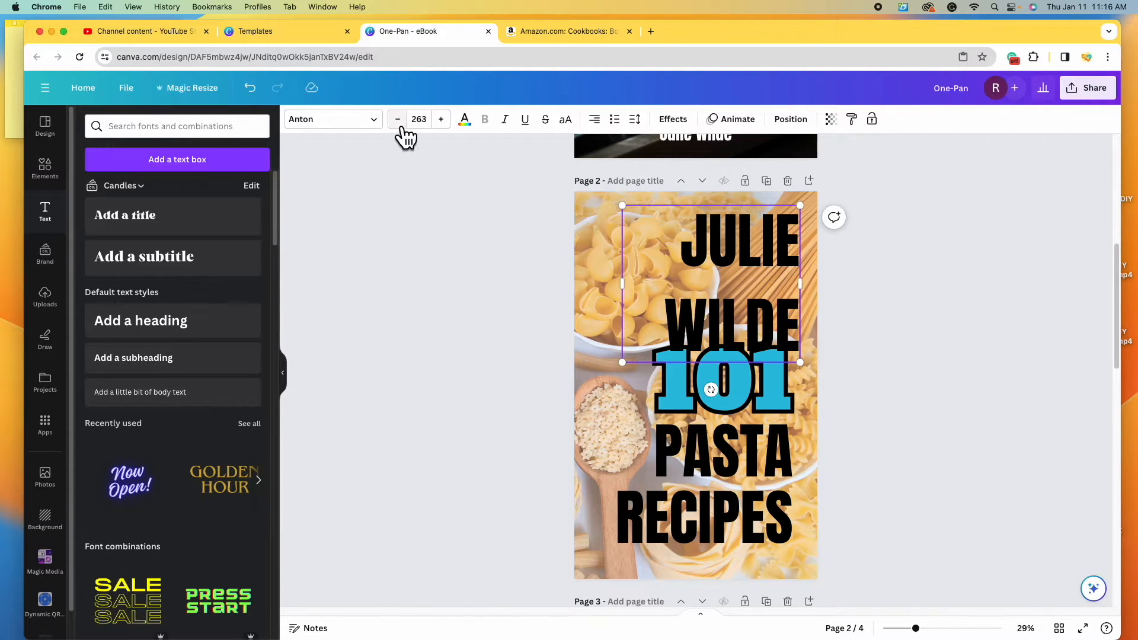
pyautogui.click(417, 119)
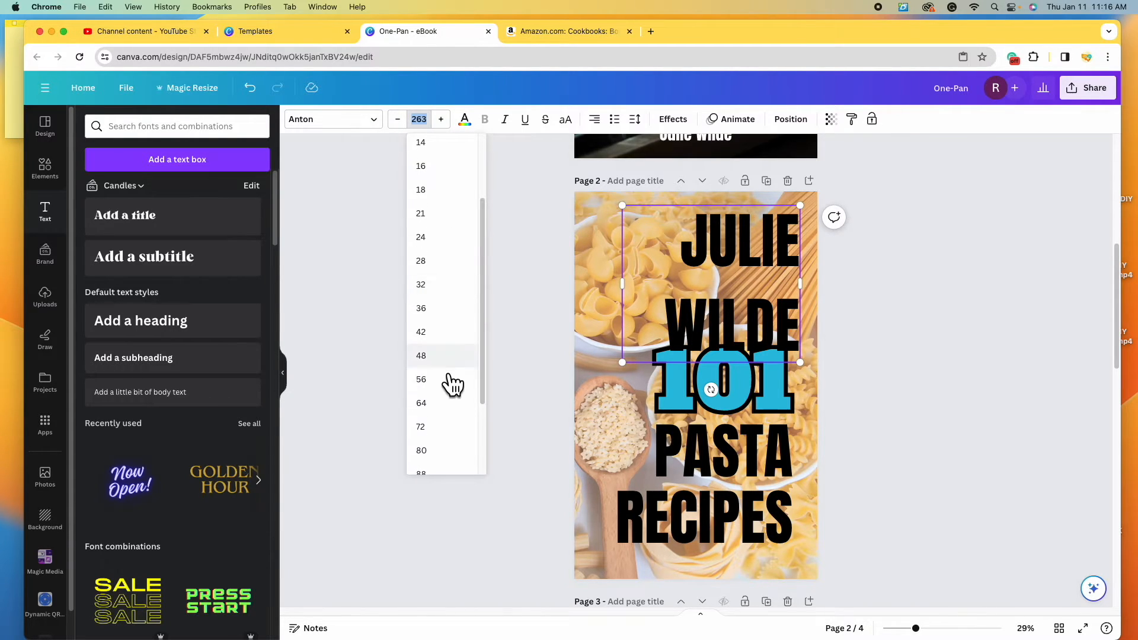
pyautogui.click(442, 450)
pyautogui.click(945, 405)
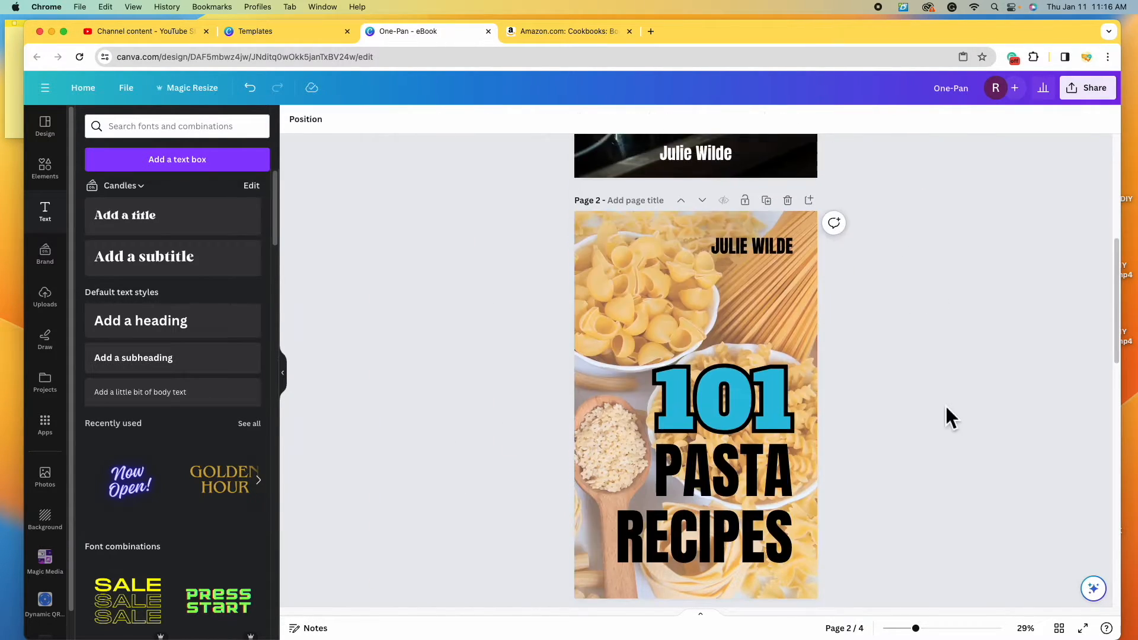
pyautogui.scroll(-3, 946, 406)
# - Copy page 2's PASTA title and paste it onto page 3's pasta photo
pyautogui.scroll(1, 947, 404)
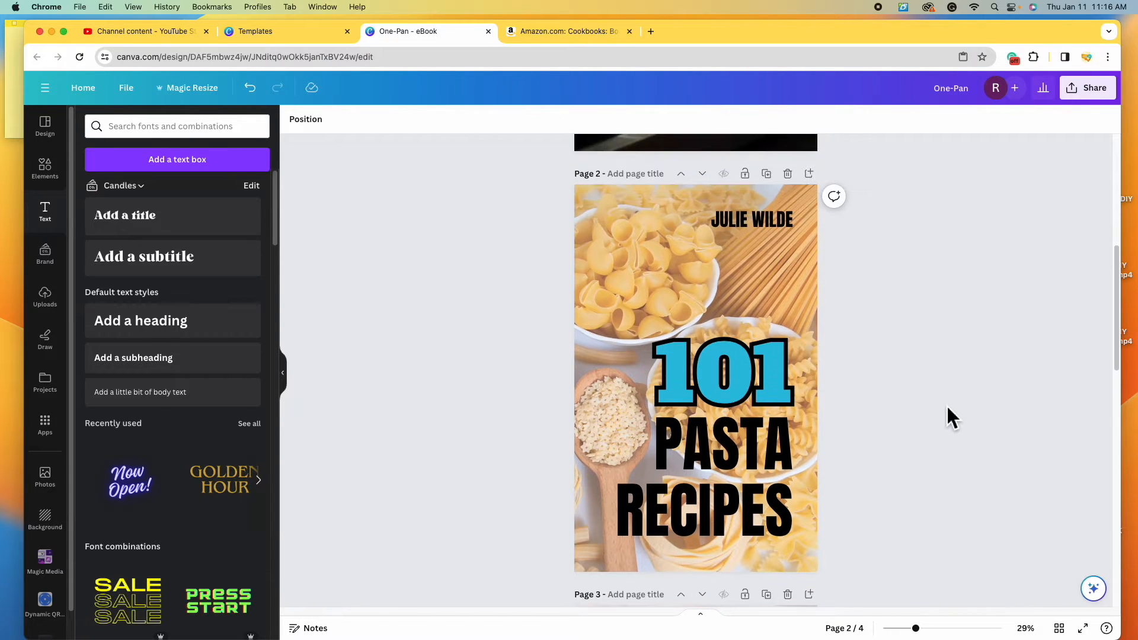
pyautogui.scroll(-5, 948, 407)
pyautogui.scroll(-2, 948, 406)
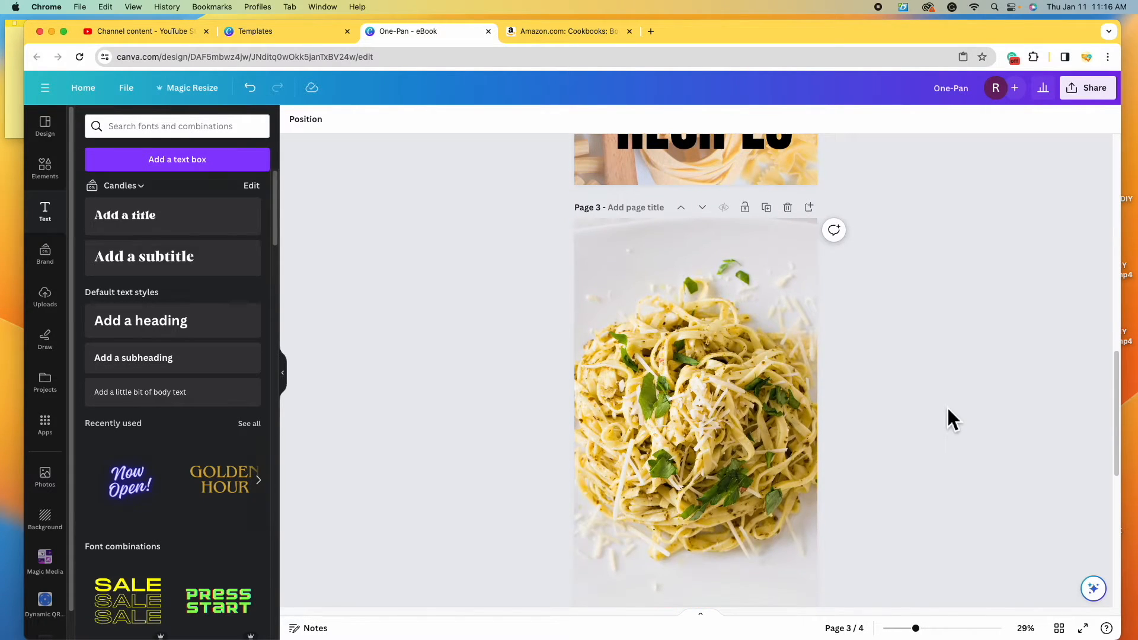
pyautogui.scroll(5, 682, 347)
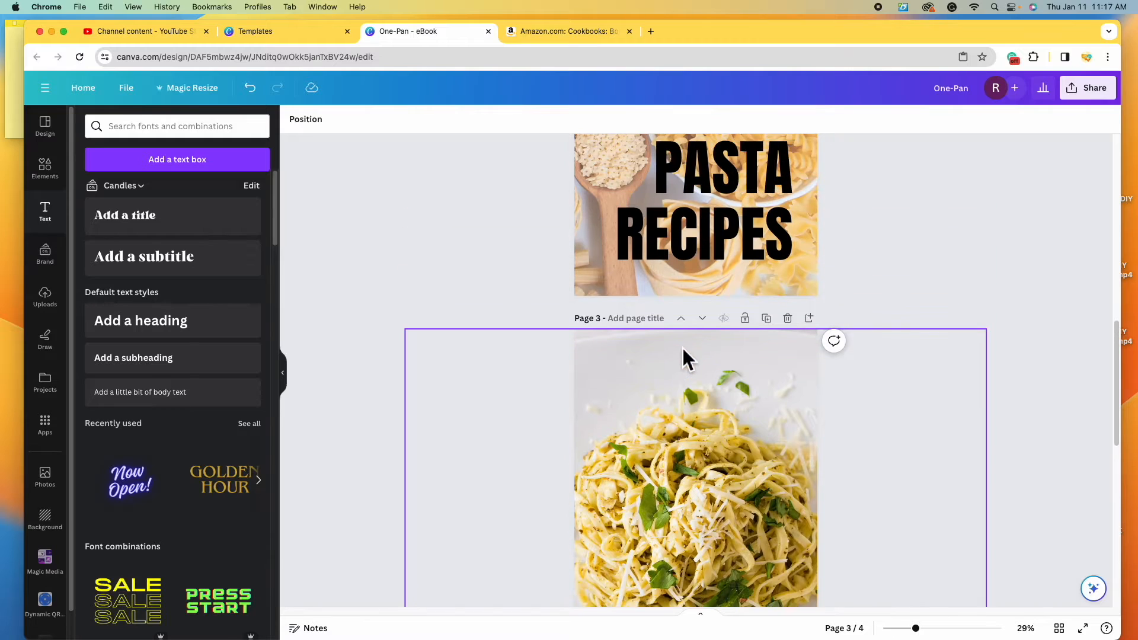
pyautogui.click(748, 240)
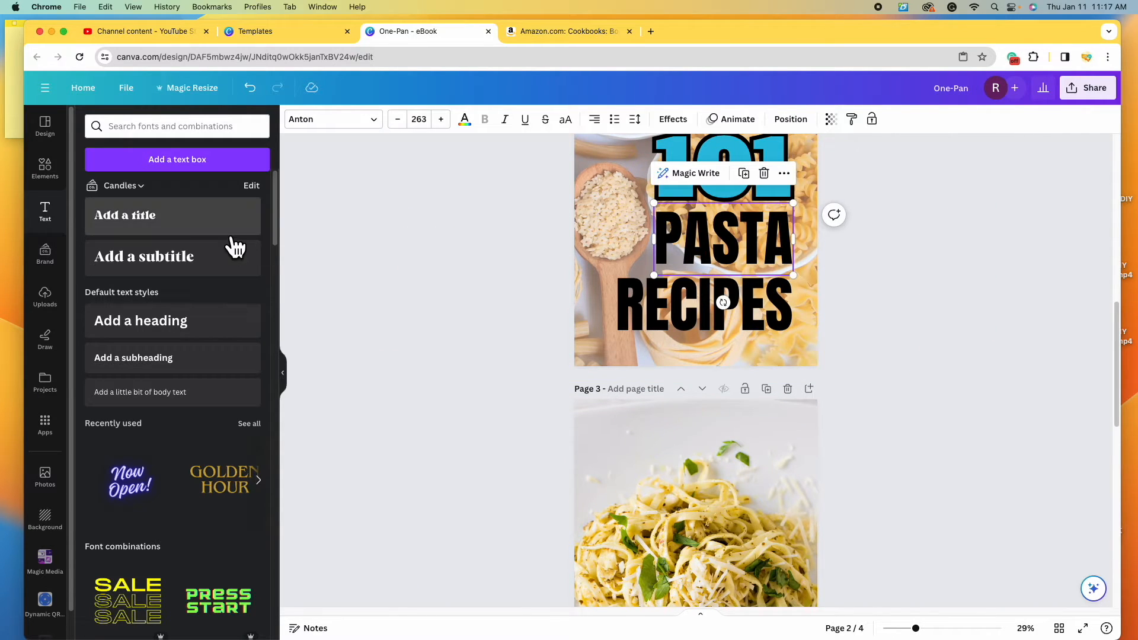
pyautogui.rightClick(748, 249)
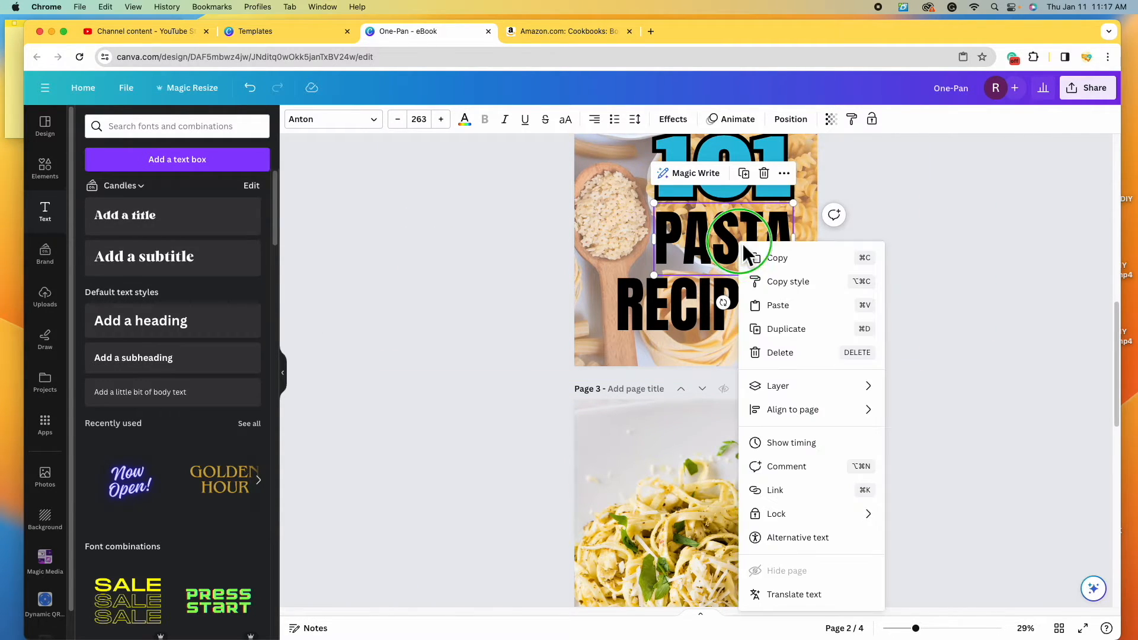
pyautogui.click(805, 259)
pyautogui.scroll(-5, 745, 306)
pyautogui.click(745, 305)
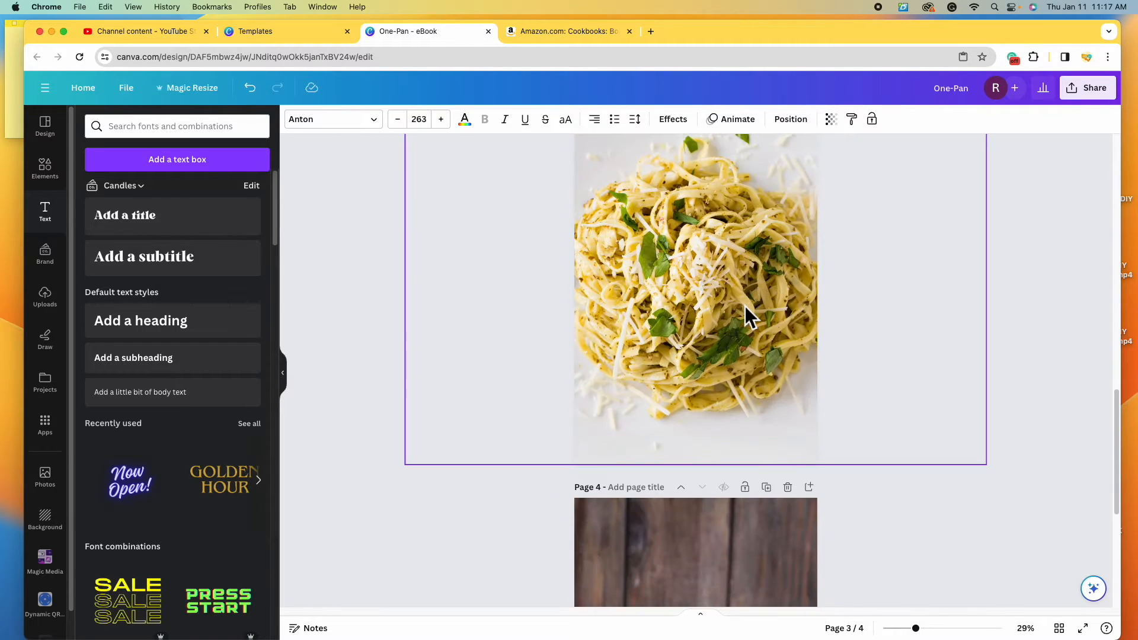
pyautogui.scroll(2, 745, 306)
pyautogui.rightClick(711, 313)
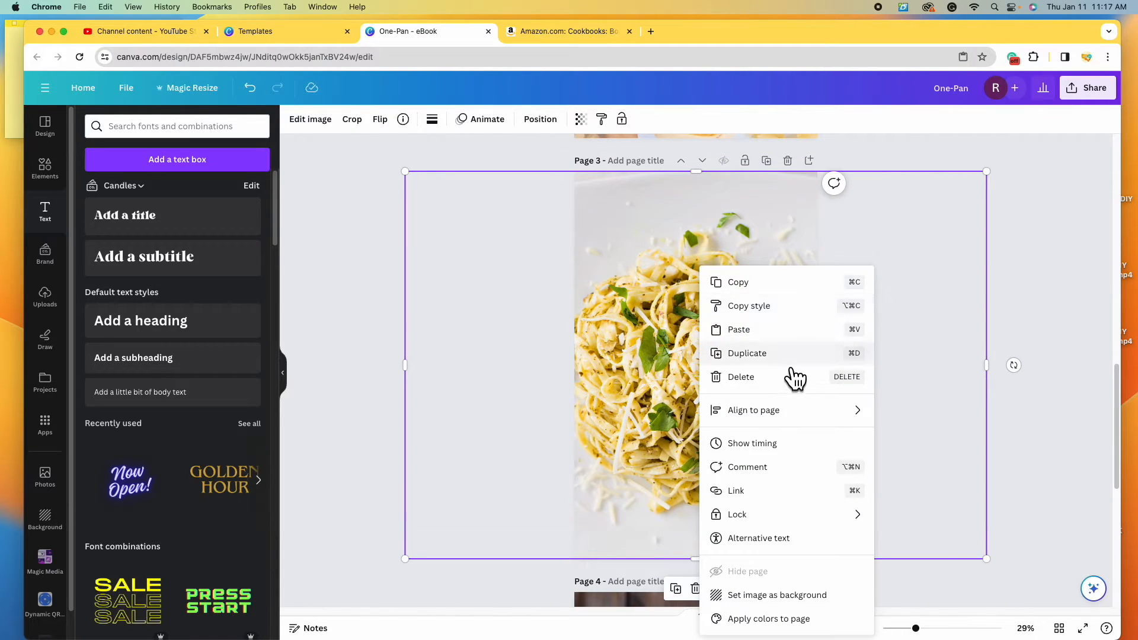
pyautogui.click(781, 329)
# - Move the pasted VEGAN title near page 3's top, centre-aligned on one widened line
pyautogui.click(956, 431)
pyautogui.moveTo(720, 448); pyautogui.dragTo(692, 280)
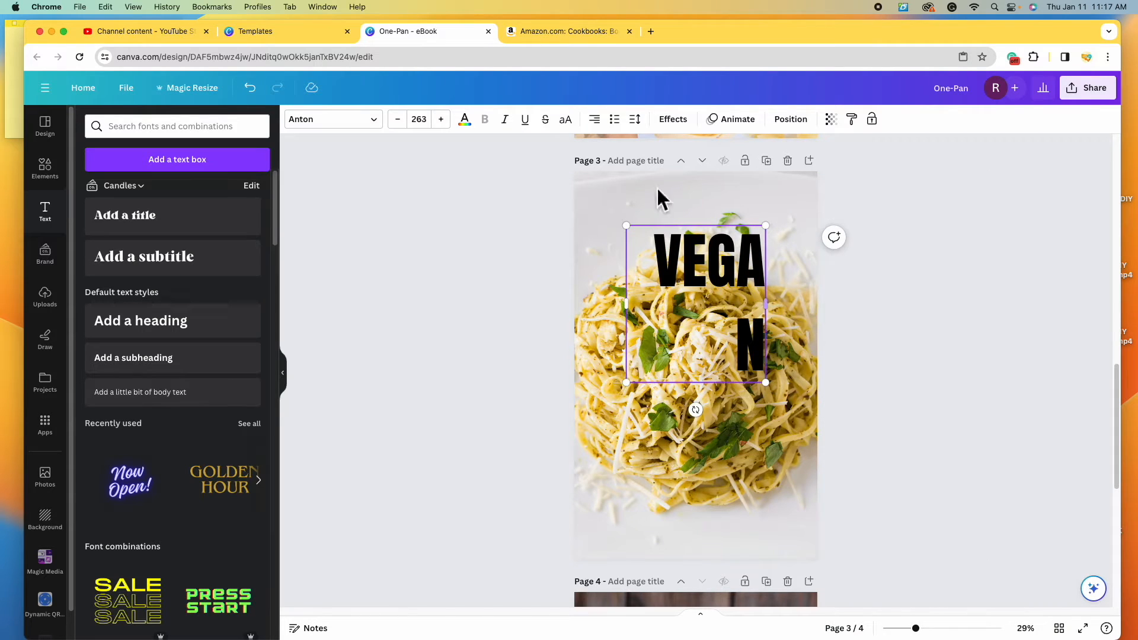
pyautogui.click(603, 124)
pyautogui.click(594, 119)
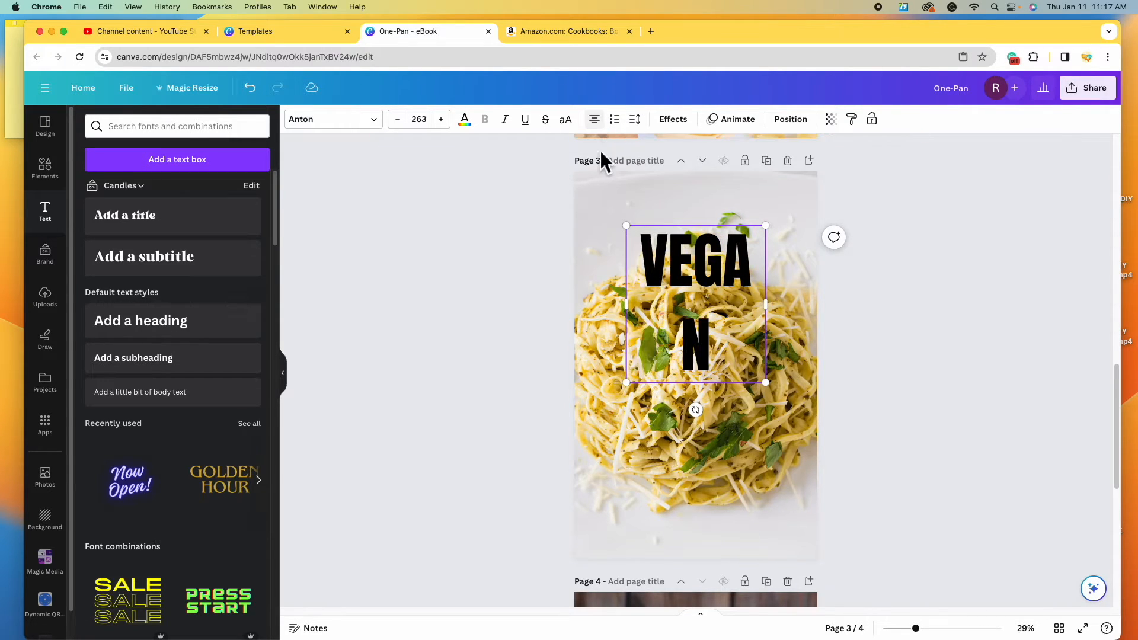
pyautogui.moveTo(779, 318); pyautogui.dragTo(792, 311)
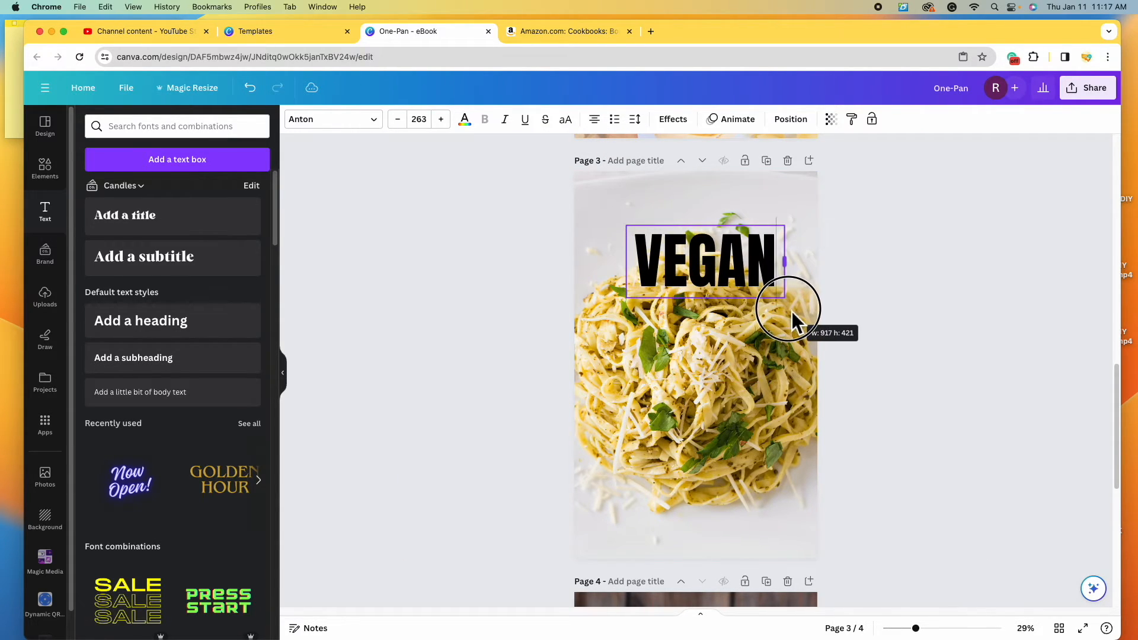
pyautogui.scroll(3, 722, 339)
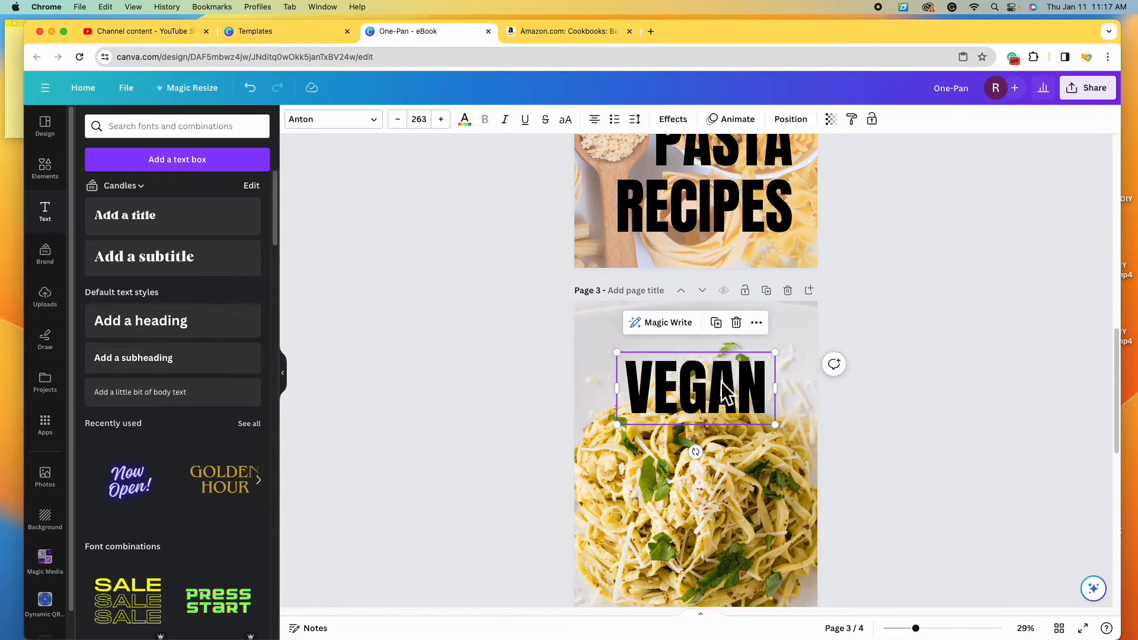
pyautogui.moveTo(724, 388); pyautogui.dragTo(724, 383)
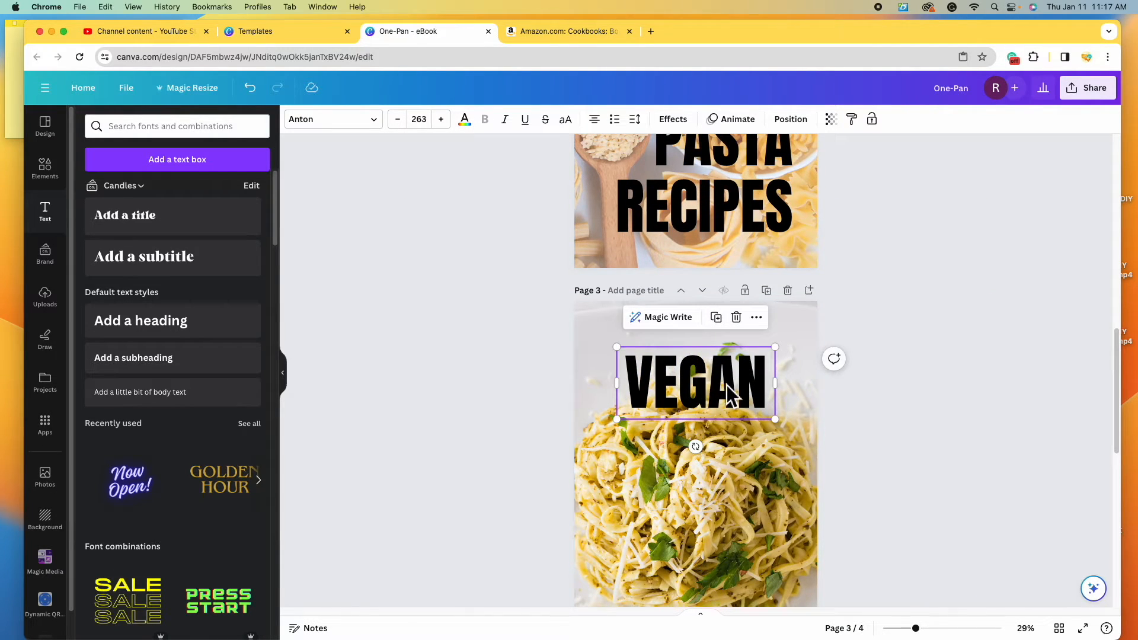
# - Colour the VEGAN title with the Candles palette green after trying several other shades
pyautogui.click(481, 134)
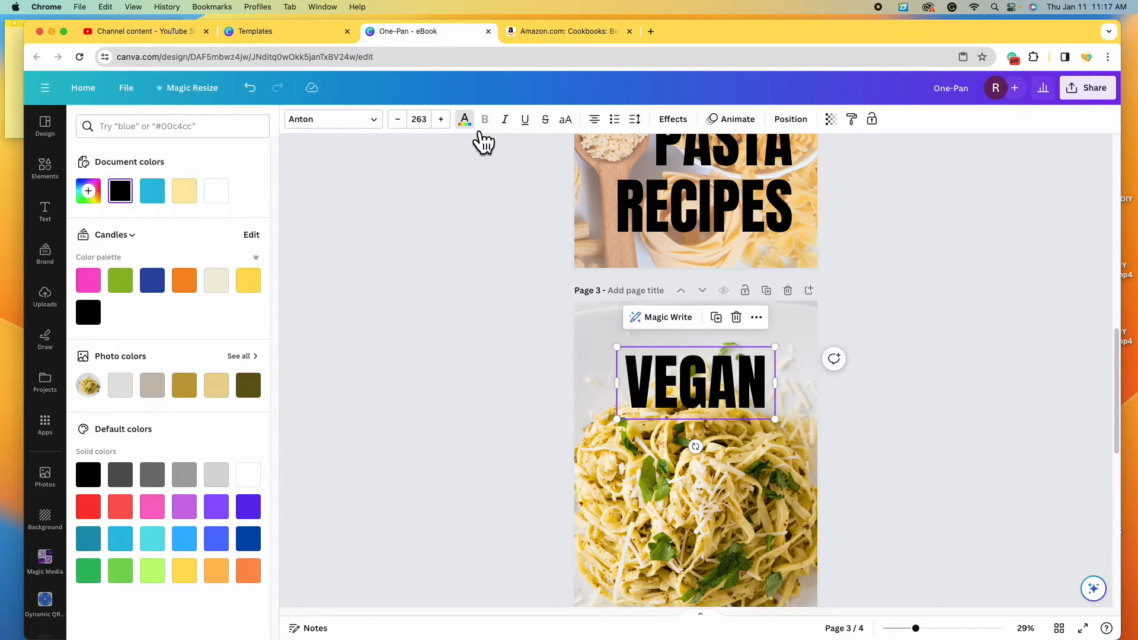
pyautogui.click(249, 386)
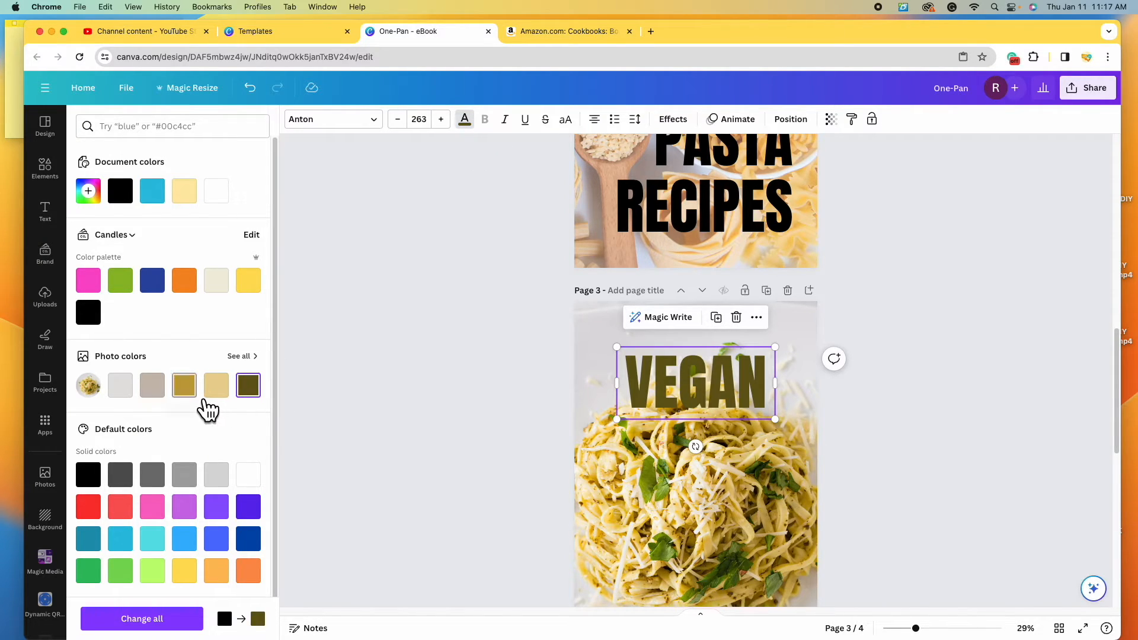
pyautogui.click(187, 388)
pyautogui.click(221, 392)
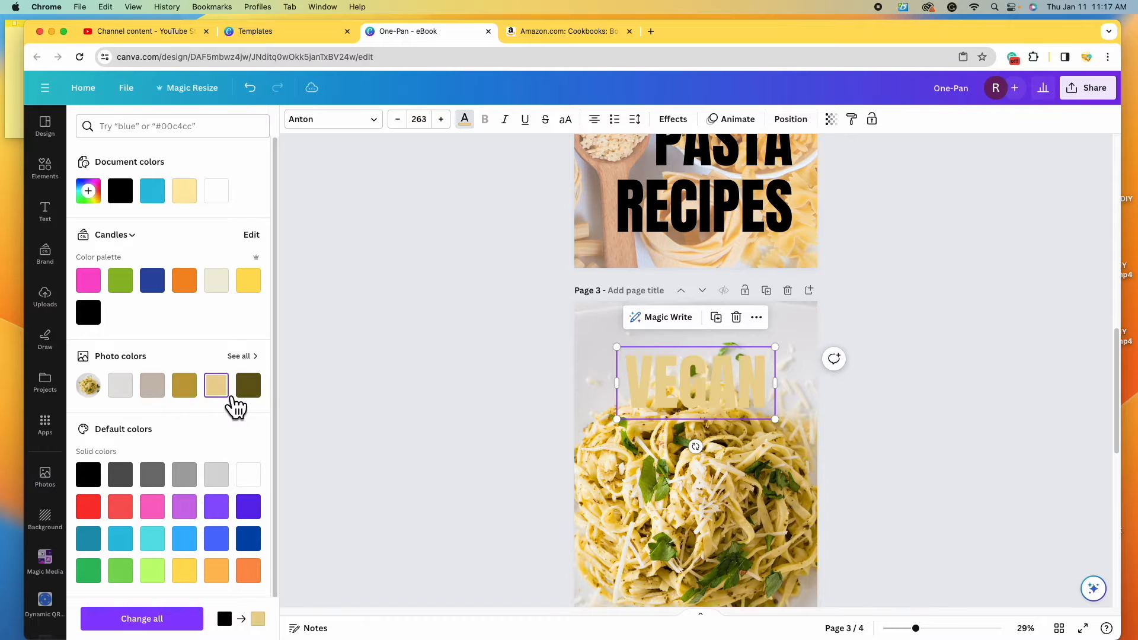
pyautogui.click(124, 283)
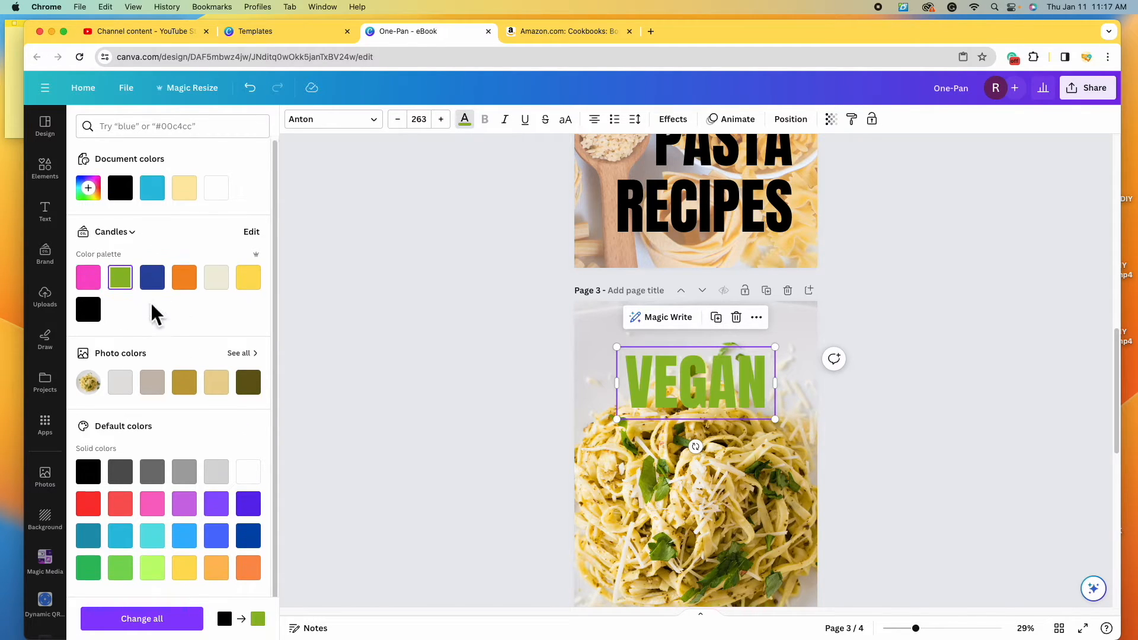
pyautogui.scroll(-1, 151, 300)
pyautogui.click(105, 560)
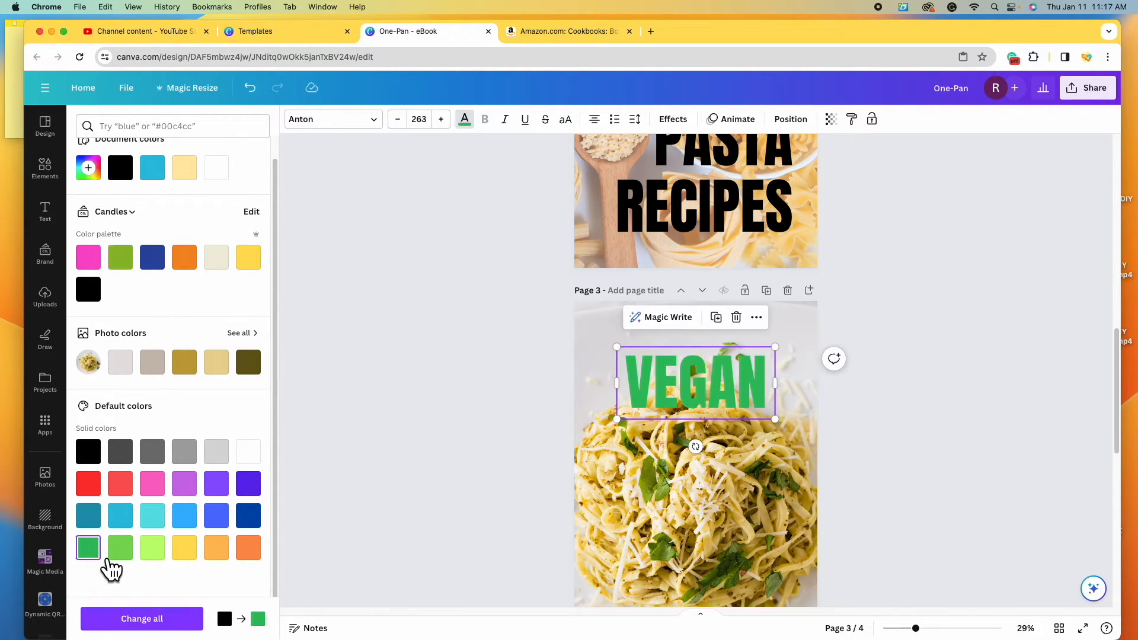
pyautogui.click(126, 554)
pyautogui.click(135, 272)
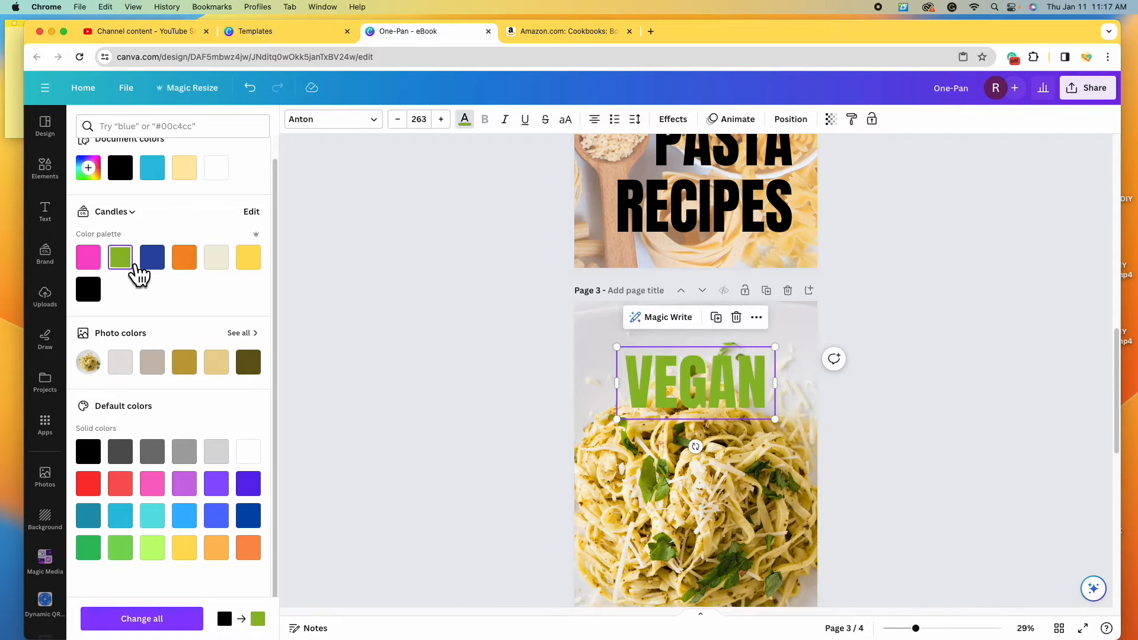
# - Give VEGAN a black outline, enlarge it to size 287 and centre it horizontally on page 3
pyautogui.click(681, 122)
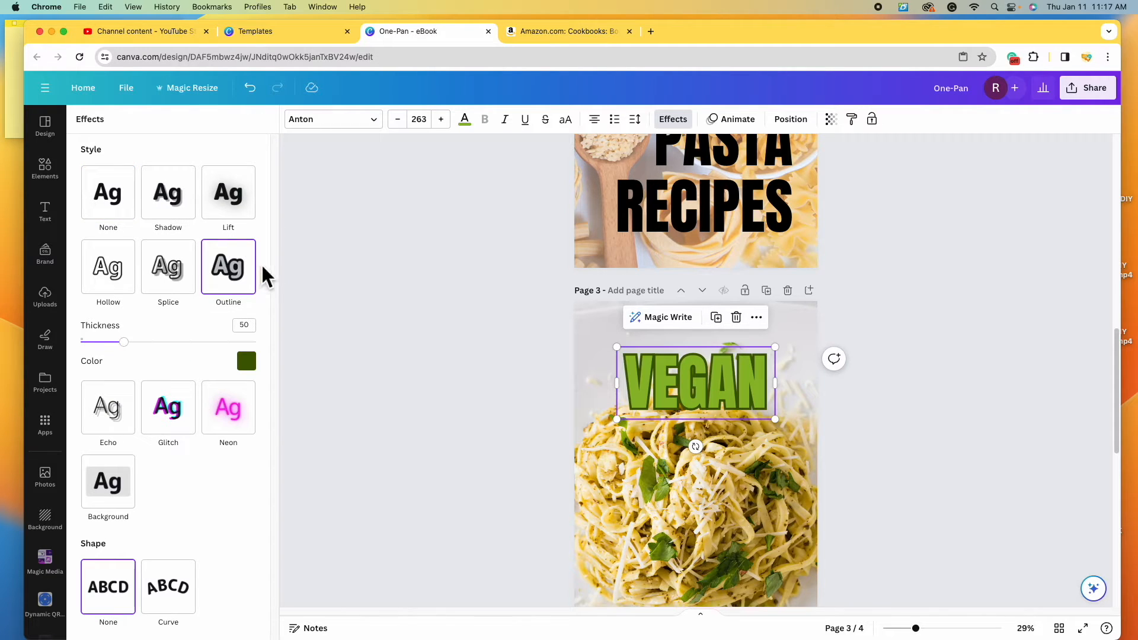
pyautogui.click(252, 366)
pyautogui.click(121, 424)
pyautogui.scroll(-4, 457, 473)
pyautogui.scroll(2, 458, 473)
pyautogui.moveTo(775, 291); pyautogui.dragTo(790, 296)
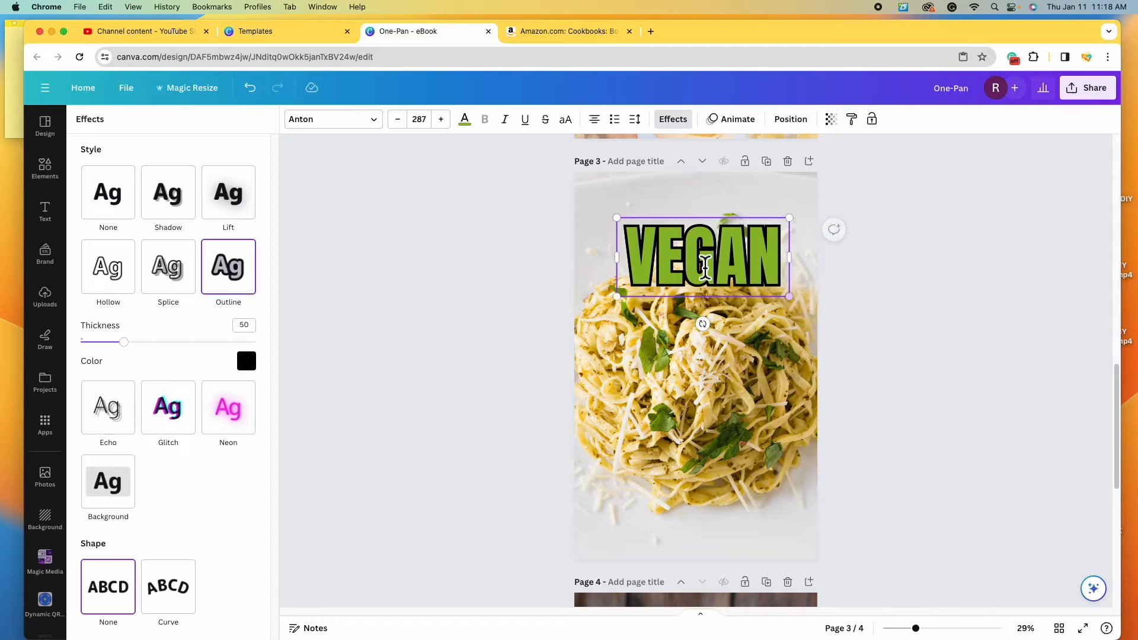
pyautogui.press('Escape')
pyautogui.moveTo(747, 272); pyautogui.dragTo(719, 257)
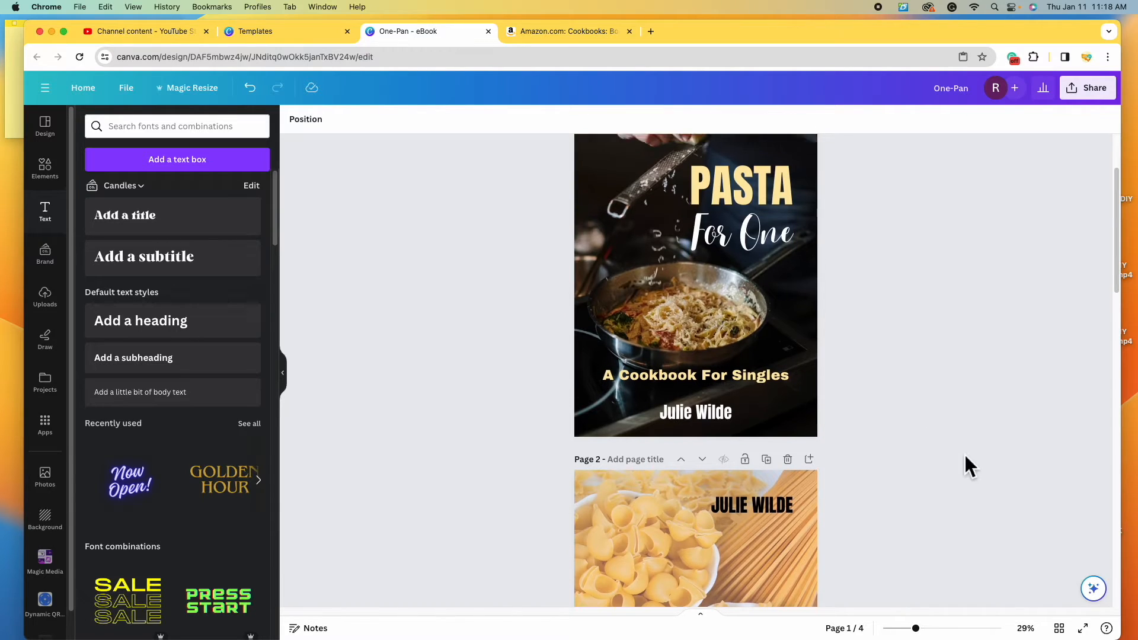
# - Copy the 'For One' script text from page 1 and paste it at the centre of page 3
pyautogui.scroll(3, 965, 457)
pyautogui.click(763, 310)
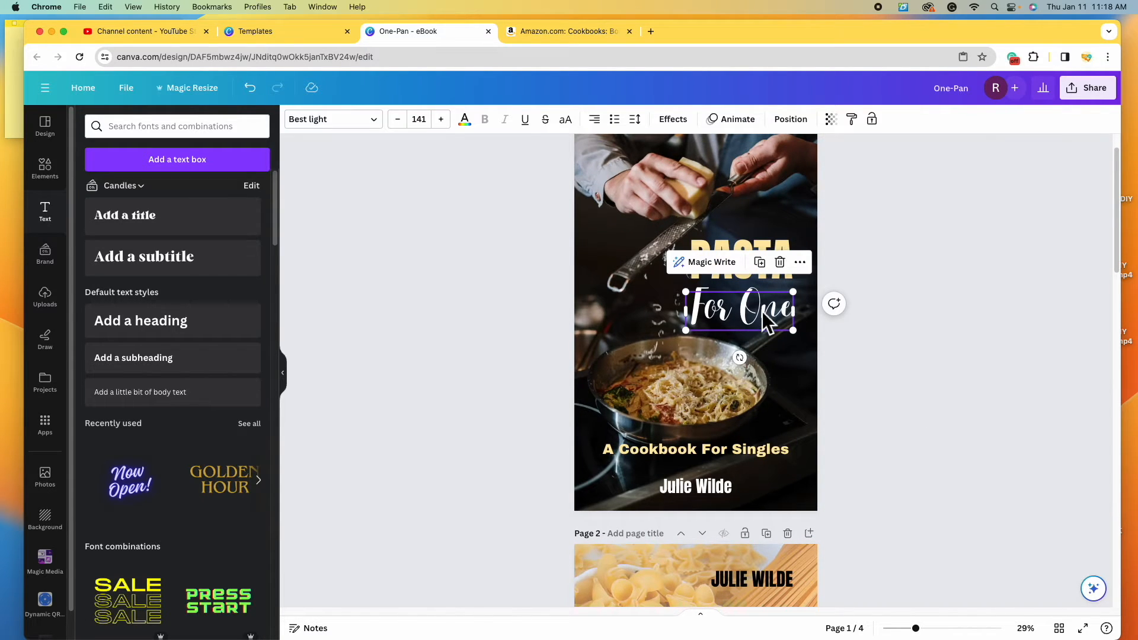
pyautogui.rightClick(764, 317)
pyautogui.click(805, 307)
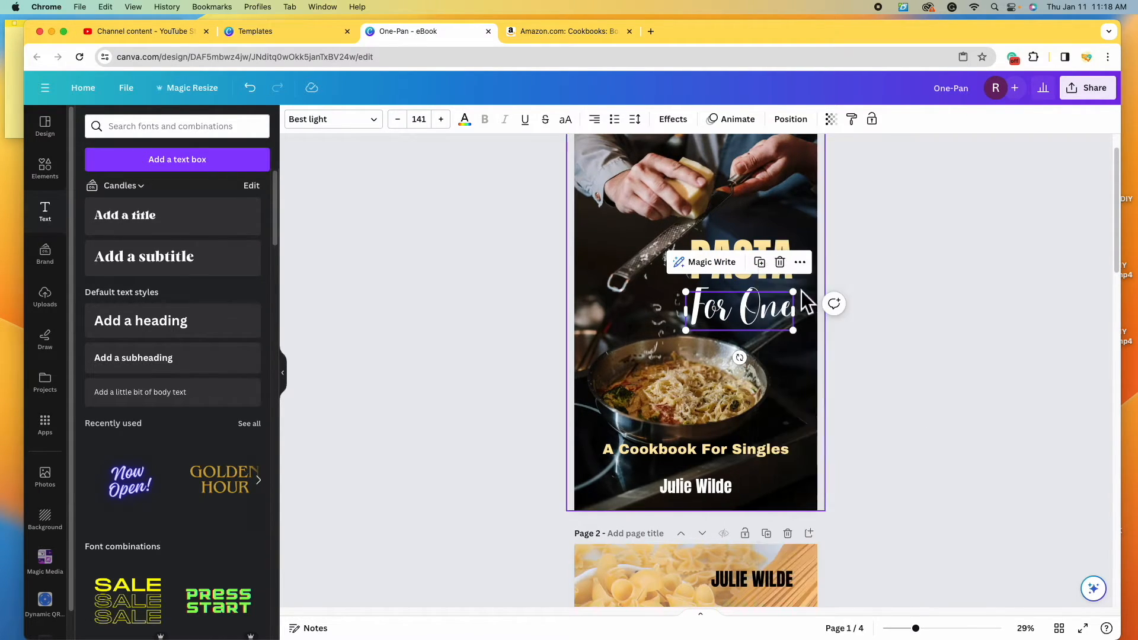
pyautogui.scroll(-12, 733, 403)
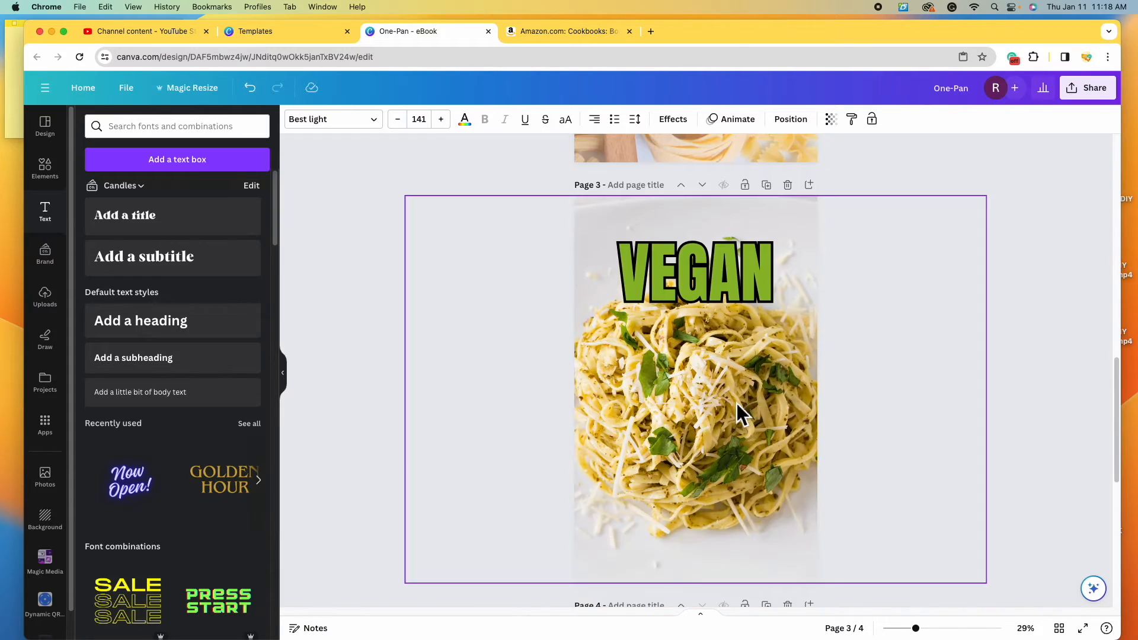
pyautogui.click(692, 352)
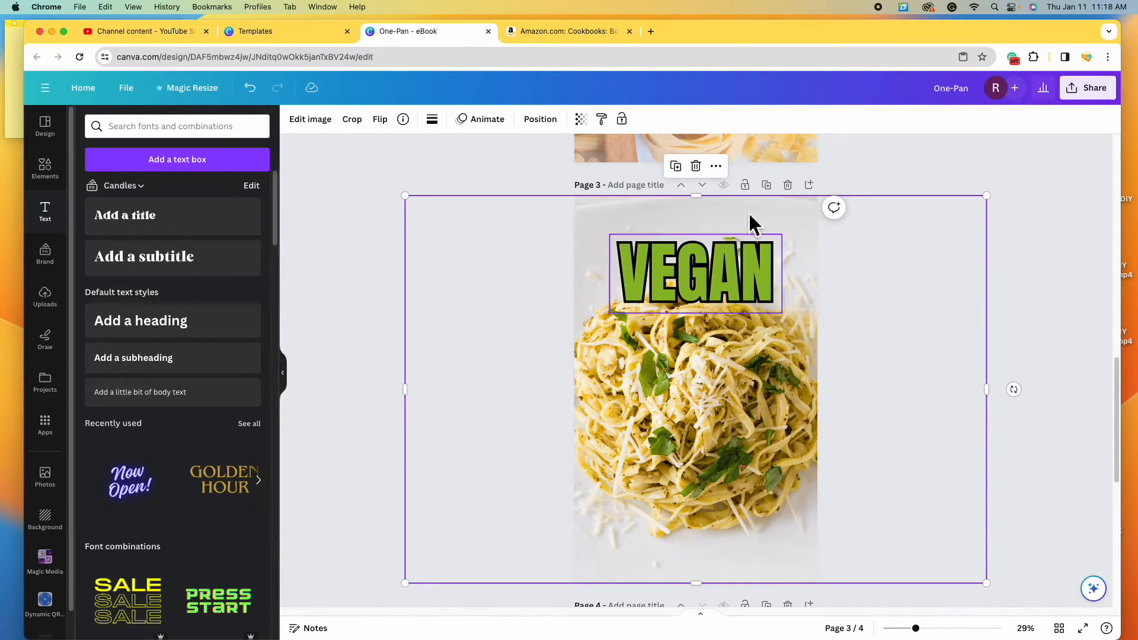
pyautogui.rightClick(690, 359)
pyautogui.click(748, 307)
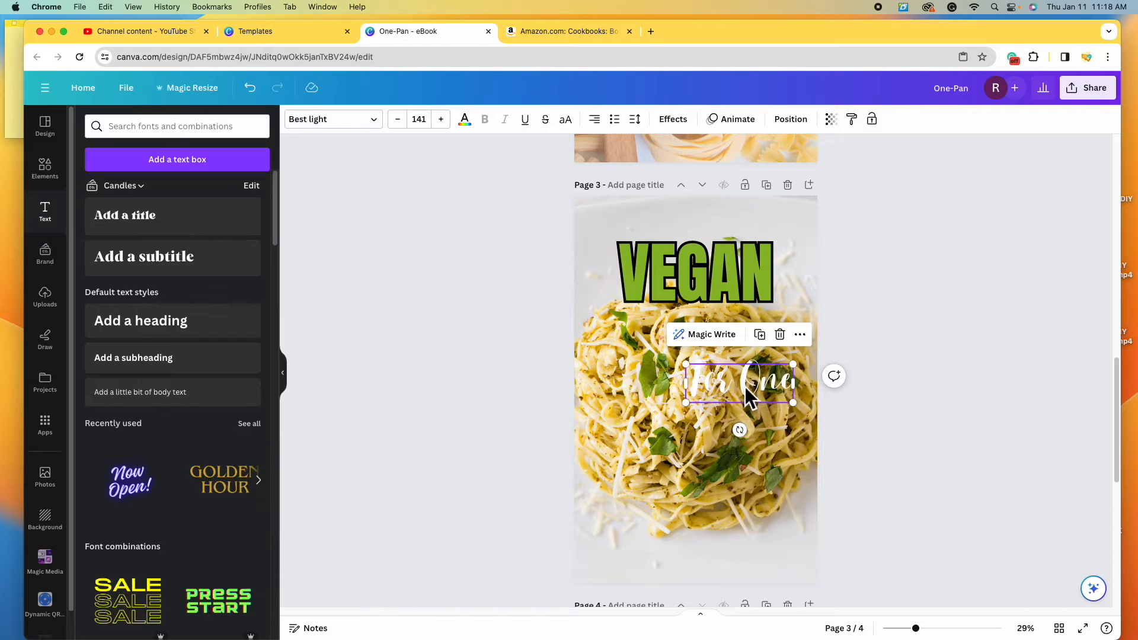
pyautogui.moveTo(749, 394); pyautogui.dragTo(705, 361)
# - Retype the pasted text as 'Pasta', centre-aligned and coloured black
pyautogui.doubleClick(703, 358)
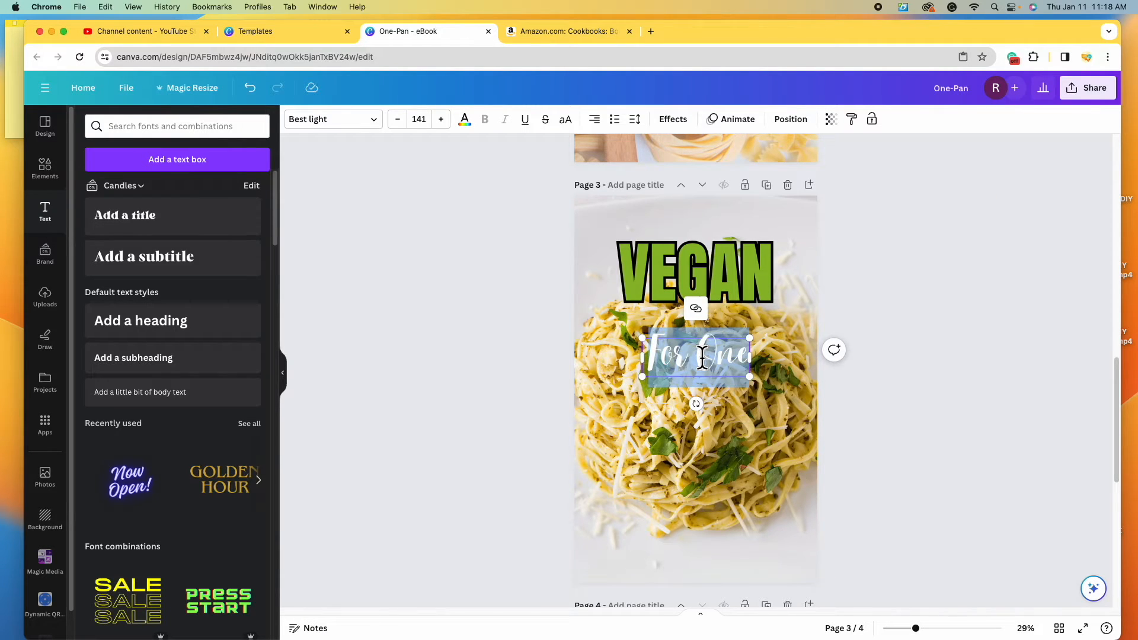
pyautogui.write('Pasta')
pyautogui.click(609, 129)
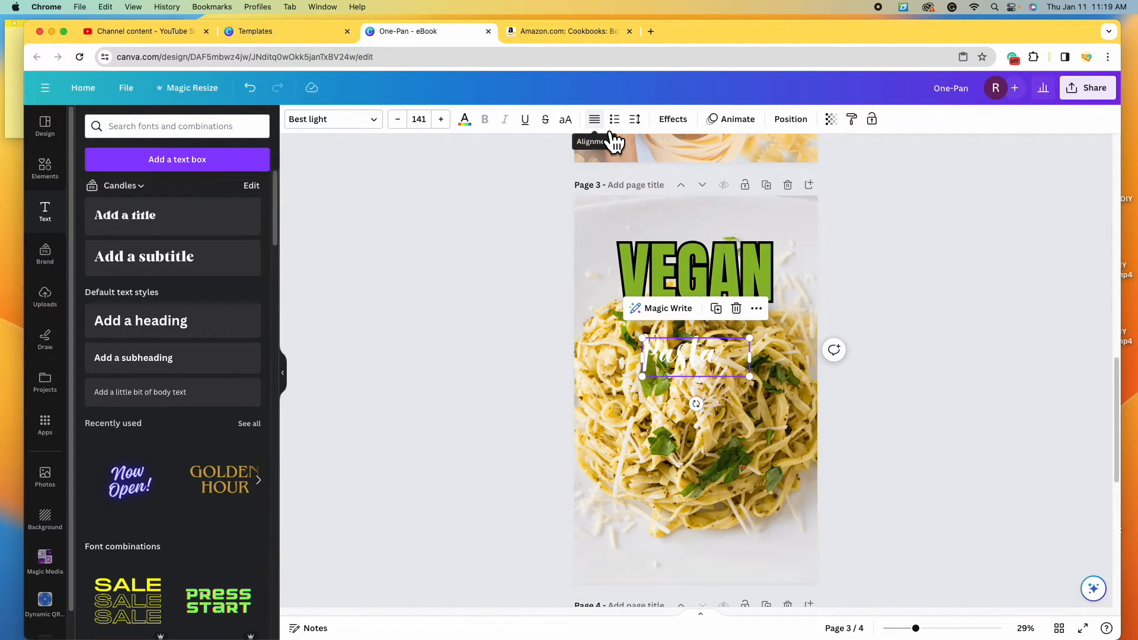
pyautogui.click(602, 125)
pyautogui.click(465, 120)
pyautogui.click(189, 199)
pyautogui.click(121, 191)
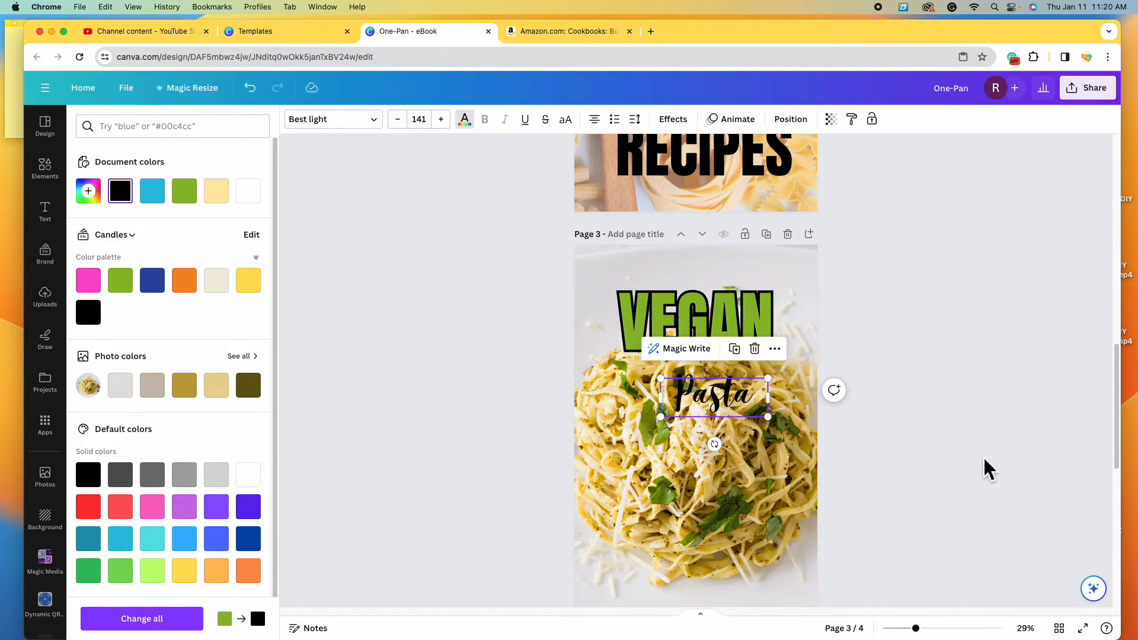
pyautogui.click(977, 349)
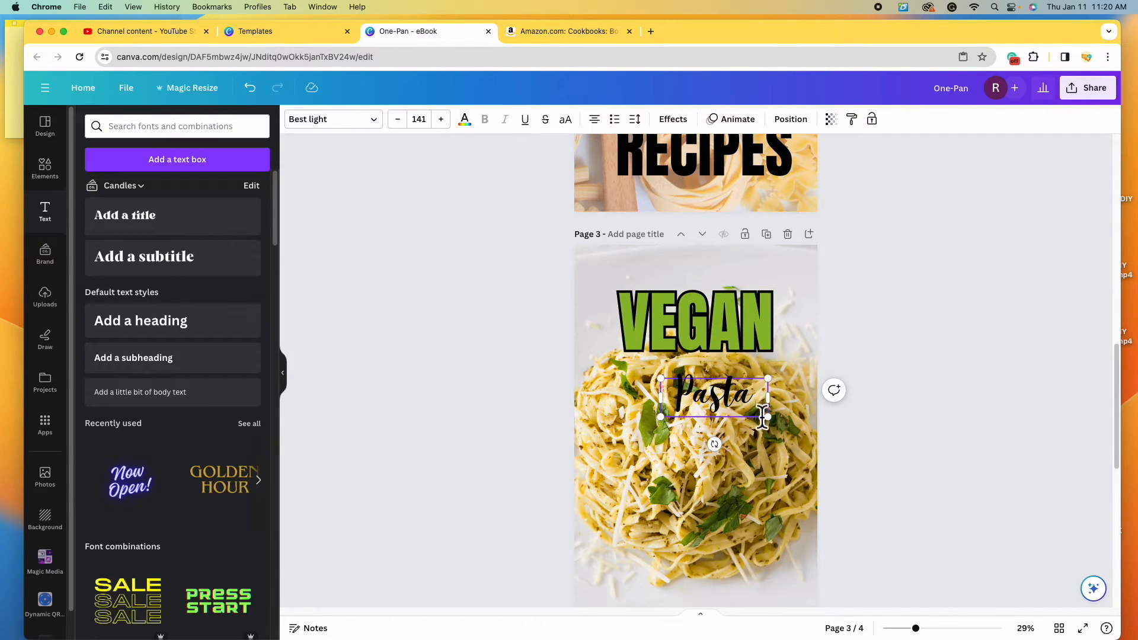
# - Resize VEGAN to 187 and Pasta to 171, placing Pasta beside VEGAN
pyautogui.moveTo(769, 418); pyautogui.dragTo(840, 471)
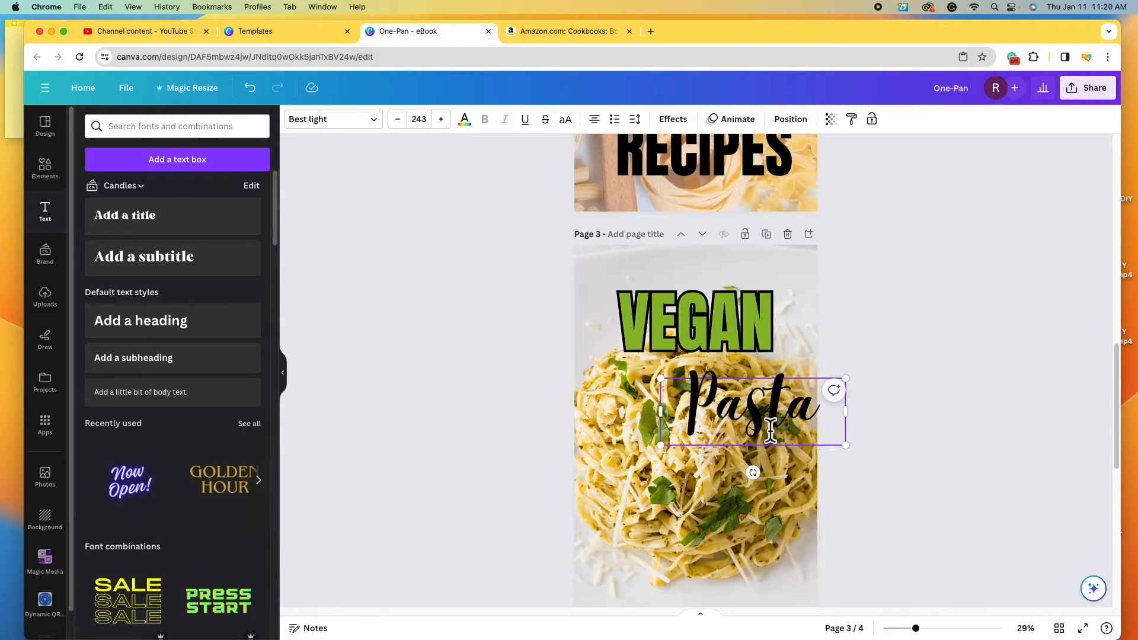
pyautogui.click(777, 354)
pyautogui.moveTo(797, 372); pyautogui.dragTo(707, 327)
pyautogui.click(720, 399)
pyautogui.moveTo(721, 400); pyautogui.dragTo(779, 302)
pyautogui.moveTo(853, 342); pyautogui.dragTo(779, 310)
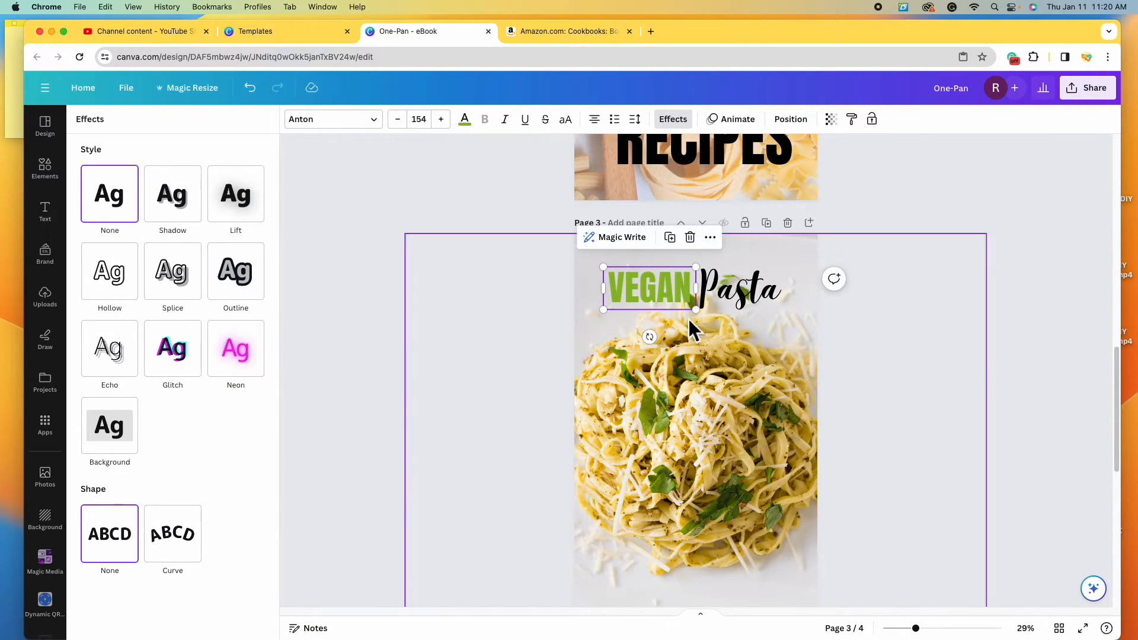
pyautogui.click(928, 378)
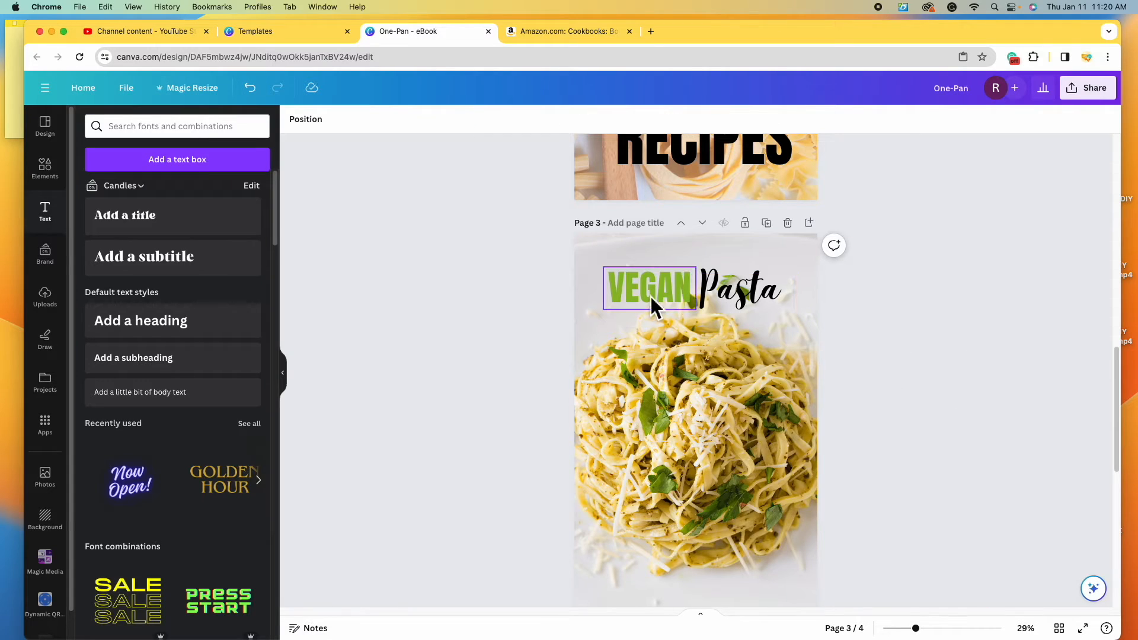
pyautogui.moveTo(703, 319); pyautogui.dragTo(655, 294)
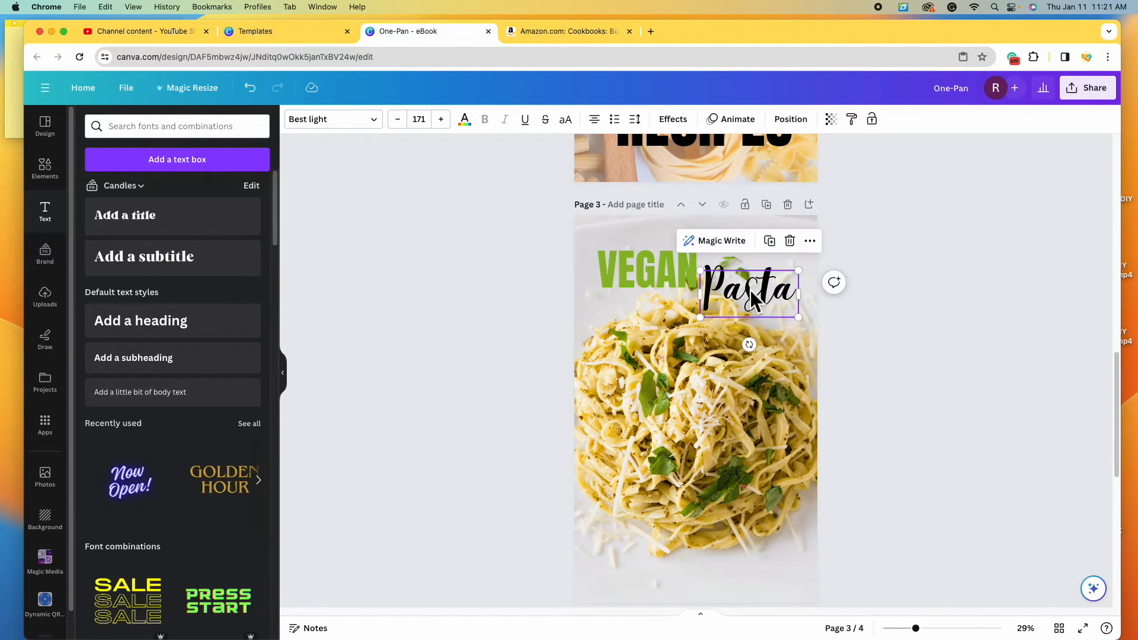
pyautogui.click(749, 290)
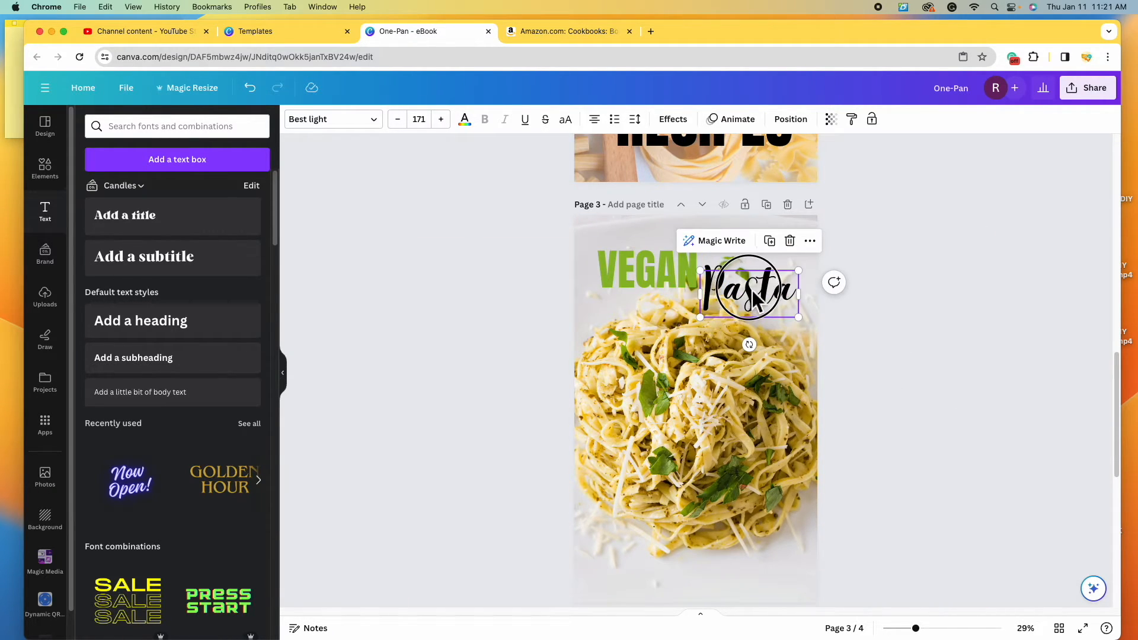
pyautogui.click(661, 278)
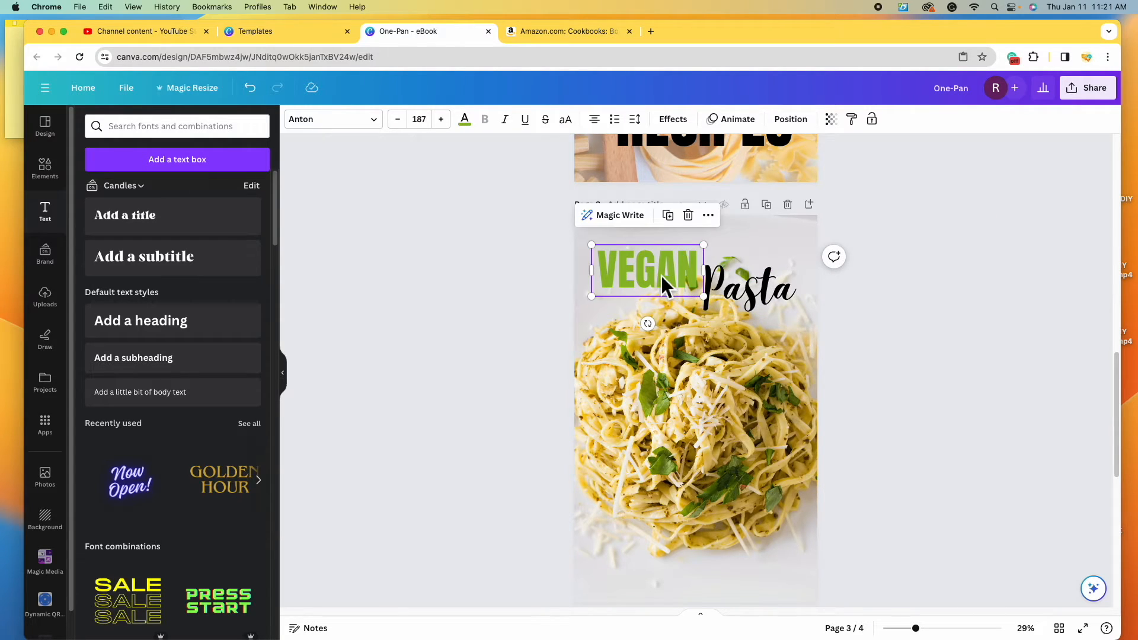
# - Duplicate VEGAN as a small black 'The' placed above the VEGAN heading
pyautogui.click(668, 216)
pyautogui.moveTo(686, 284); pyautogui.dragTo(691, 328)
pyautogui.doubleClick(686, 324)
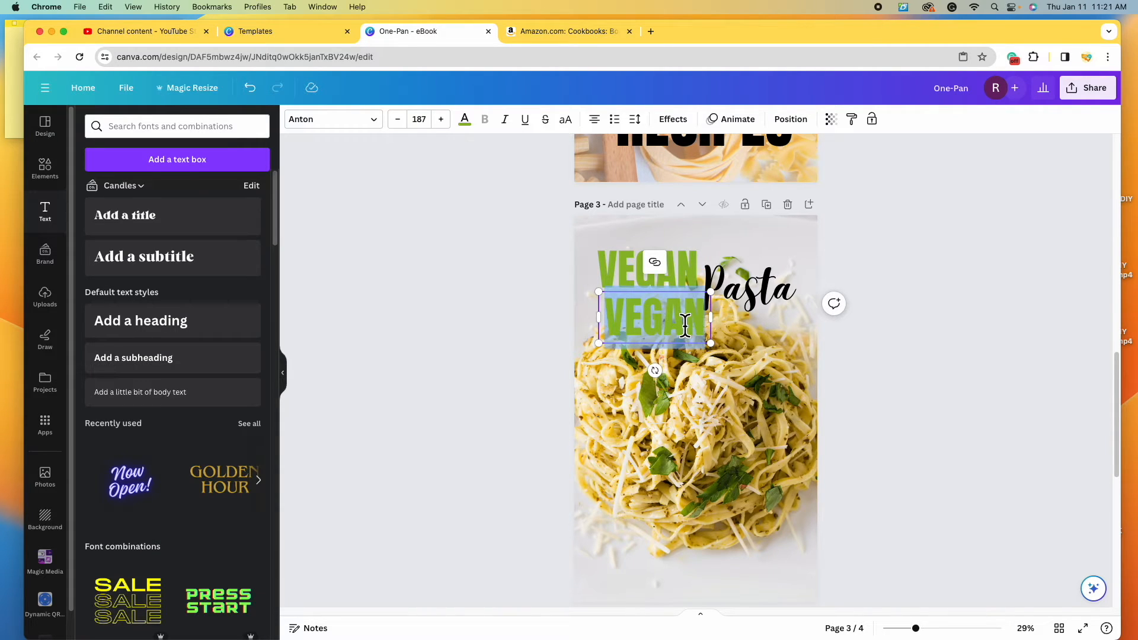
pyautogui.write('The')
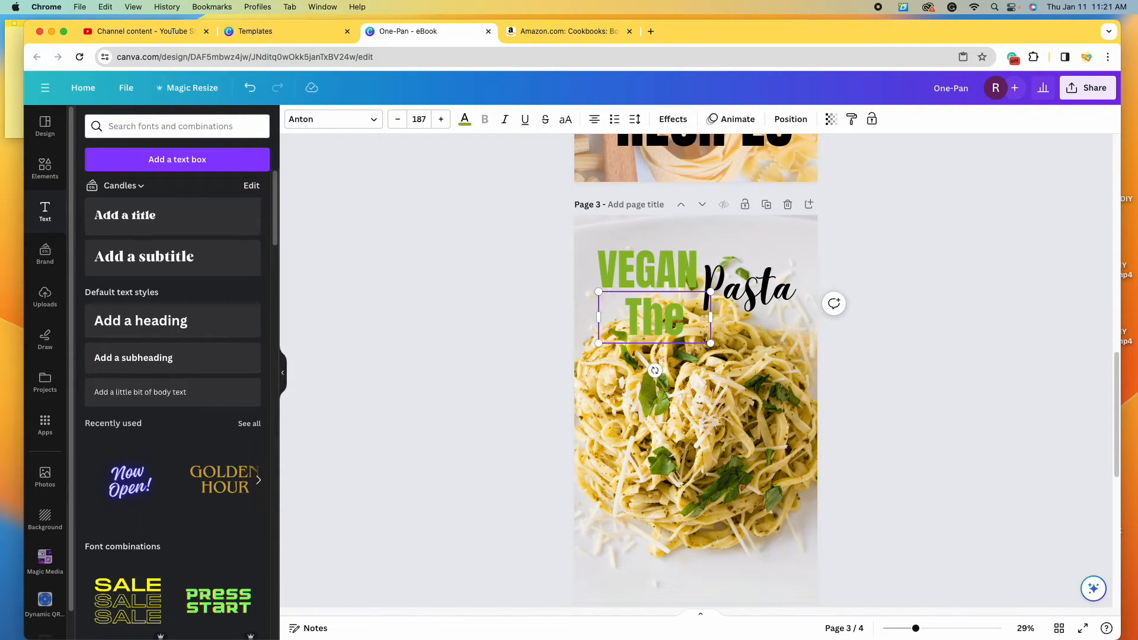
pyautogui.moveTo(710, 342); pyautogui.dragTo(623, 244)
pyautogui.click(739, 247)
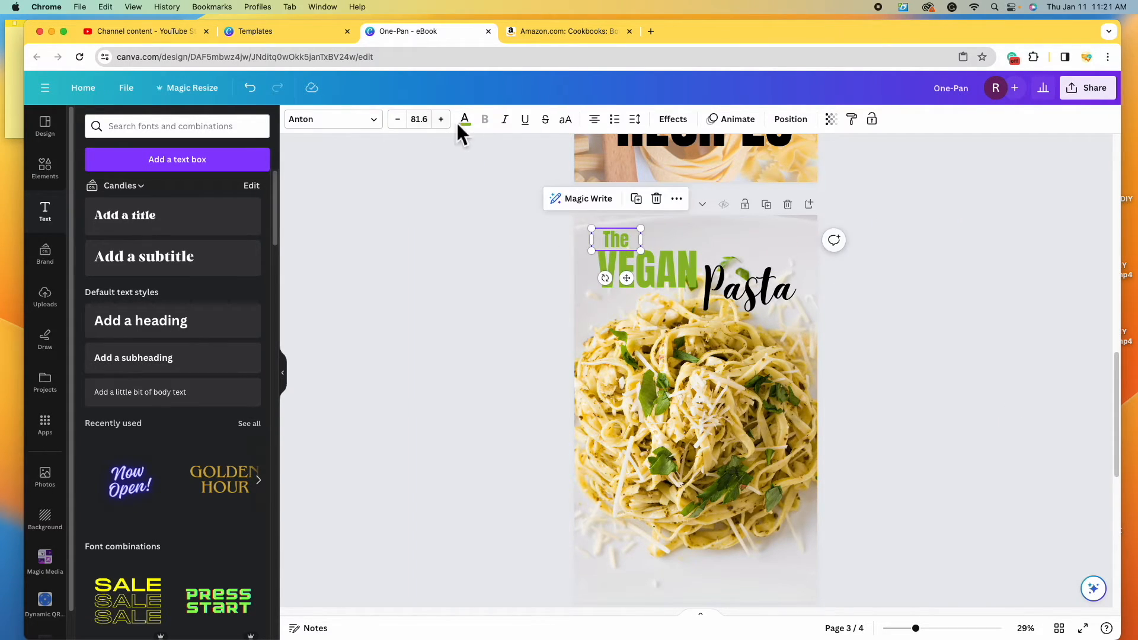
pyautogui.click(464, 119)
pyautogui.click(120, 191)
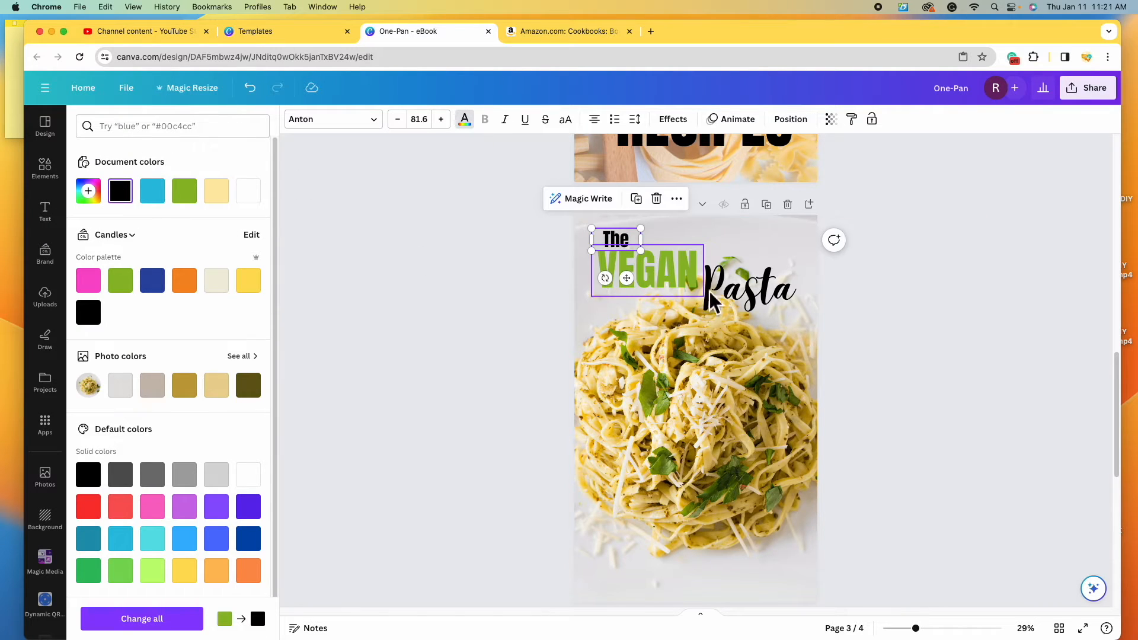
pyautogui.click(734, 305)
pyautogui.moveTo(614, 239); pyautogui.dragTo(619, 243)
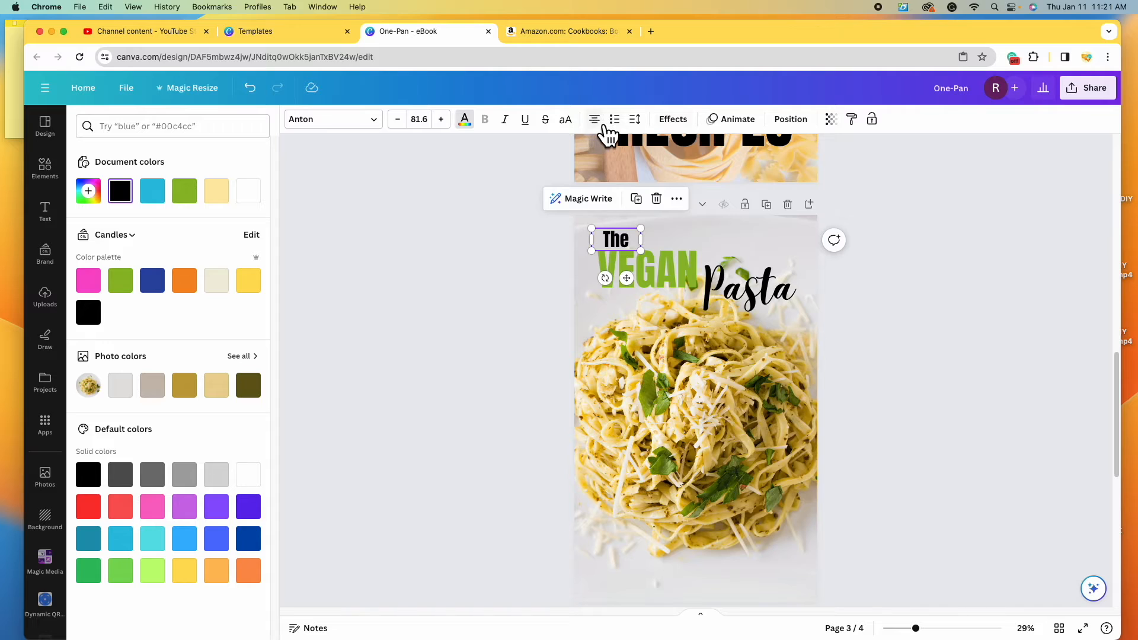
pyautogui.moveTo(620, 238); pyautogui.dragTo(728, 319)
# - Duplicate 'The' as a right-aligned 'Cookbook' line positioned under Pasta
pyautogui.click(644, 198)
pyautogui.doubleClick(637, 320)
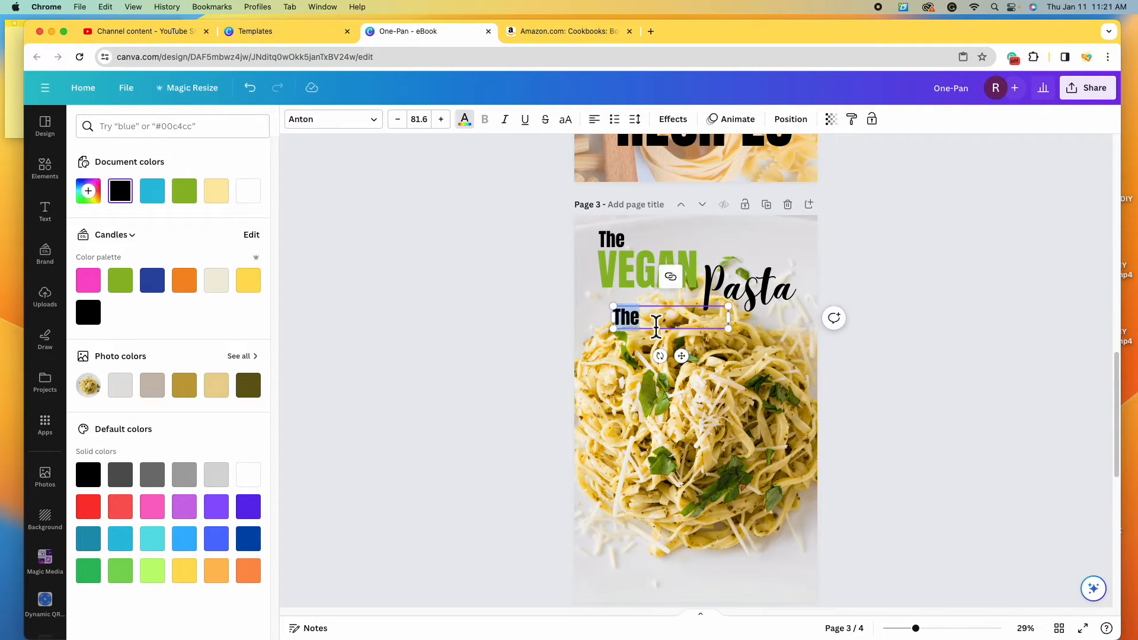
pyautogui.write('Cookbook')
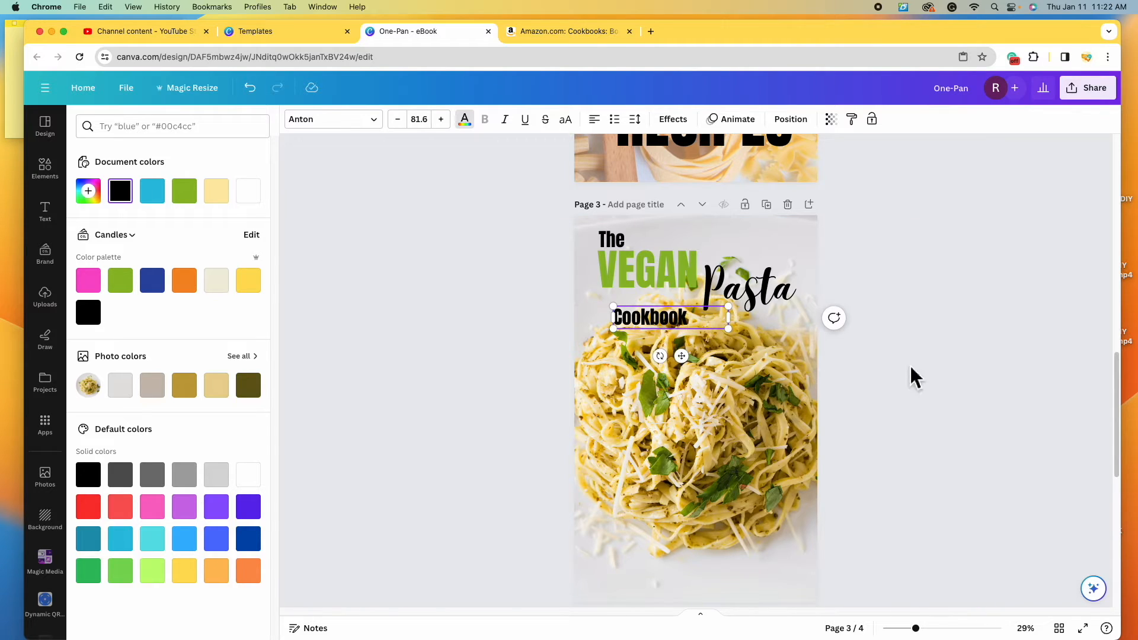
pyautogui.moveTo(681, 323); pyautogui.dragTo(789, 333)
pyautogui.click(595, 121)
pyautogui.click(595, 121)
pyautogui.click(867, 330)
pyautogui.moveTo(761, 326); pyautogui.dragTo(757, 326)
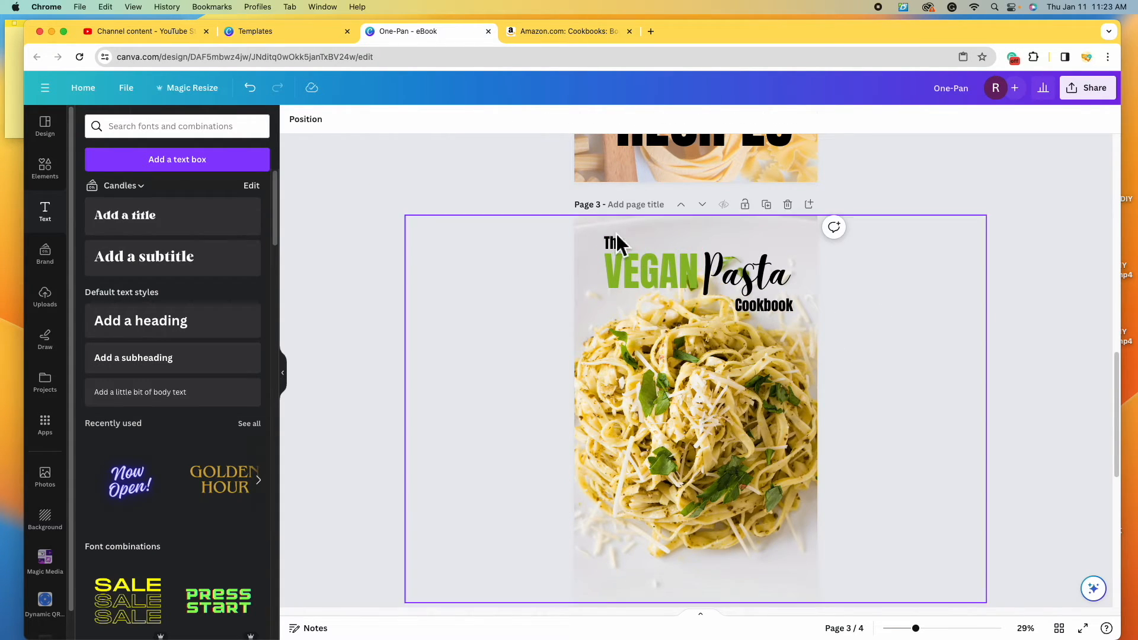
# - Select The, VEGAN, Pasta and Cookbook together, enlarge the title block and nudge it up
pyautogui.click(616, 240)
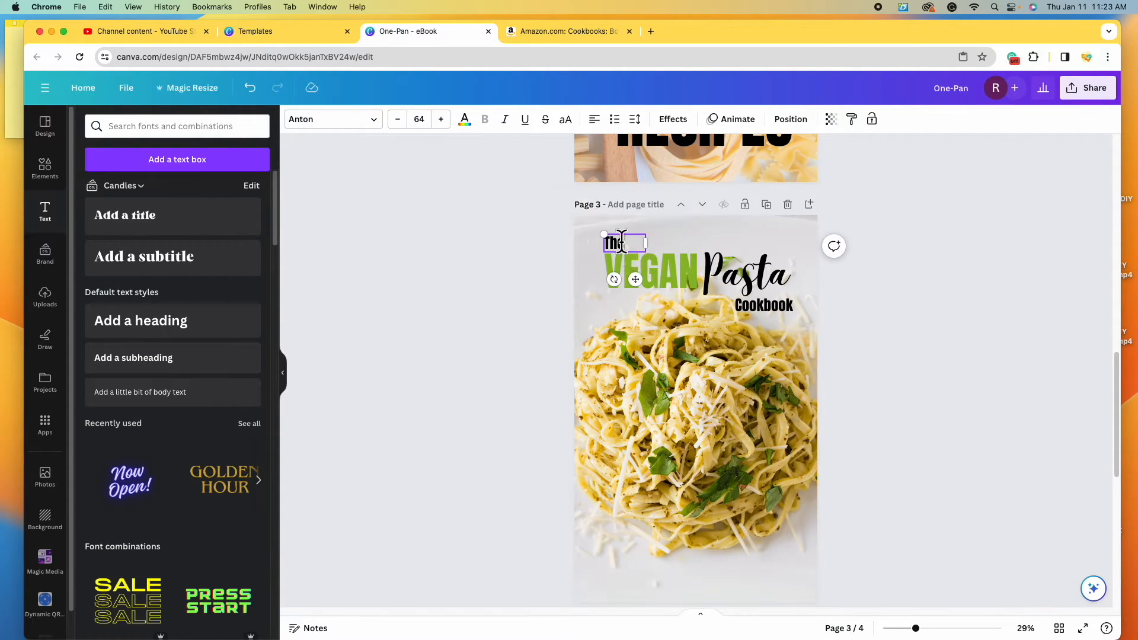
pyautogui.keyDown('shift'); pyautogui.click(646, 268); pyautogui.keyUp('shift')
pyautogui.keyDown('shift'); pyautogui.click(758, 290); pyautogui.keyUp('shift')
pyautogui.keyDown('shift'); pyautogui.click(787, 317); pyautogui.keyUp('shift')
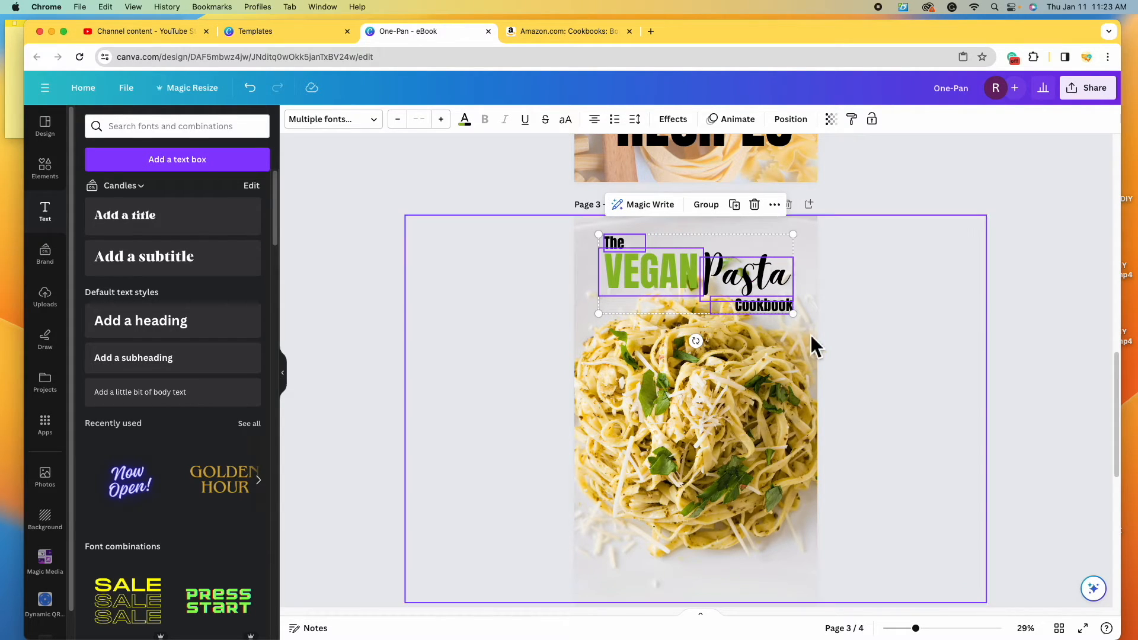
pyautogui.moveTo(806, 326)
pyautogui.mouseDown()
pyautogui.moveTo(814, 336)
pyautogui.moveTo(798, 320)
pyautogui.mouseUp()
pyautogui.moveTo(735, 284); pyautogui.dragTo(730, 281)
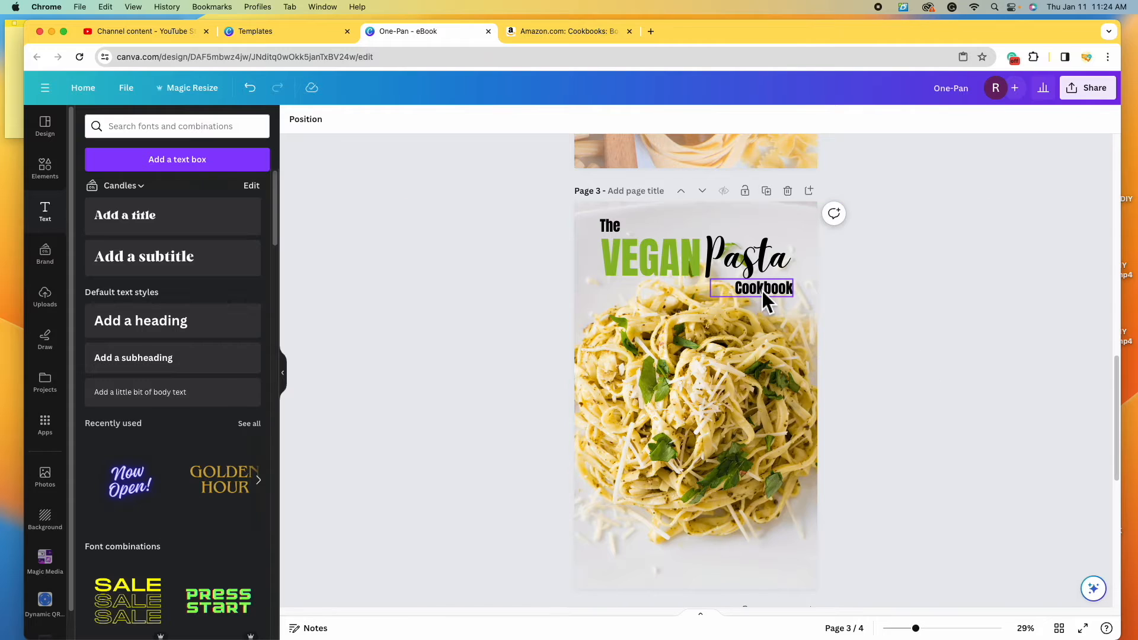
# - Turn a Cookbook copy into the author name, centre-aligned near the bottom of page 3
pyautogui.click(763, 290)
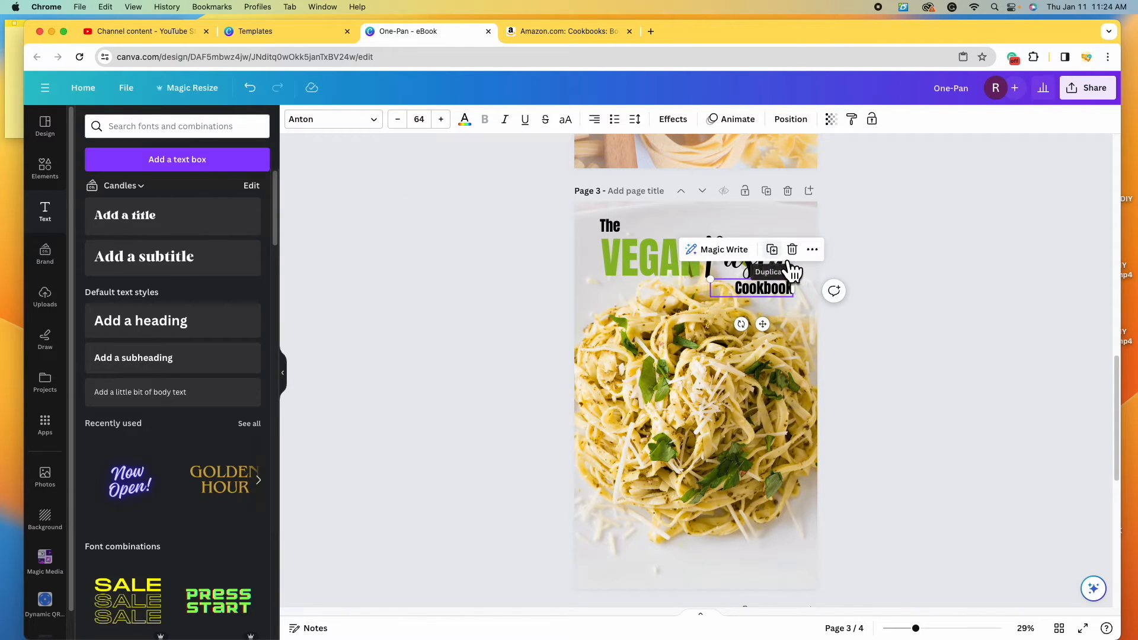
pyautogui.click(773, 250)
pyautogui.moveTo(780, 293); pyautogui.dragTo(710, 567)
pyautogui.doubleClick(710, 566)
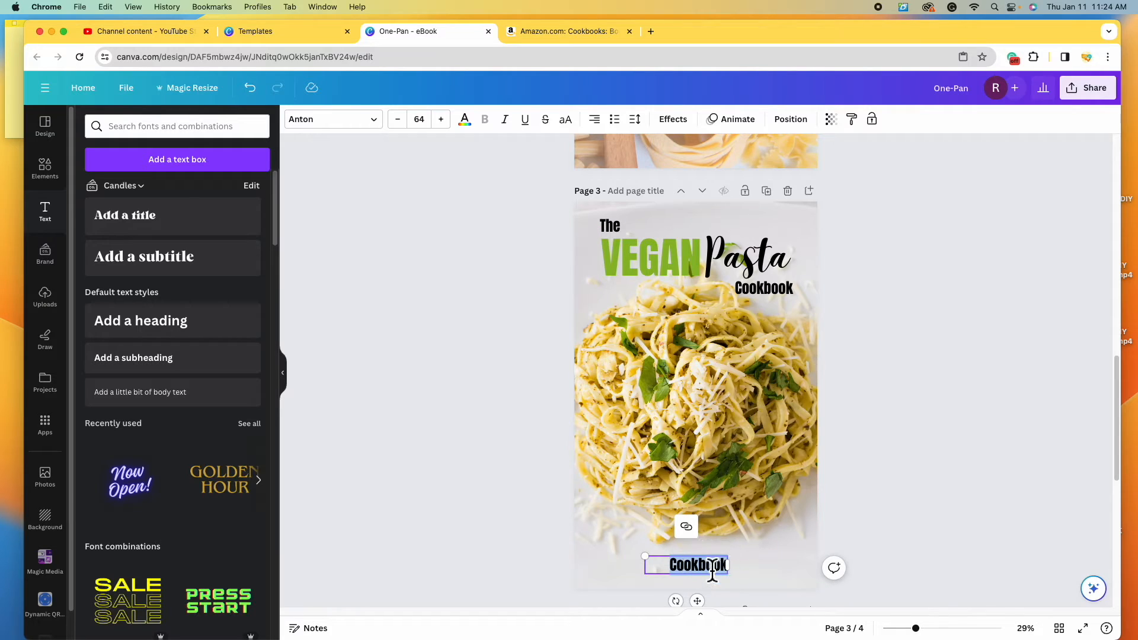
pyautogui.press('BackSpace')
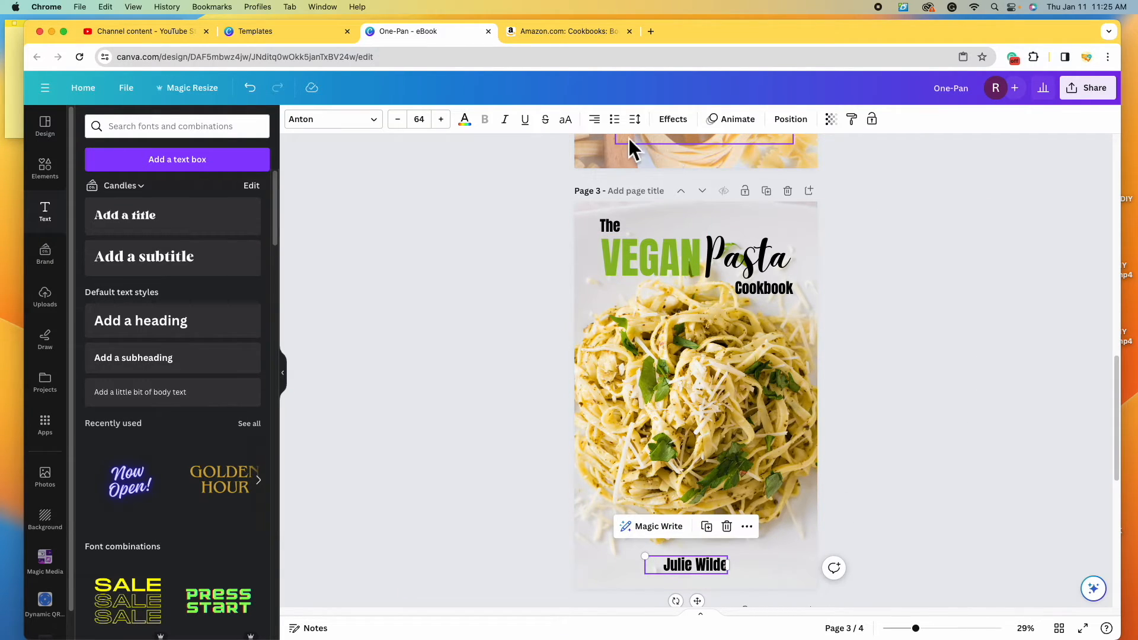
pyautogui.click(603, 127)
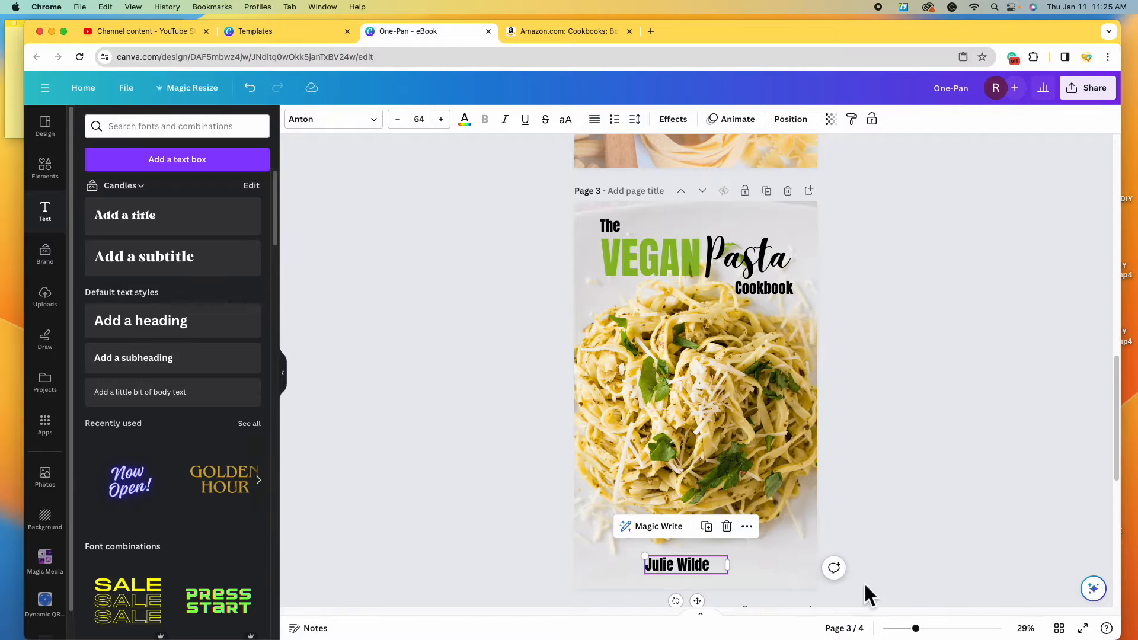
pyautogui.click(603, 126)
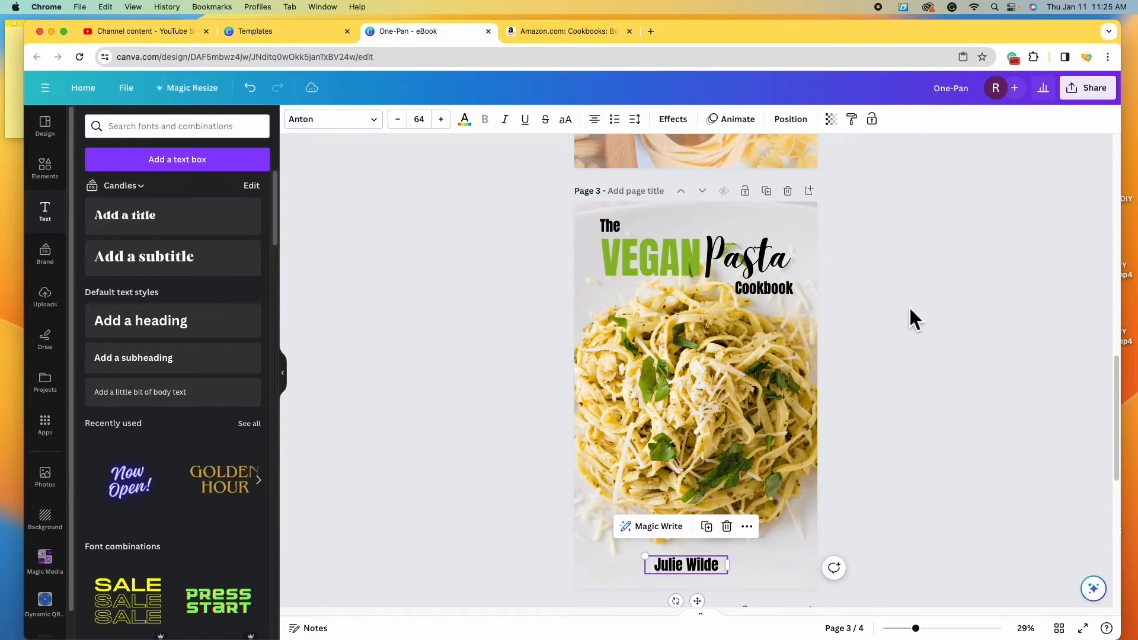
pyautogui.click(837, 528)
pyautogui.moveTo(719, 559); pyautogui.dragTo(726, 566)
pyautogui.click(1002, 451)
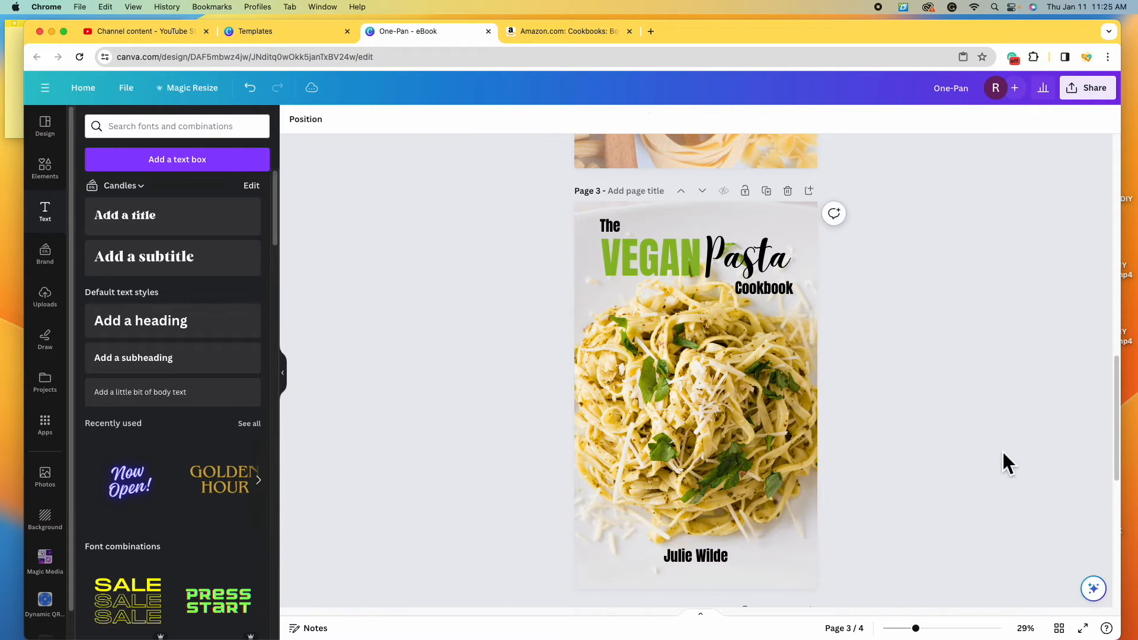
# - Copy the 'Pasta' script text from page 3 and paste it onto page 4
pyautogui.scroll(15, 918, 451)
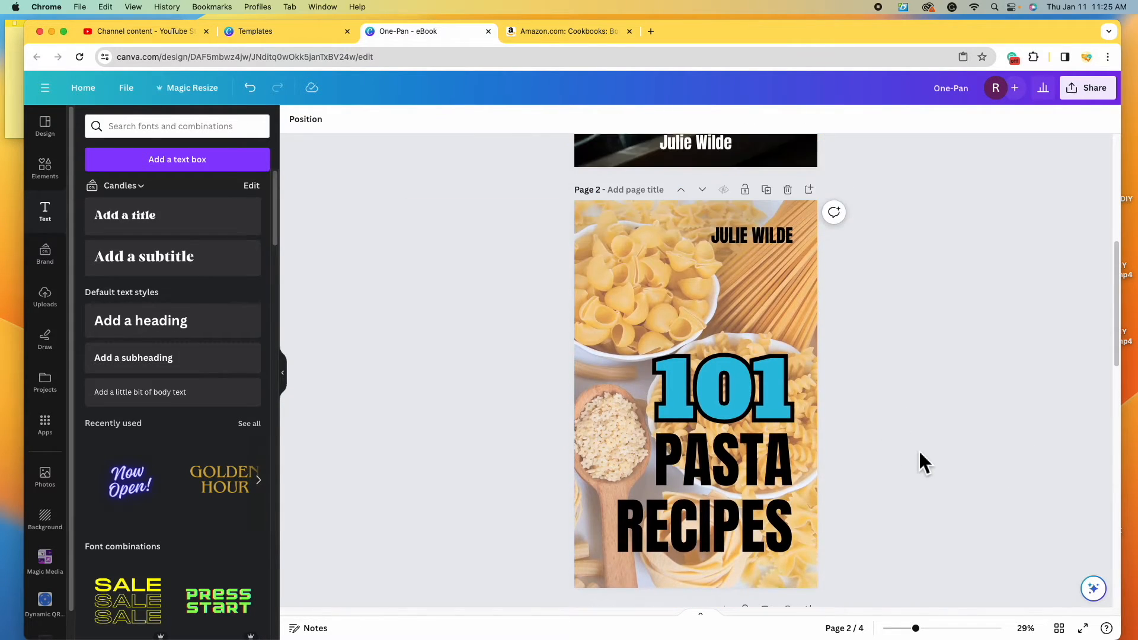
pyautogui.scroll(-20, 918, 450)
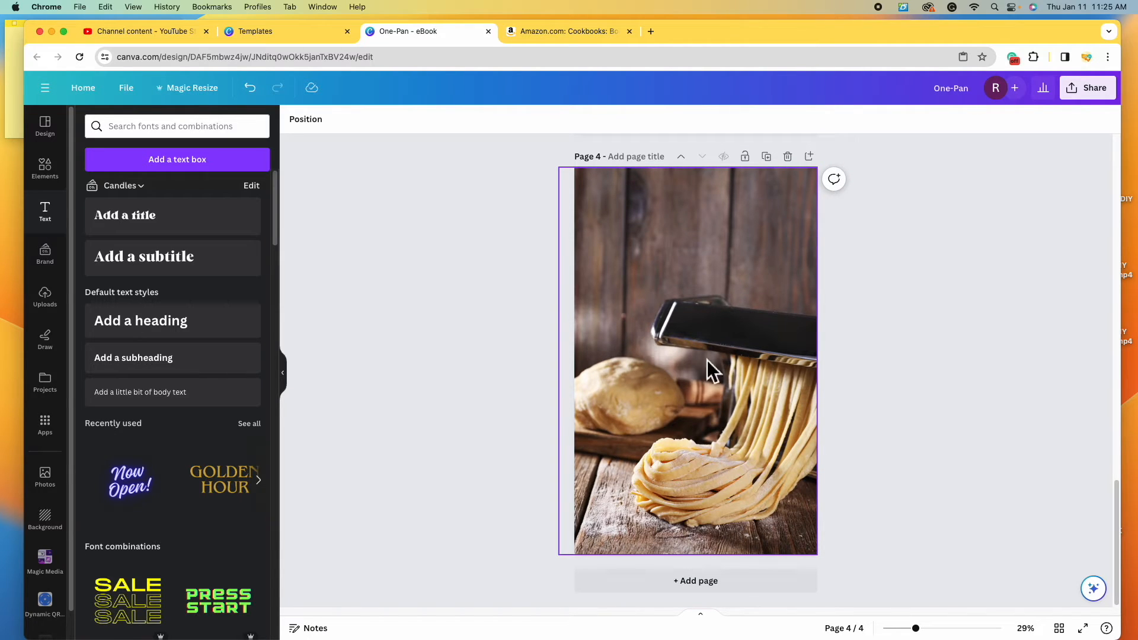
pyautogui.scroll(5, 751, 380)
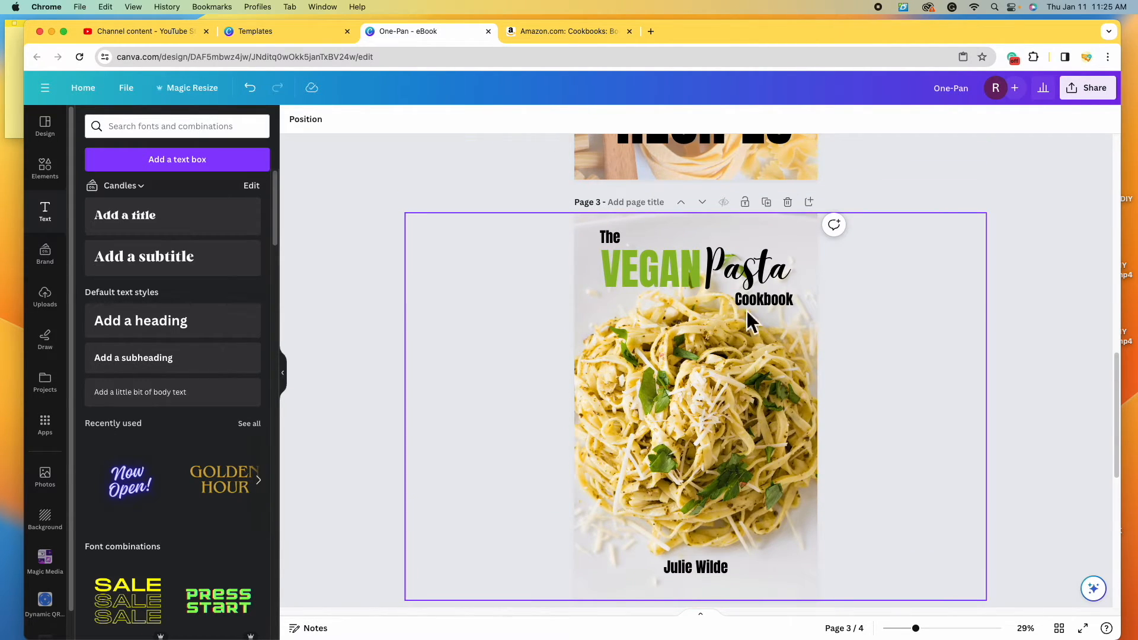
pyautogui.click(758, 290)
pyautogui.rightClick(758, 291)
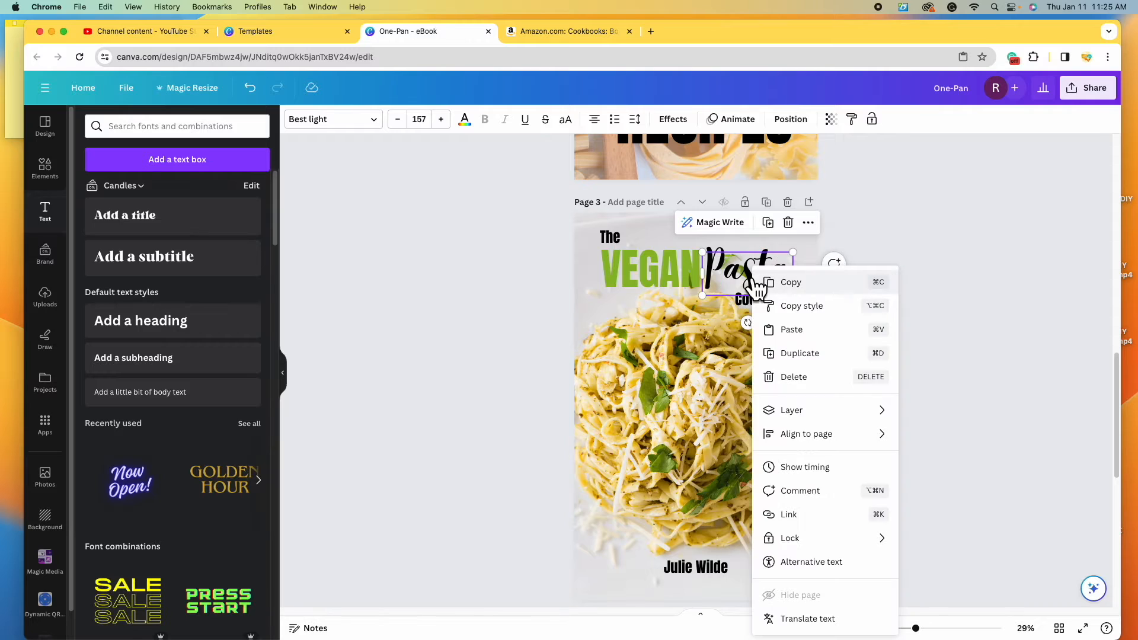
pyautogui.click(793, 284)
pyautogui.scroll(-5, 807, 413)
pyautogui.click(637, 380)
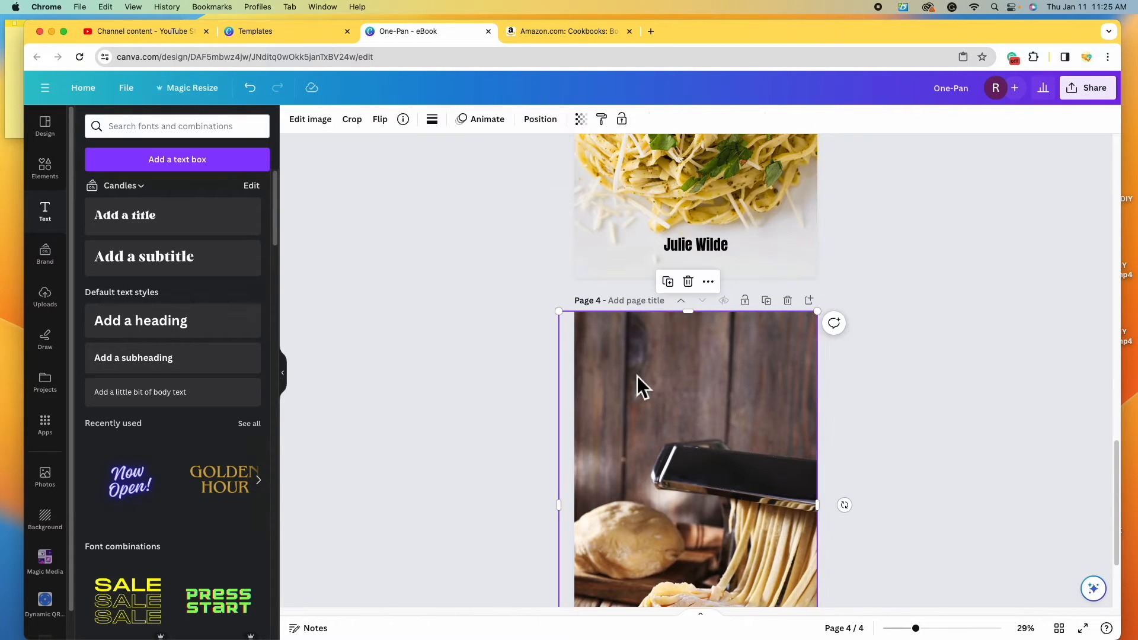
pyautogui.rightClick(646, 391)
pyautogui.click(692, 341)
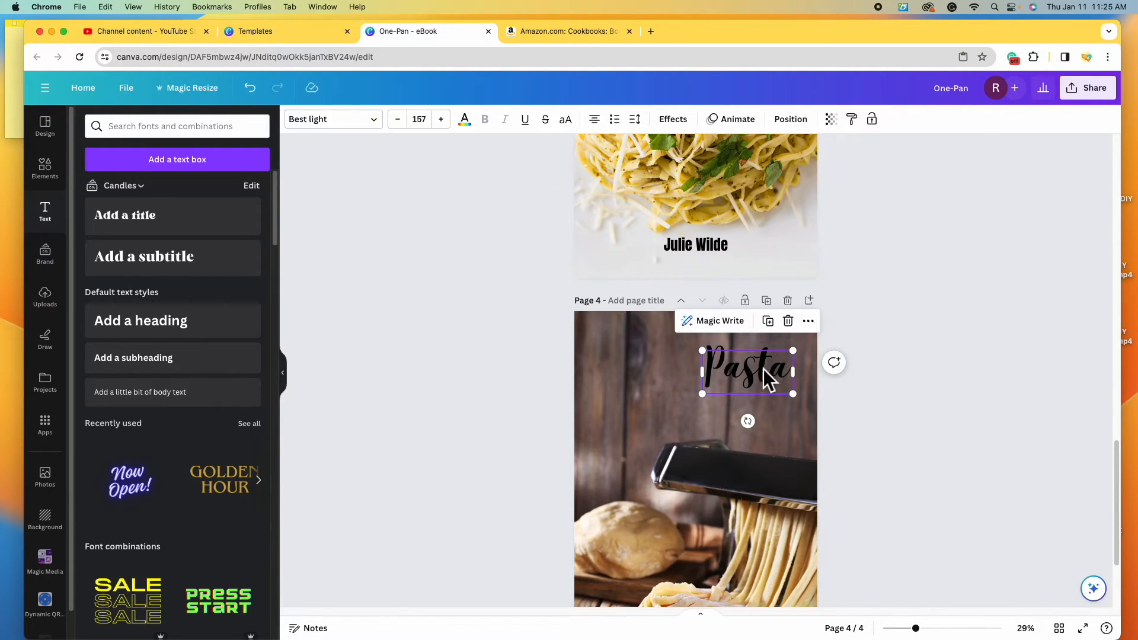
# - Make the pasted text white, retype it as 'Home made' and widen its box
pyautogui.click(465, 121)
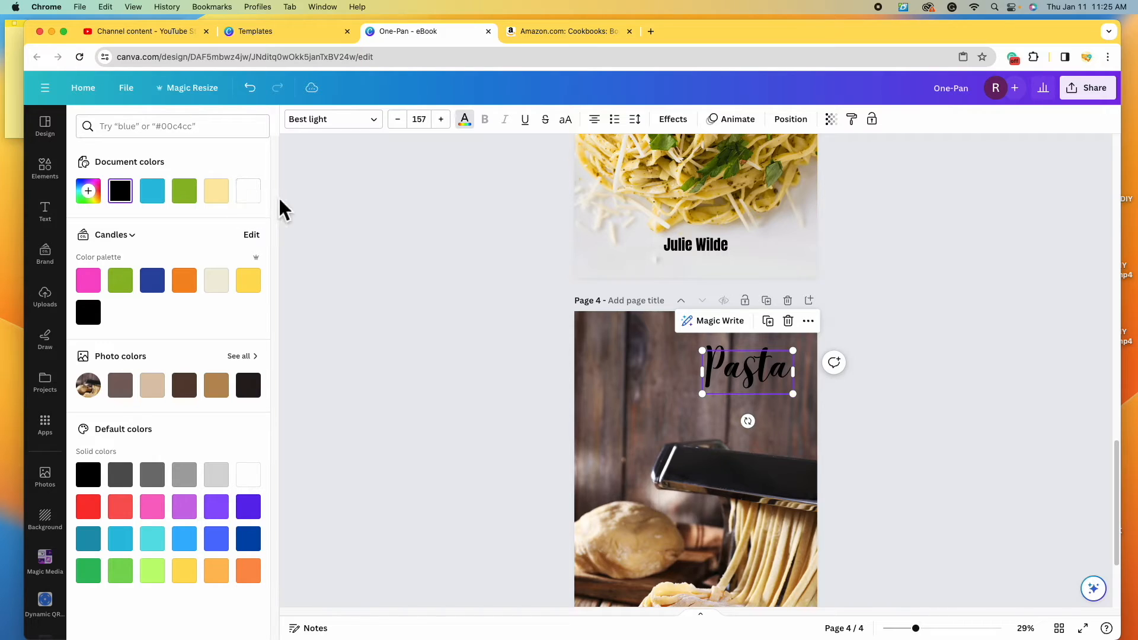
pyautogui.click(248, 190)
pyautogui.doubleClick(748, 368)
pyautogui.write('Ho')
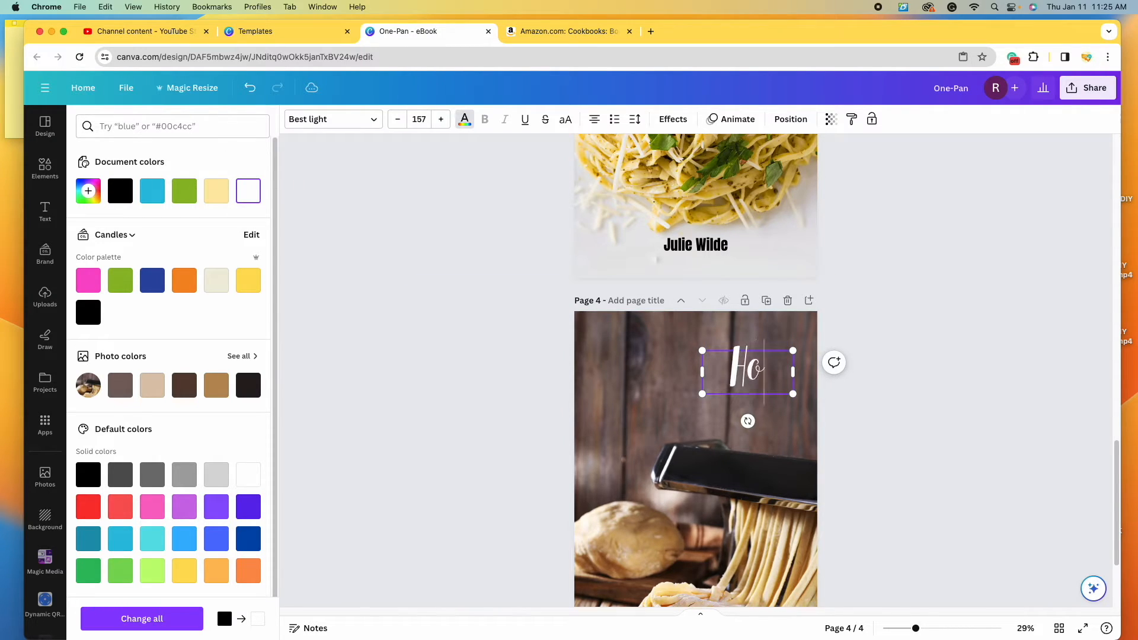
pyautogui.write('me made')
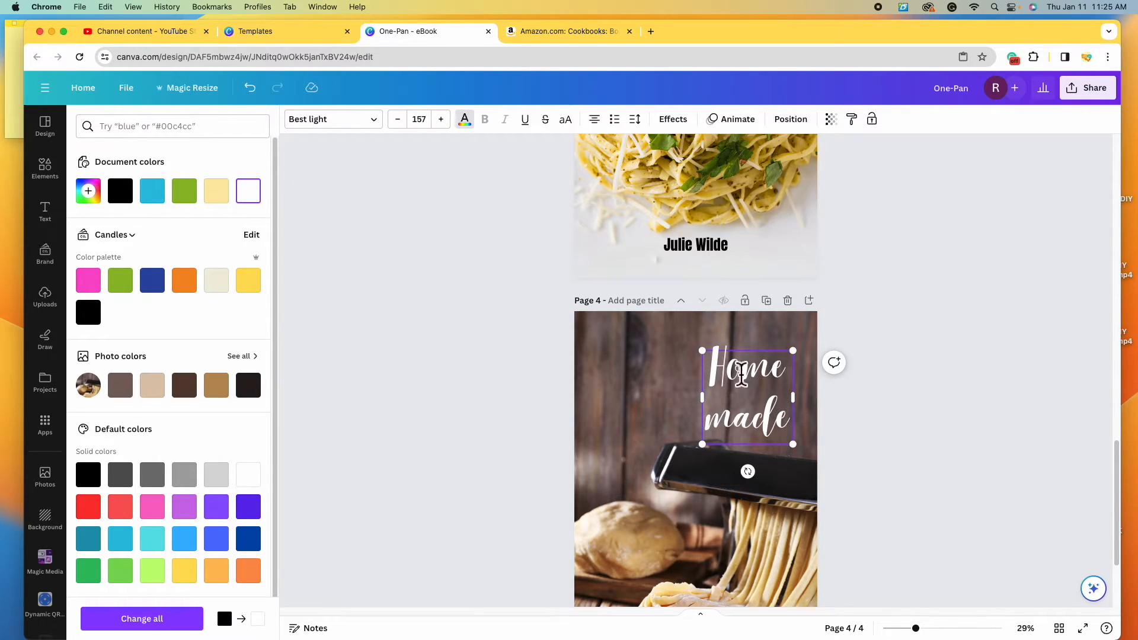
pyautogui.moveTo(703, 404); pyautogui.dragTo(632, 407)
pyautogui.scroll(6, 565, 343)
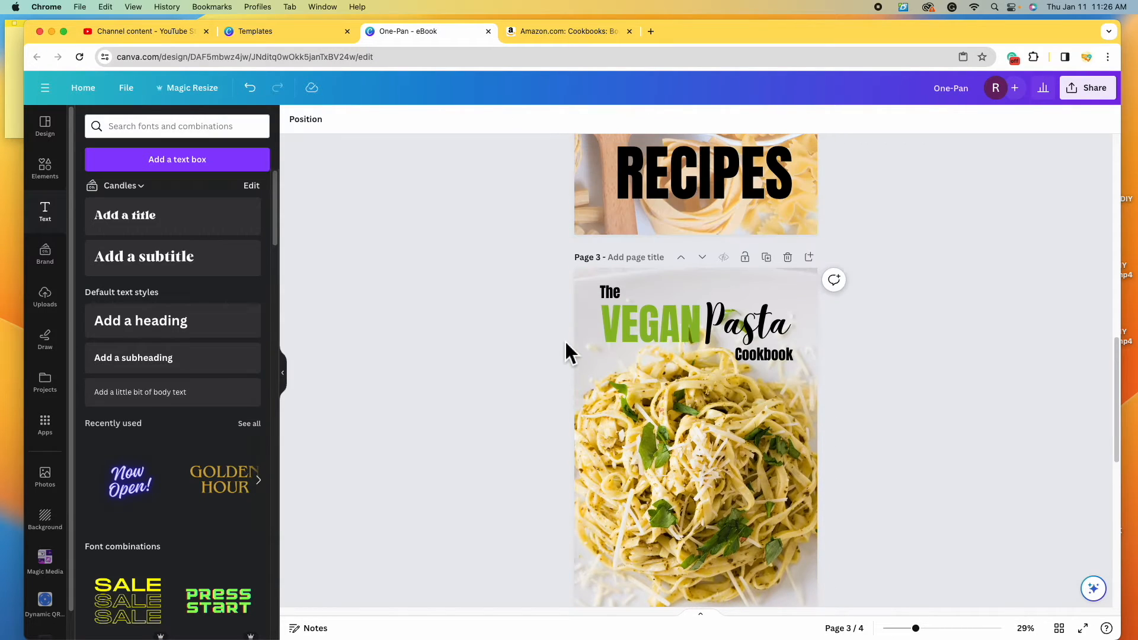
pyautogui.scroll(5, 564, 350)
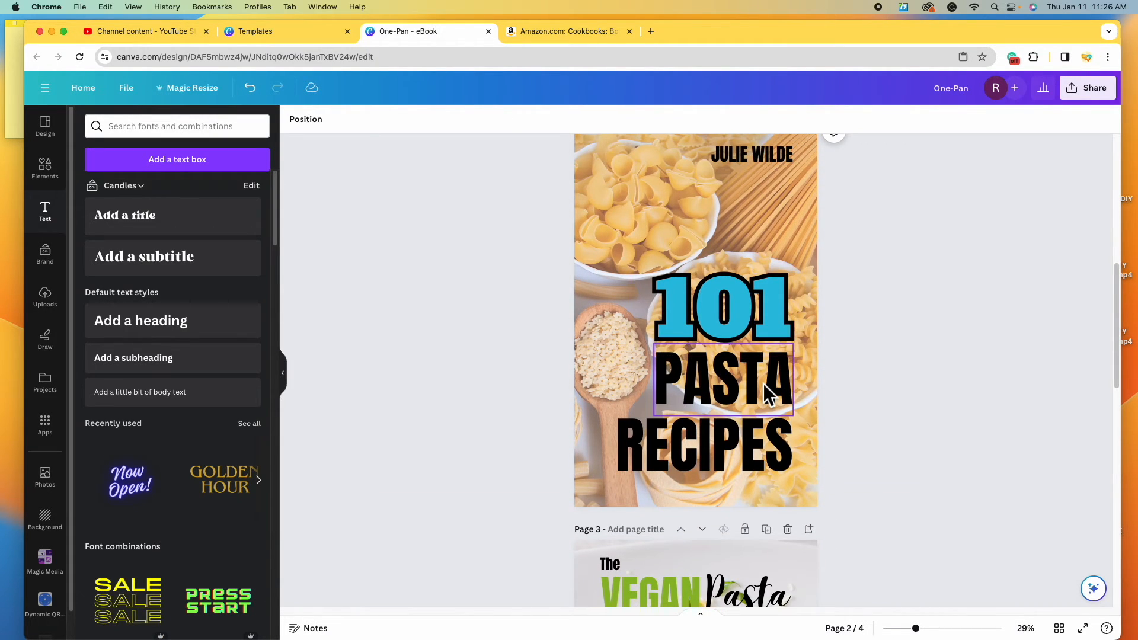
# - Copy PASTA from page 2 onto page 4, coloured white, just under Homemade
pyautogui.click(768, 395)
pyautogui.rightClick(735, 381)
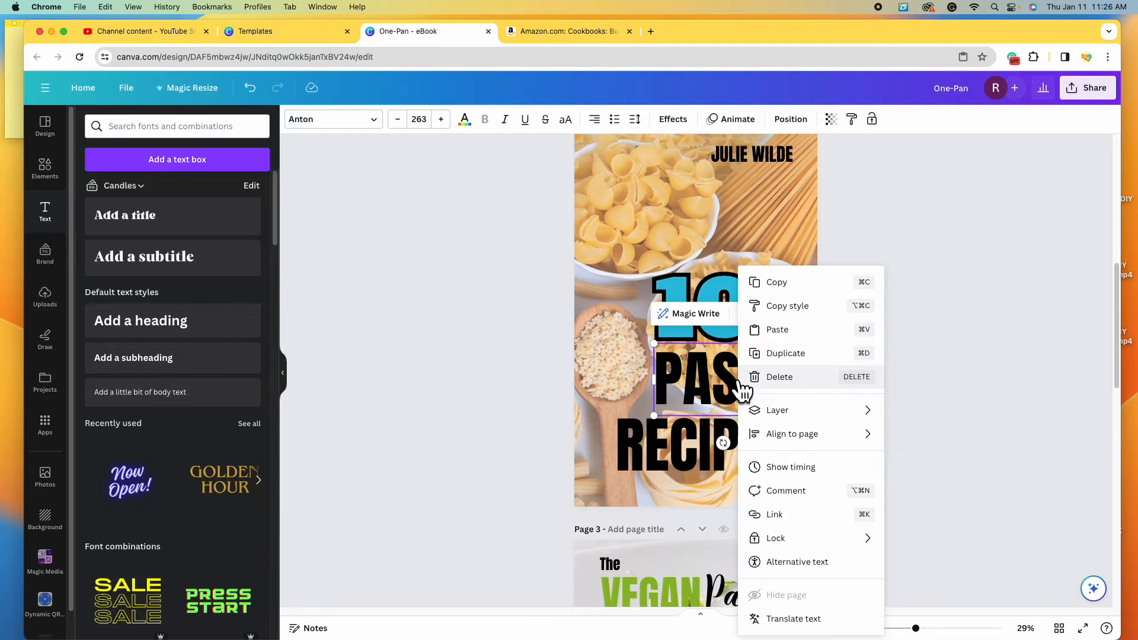
pyautogui.click(788, 283)
pyautogui.scroll(-10, 667, 397)
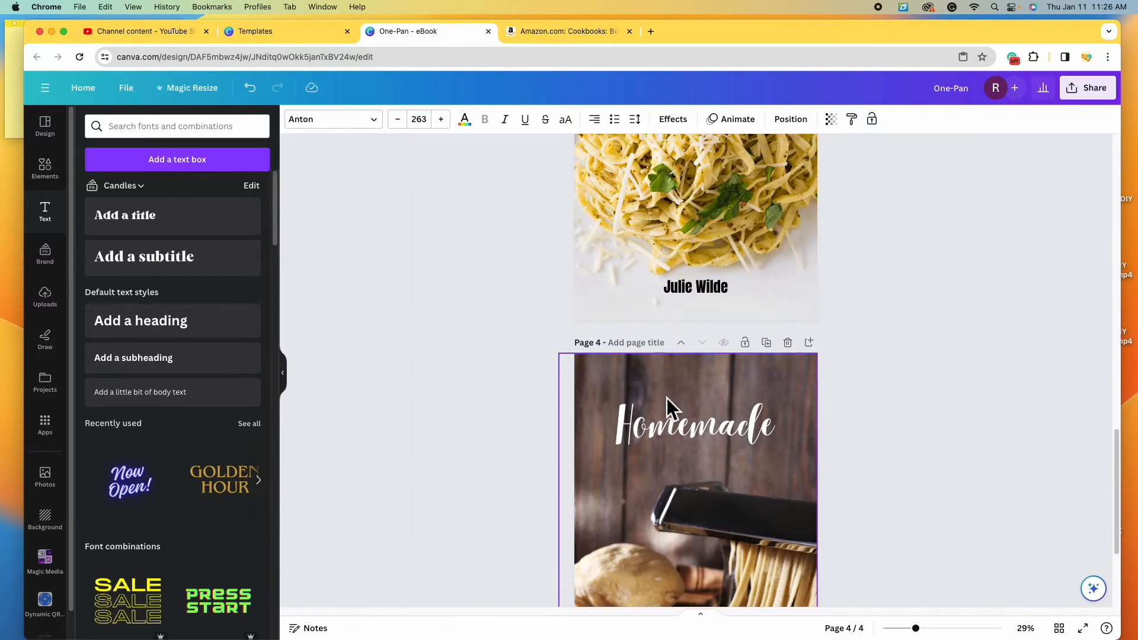
pyautogui.rightClick(680, 355)
pyautogui.click(729, 307)
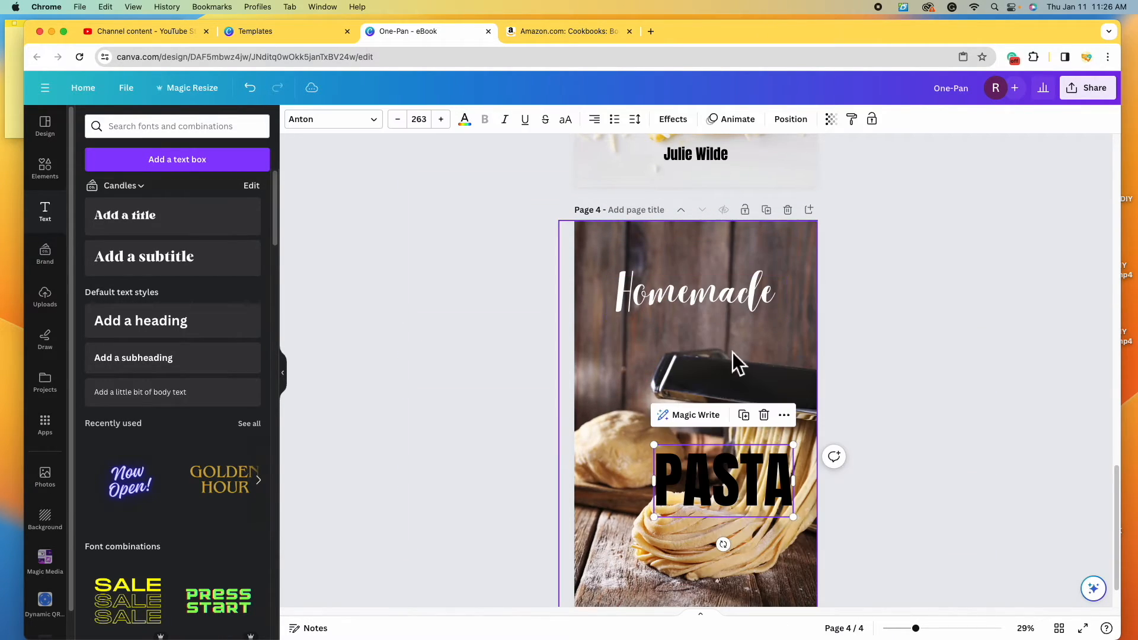
pyautogui.moveTo(724, 475); pyautogui.dragTo(668, 343)
pyautogui.click(465, 119)
pyautogui.click(248, 190)
pyautogui.click(969, 362)
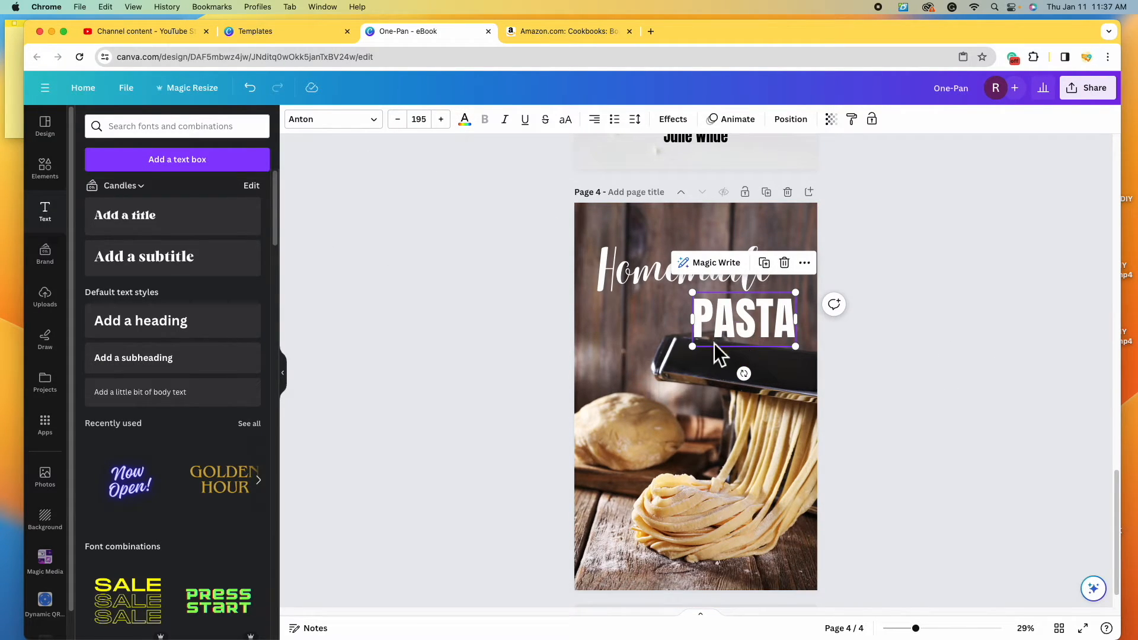
# - Paste page 3's 'The' onto page 4 in white, aligned with Homemade's left edge
pyautogui.scroll(7, 711, 344)
pyautogui.click(618, 208)
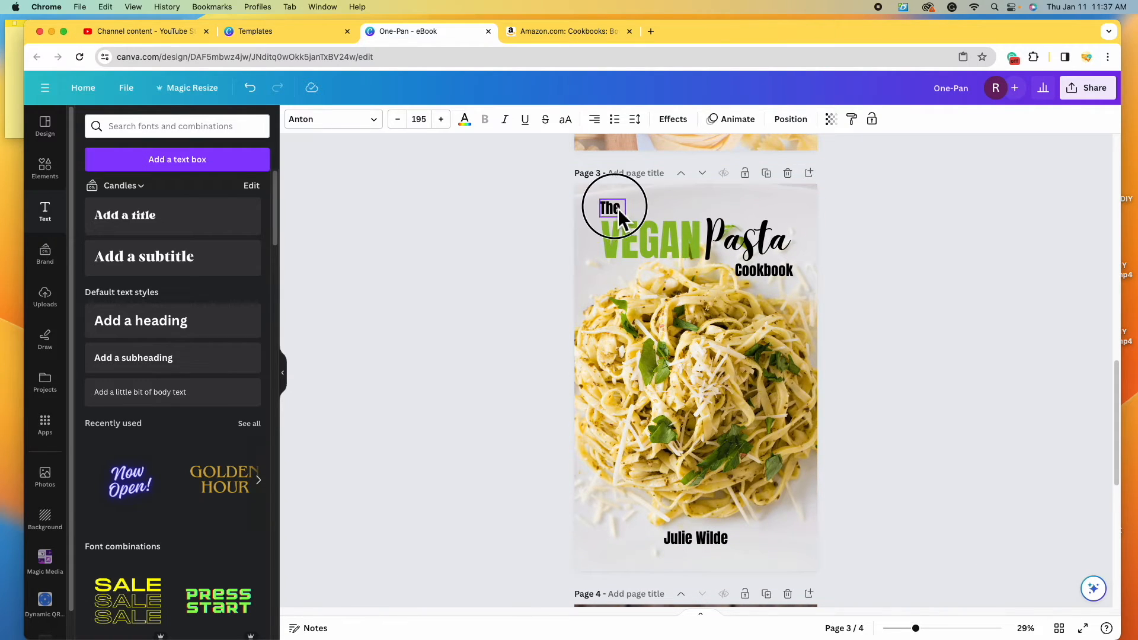
pyautogui.rightClick(617, 207)
pyautogui.click(662, 223)
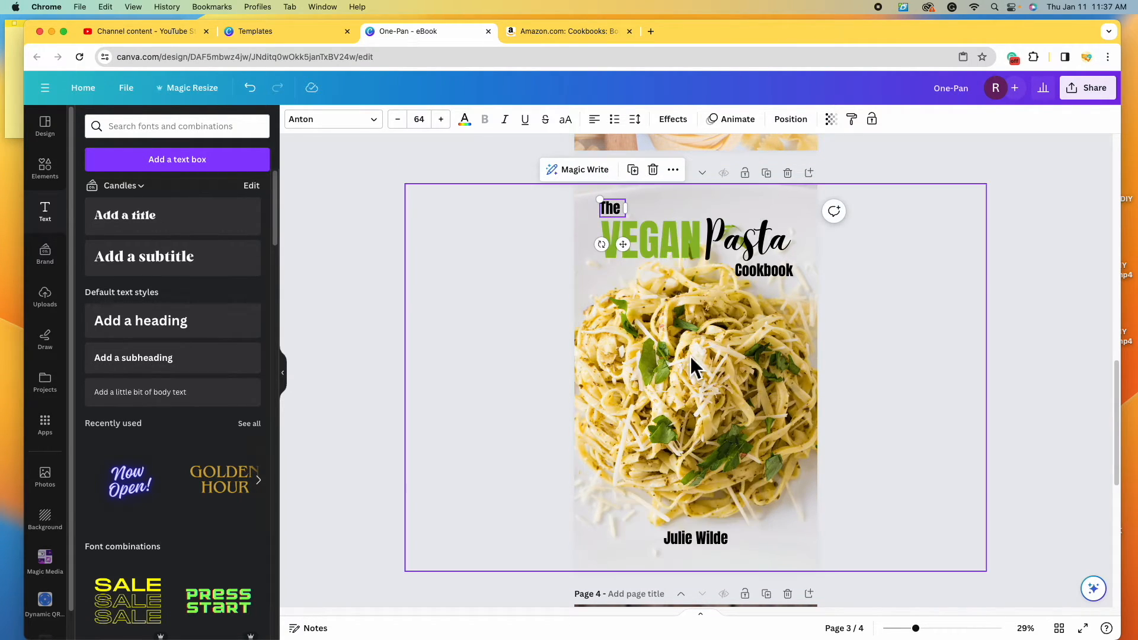
pyautogui.scroll(-5, 690, 356)
pyautogui.click(622, 207)
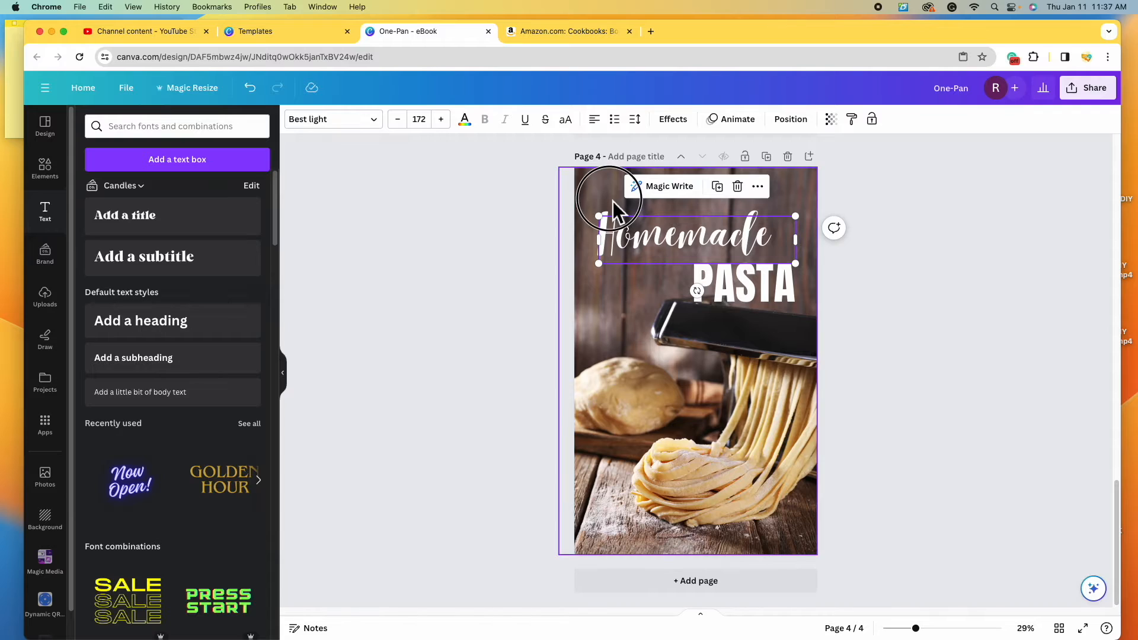
pyautogui.press('super+v')
pyautogui.click(465, 119)
pyautogui.click(248, 191)
pyautogui.moveTo(611, 197); pyautogui.dragTo(613, 199)
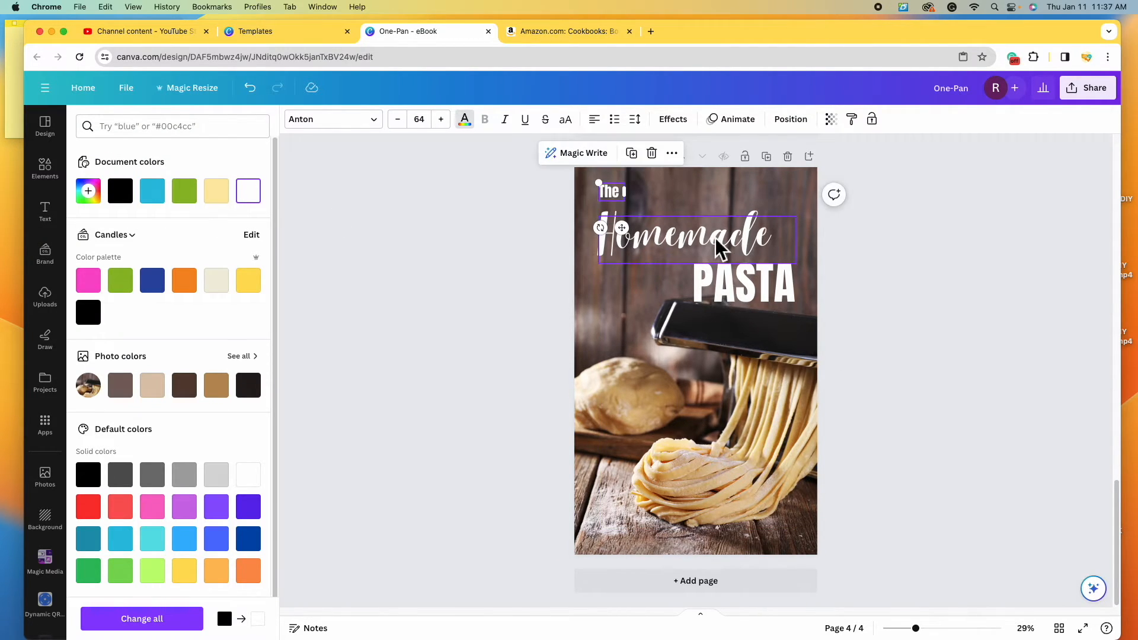
# - Duplicate 'The' and retype the copy as a right-aligned 'Cookbook' below PASTA
pyautogui.click(719, 247)
pyautogui.click(769, 276)
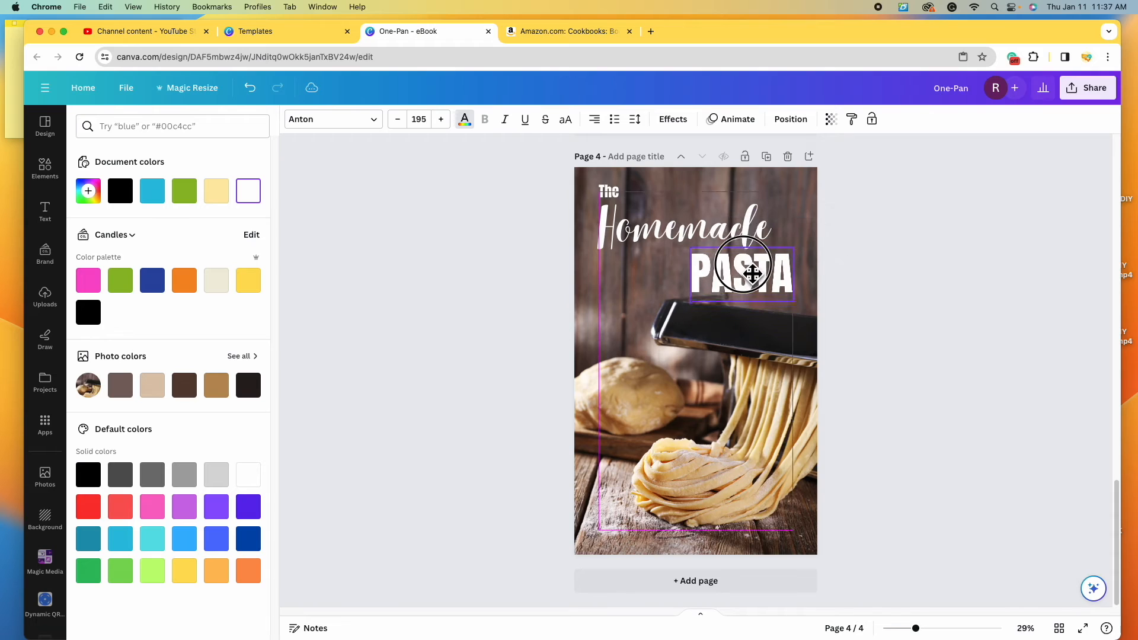
pyautogui.click(621, 196)
pyautogui.click(633, 154)
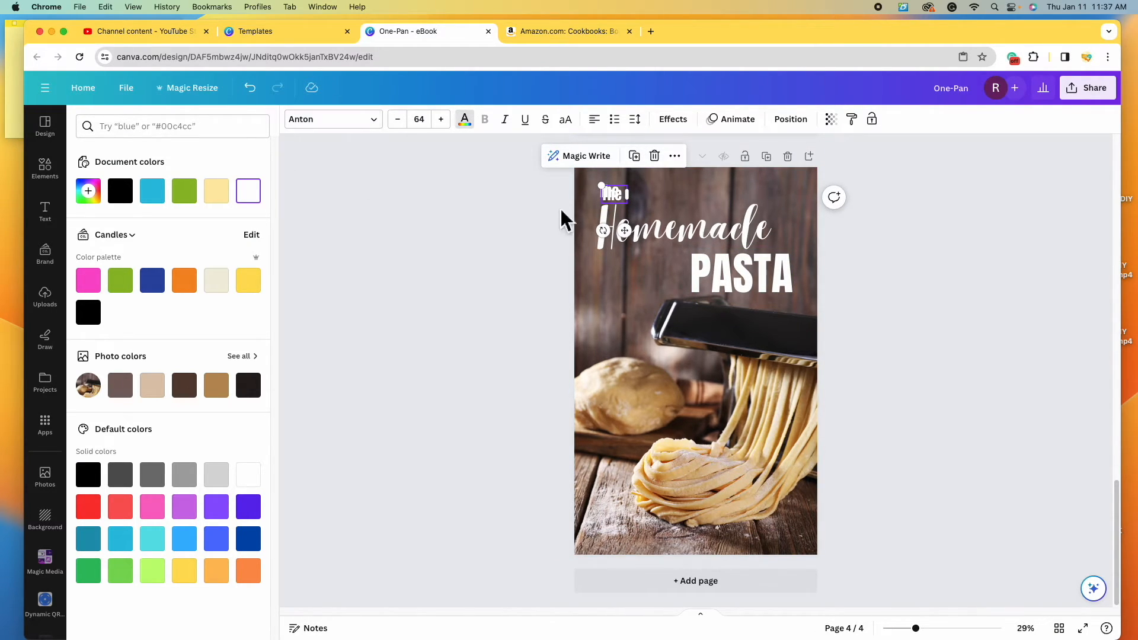
pyautogui.moveTo(628, 208); pyautogui.dragTo(775, 329)
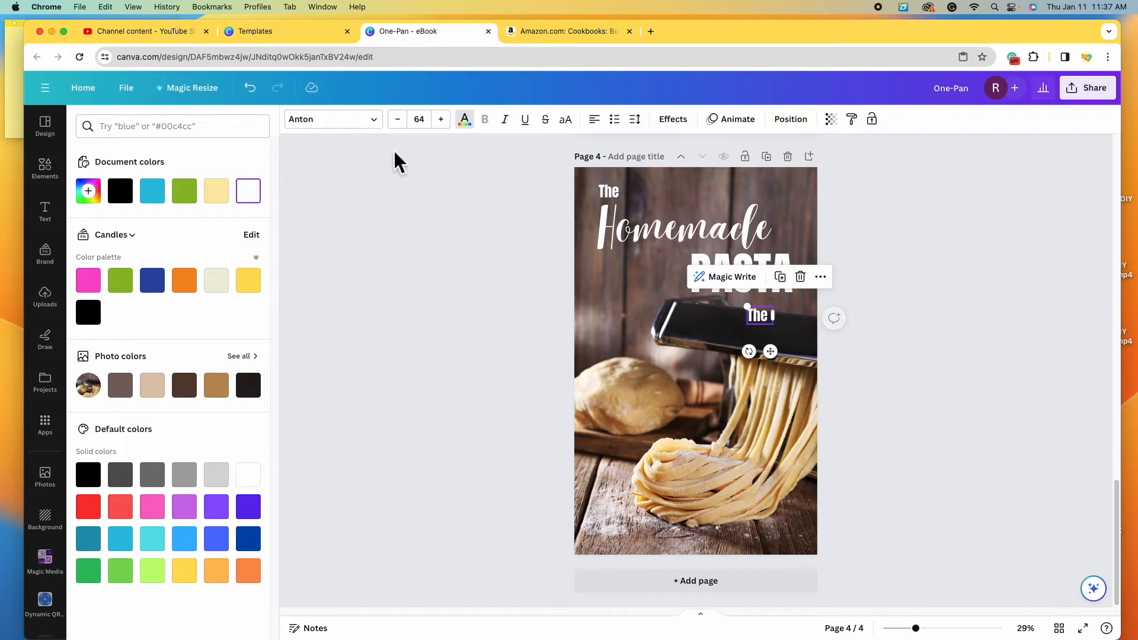
pyautogui.moveTo(776, 325)
pyautogui.mouseDown()
pyautogui.moveTo(686, 327)
pyautogui.moveTo(786, 328)
pyautogui.mouseUp()
pyautogui.click(756, 325)
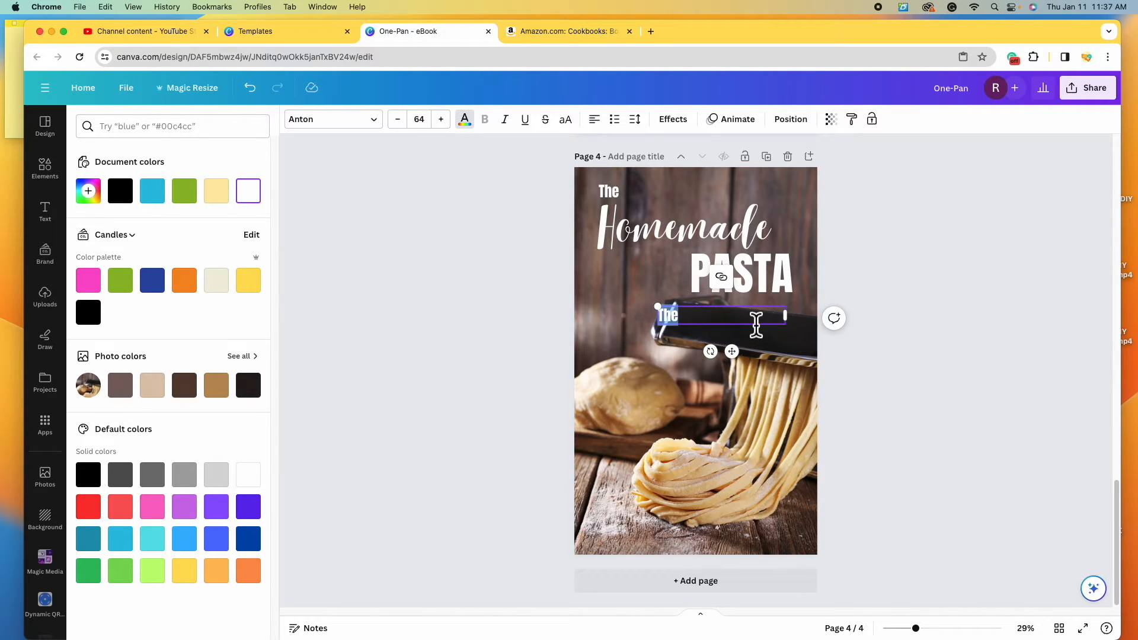
pyautogui.write('Cookbook')
pyautogui.click(594, 120)
pyautogui.click(594, 119)
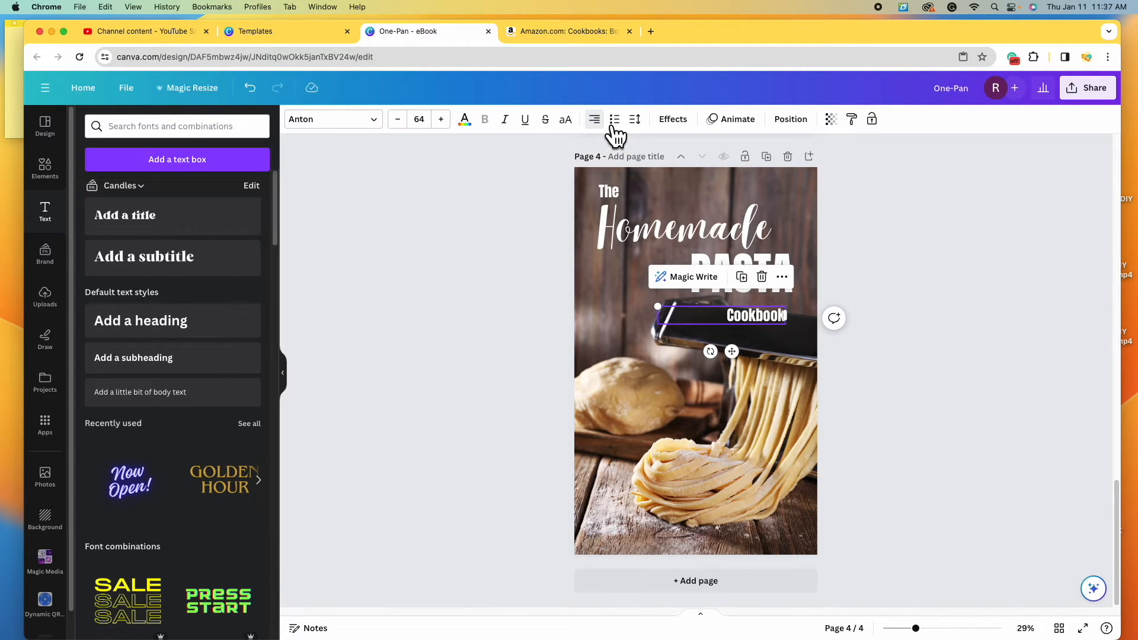
pyautogui.click(1035, 311)
# - Narrow the Cookbook line and tuck it right under PASTA
pyautogui.click(609, 193)
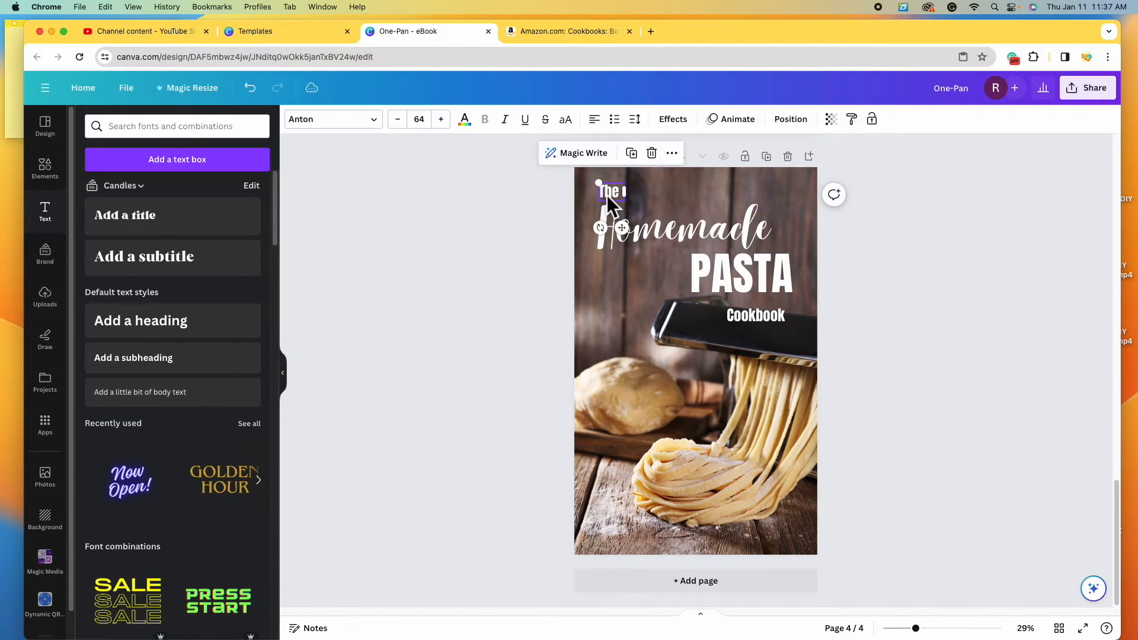
pyautogui.click(673, 229)
pyautogui.click(733, 296)
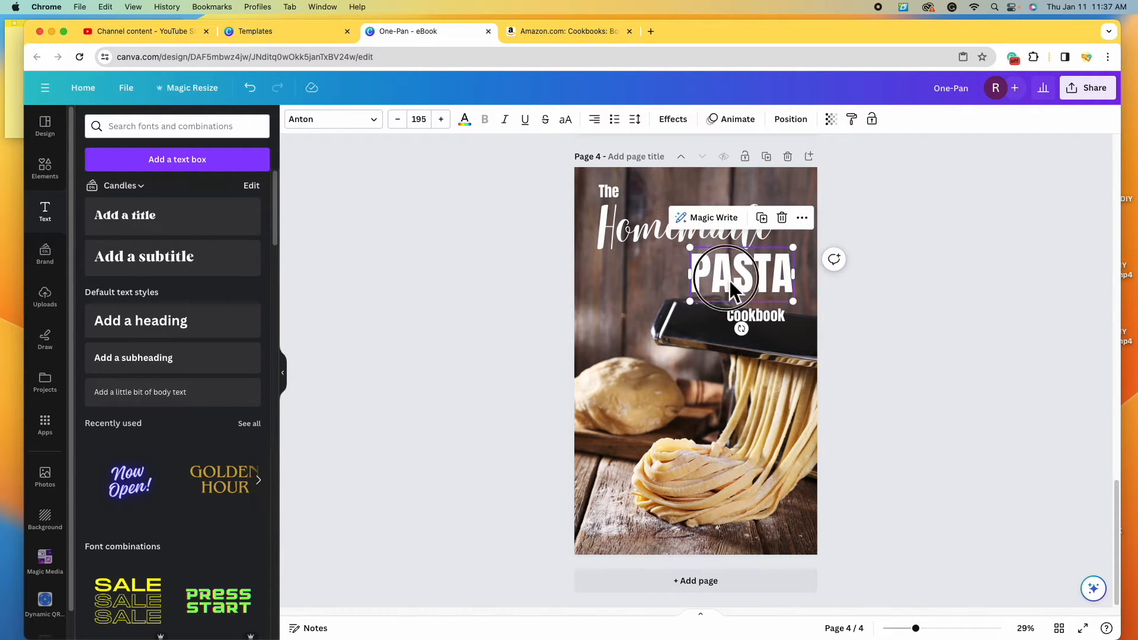
pyautogui.click(767, 318)
pyautogui.moveTo(767, 318); pyautogui.dragTo(781, 333)
pyautogui.click(969, 360)
pyautogui.click(773, 329)
pyautogui.moveTo(804, 333)
pyautogui.mouseDown()
pyautogui.moveTo(741, 326)
pyautogui.moveTo(788, 333)
pyautogui.mouseUp()
# - Set the Homemade title in the Angelina font and nudge it into place
pyautogui.click(876, 336)
pyautogui.click(688, 246)
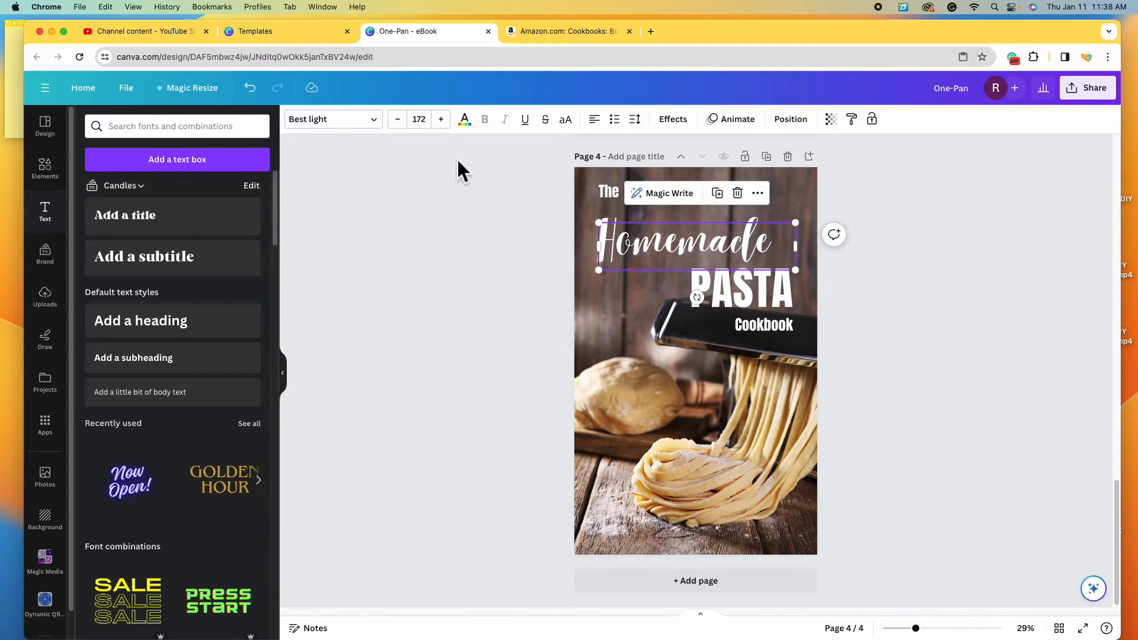
pyautogui.click(380, 123)
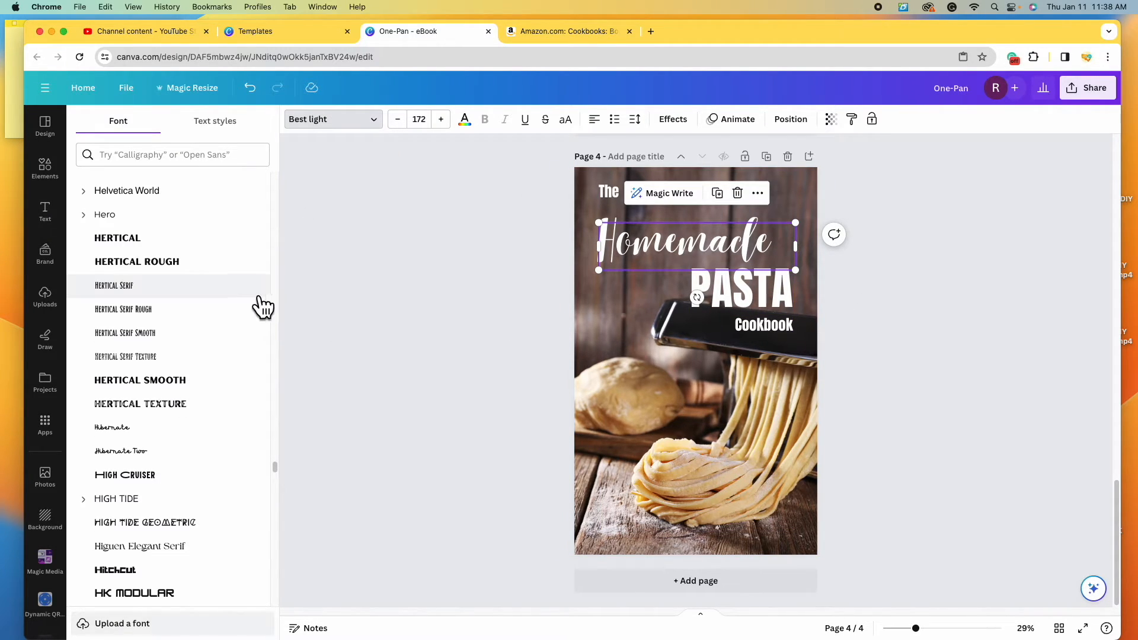
pyautogui.moveTo(276, 468); pyautogui.dragTo(274, 109)
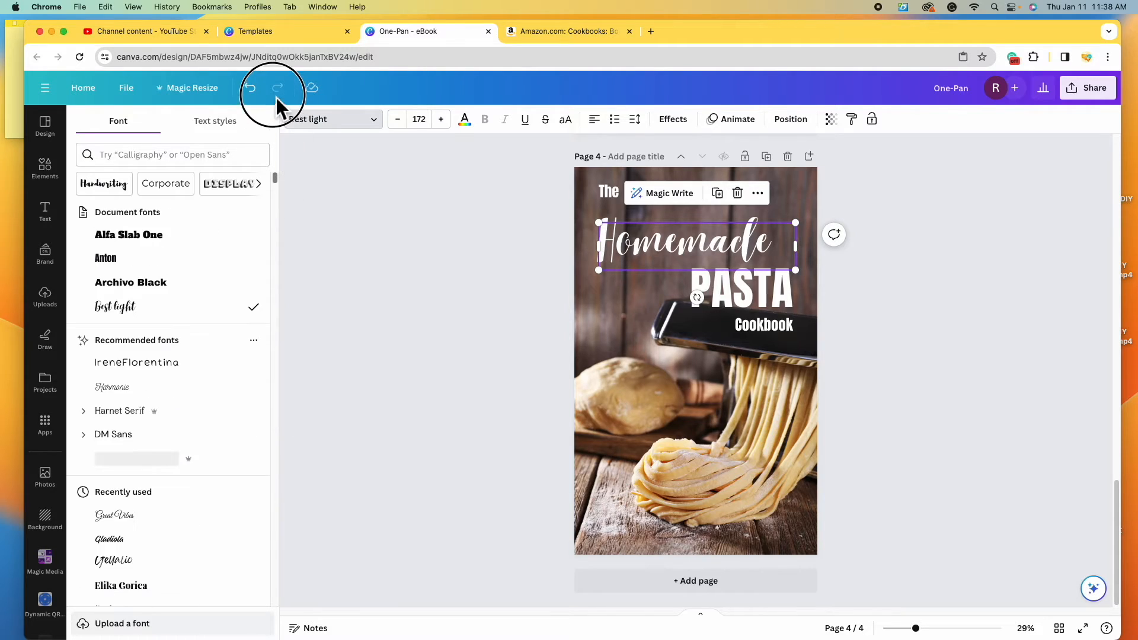
pyautogui.scroll(-15, 202, 335)
pyautogui.click(203, 434)
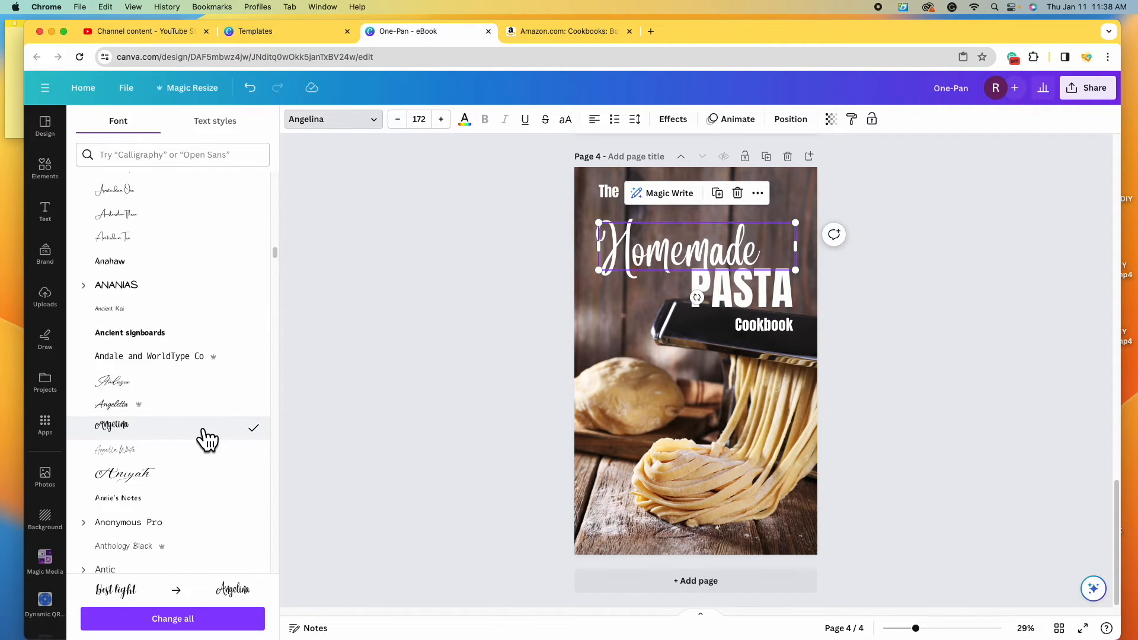
pyautogui.click(920, 325)
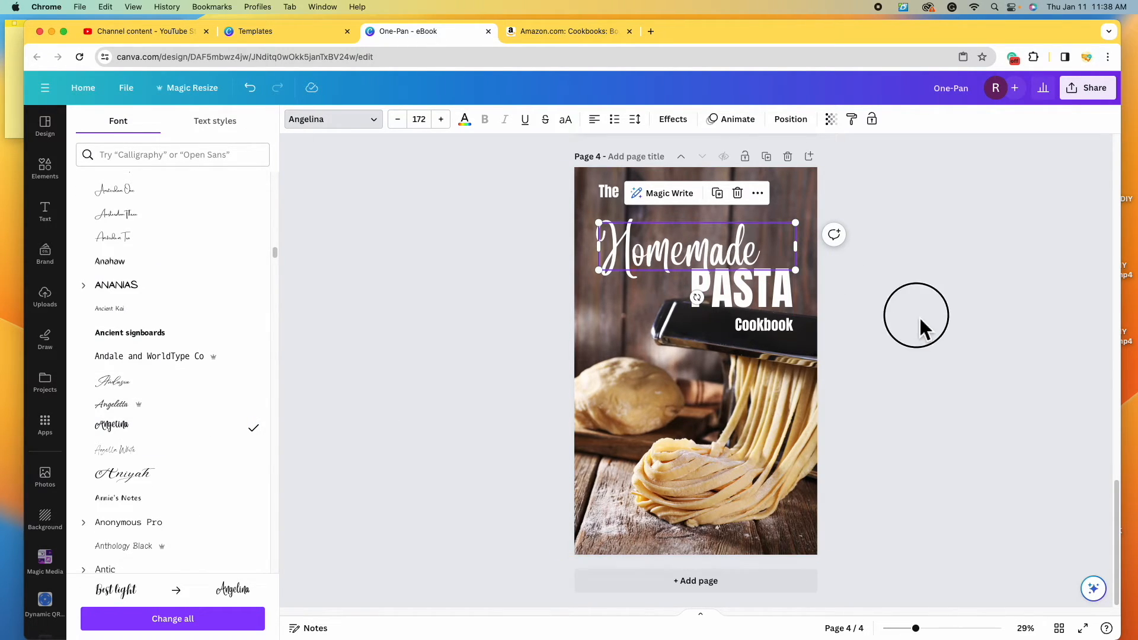
pyautogui.moveTo(763, 261); pyautogui.dragTo(769, 254)
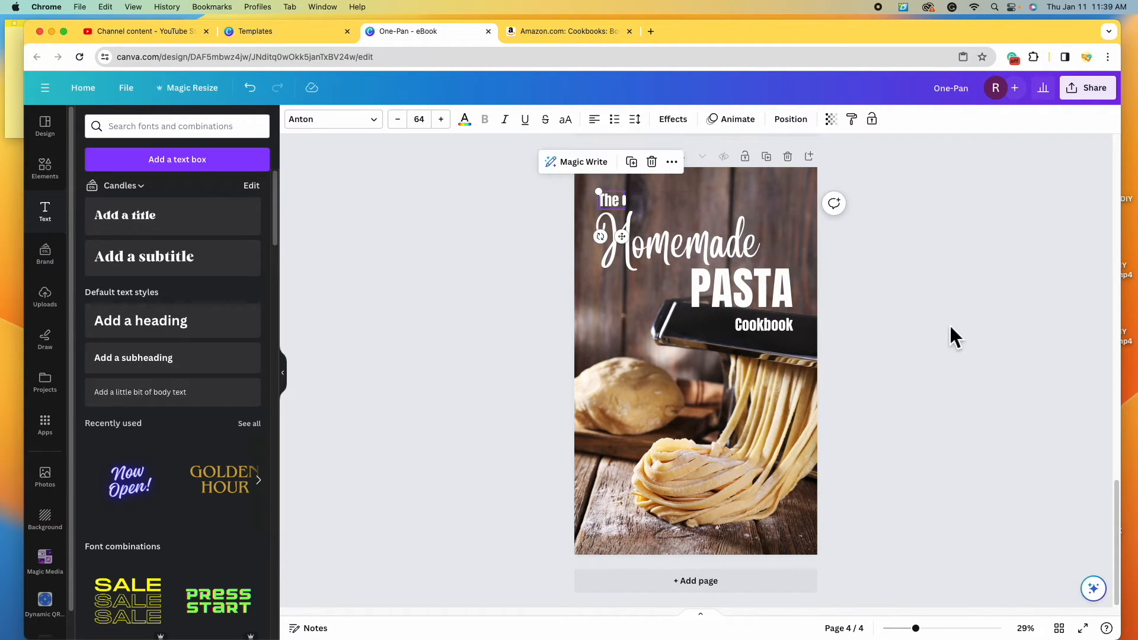
# - Make Homemade and PASTA light yellow (#ffeaa9) using the document colour swatch
pyautogui.click(951, 328)
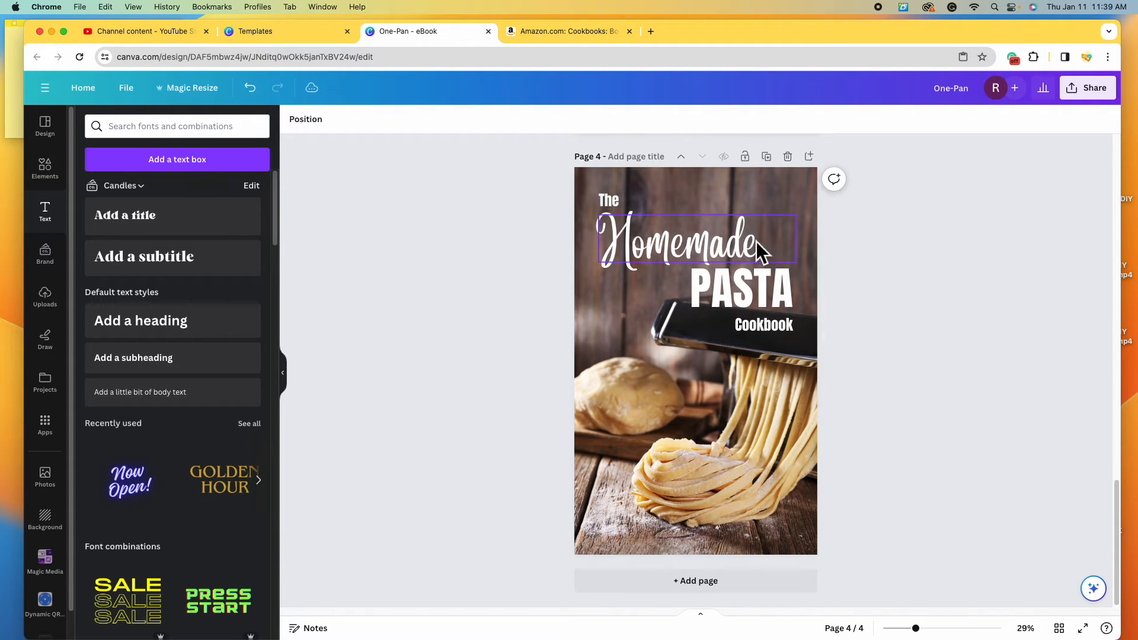
pyautogui.click(635, 248)
pyautogui.click(465, 118)
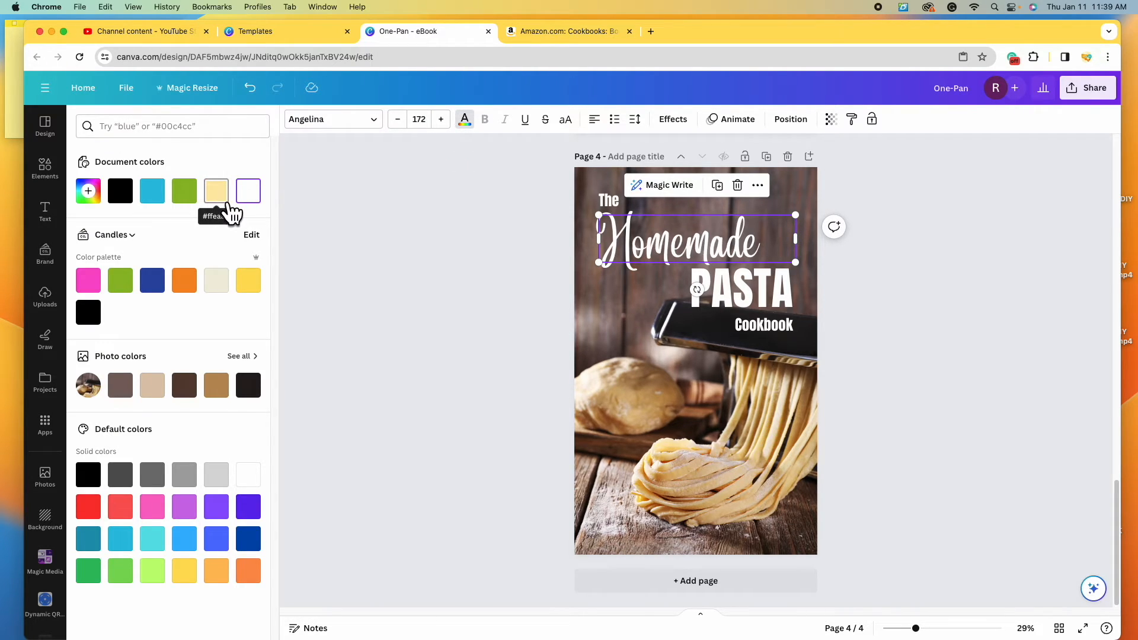
pyautogui.click(226, 201)
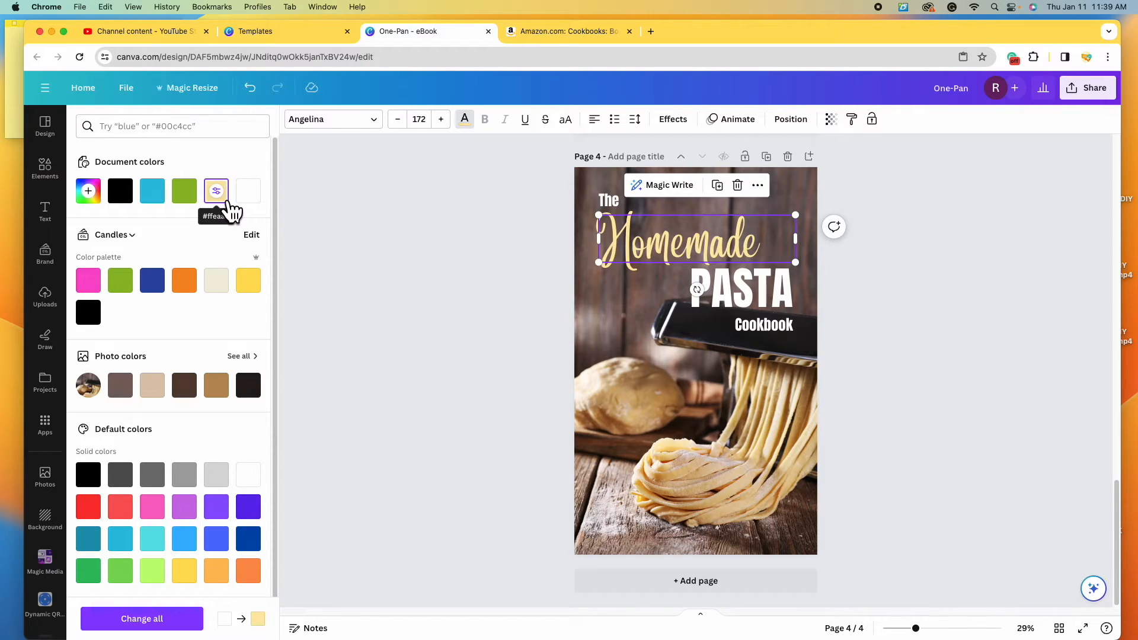
pyautogui.click(750, 297)
pyautogui.click(218, 195)
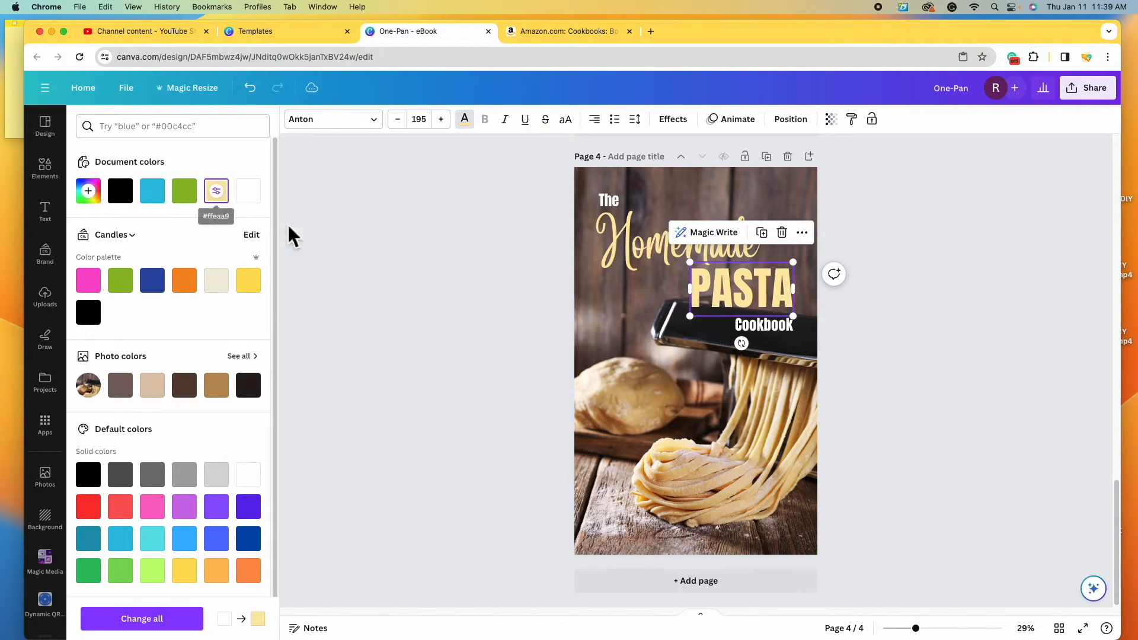
pyautogui.click(956, 414)
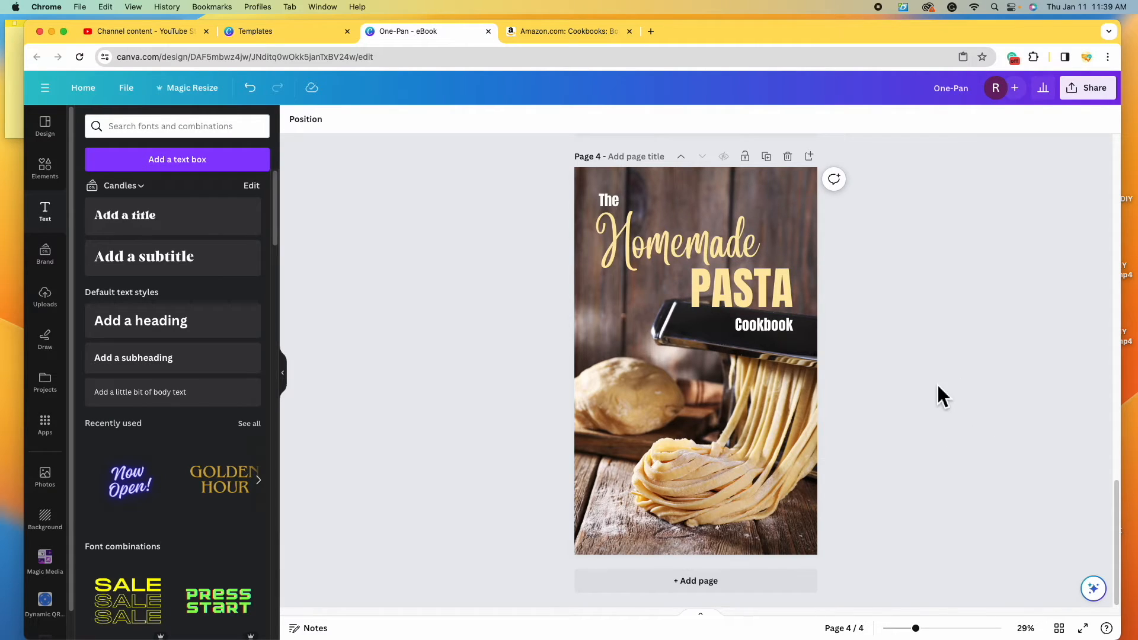
pyautogui.scroll(1, 937, 387)
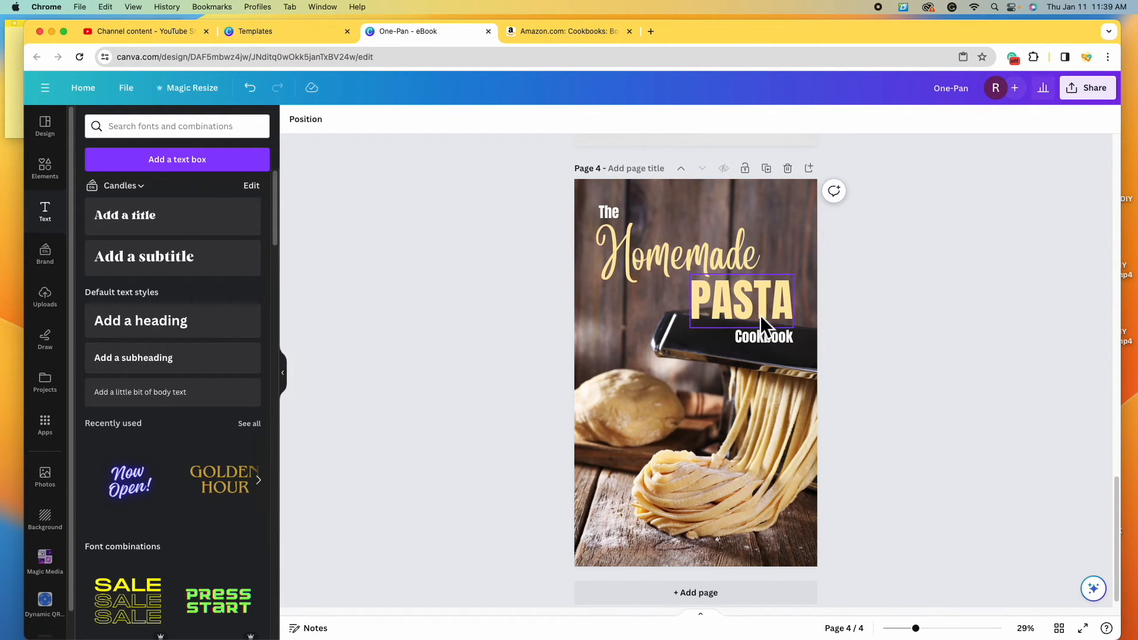
# - Group The, Homemade, PASTA and Cookbook, and make the group slightly smaller and higher
pyautogui.click(609, 212)
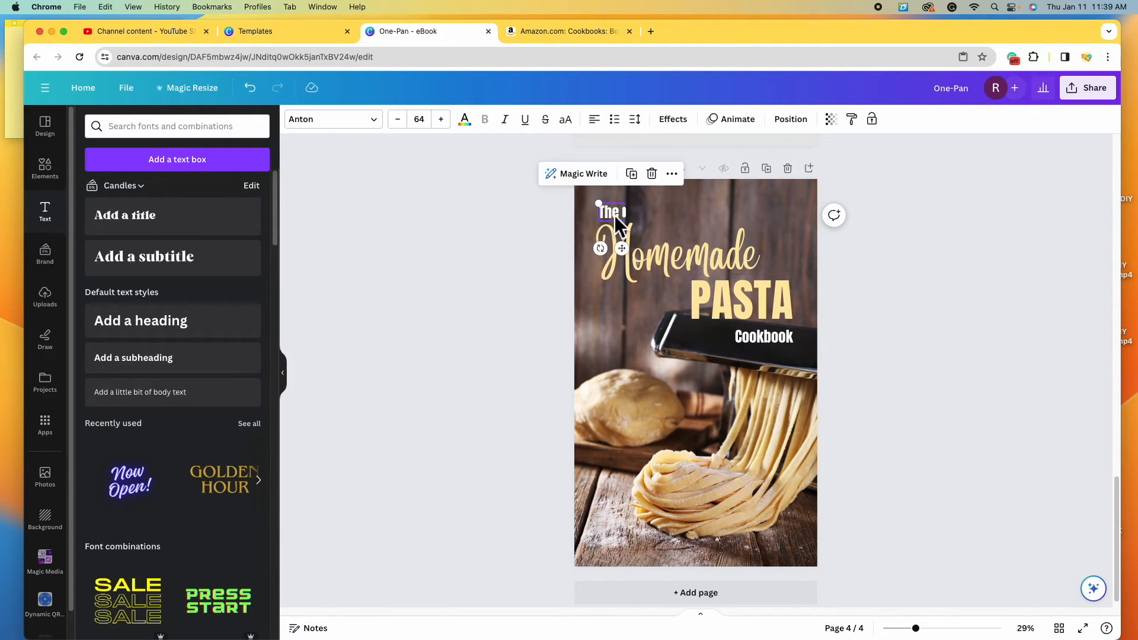
pyautogui.keyDown('shift'); pyautogui.click(706, 256); pyautogui.keyUp('shift')
pyautogui.keyDown('shift'); pyautogui.click(761, 301); pyautogui.keyUp('shift')
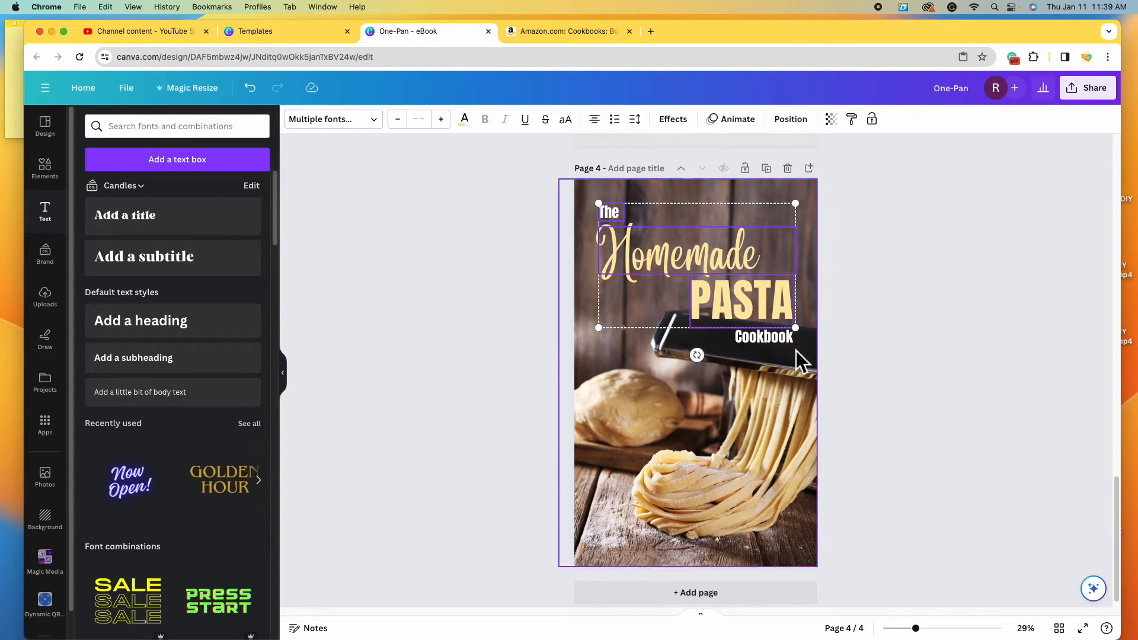
pyautogui.keyDown('shift'); pyautogui.click(787, 345); pyautogui.keyUp('shift')
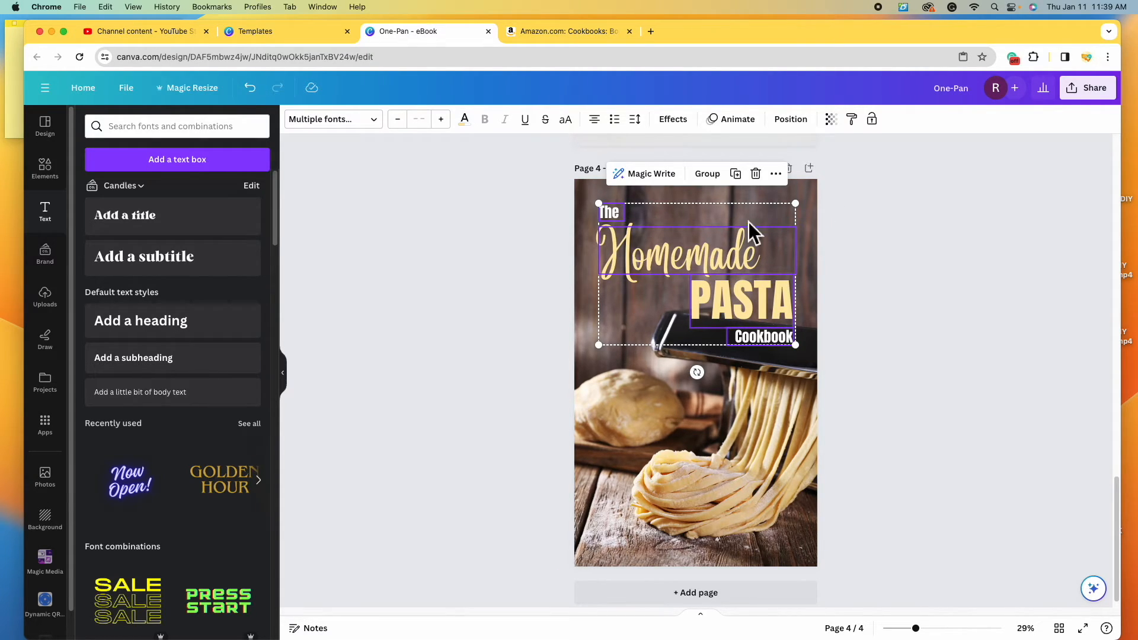
pyautogui.click(707, 173)
pyautogui.click(731, 294)
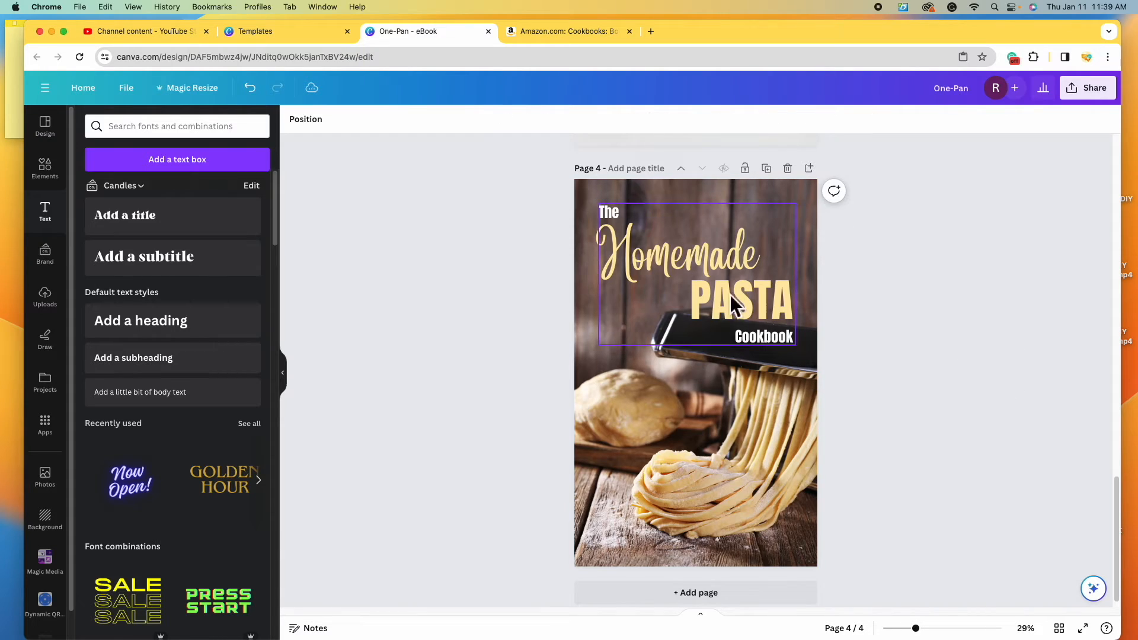
pyautogui.click(797, 346)
pyautogui.moveTo(806, 348); pyautogui.dragTo(789, 333)
pyautogui.moveTo(731, 275); pyautogui.dragTo(729, 275)
pyautogui.click(889, 382)
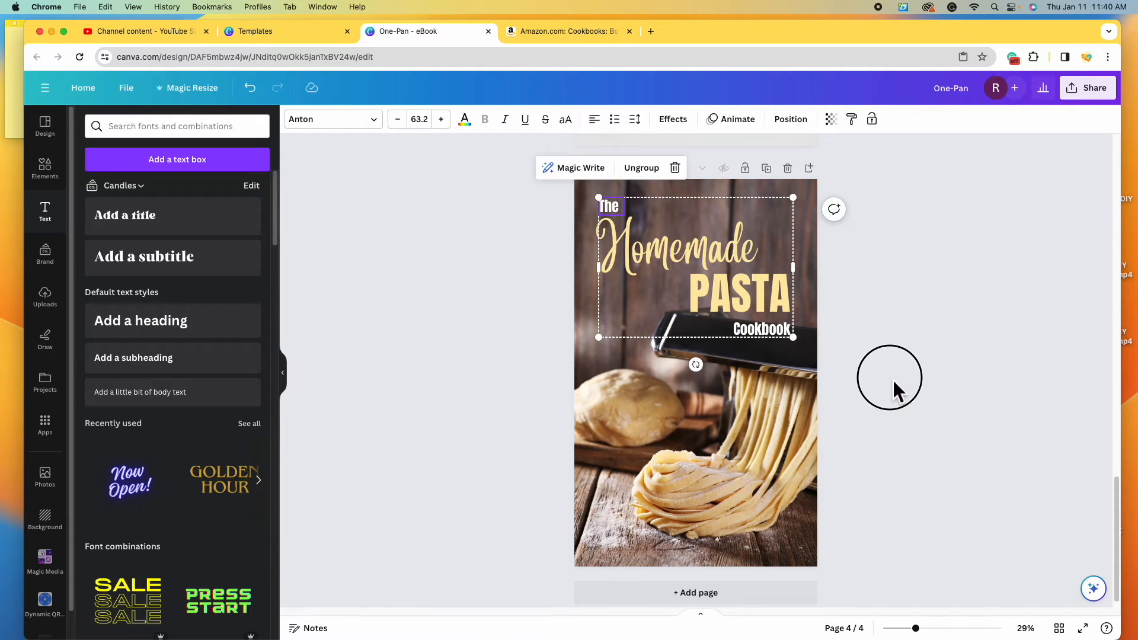
# - Ungroup the title texts and duplicate the Cookbook line
pyautogui.click(757, 332)
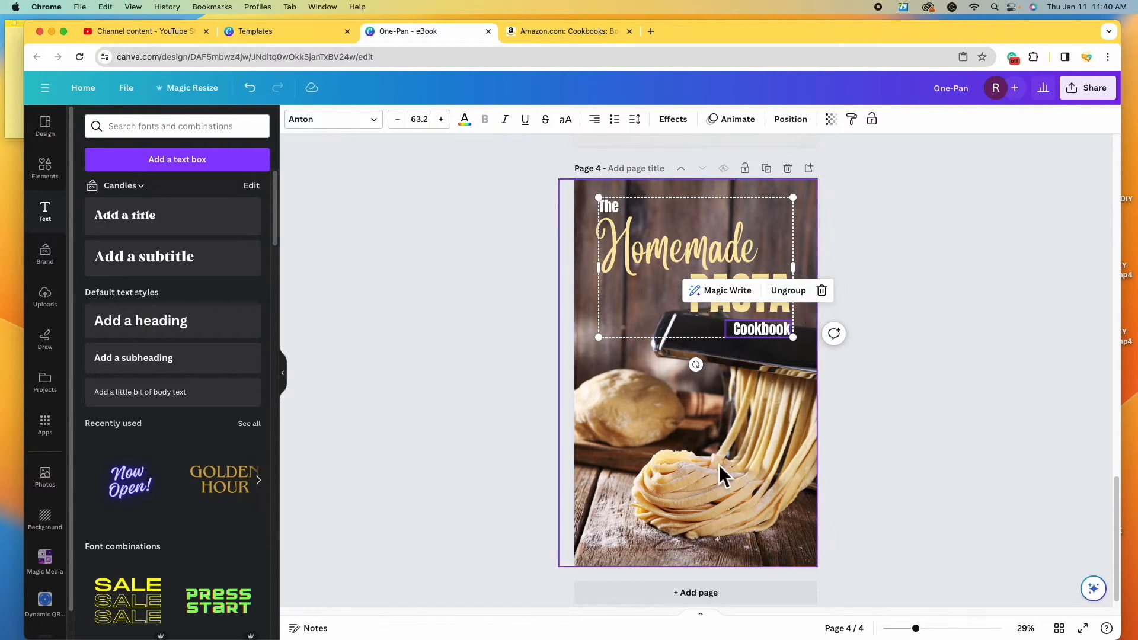
pyautogui.click(788, 290)
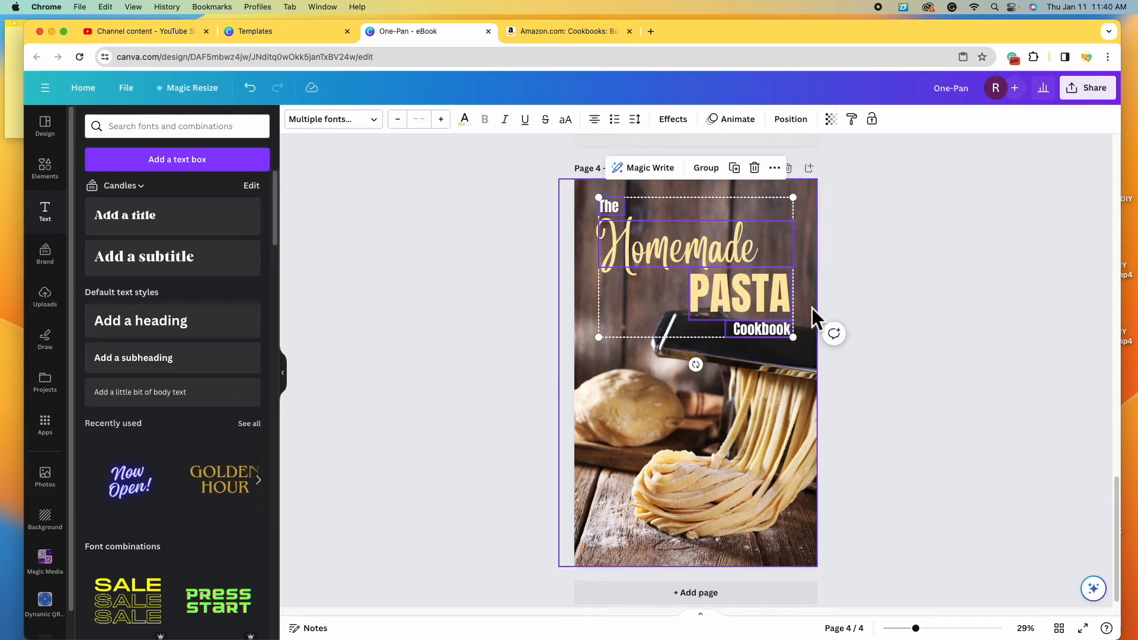
pyautogui.click(947, 436)
pyautogui.click(772, 333)
pyautogui.rightClick(772, 332)
pyautogui.press('Escape')
# - Move the Cookbook copy to the bottom, retype it as the author's name, and make it light yellow
pyautogui.moveTo(767, 341); pyautogui.dragTo(634, 533)
pyautogui.doubleClick(634, 534)
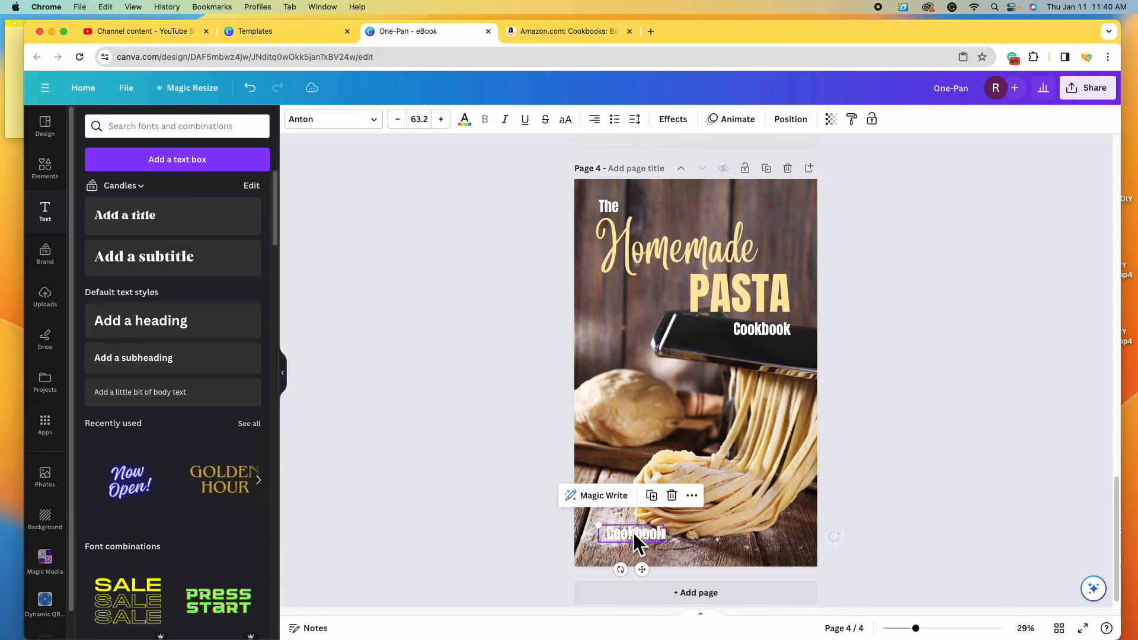
pyautogui.press('BackSpace')
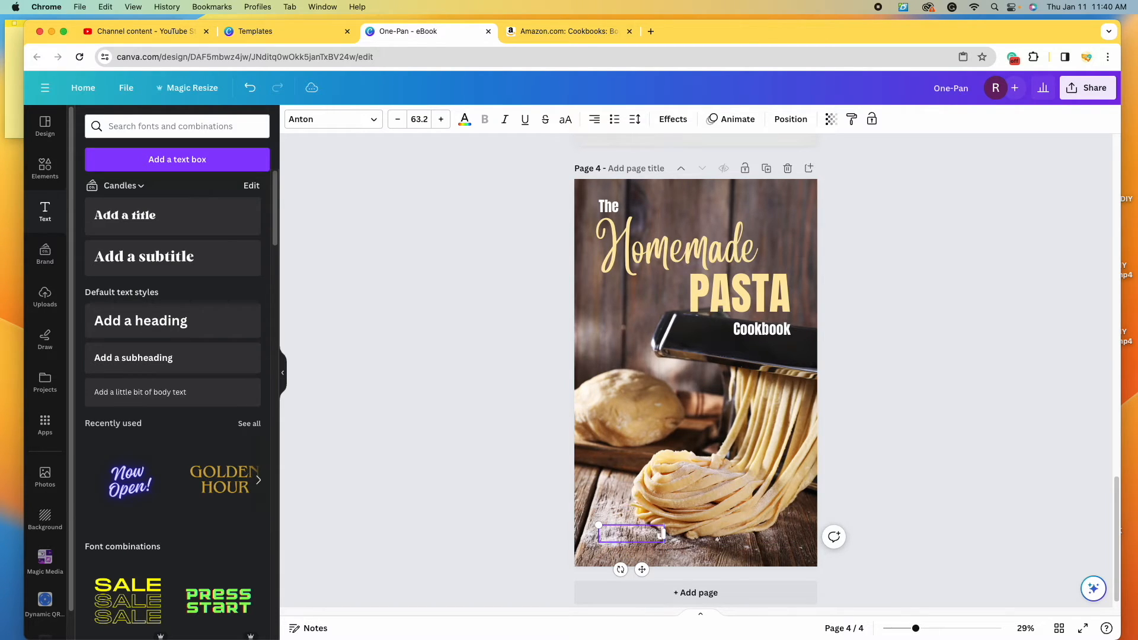
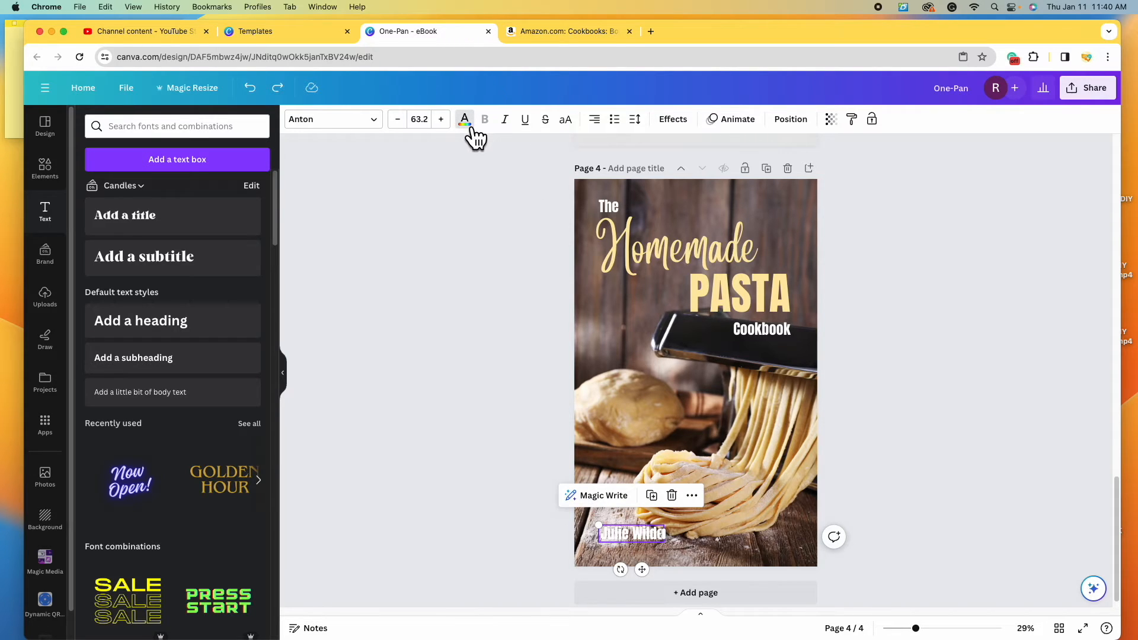
pyautogui.click(465, 119)
pyautogui.click(227, 202)
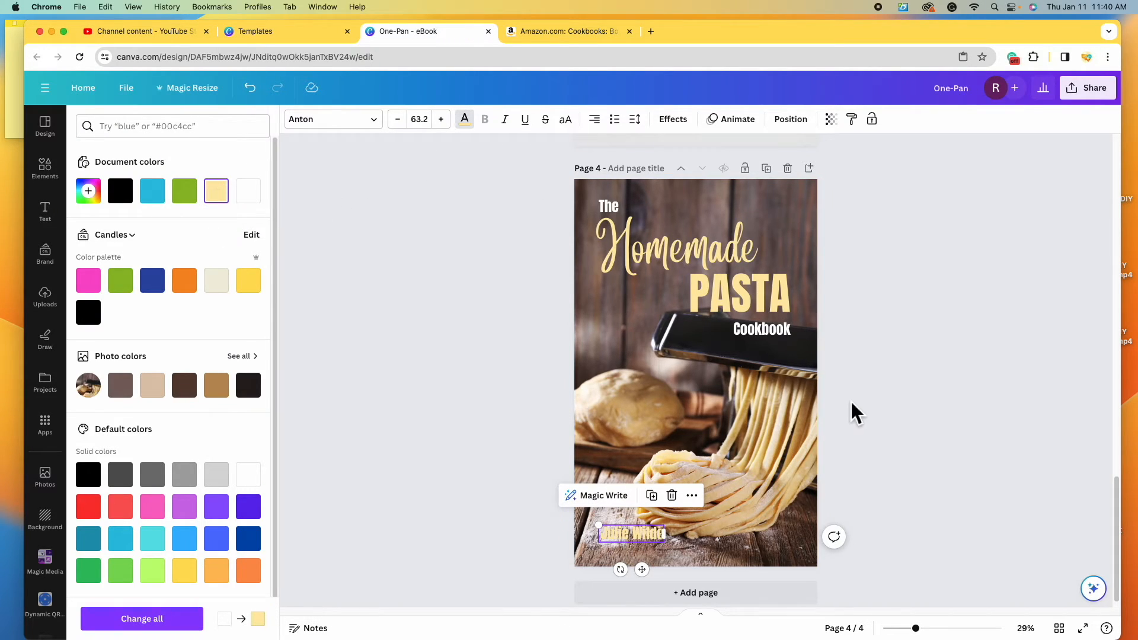
# - Position the author name along the bottom-left of the cover
pyautogui.moveTo(632, 535); pyautogui.dragTo(772, 546)
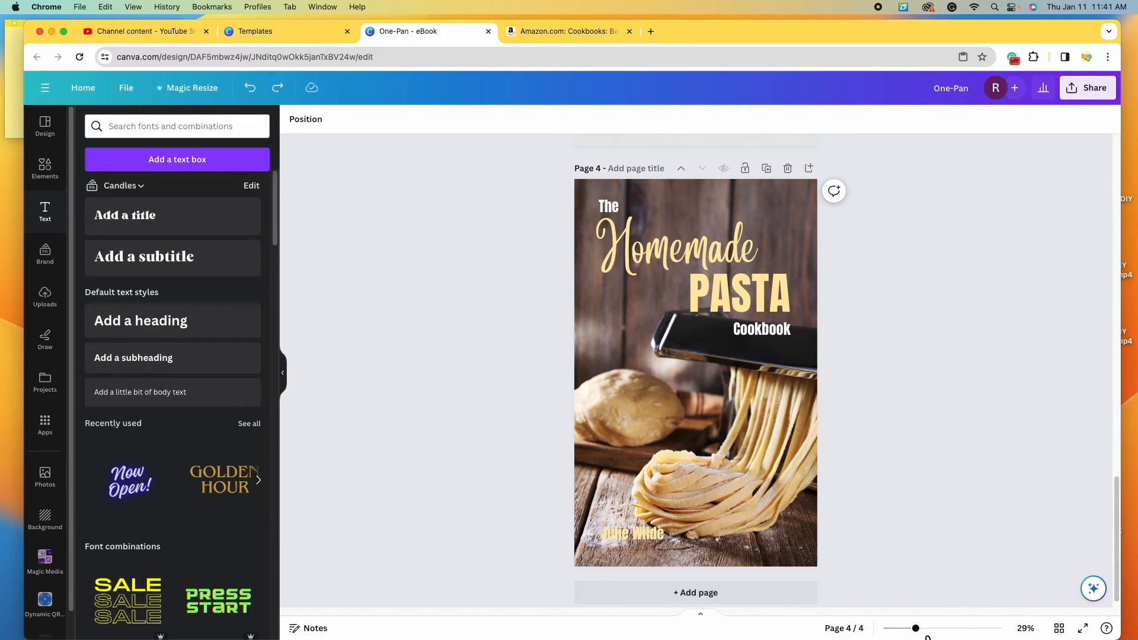
pyautogui.click(929, 628)
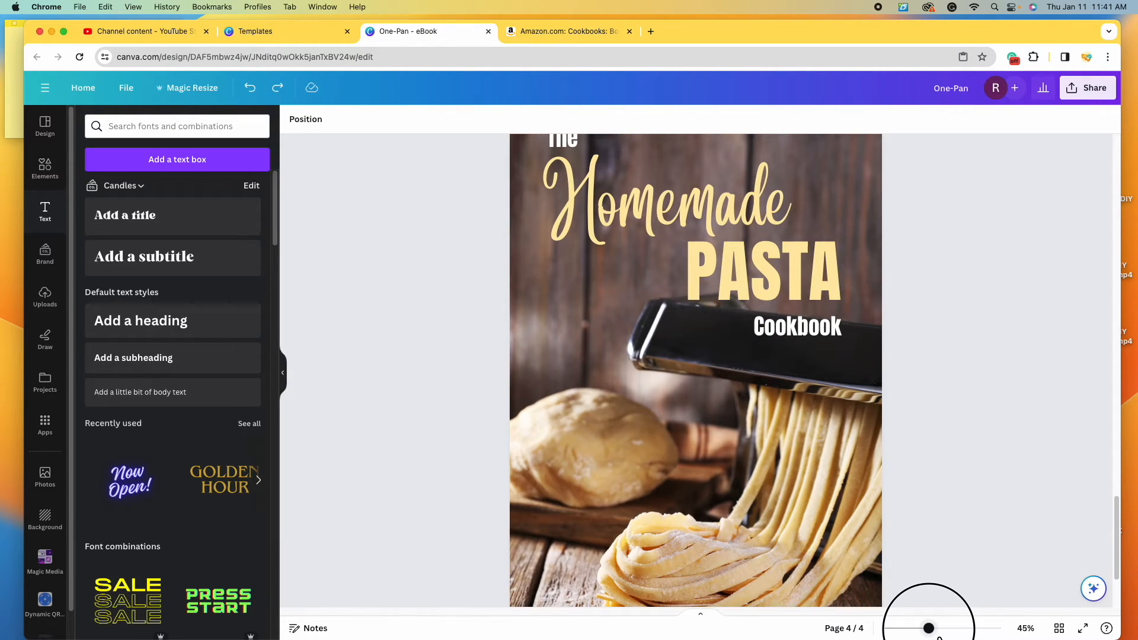
pyautogui.scroll(-3, 730, 469)
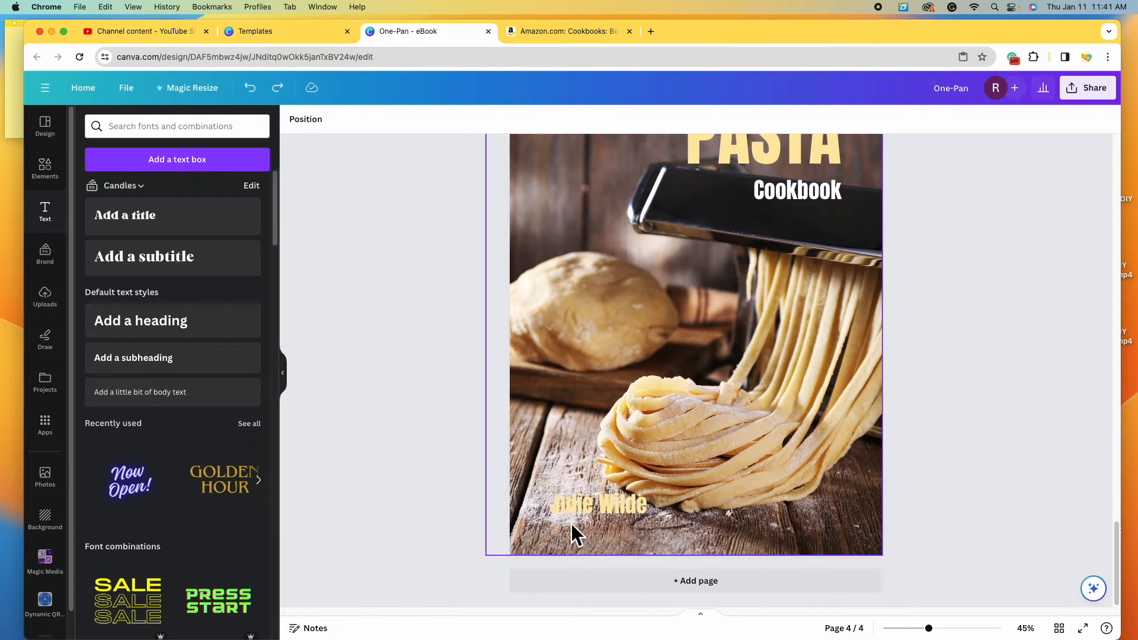
pyautogui.moveTo(600, 508); pyautogui.dragTo(805, 530)
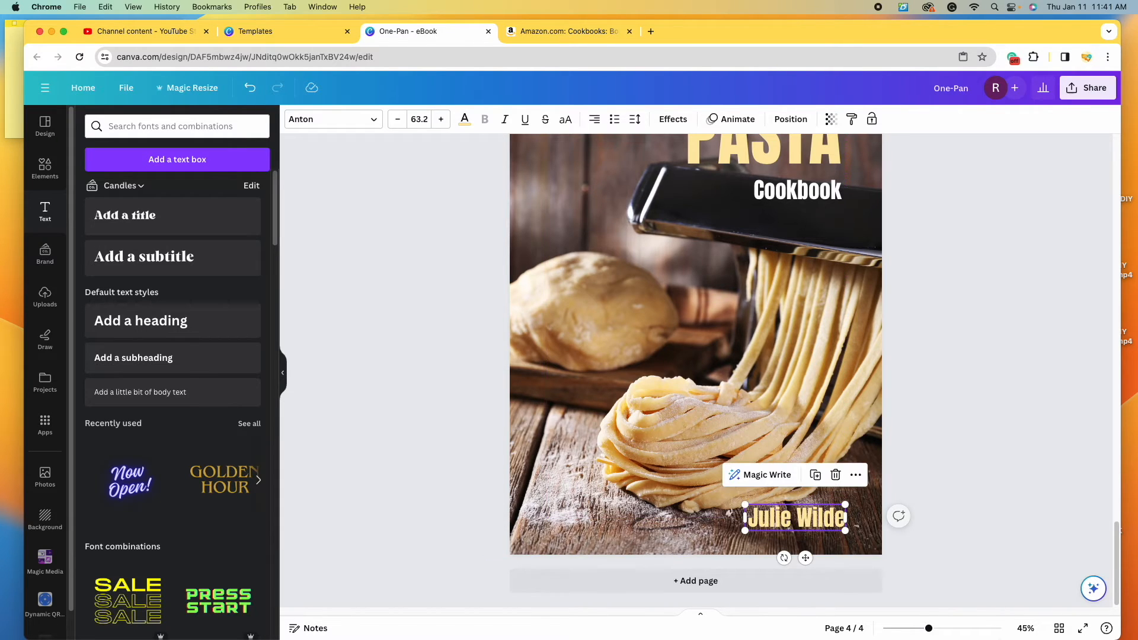
pyautogui.moveTo(929, 628); pyautogui.dragTo(916, 628)
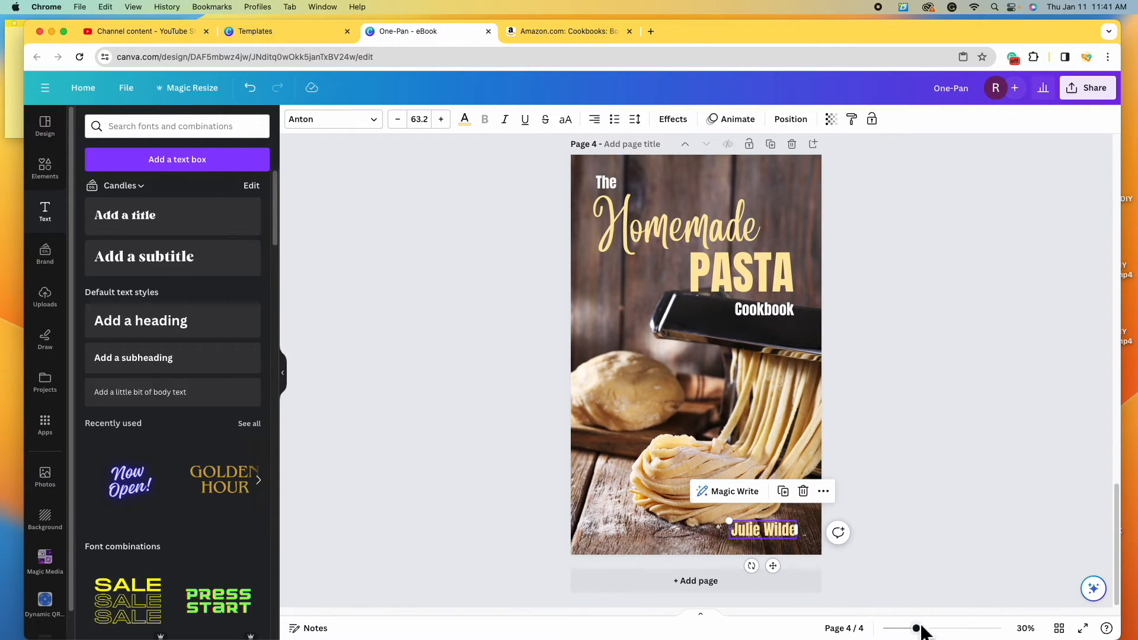
pyautogui.click(795, 550)
pyautogui.moveTo(786, 533); pyautogui.dragTo(792, 539)
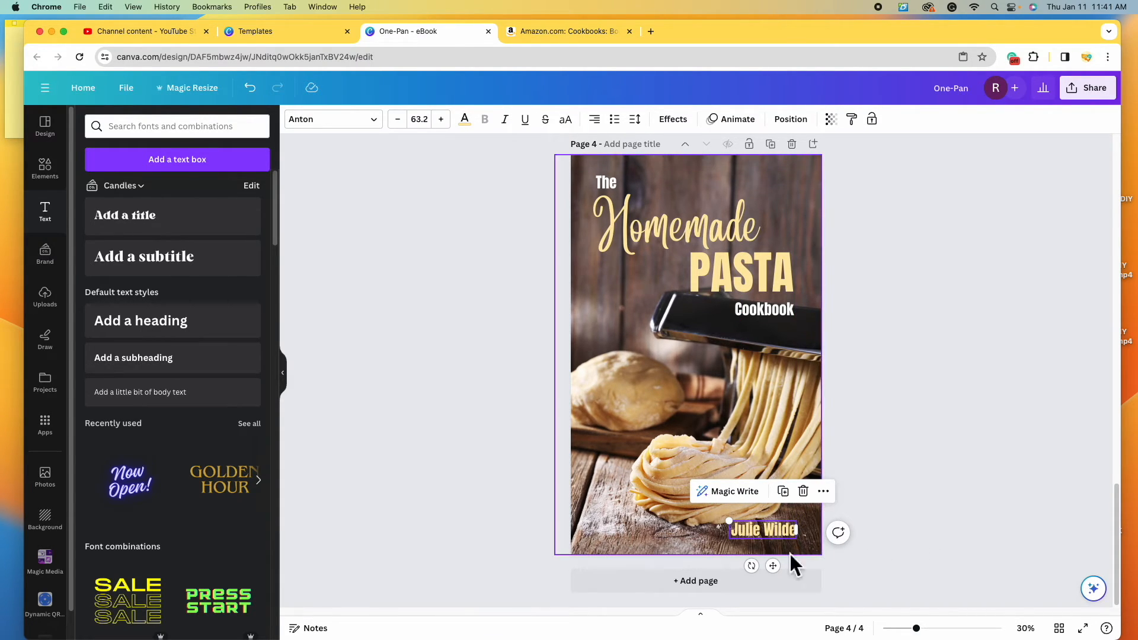
pyautogui.moveTo(784, 533); pyautogui.dragTo(648, 529)
pyautogui.scroll(5, 648, 528)
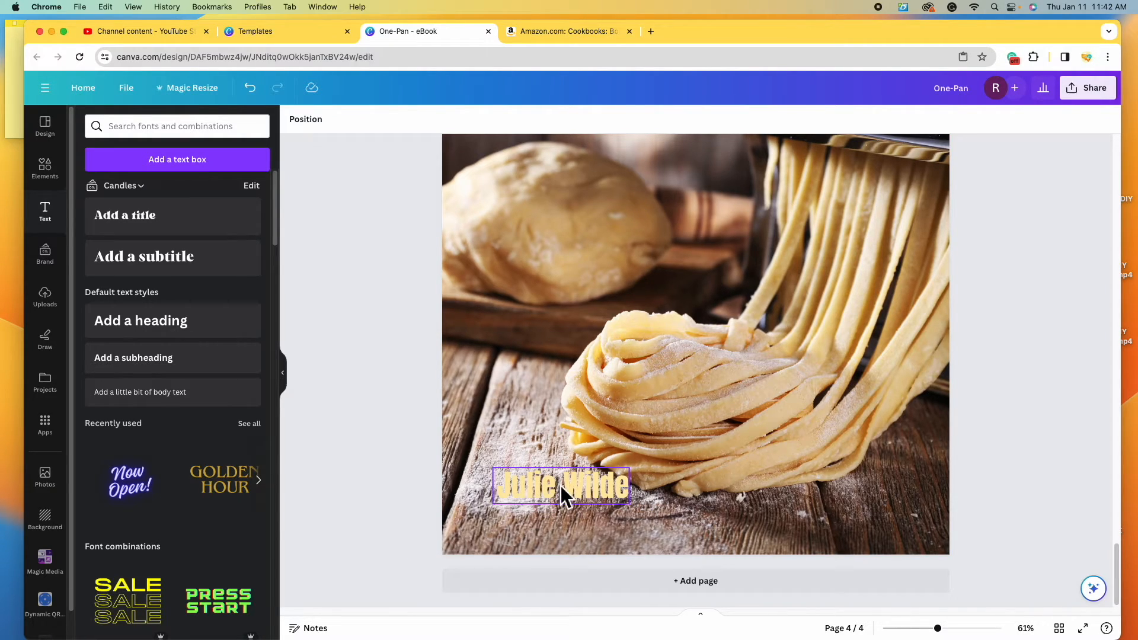
# - Add a black Shadow effect to the author name with transparency set to 95
pyautogui.click(561, 485)
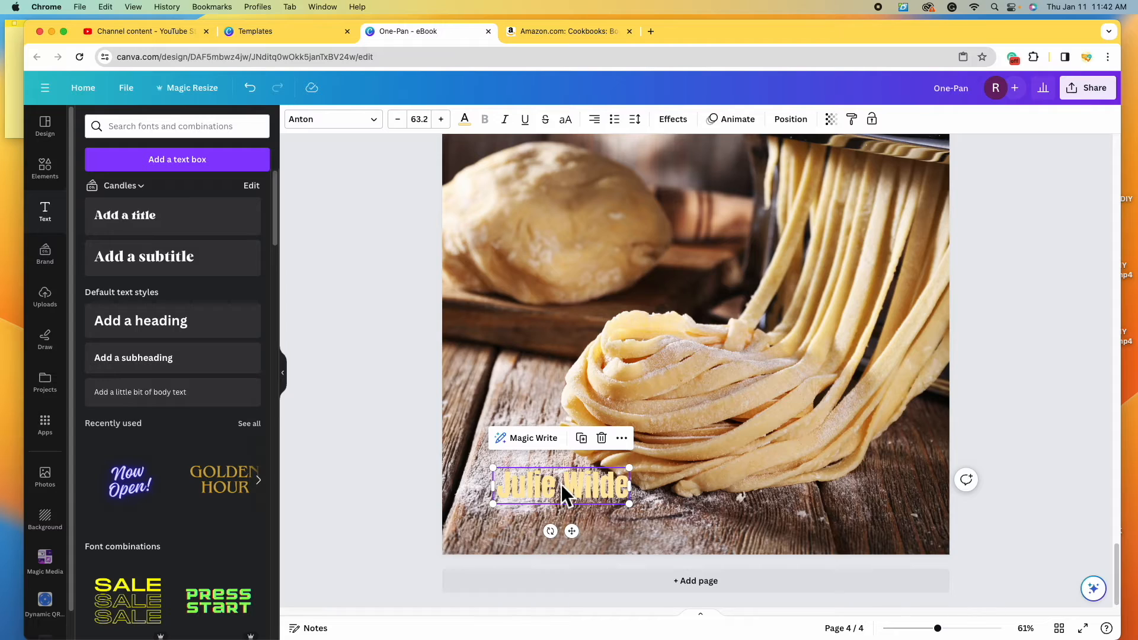
pyautogui.click(686, 124)
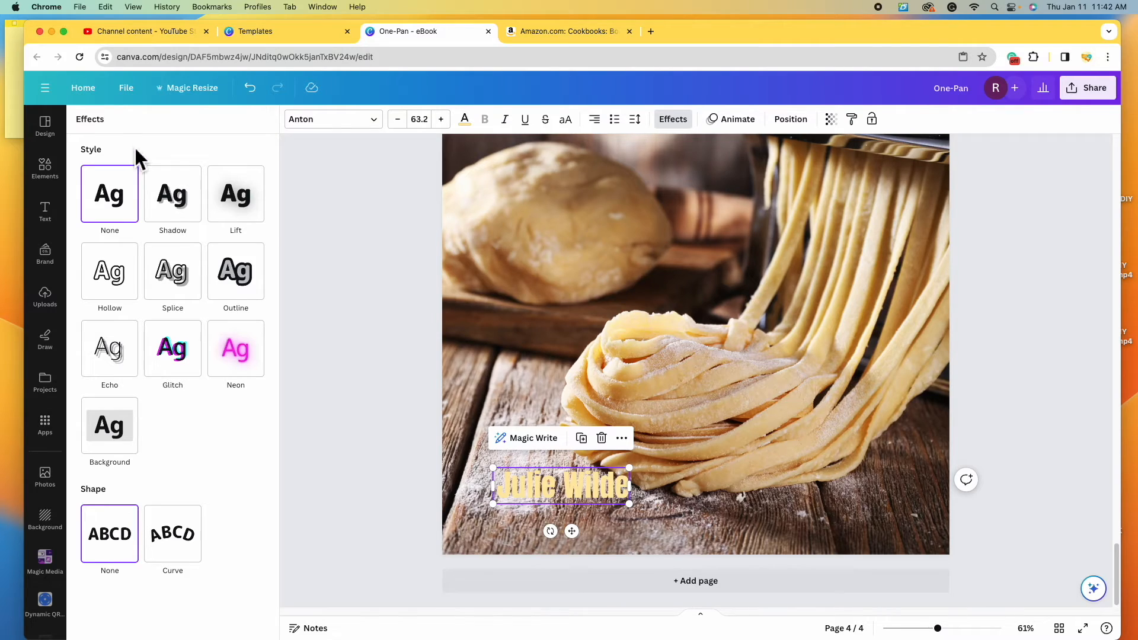
pyautogui.click(197, 219)
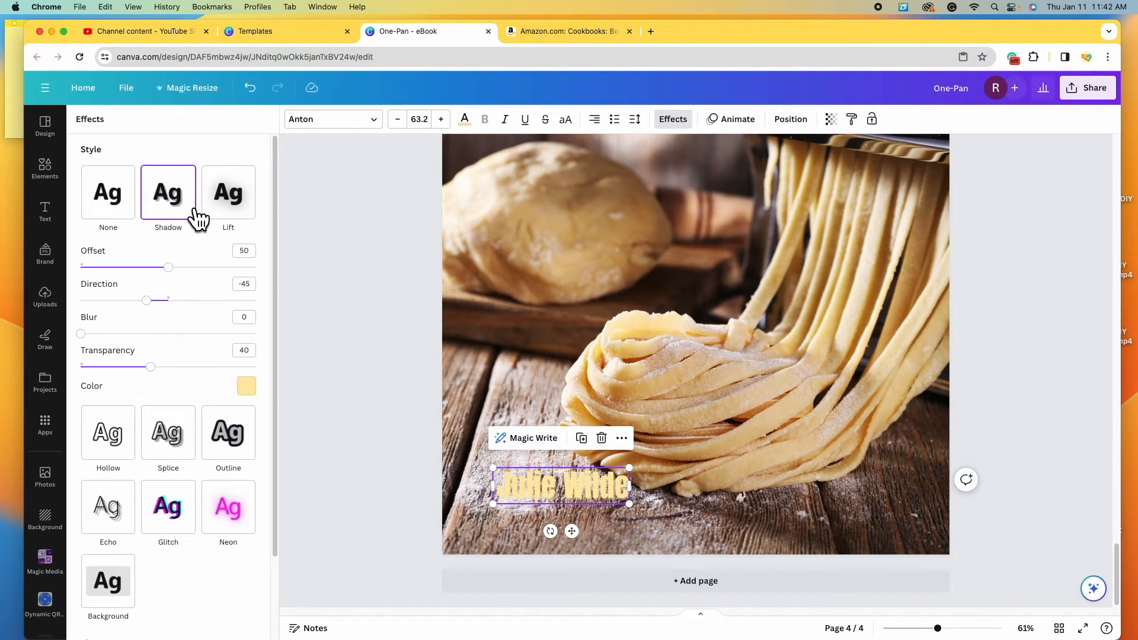
pyautogui.click(246, 386)
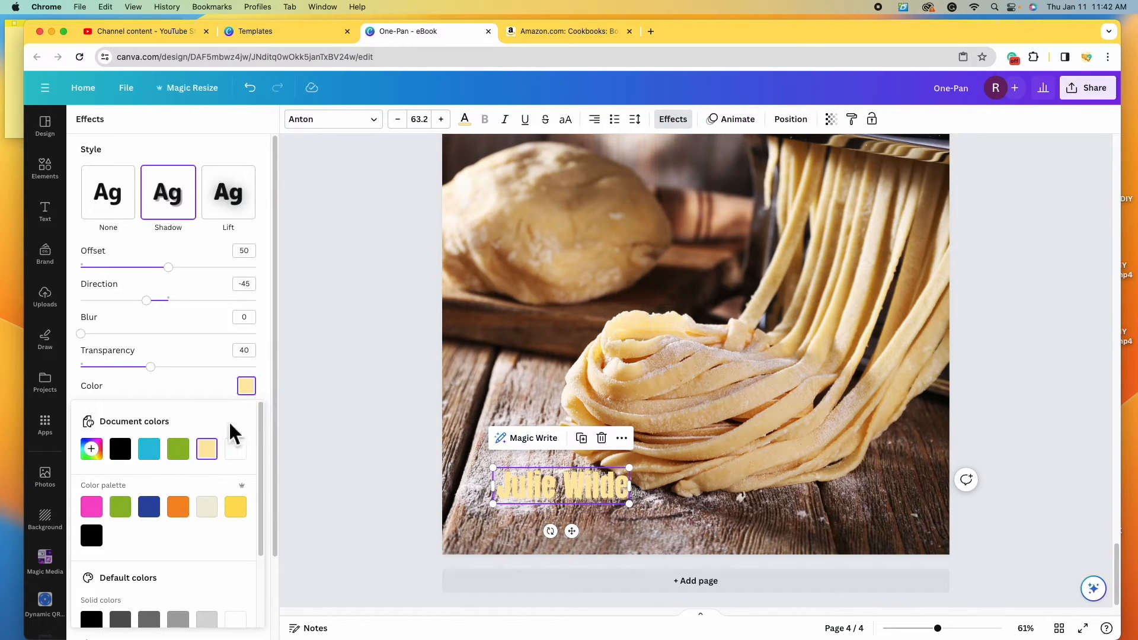
pyautogui.scroll(-1, 124, 539)
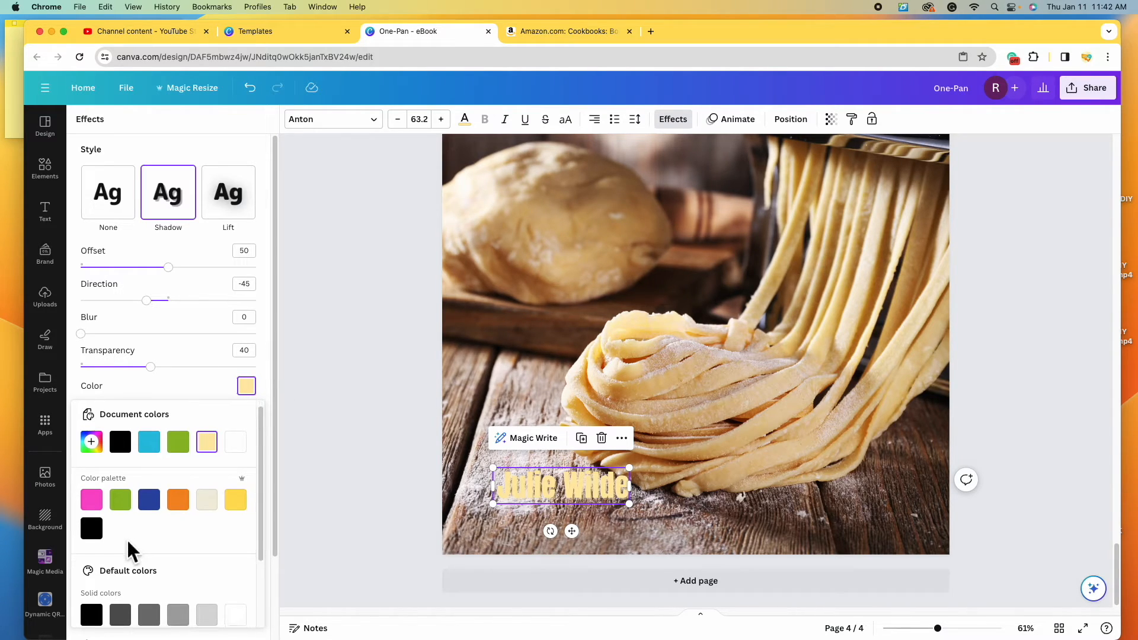
pyautogui.click(95, 616)
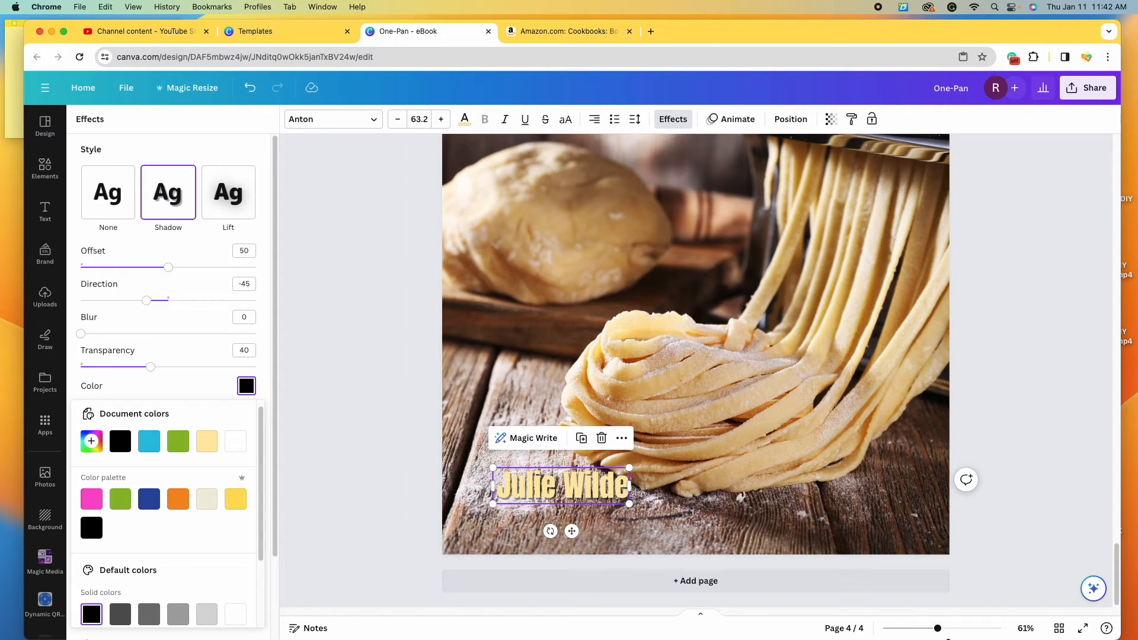
pyautogui.click(947, 633)
pyautogui.scroll(-2, 652, 415)
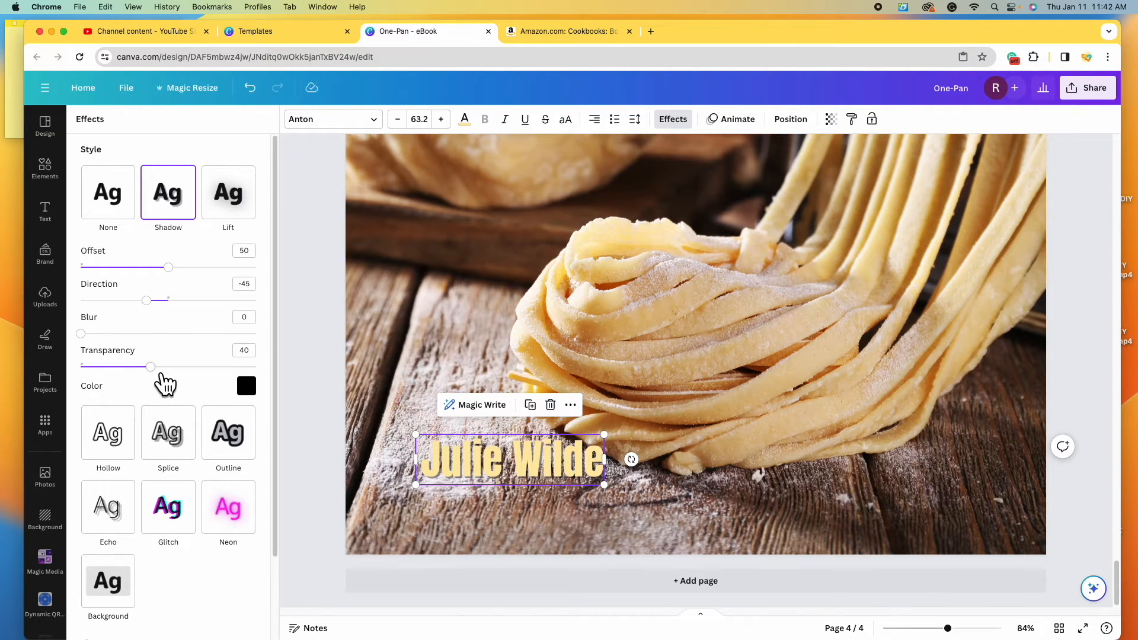
pyautogui.moveTo(161, 376); pyautogui.dragTo(294, 390)
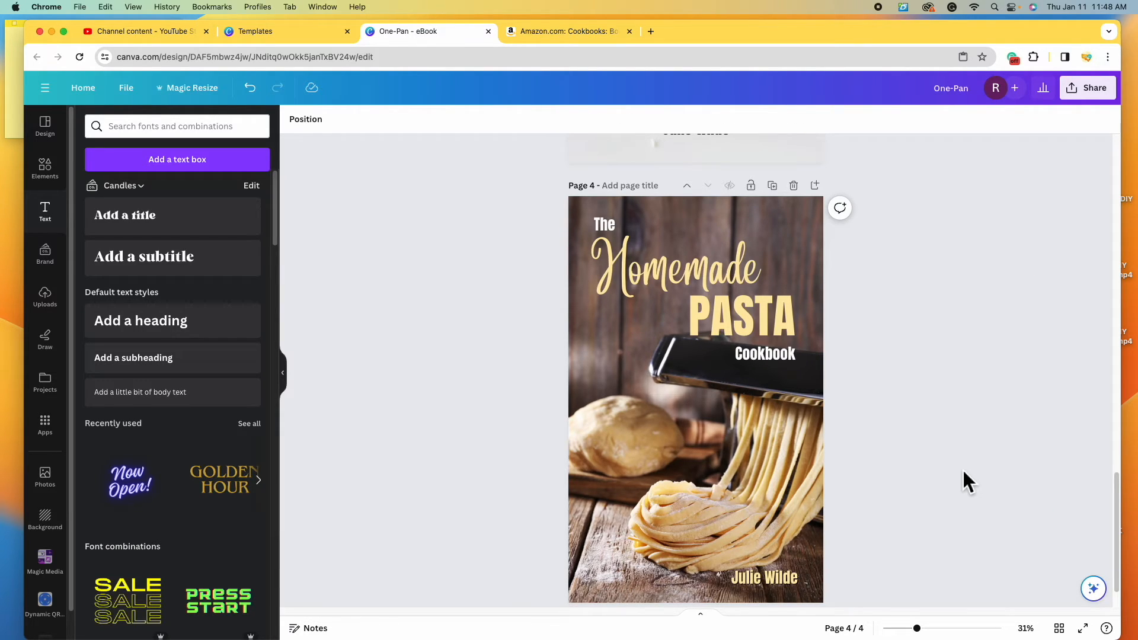
# - Replace the design title 'One-Pan' with 'Pasta Cookbook Covers'
pyautogui.scroll(-2, 955, 478)
pyautogui.scroll(15, 948, 464)
pyautogui.scroll(10, 948, 463)
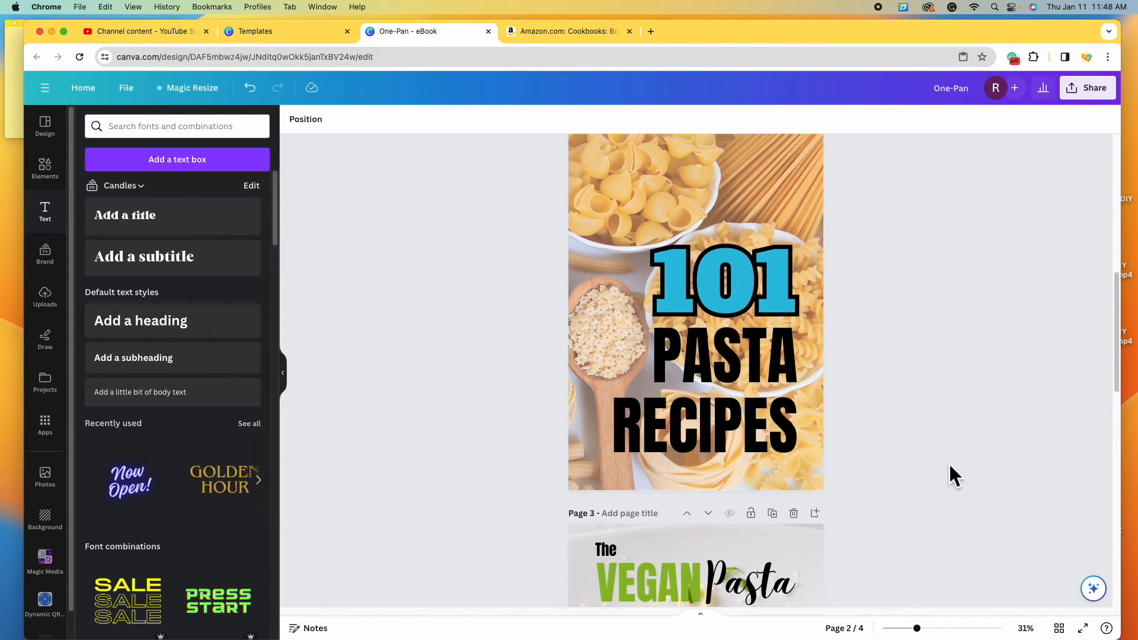
pyautogui.scroll(3, 951, 461)
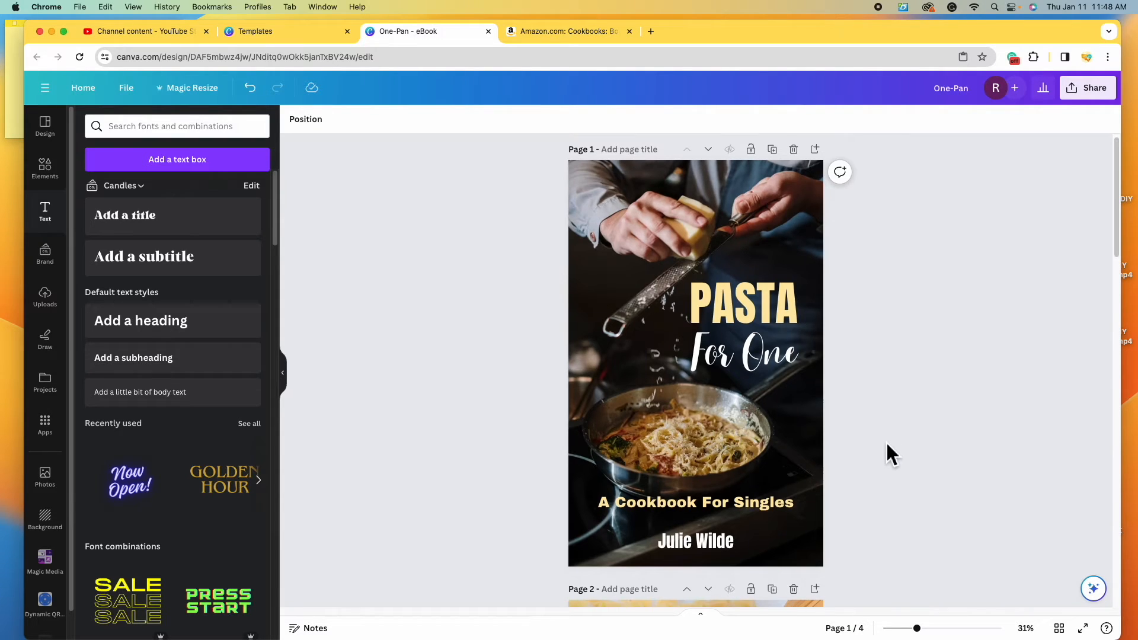
pyautogui.scroll(-5, 887, 443)
pyautogui.scroll(5, 888, 446)
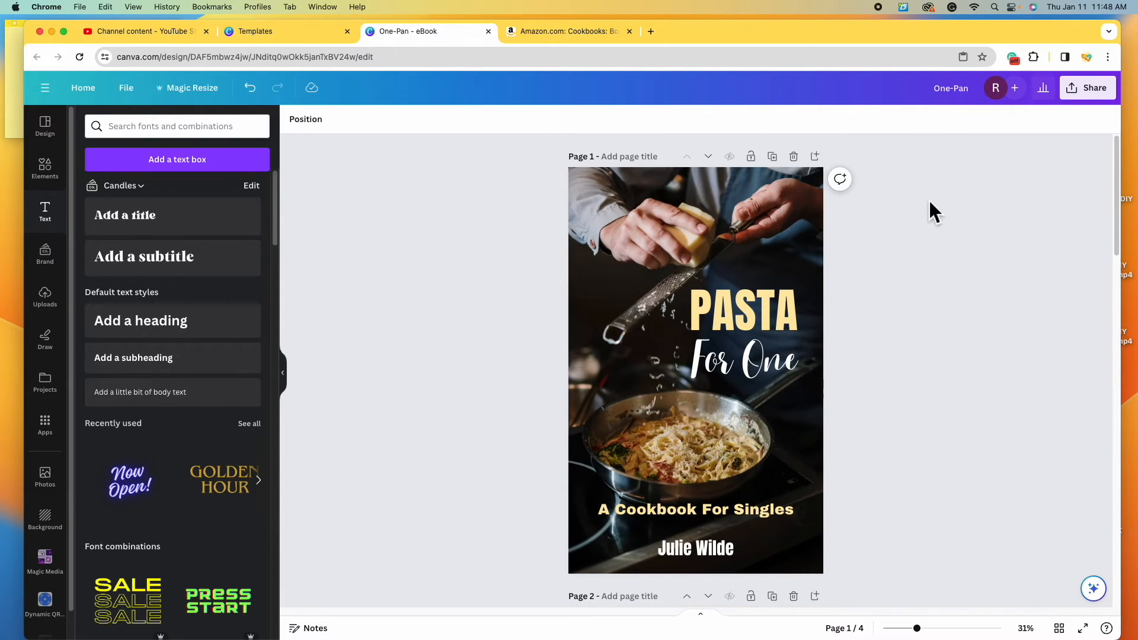
pyautogui.tripleClick(971, 91)
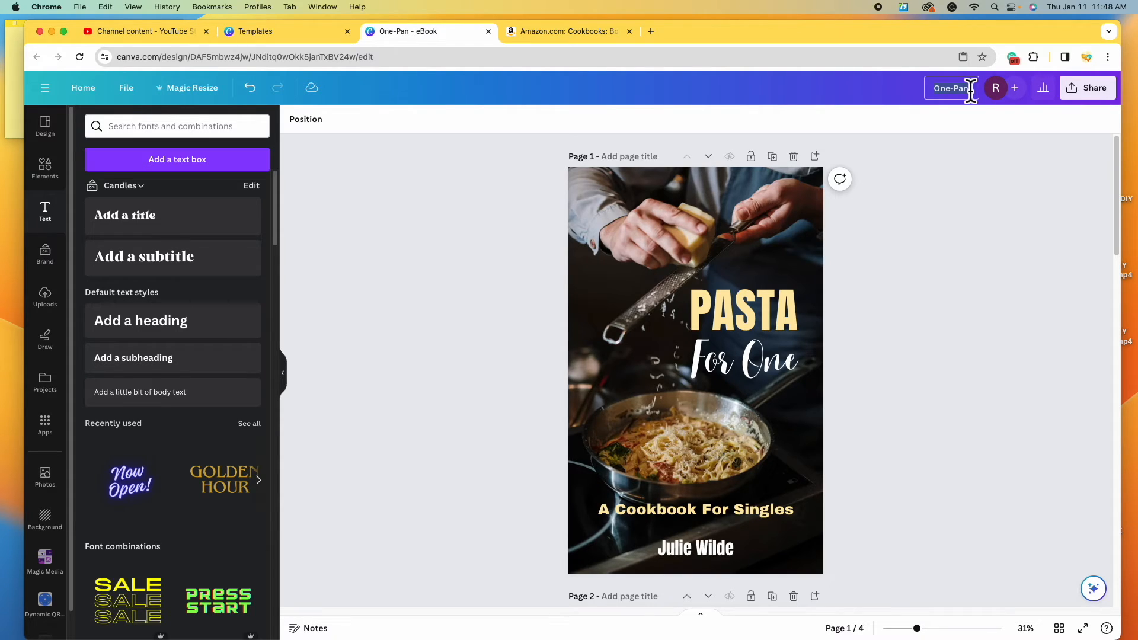
pyautogui.write('Pasta Cookbook Covers')
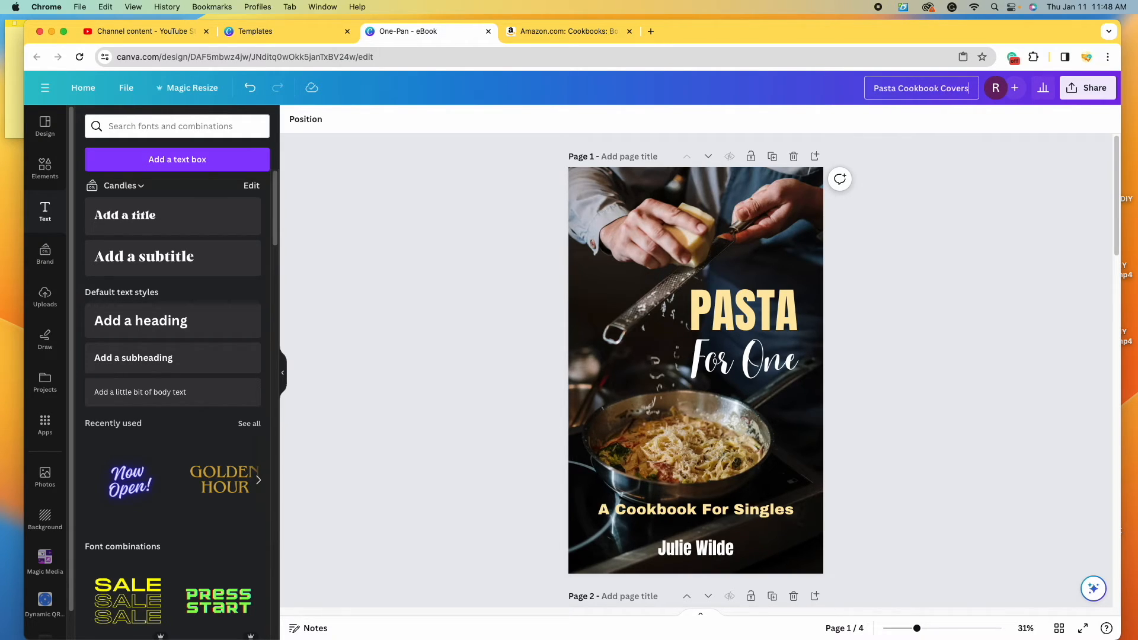
# - Download all four pages of the design as PNG files
pyautogui.press('Return')
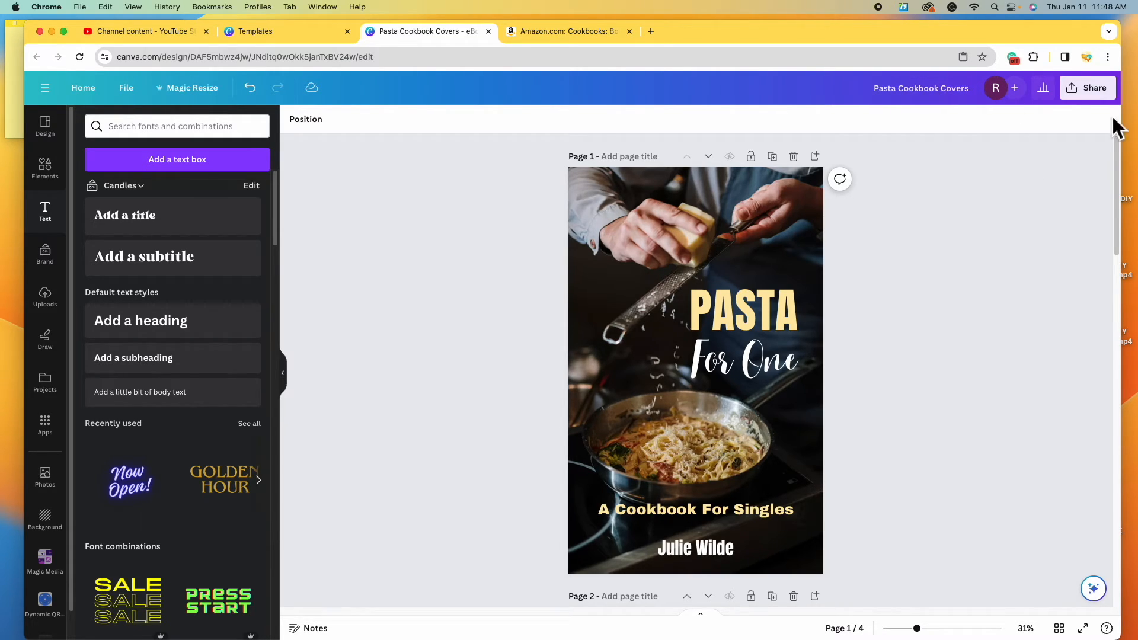
pyautogui.click(1109, 96)
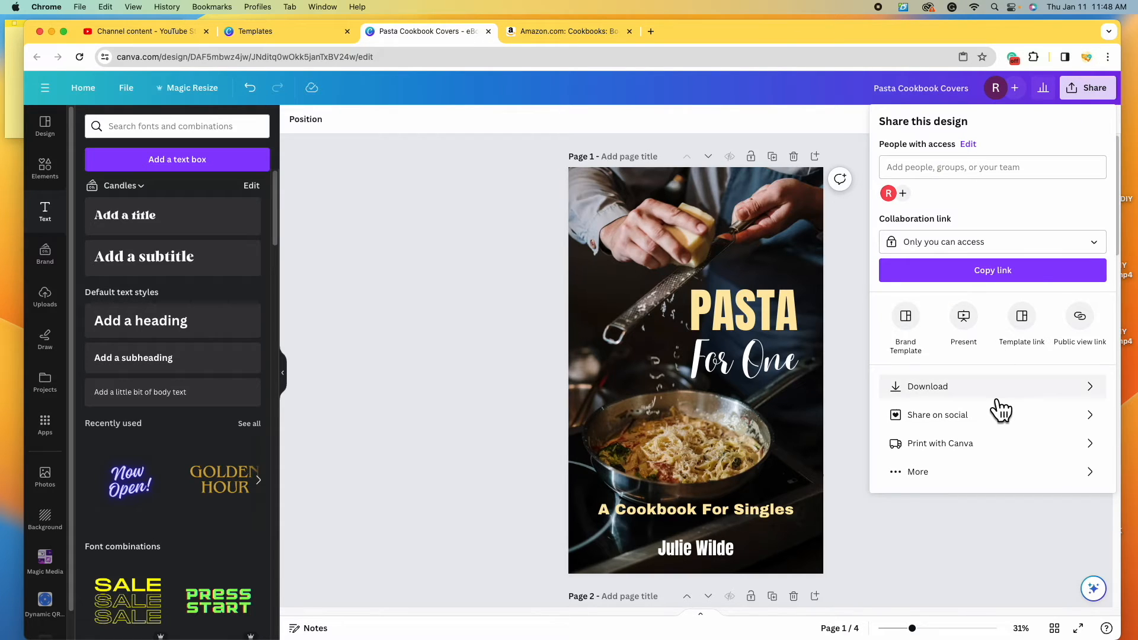
pyautogui.click(1002, 392)
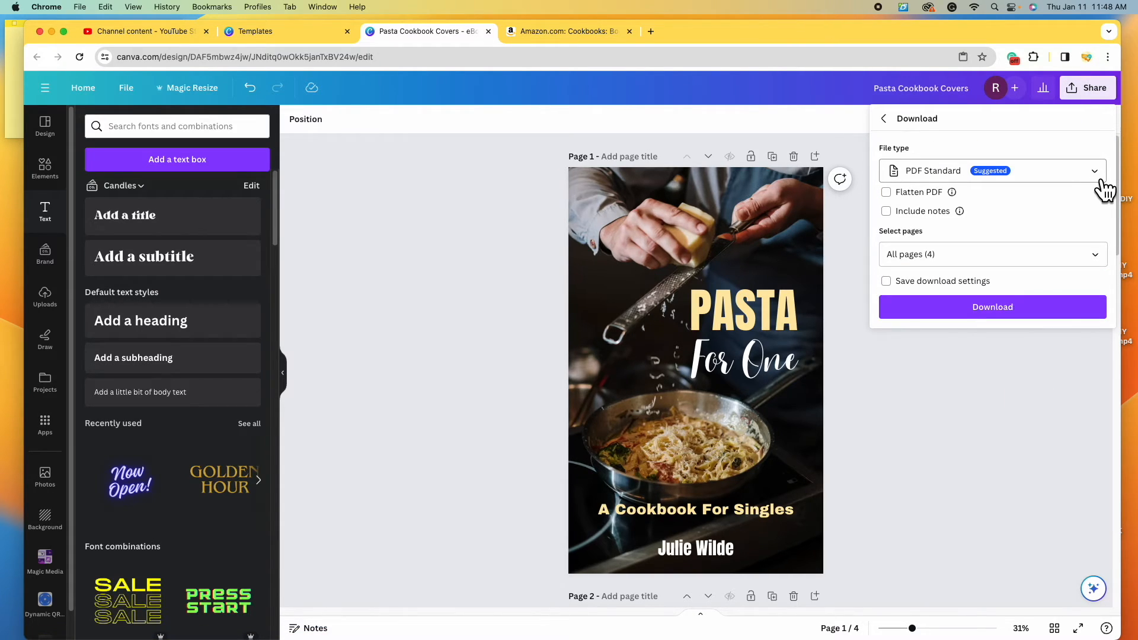
pyautogui.click(1106, 180)
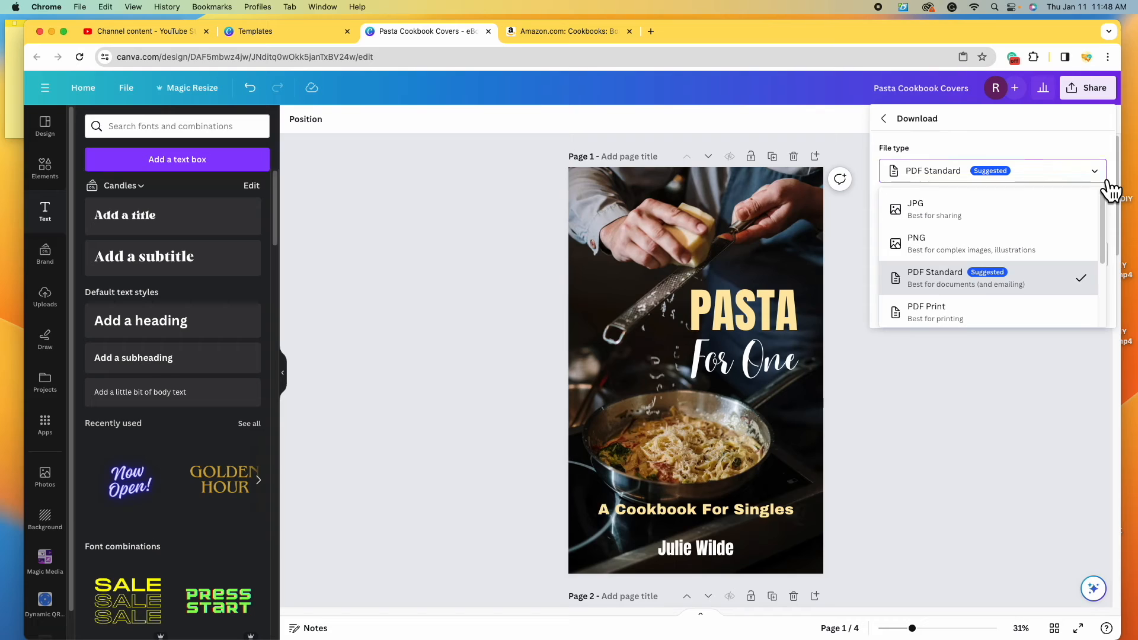
pyautogui.click(1073, 255)
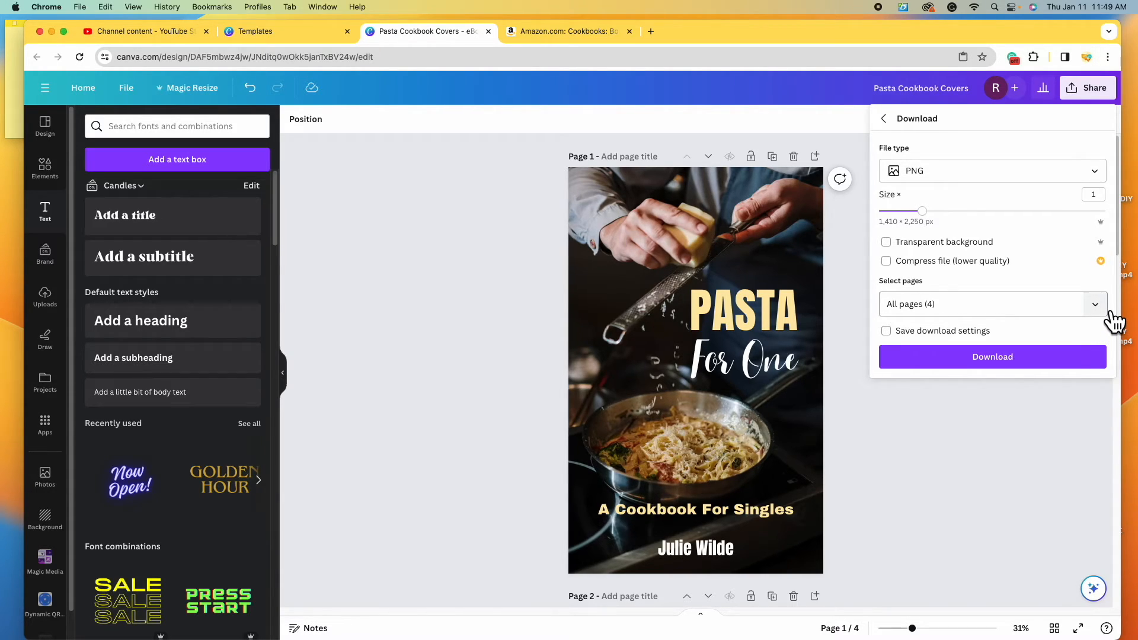
pyautogui.click(1102, 304)
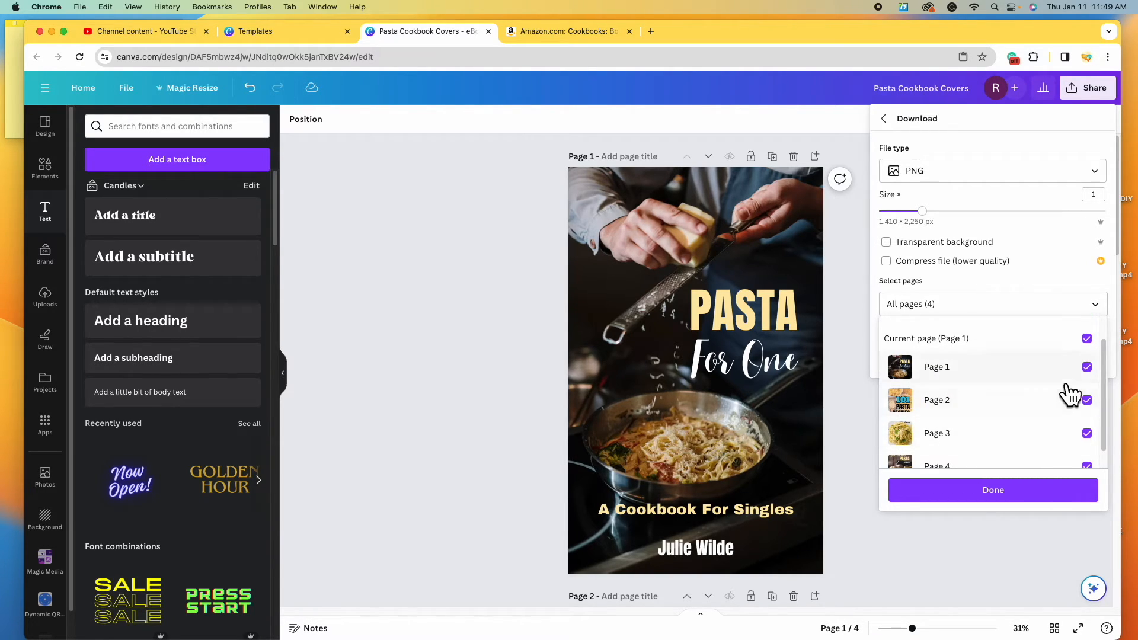
pyautogui.scroll(-1, 1070, 397)
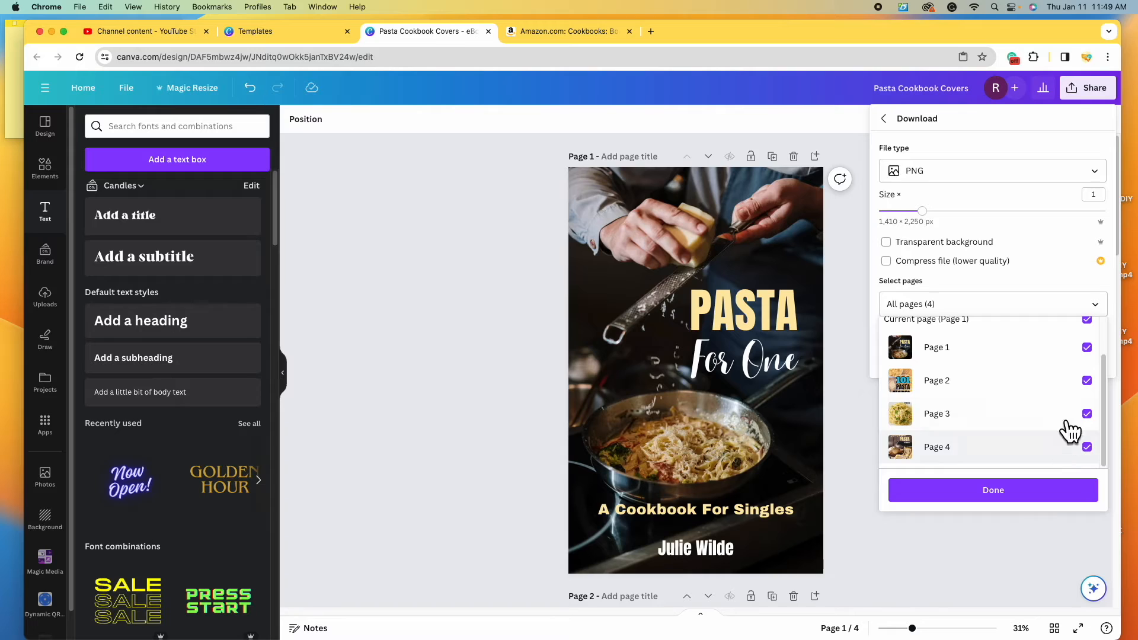
pyautogui.scroll(2, 1070, 437)
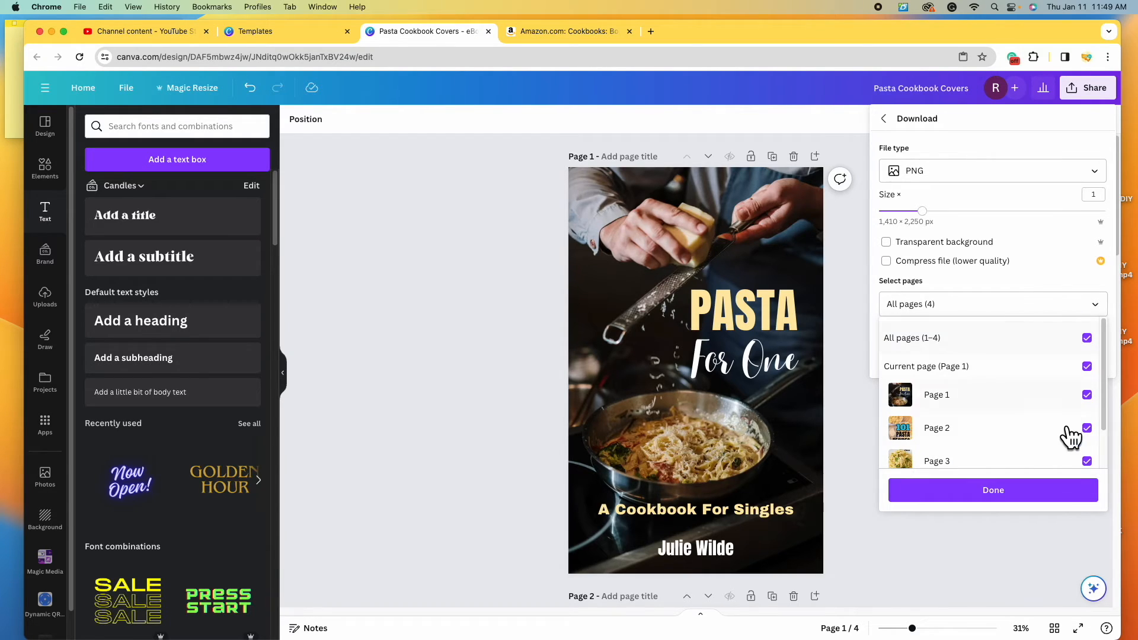
pyautogui.click(1049, 498)
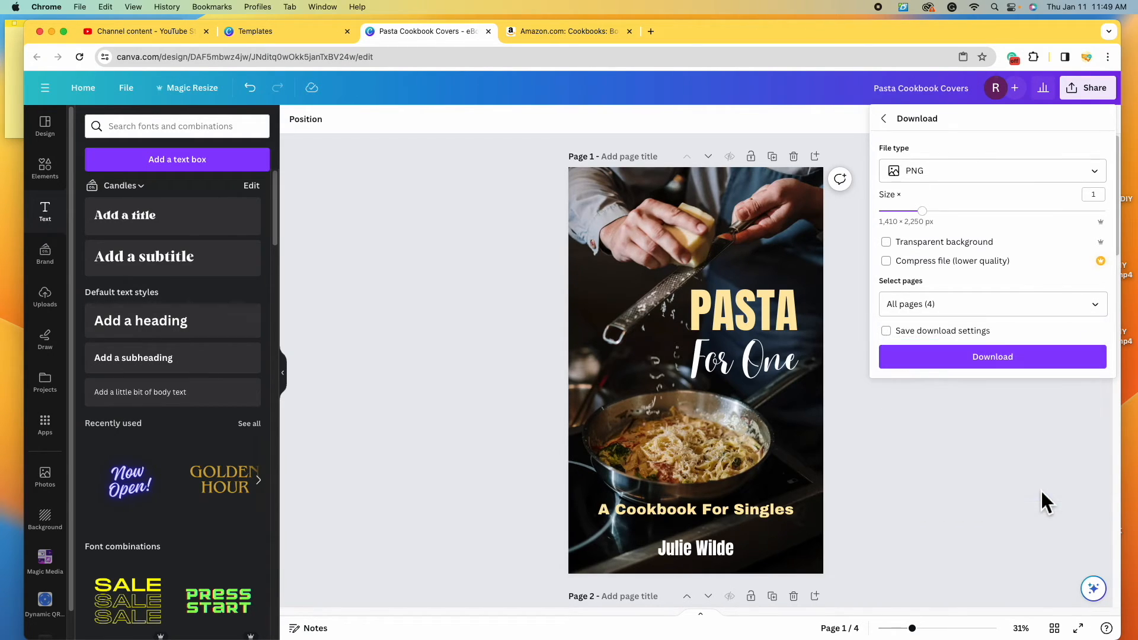
pyautogui.click(1027, 363)
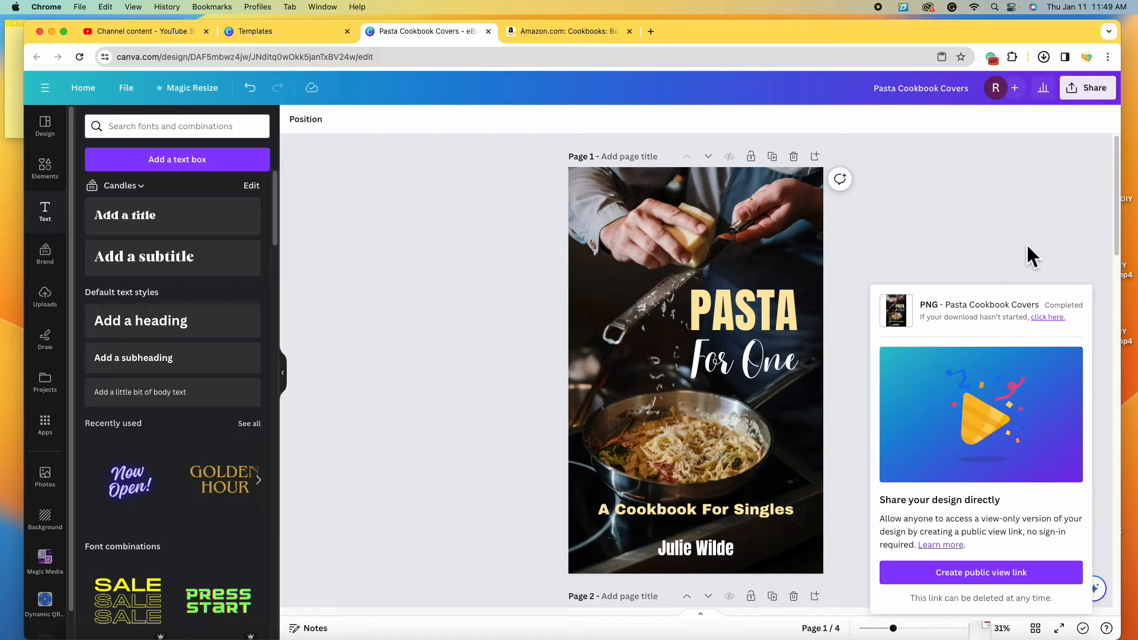
# - Unzip the downloaded archive and open 1.png from the Pasta Cookbook Covers folder in Preview
pyautogui.click(624, 206)
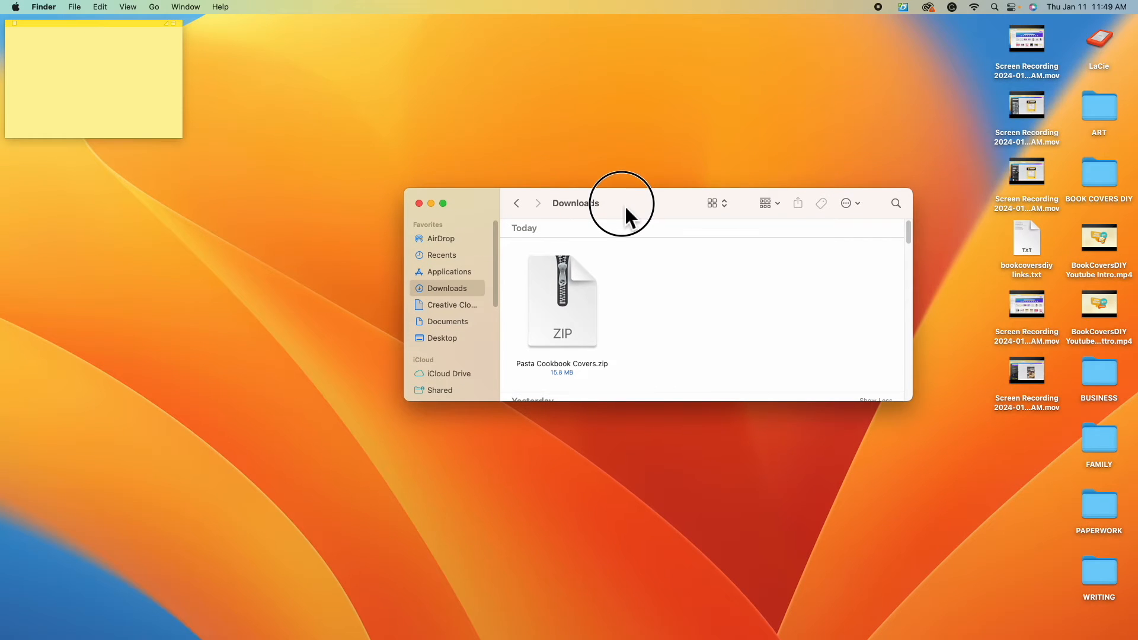
pyautogui.doubleClick(580, 328)
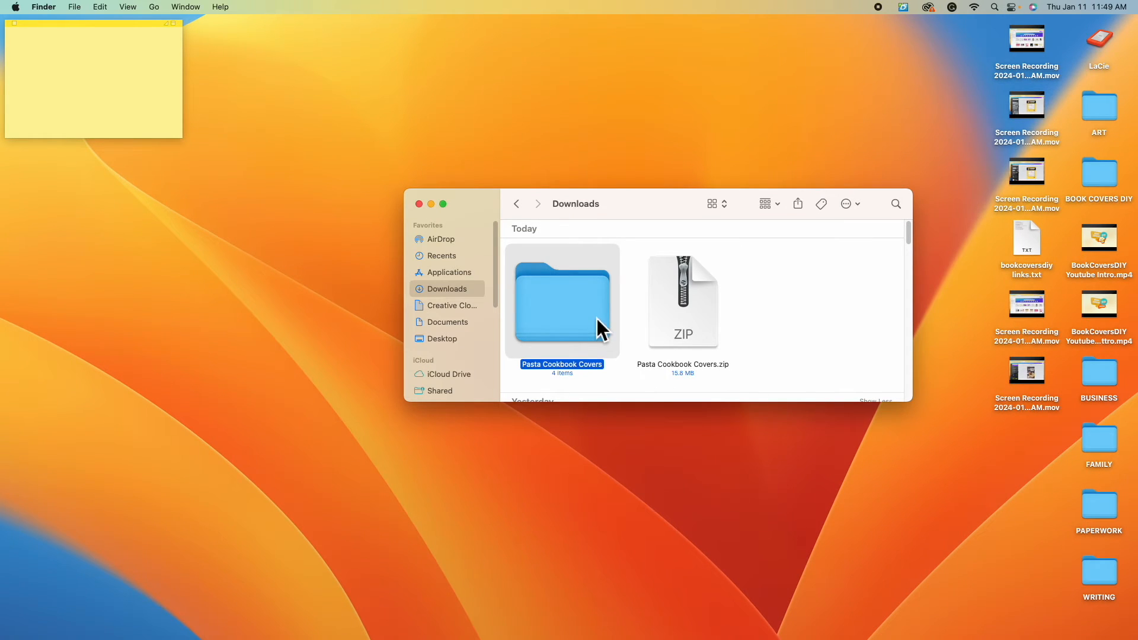
pyautogui.doubleClick(597, 319)
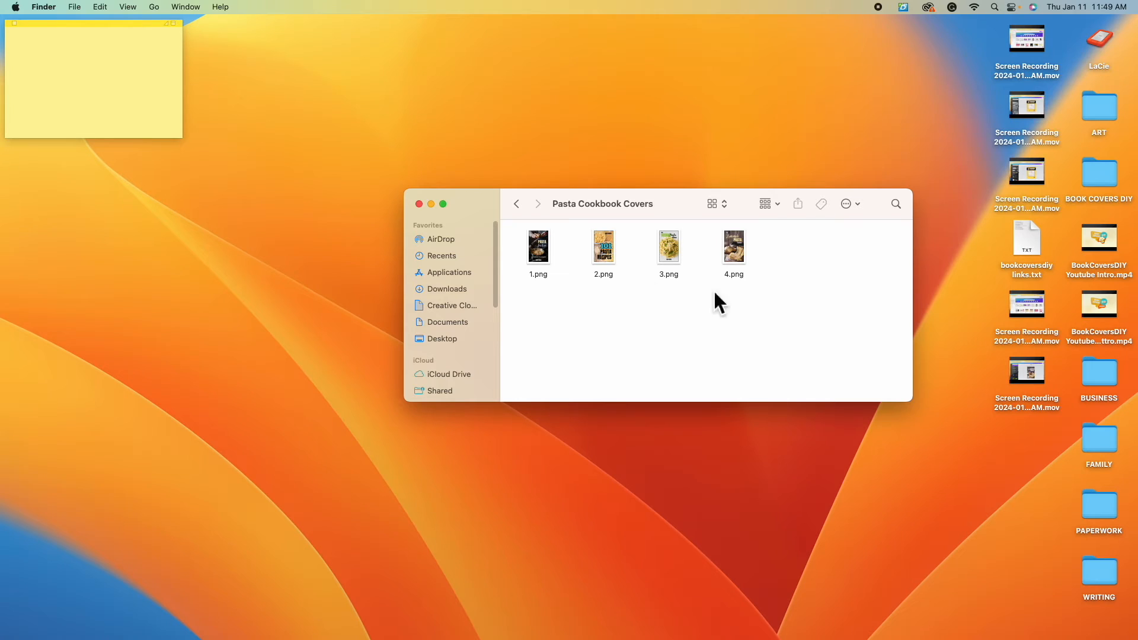
pyautogui.doubleClick(540, 256)
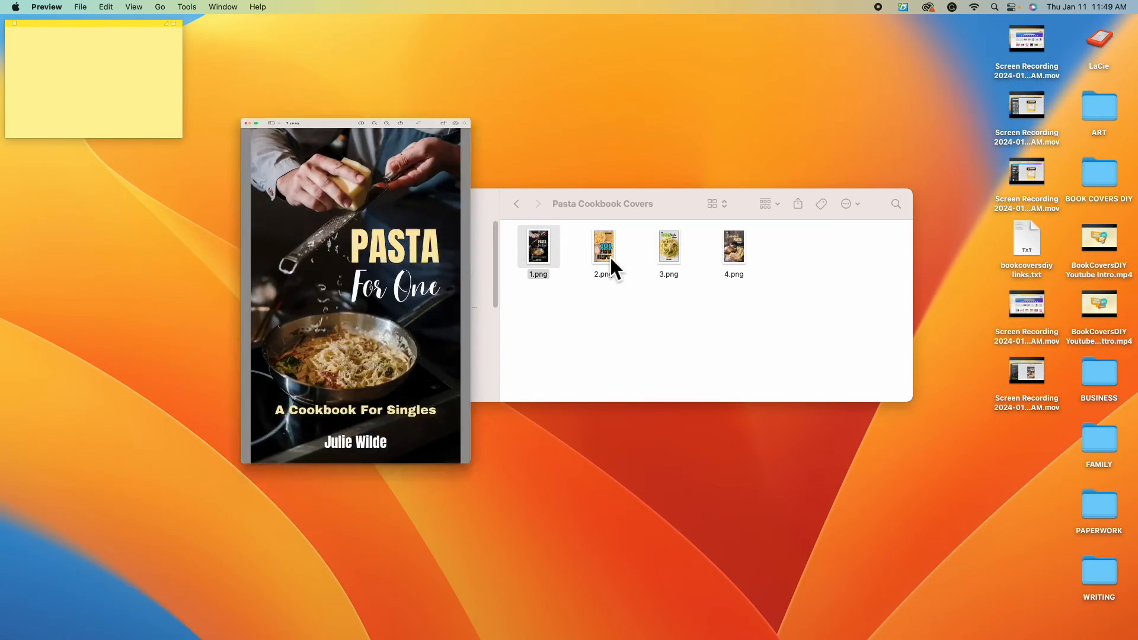
# - Open 2.png in Preview and enlarge its window
pyautogui.click(610, 257)
pyautogui.doubleClick(610, 257)
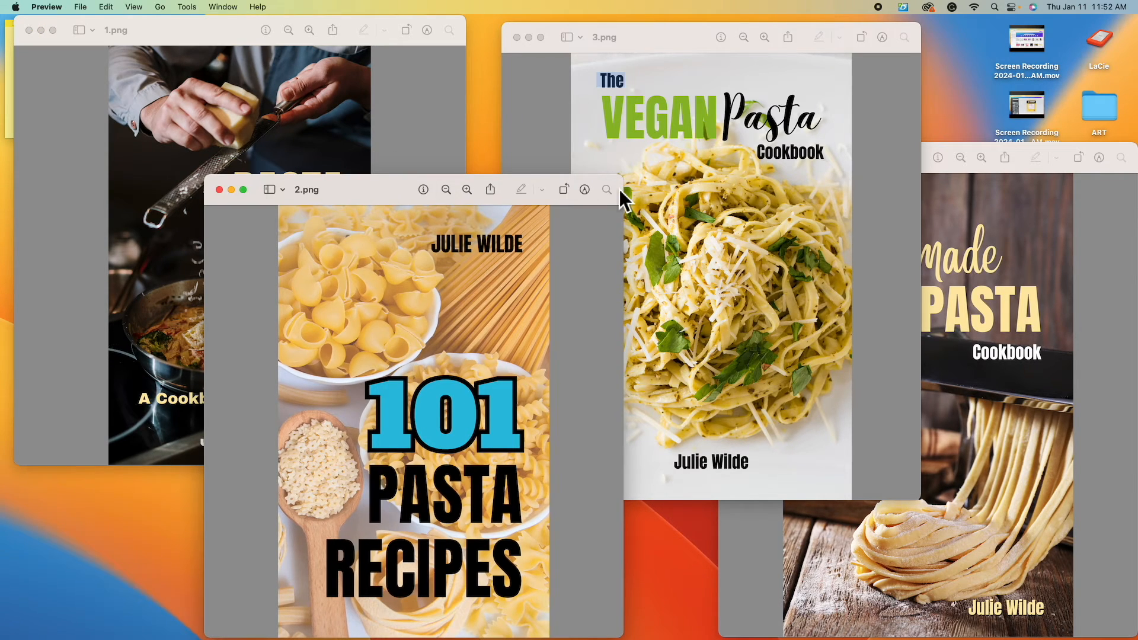
pyautogui.moveTo(623, 187); pyautogui.dragTo(807, 44)
pyautogui.moveTo(379, 58); pyautogui.dragTo(370, 32)
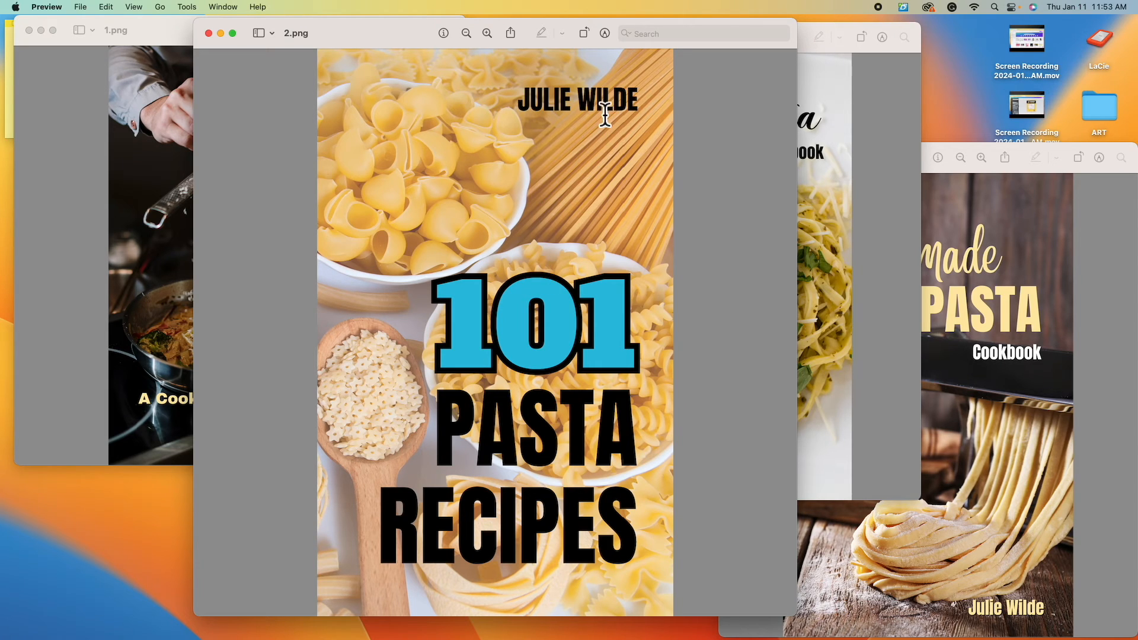
# - Review 3.png, then enlarge the 4.png window to inspect the page 4 cover
pyautogui.click(895, 287)
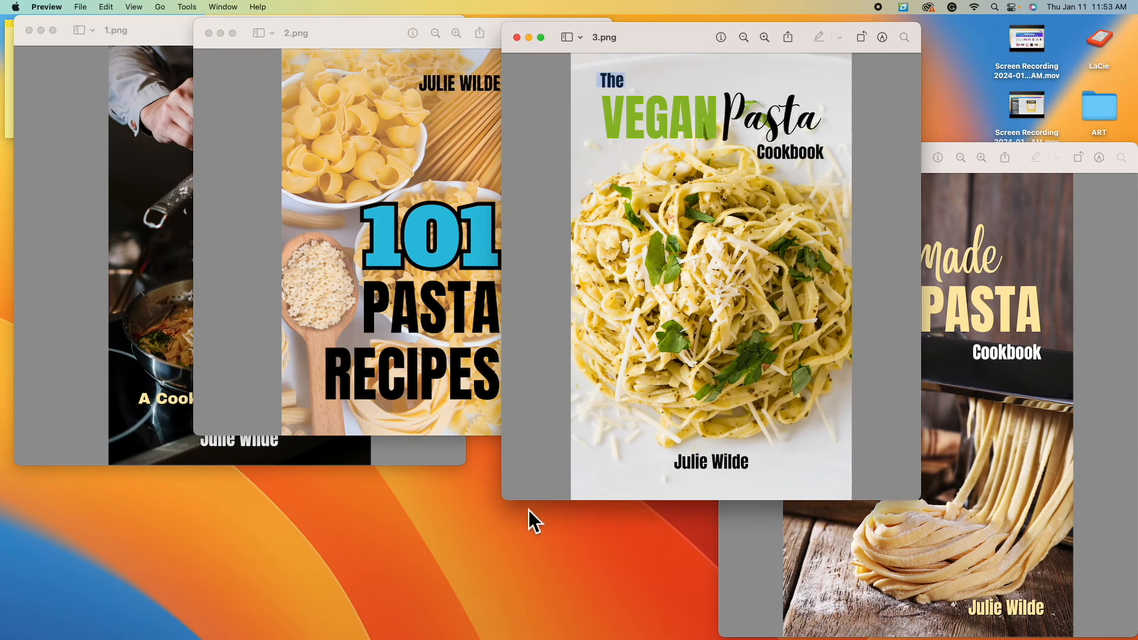
pyautogui.moveTo(504, 500); pyautogui.dragTo(359, 632)
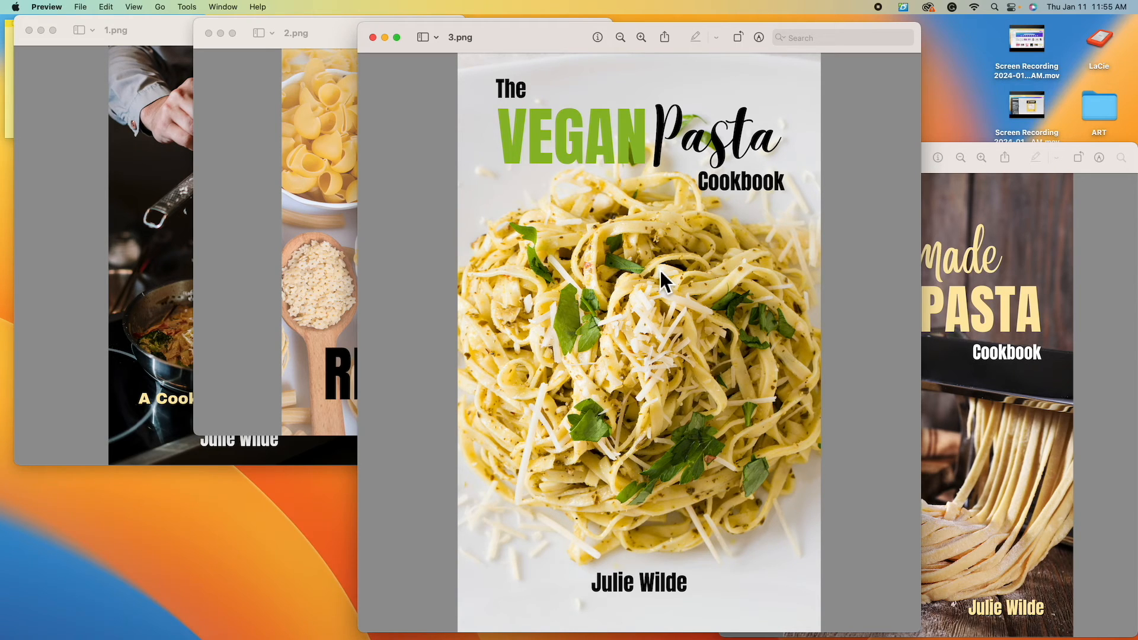
pyautogui.moveTo(925, 632); pyautogui.dragTo(780, 446)
pyautogui.moveTo(720, 144); pyautogui.dragTo(518, 28)
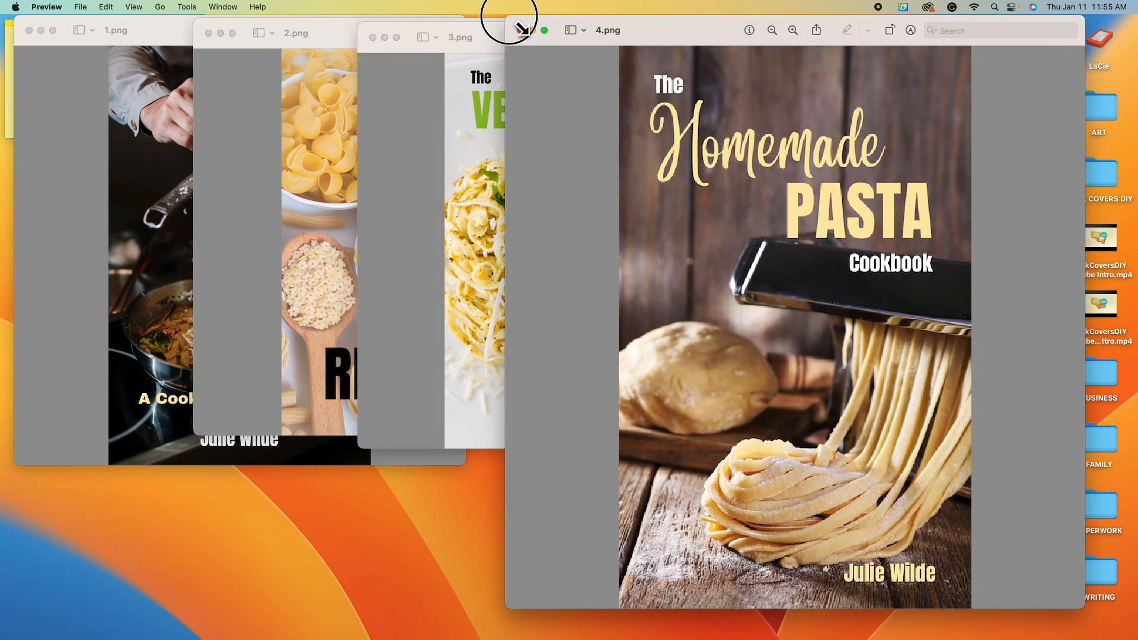
pyautogui.moveTo(706, 41)
pyautogui.mouseDown()
pyautogui.moveTo(629, 48)
pyautogui.moveTo(702, 49)
pyautogui.mouseUp()
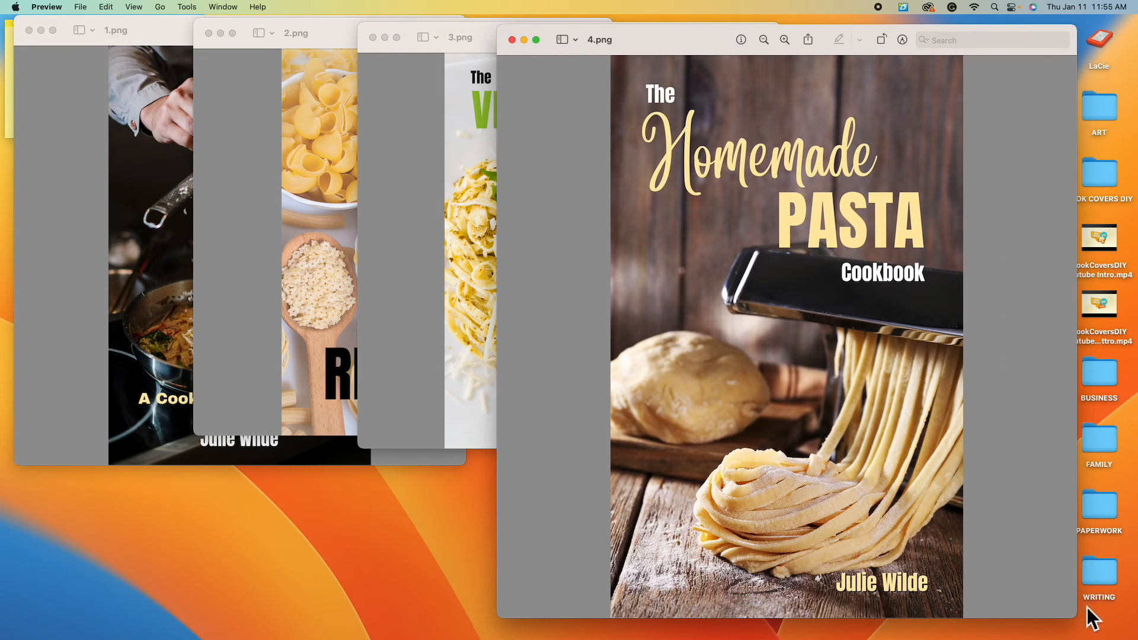
pyautogui.moveTo(1077, 619); pyautogui.dragTo(1083, 625)
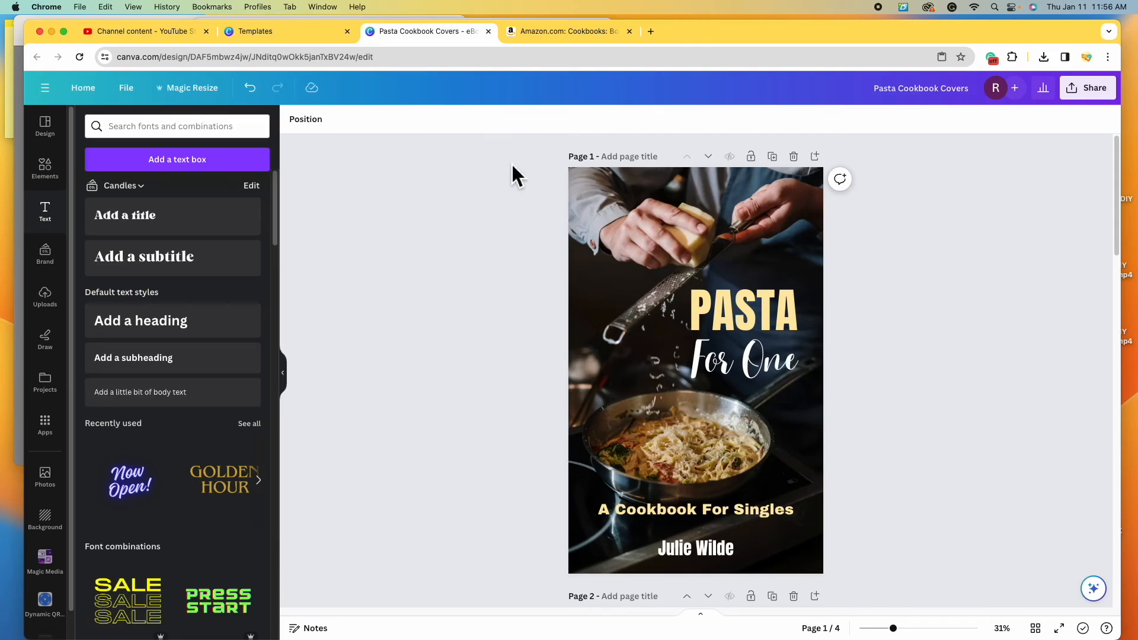
# - Scroll to page 4 and select its 'Homemade' title
pyautogui.scroll(-15, 500, 218)
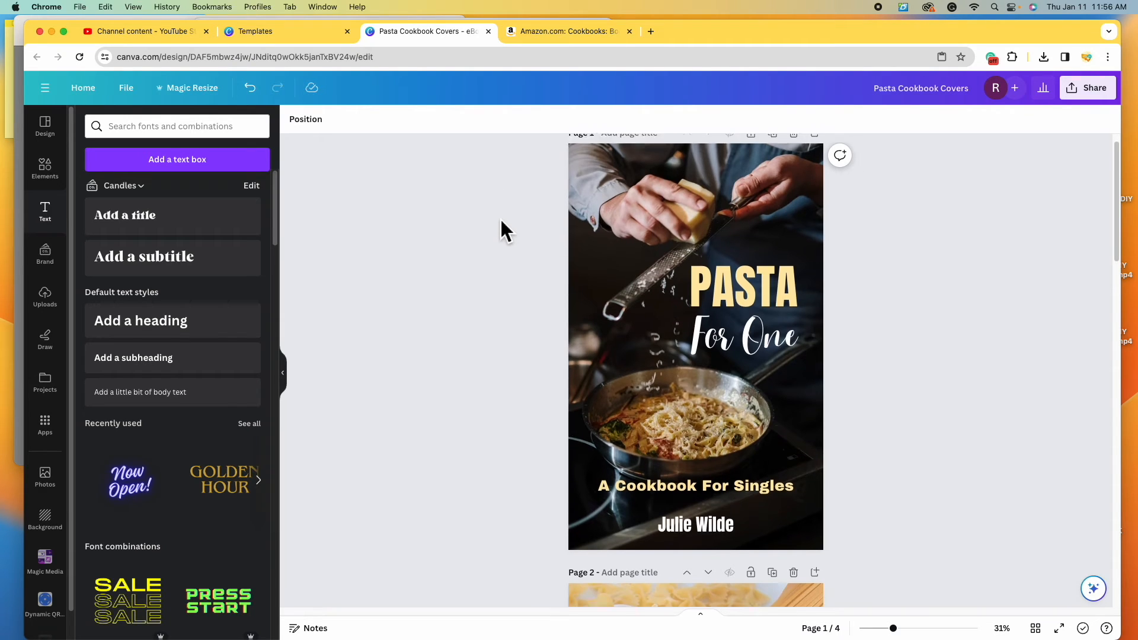
pyautogui.scroll(-5, 500, 219)
pyautogui.scroll(1, 501, 220)
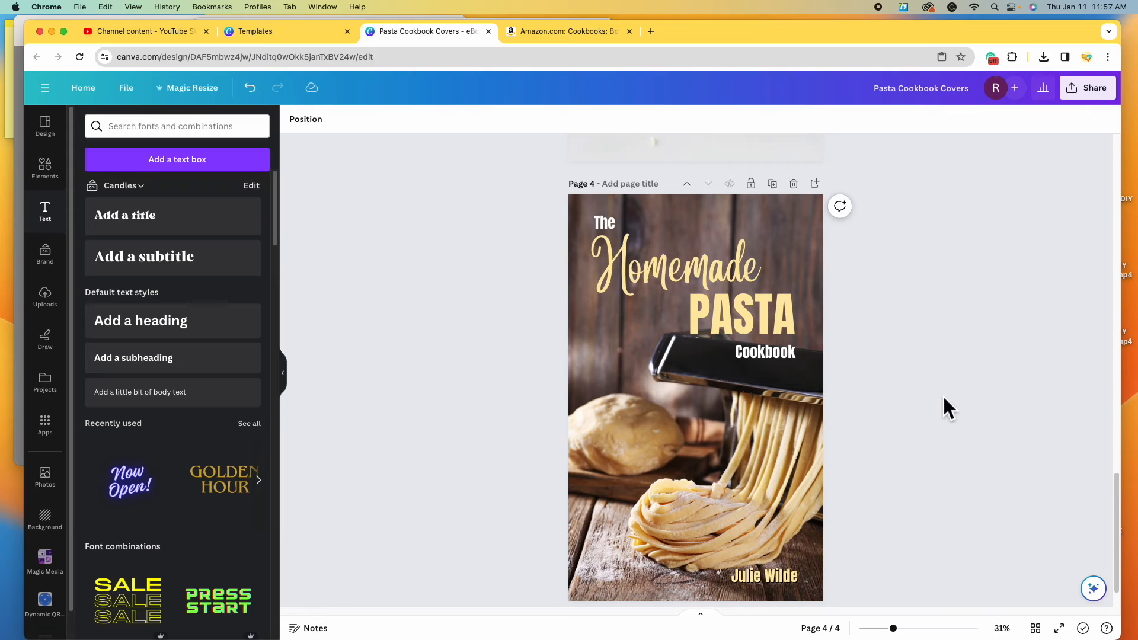
pyautogui.click(744, 274)
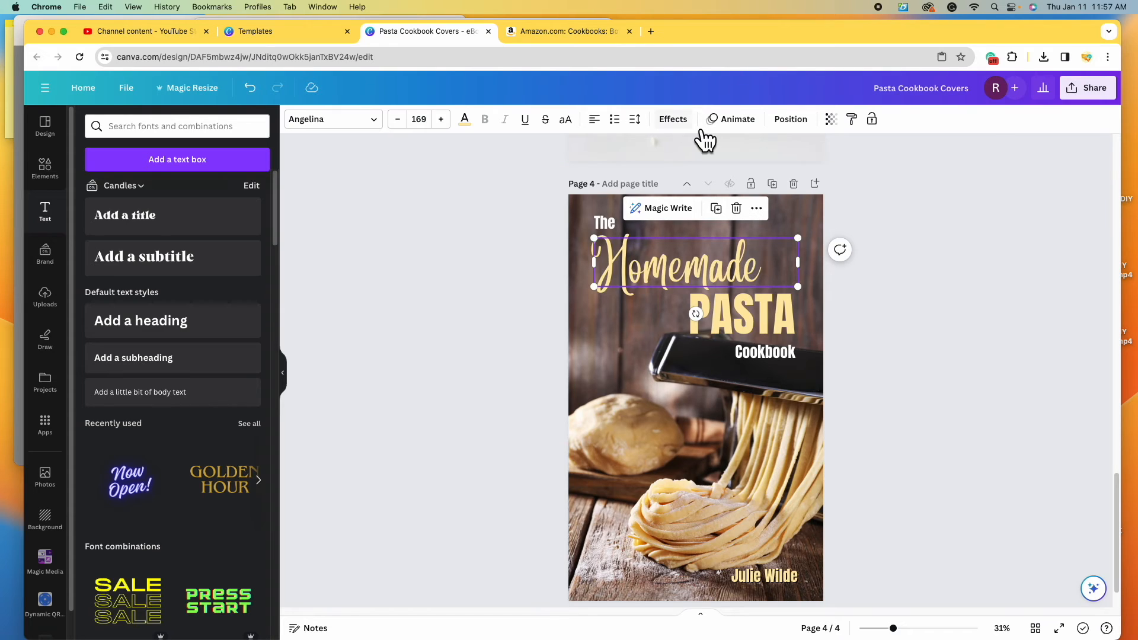
# - Add a black drop shadow to Homemade with transparency 100
pyautogui.click(681, 121)
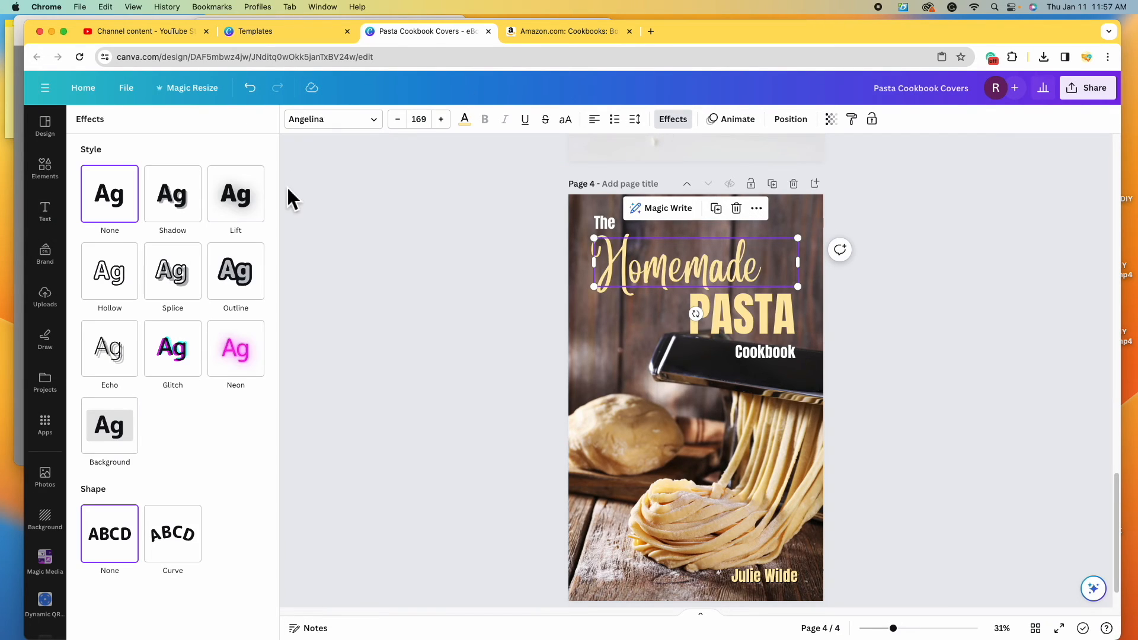
pyautogui.click(172, 199)
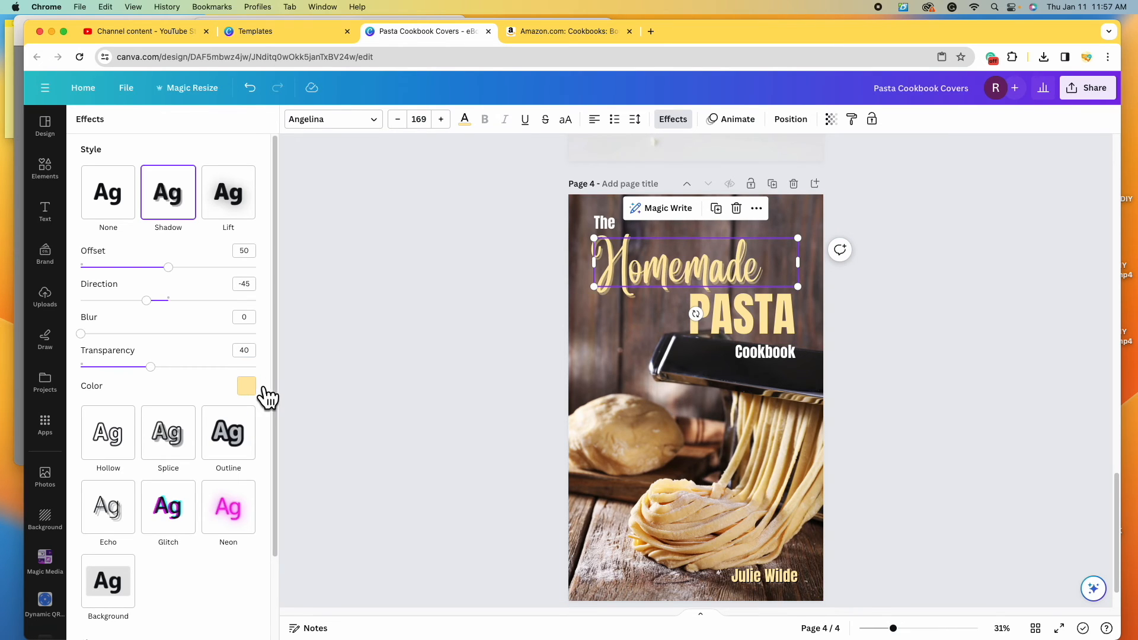
pyautogui.moveTo(909, 632); pyautogui.dragTo(919, 628)
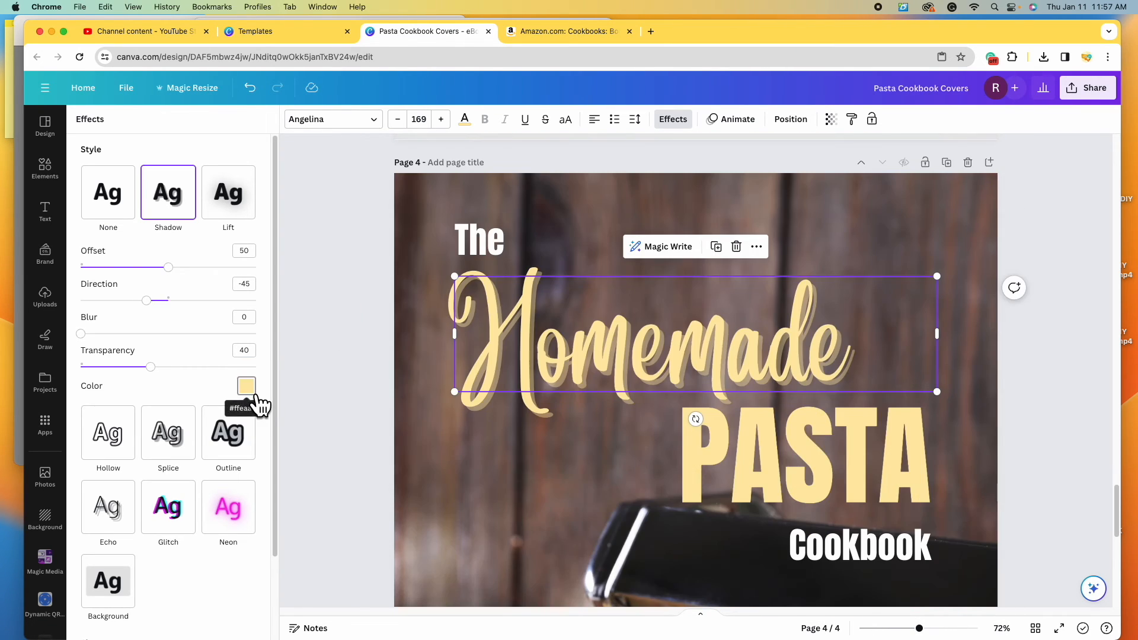
pyautogui.click(252, 391)
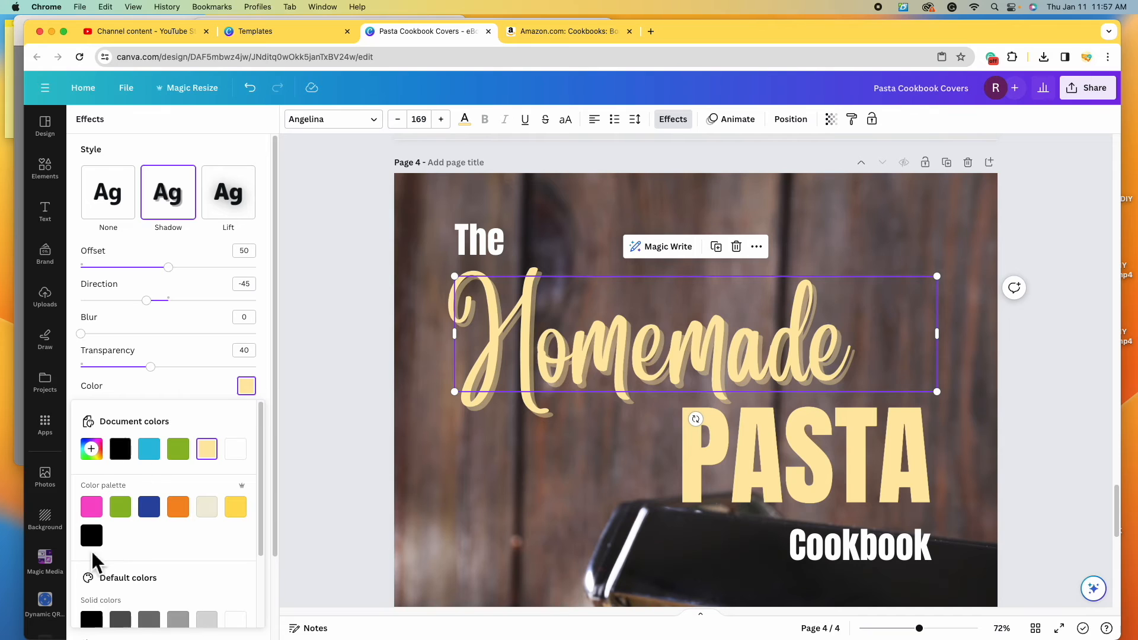
pyautogui.click(129, 454)
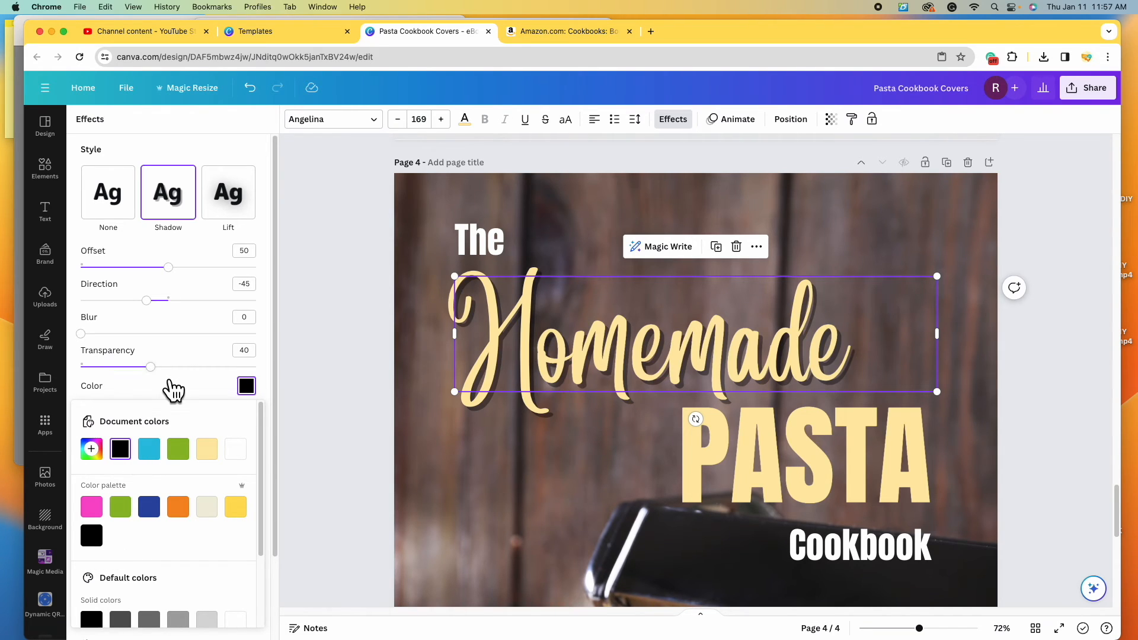
pyautogui.click(189, 367)
pyautogui.moveTo(205, 389); pyautogui.dragTo(287, 394)
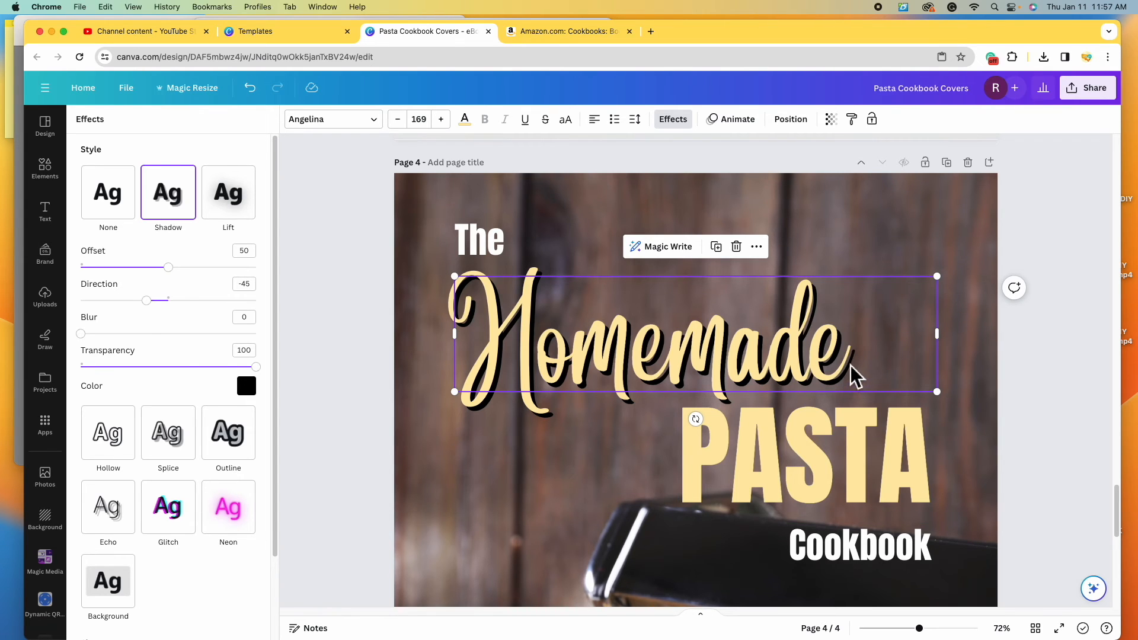
# - Set the Homemade shadow offset to 30 and direction to about -47
pyautogui.moveTo(919, 628); pyautogui.dragTo(937, 628)
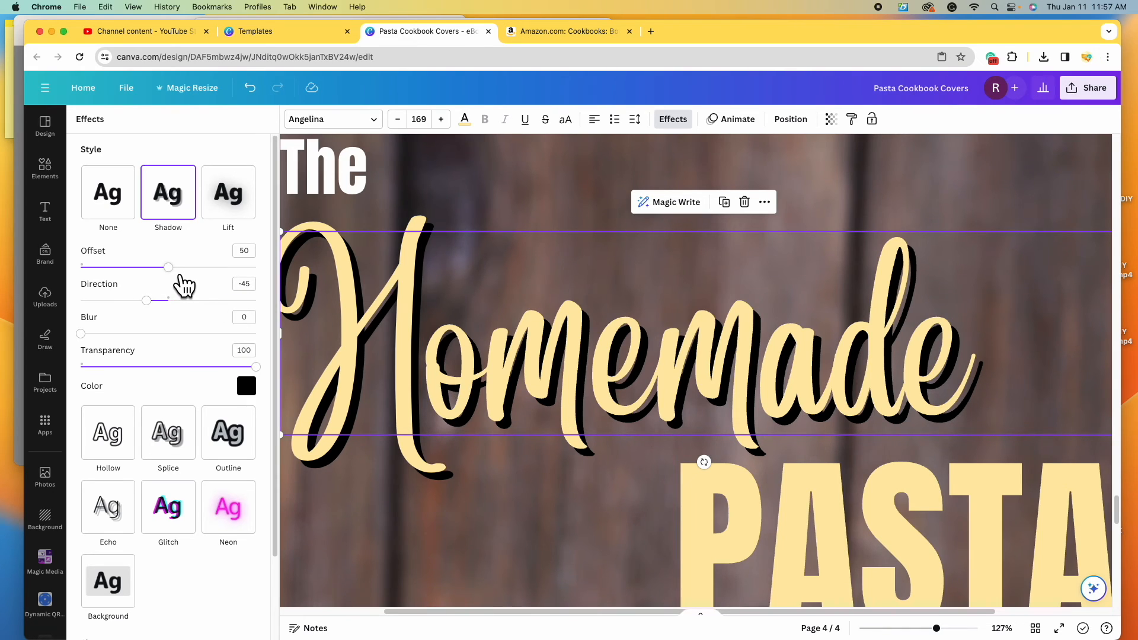
pyautogui.moveTo(182, 278); pyautogui.dragTo(108, 289)
pyautogui.moveTo(111, 279); pyautogui.dragTo(147, 287)
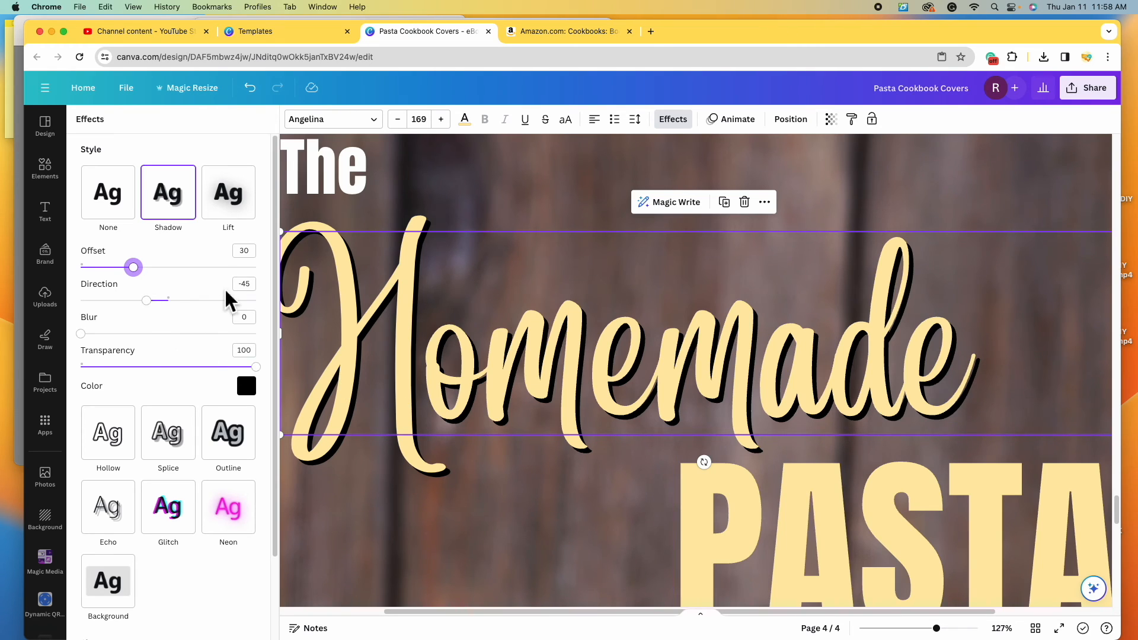
pyautogui.moveTo(162, 319)
pyautogui.mouseDown()
pyautogui.moveTo(252, 320)
pyautogui.moveTo(159, 318)
pyautogui.mouseUp()
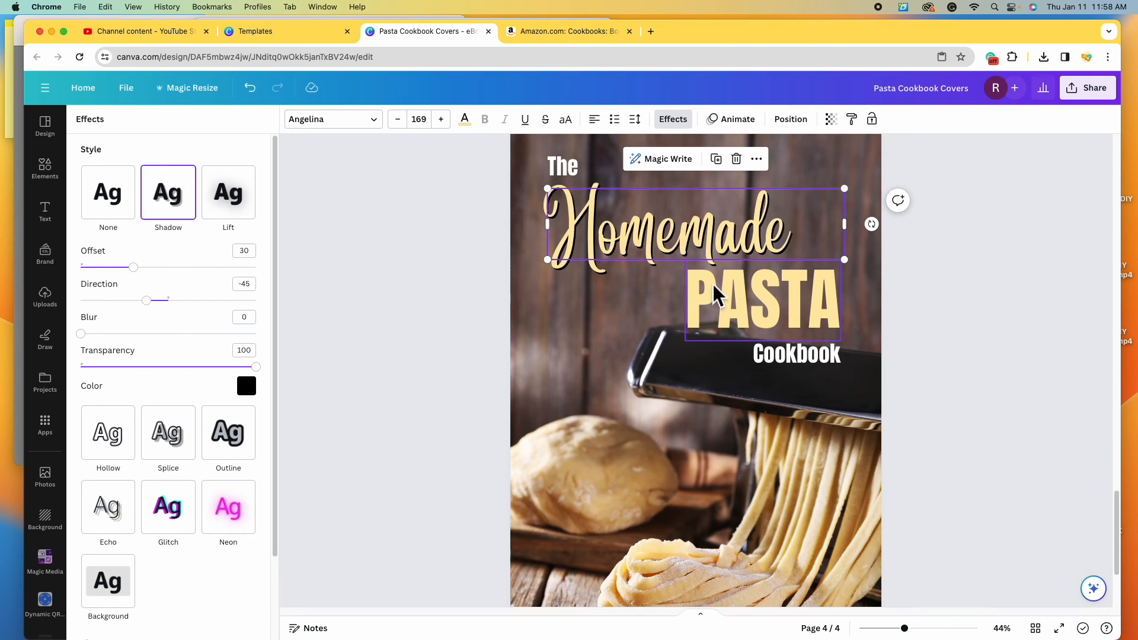
pyautogui.click(957, 391)
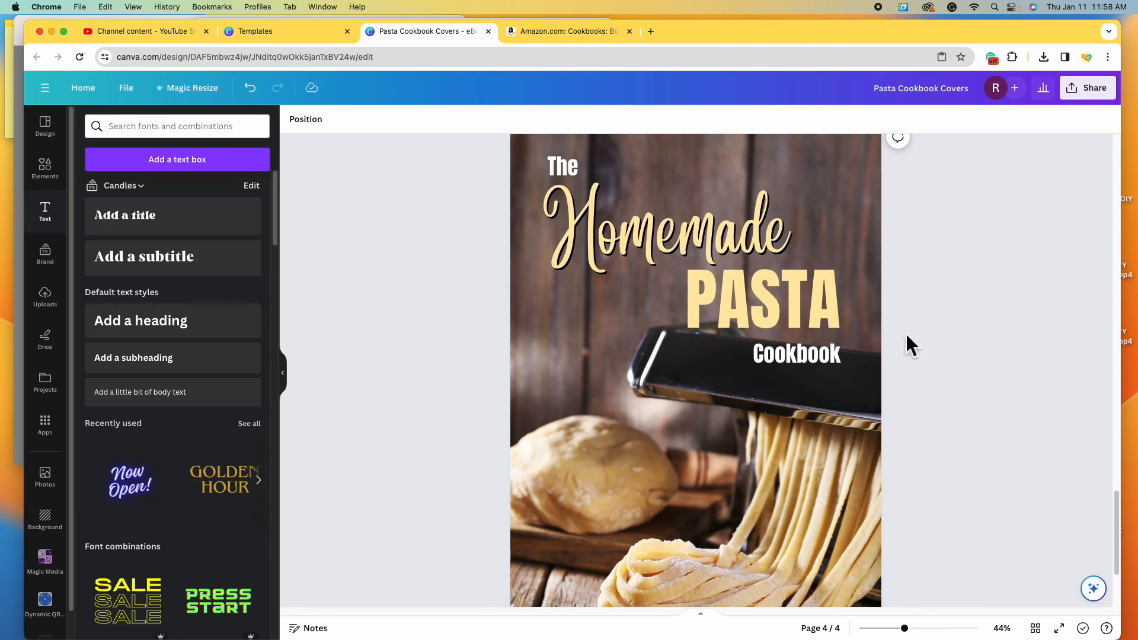
pyautogui.scroll(1, 910, 353)
pyautogui.moveTo(905, 630); pyautogui.dragTo(895, 629)
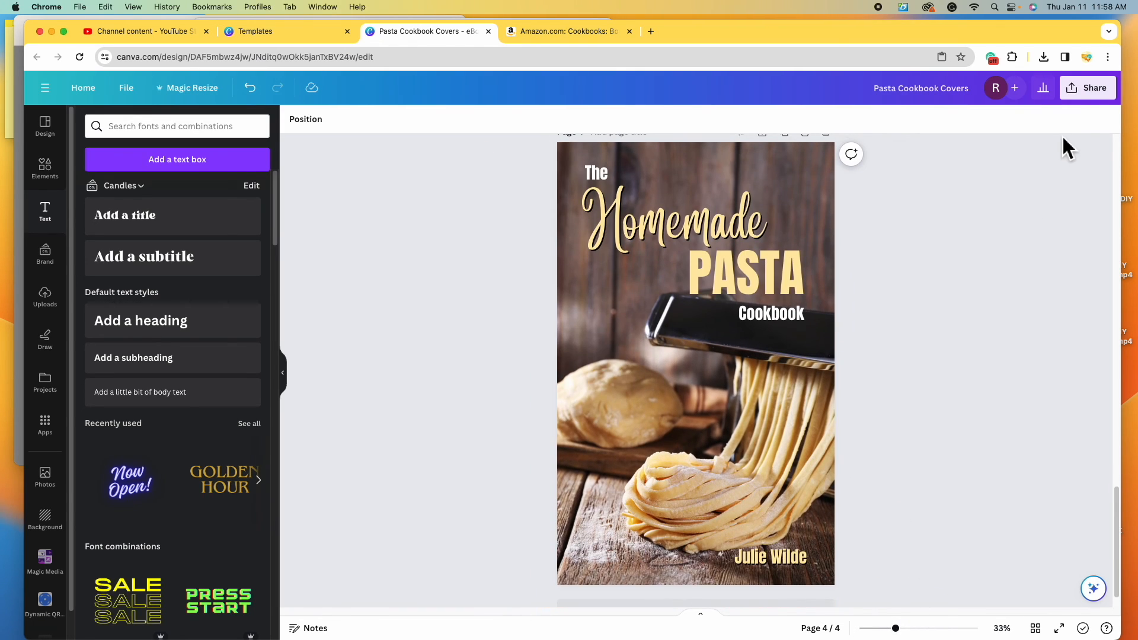
# - Download only Page 4 as a PNG, with All pages cleared and Page 4 checked
pyautogui.click(1090, 90)
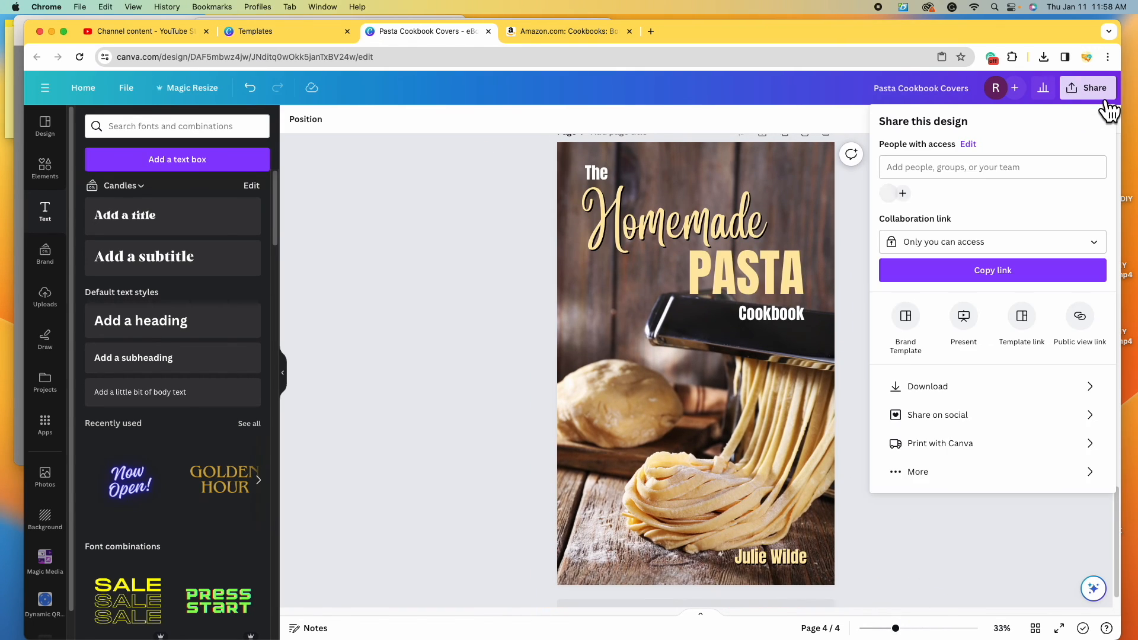
pyautogui.click(1005, 388)
pyautogui.click(1094, 173)
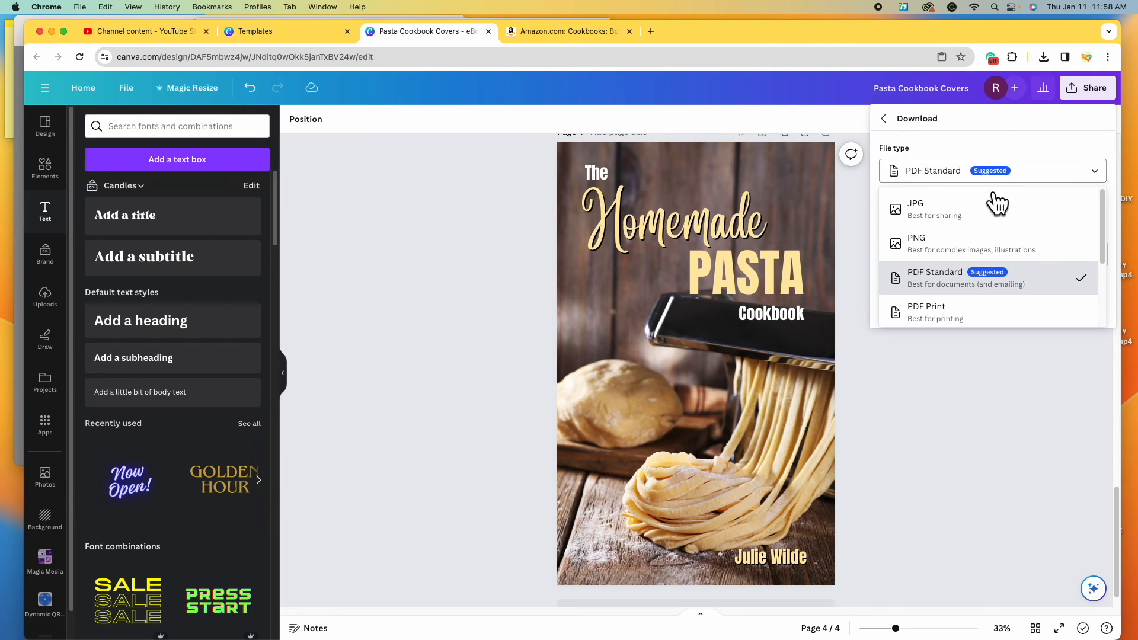
pyautogui.click(974, 248)
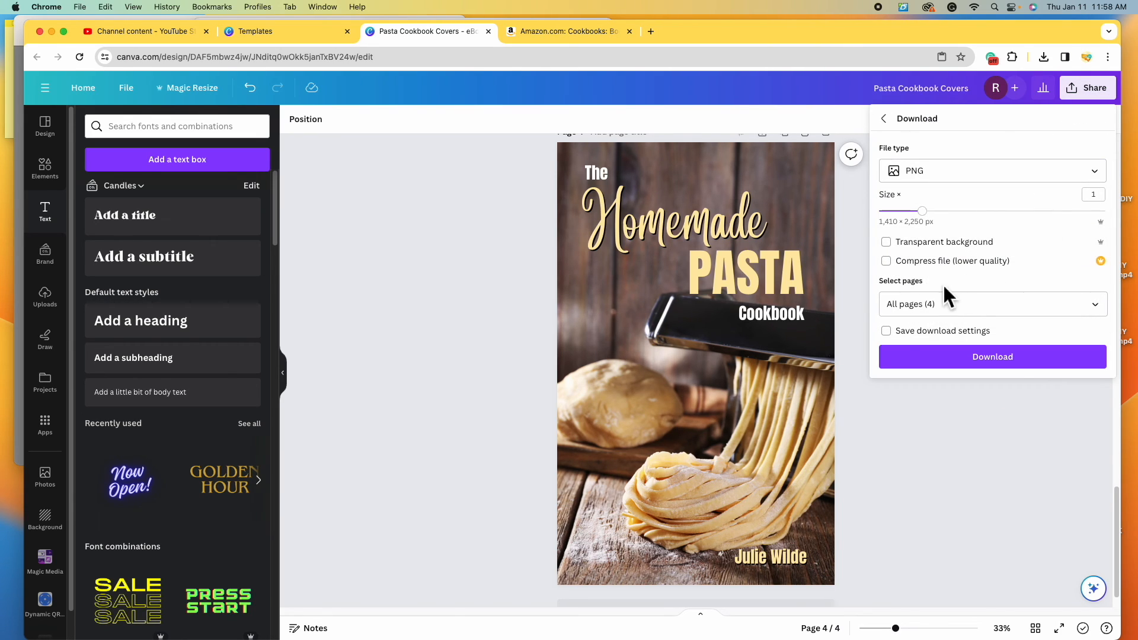
pyautogui.click(1098, 307)
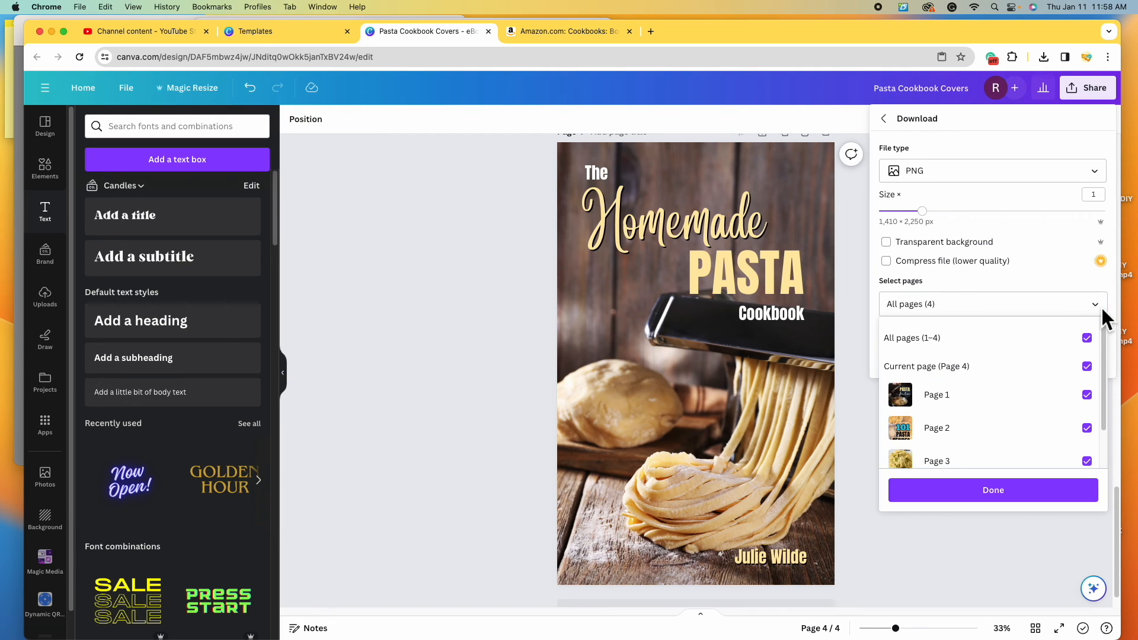
pyautogui.click(1088, 345)
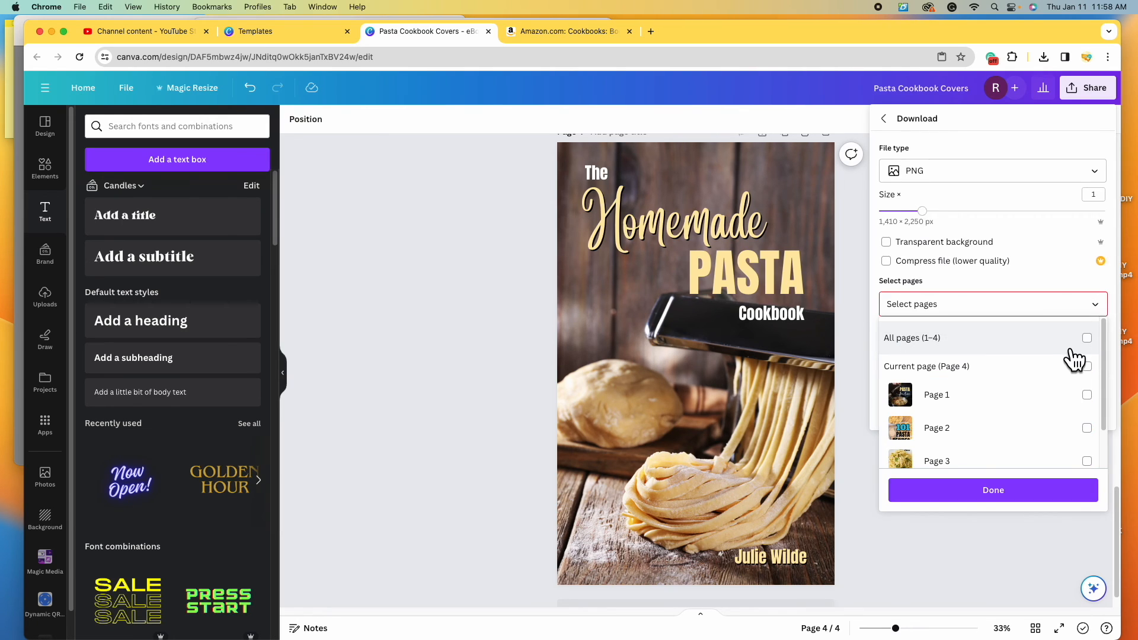
pyautogui.scroll(-2, 1074, 357)
pyautogui.click(1095, 455)
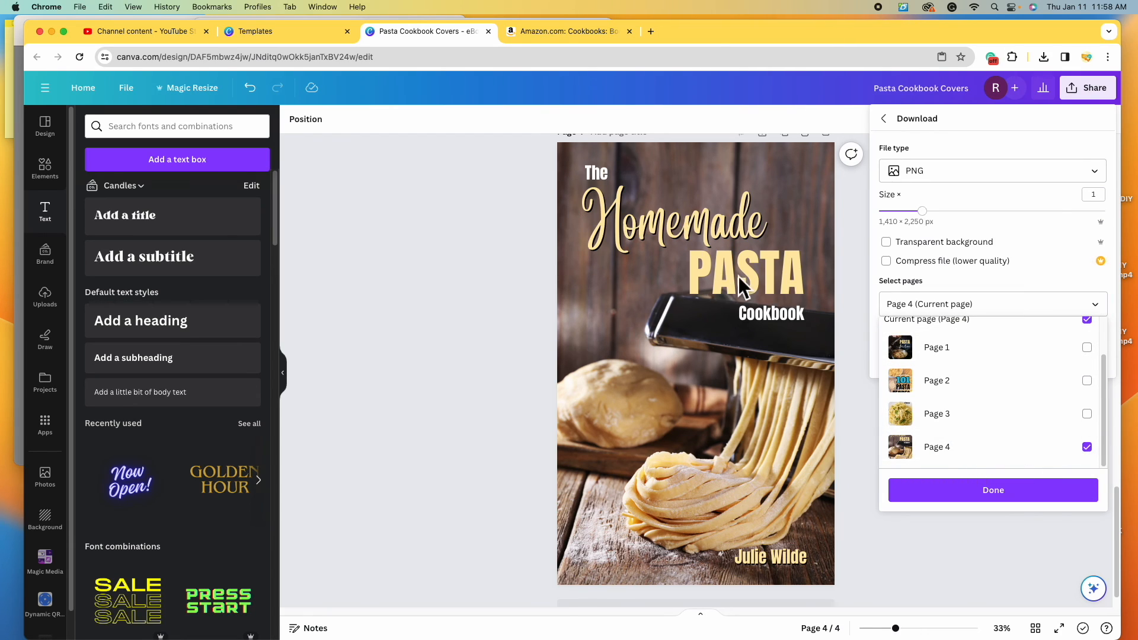
pyautogui.click(1003, 501)
pyautogui.click(1019, 381)
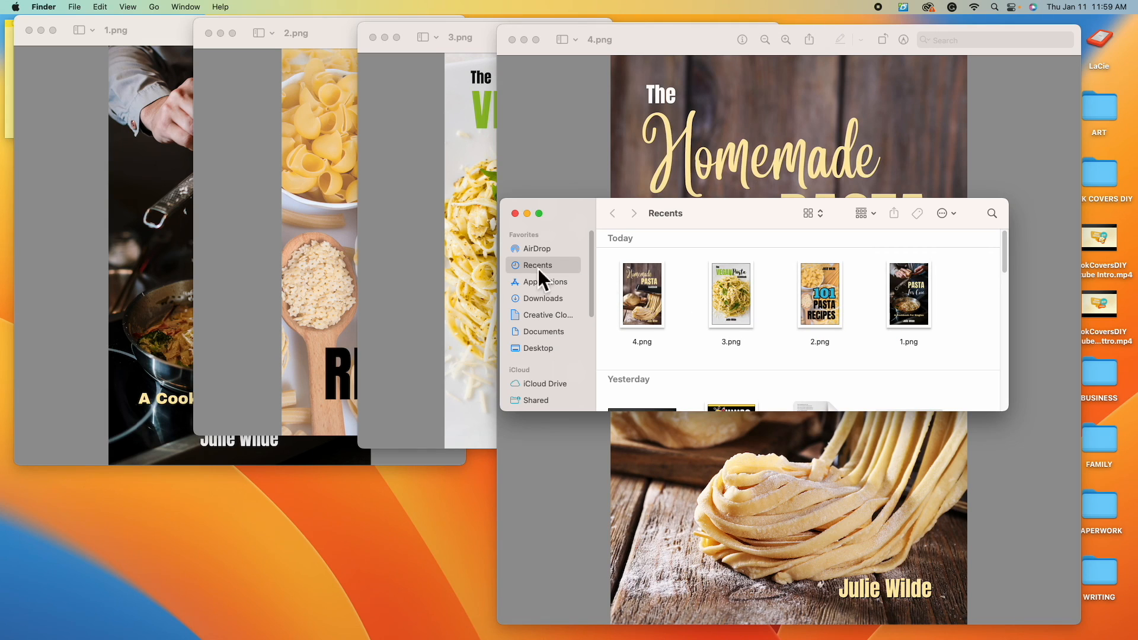
# - Open Pasta Cookbook Covers.png from Downloads in Preview beside 4.png to compare the shadowed title
pyautogui.click(543, 298)
pyautogui.click(778, 305)
pyautogui.doubleClick(778, 302)
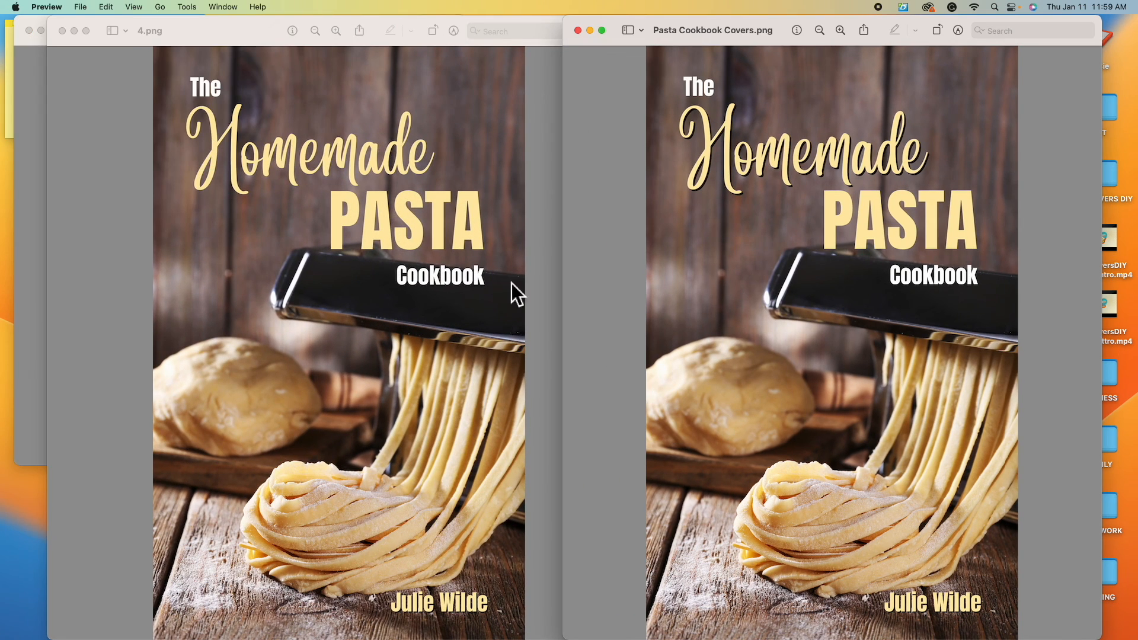